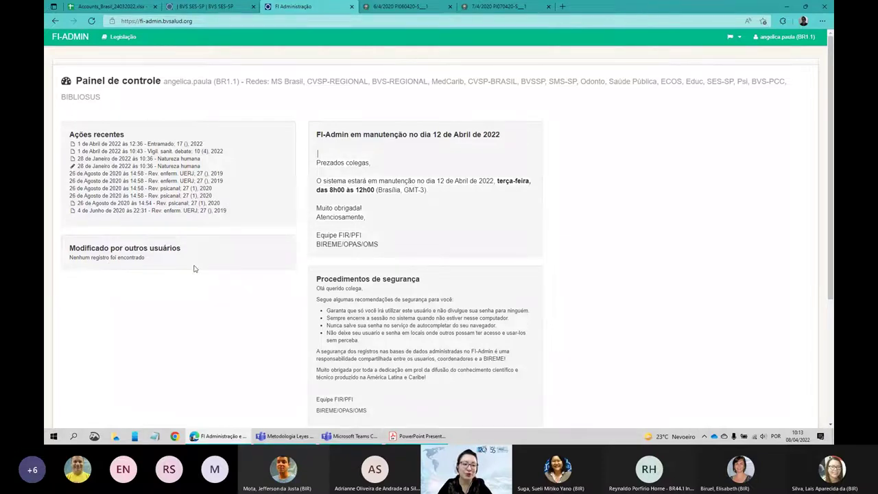
# Review the control panel's recent actions, records modified by other users, maintenance notice and security procedures.
pyautogui.scroll(-3, 209, 261)
pyautogui.scroll(3, 209, 261)
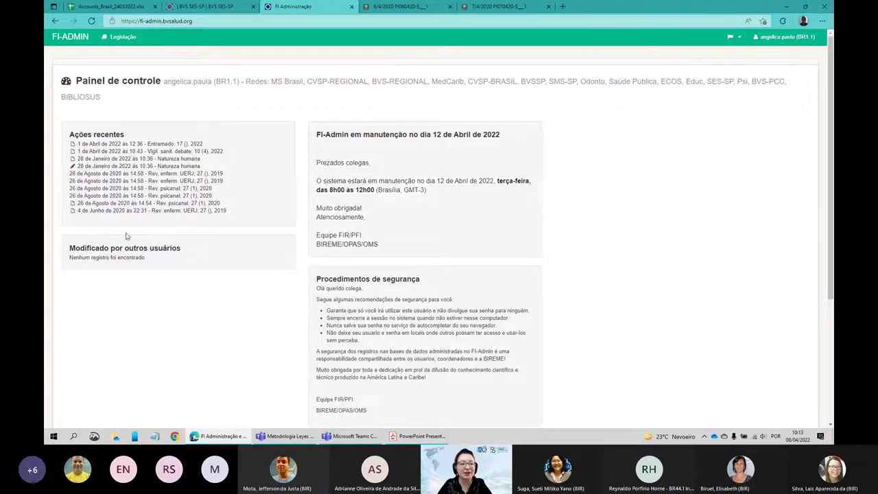
pyautogui.moveTo(71, 249); pyautogui.dragTo(183, 248)
pyautogui.click(184, 248)
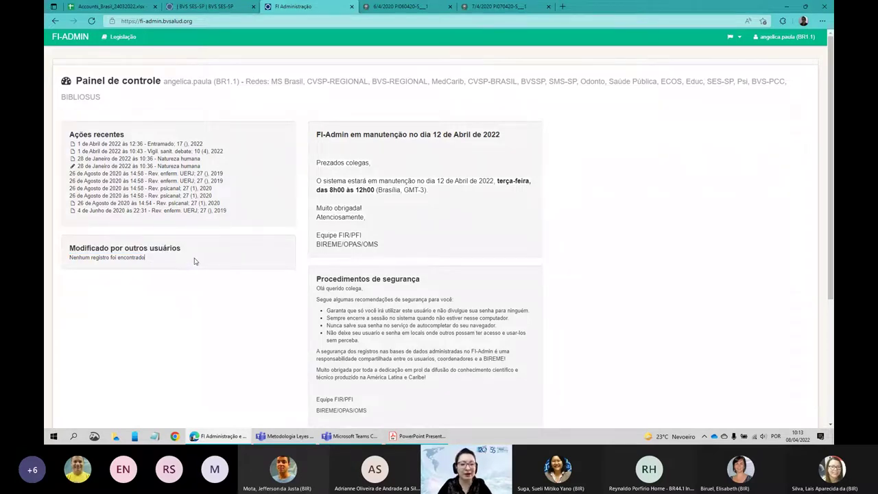
pyautogui.scroll(-1, 194, 260)
pyautogui.scroll(1, 194, 260)
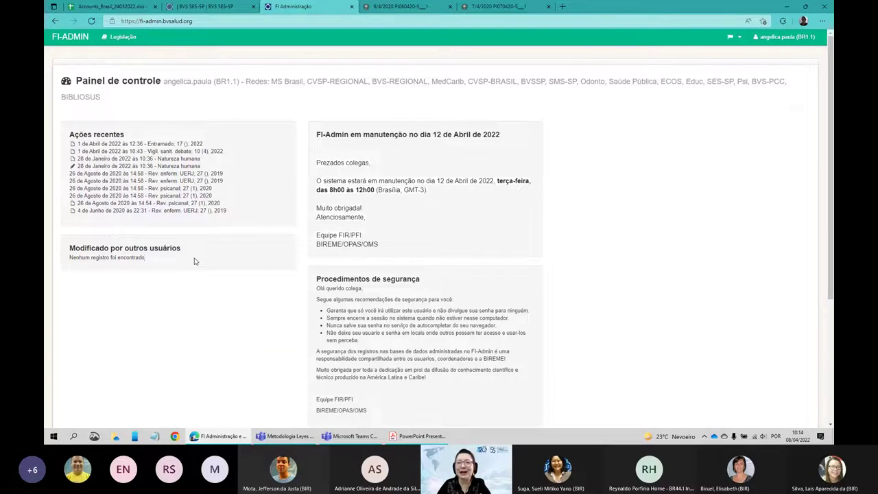
pyautogui.scroll(-2, 194, 261)
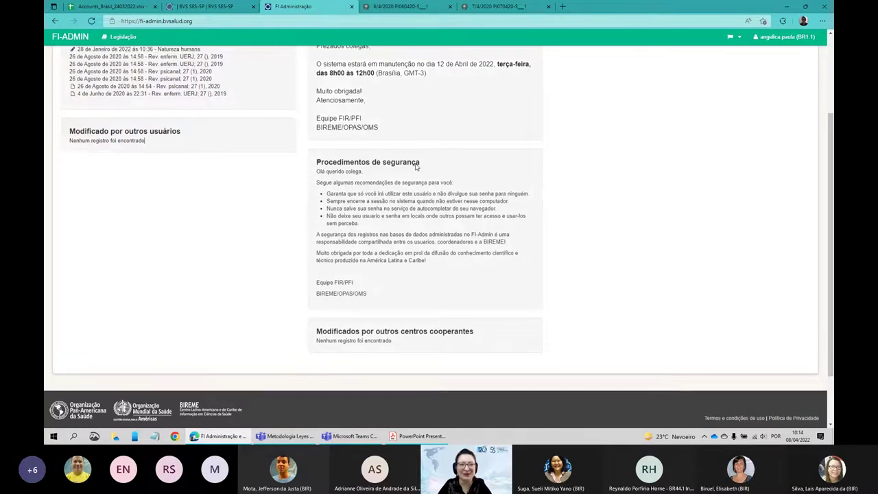
pyautogui.scroll(2, 415, 166)
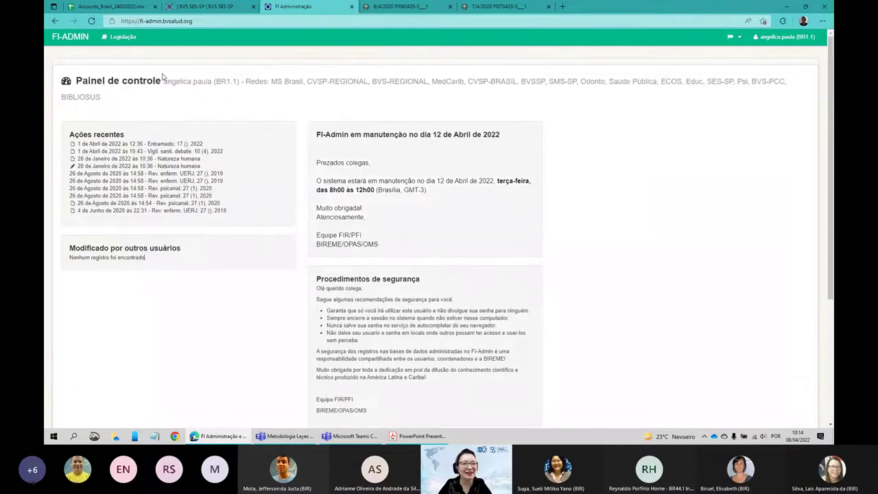
# List all records in the Legislação module and display the status filter's options.
pyautogui.click(125, 38)
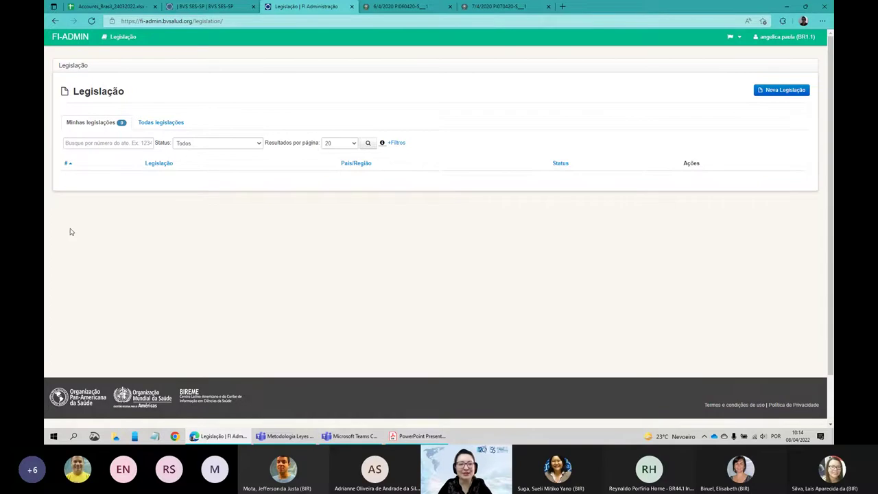
pyautogui.click(162, 123)
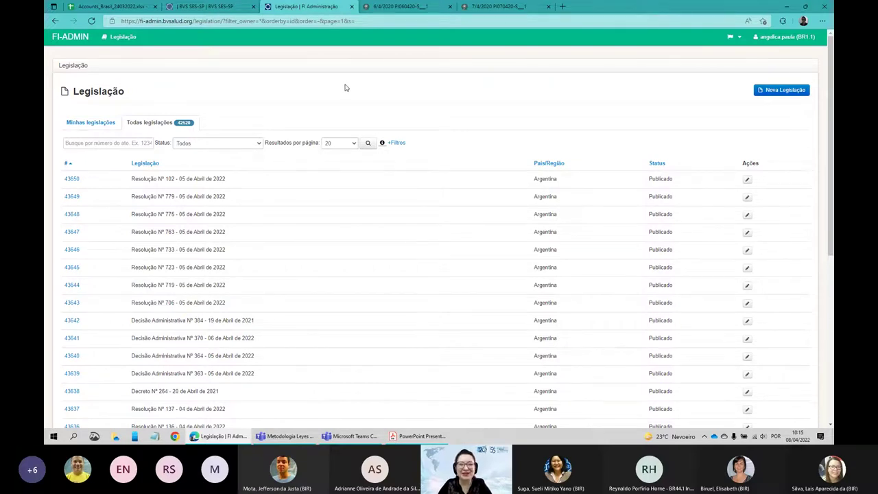
pyautogui.click(258, 144)
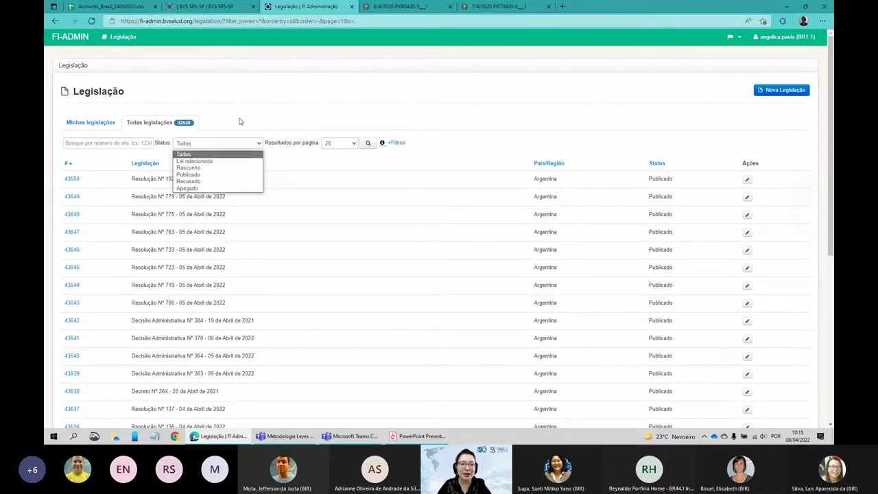
# Switch to the BVS SES-SP site and examine how the Atos Normativos results present their related acts.
pyautogui.click(219, 7)
pyautogui.click(220, 7)
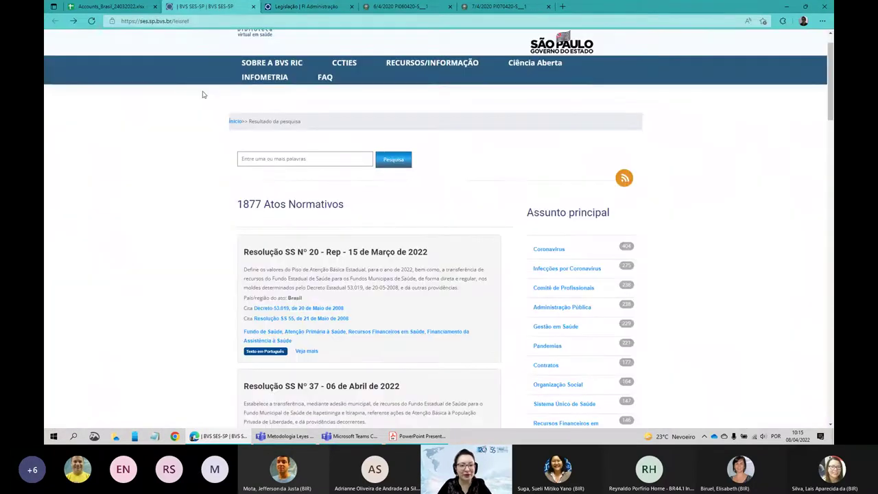
pyautogui.scroll(-1, 185, 162)
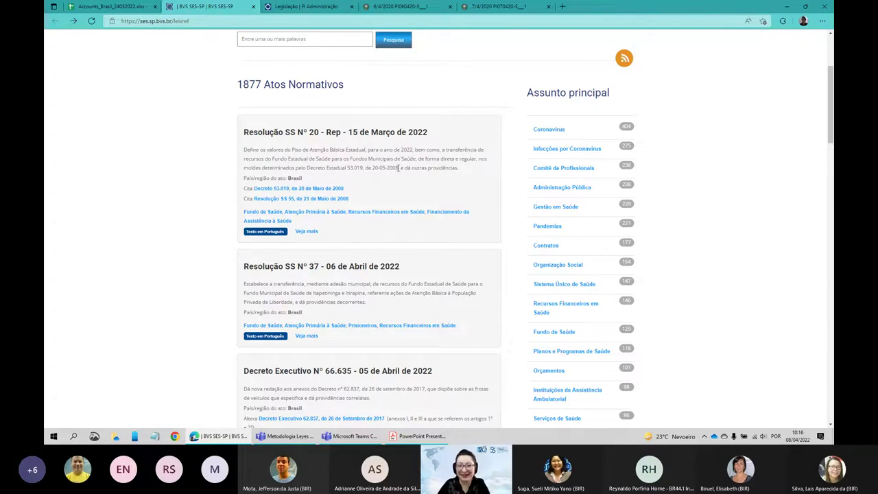
# Return to FI-Admin and filter all legislation records by the status Lei relacionada.
pyautogui.click(288, 7)
pyautogui.click(204, 145)
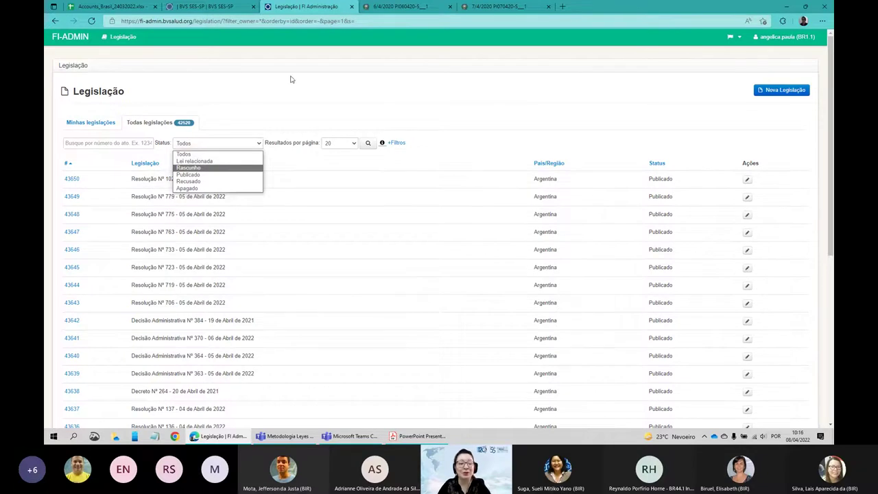
pyautogui.click(196, 161)
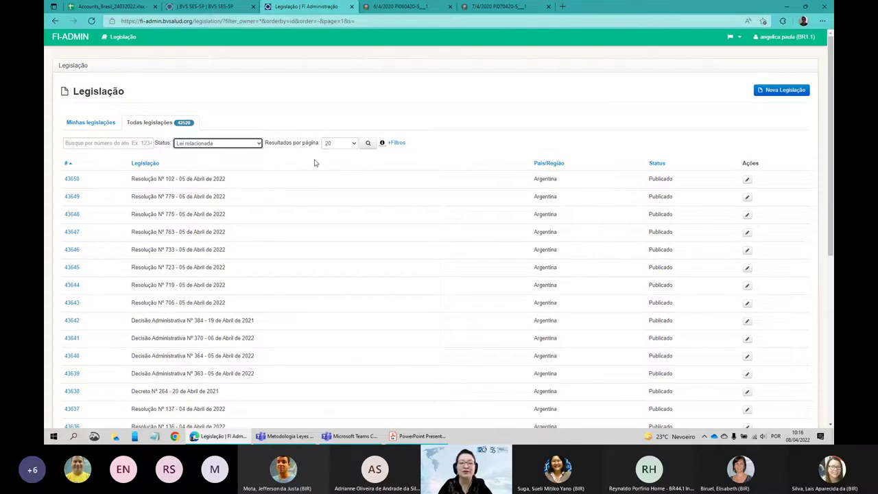
pyautogui.click(368, 142)
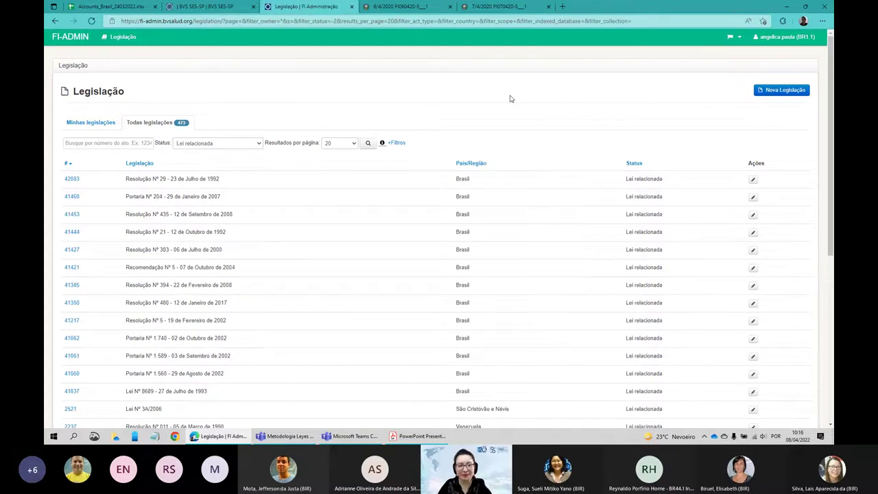
# Open Resolução Nº 29 of 23 de Julho de 1992, review its metadata fields and return to the list.
pyautogui.click(754, 181)
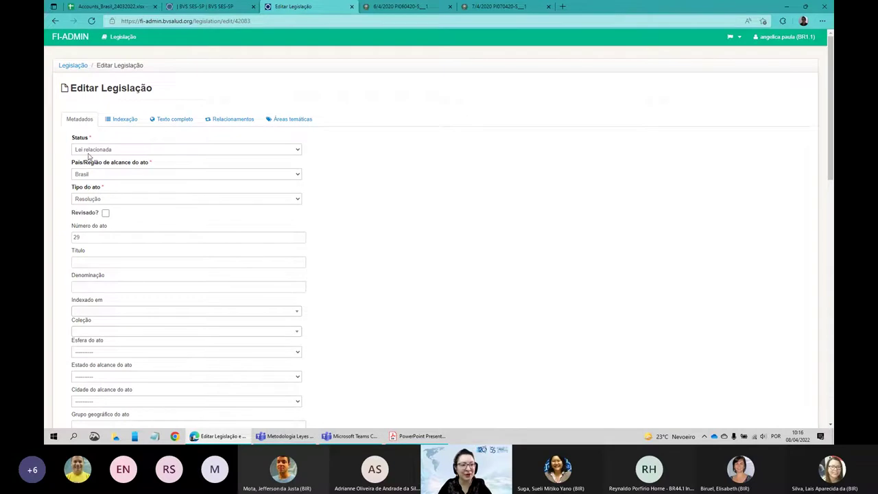
pyautogui.scroll(-6, 334, 208)
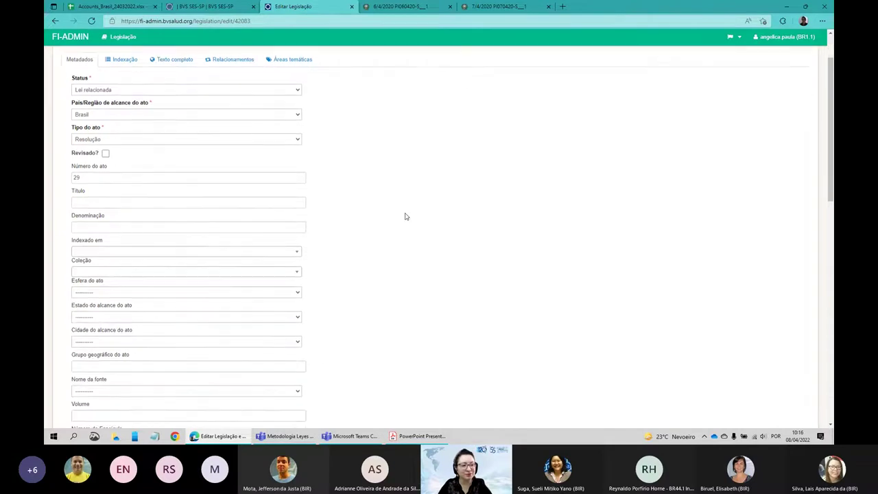
pyautogui.scroll(-1, 405, 216)
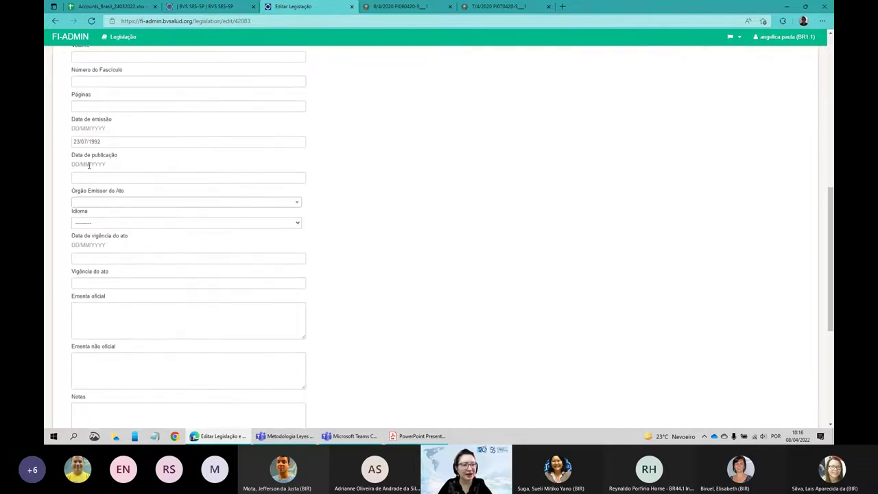
pyautogui.scroll(-1, 386, 172)
pyautogui.scroll(-3, 385, 172)
pyautogui.scroll(4, 409, 195)
pyautogui.scroll(2, 409, 196)
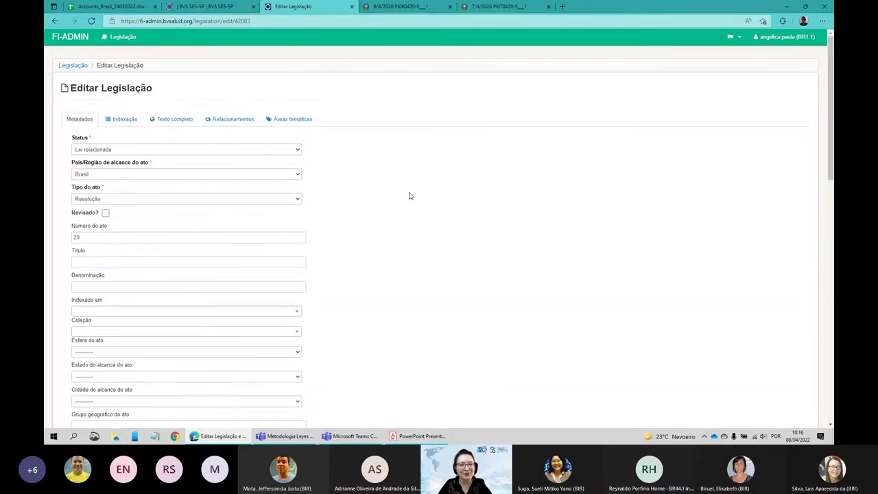
pyautogui.click(55, 21)
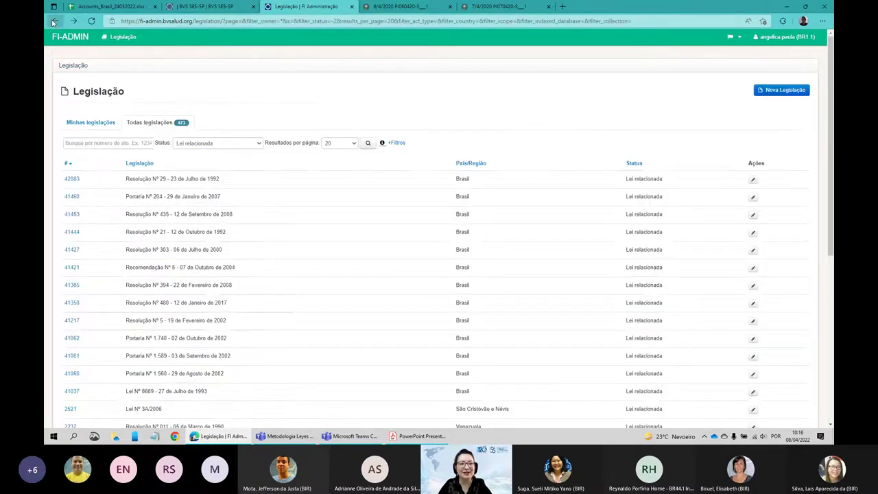
# Check the status filter's options, then view Minhas legislações and go back to the unfiltered Todas legislações list.
pyautogui.click(249, 148)
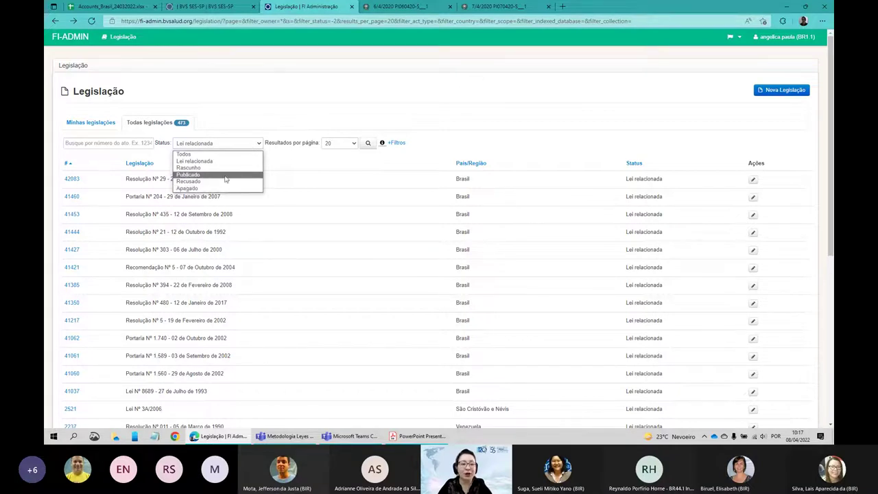
pyautogui.click(424, 98)
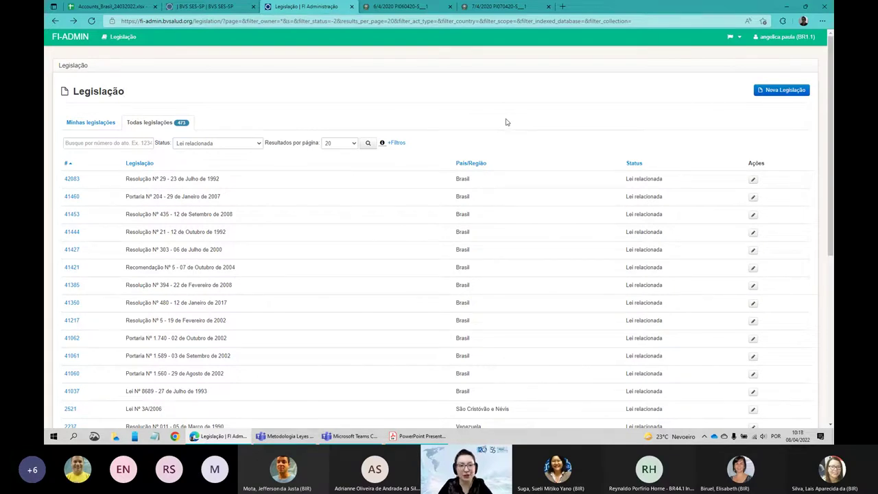
pyautogui.click(93, 124)
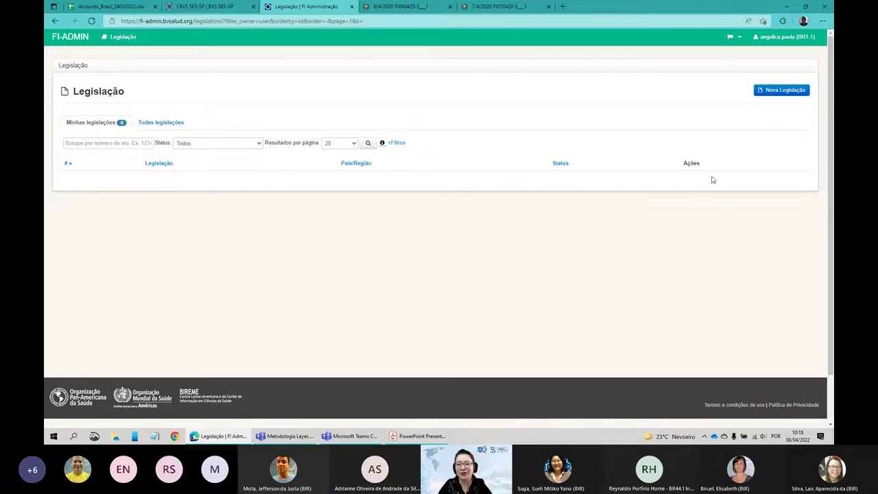
pyautogui.click(168, 124)
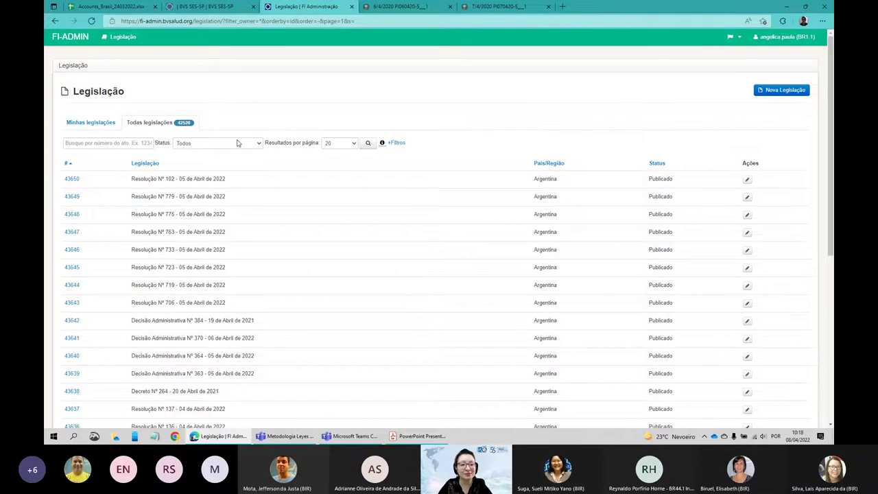
# Review the results-per-page options and the list's pagination, keeping 20 results per page.
pyautogui.click(355, 145)
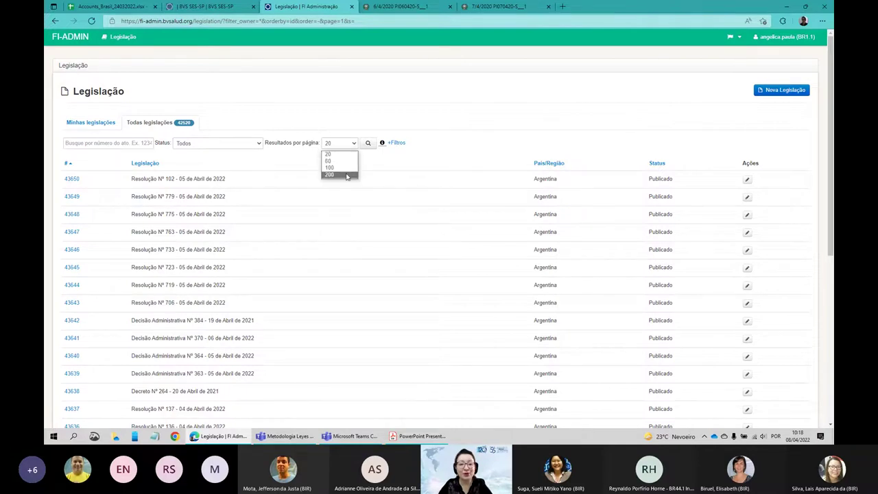
pyautogui.scroll(-5, 454, 117)
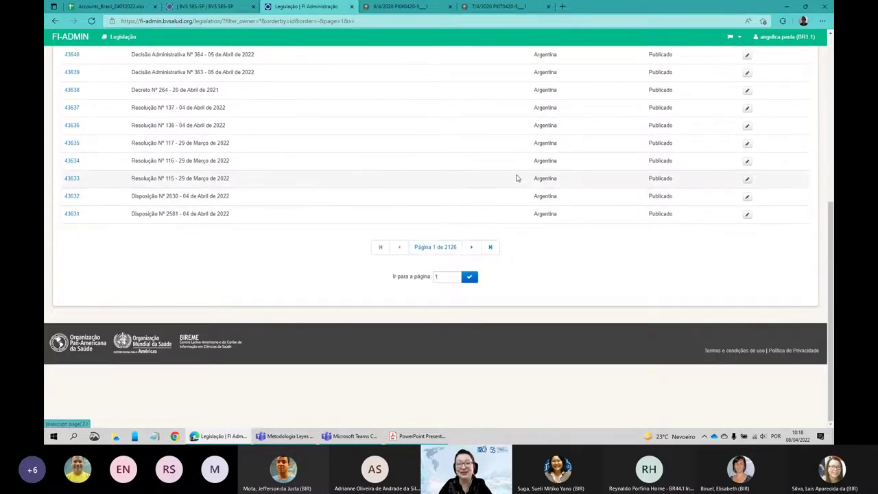
pyautogui.scroll(5, 514, 176)
pyautogui.click(354, 144)
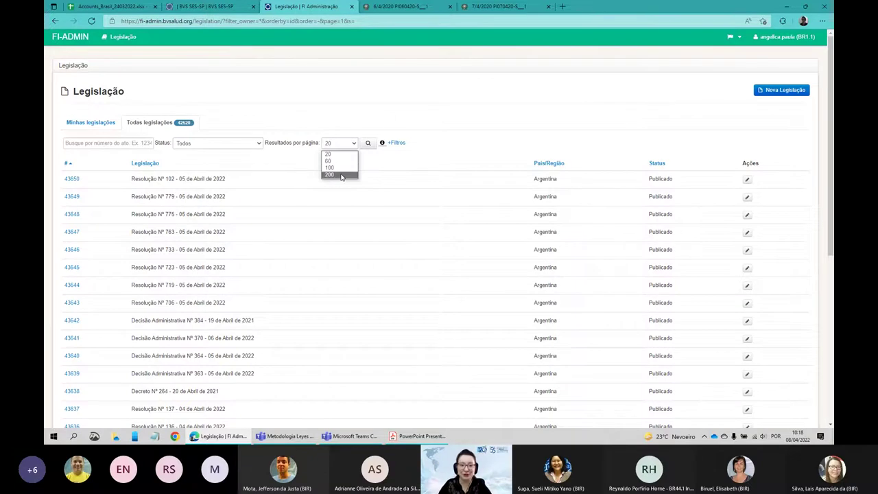
pyautogui.click(333, 155)
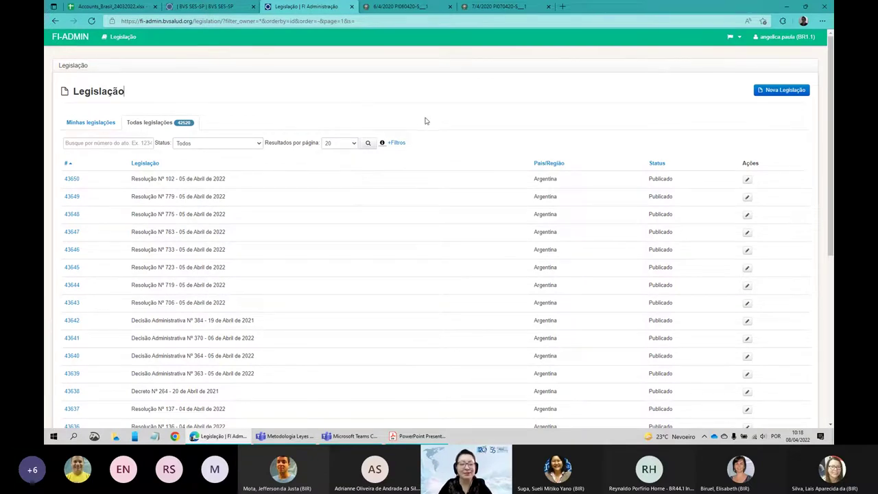
# Expand the additional filters and browse the available Tipo do ato options without choosing one.
pyautogui.click(398, 144)
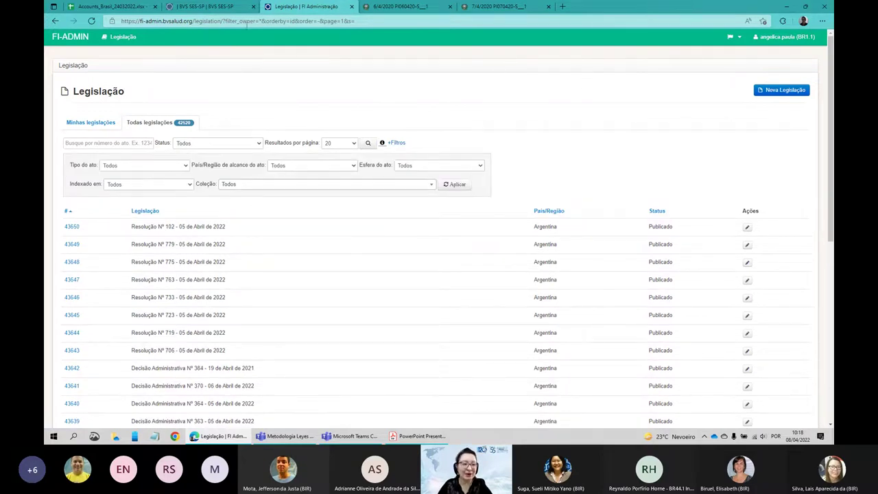
pyautogui.click(185, 167)
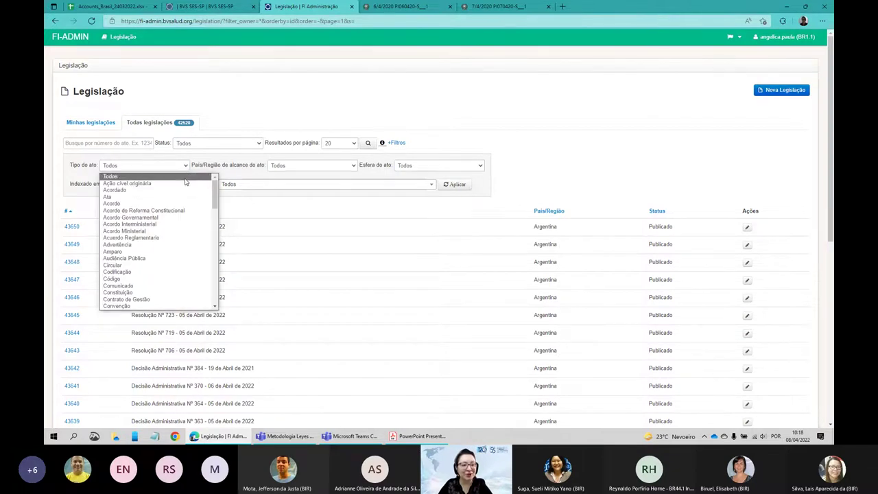
pyautogui.scroll(-5, 185, 182)
pyautogui.scroll(-4, 185, 182)
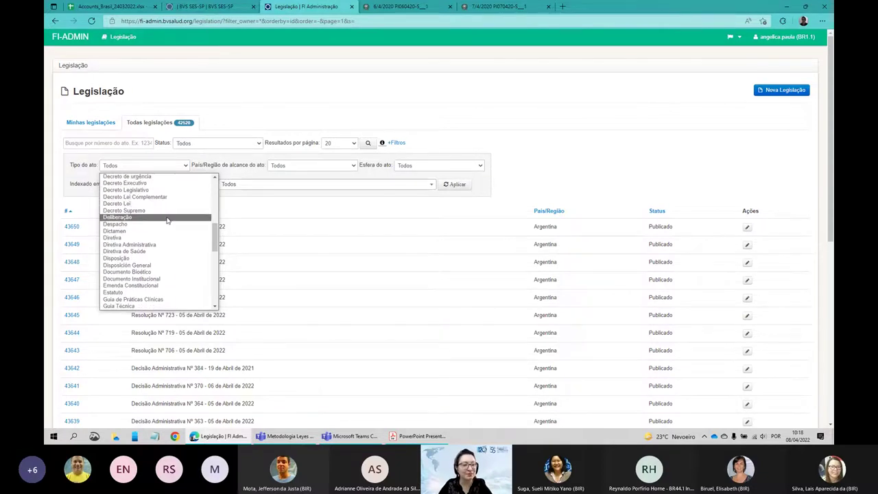
pyautogui.scroll(-1, 167, 219)
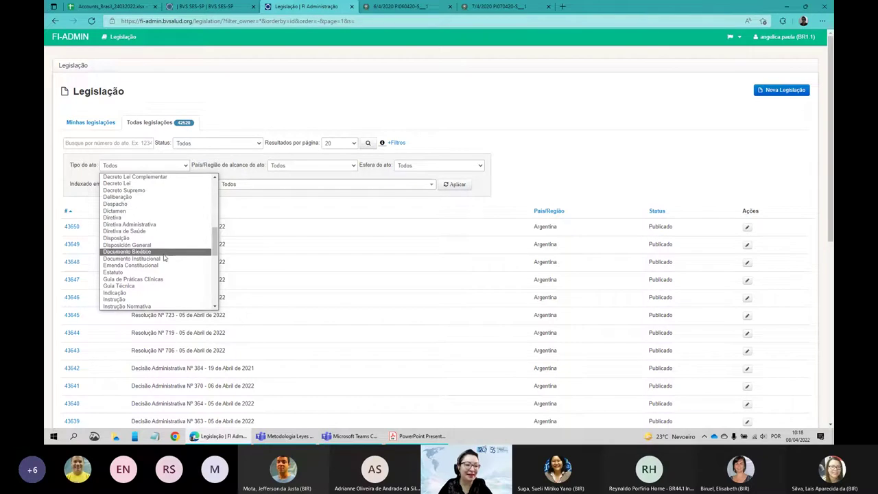
pyautogui.scroll(-6, 165, 241)
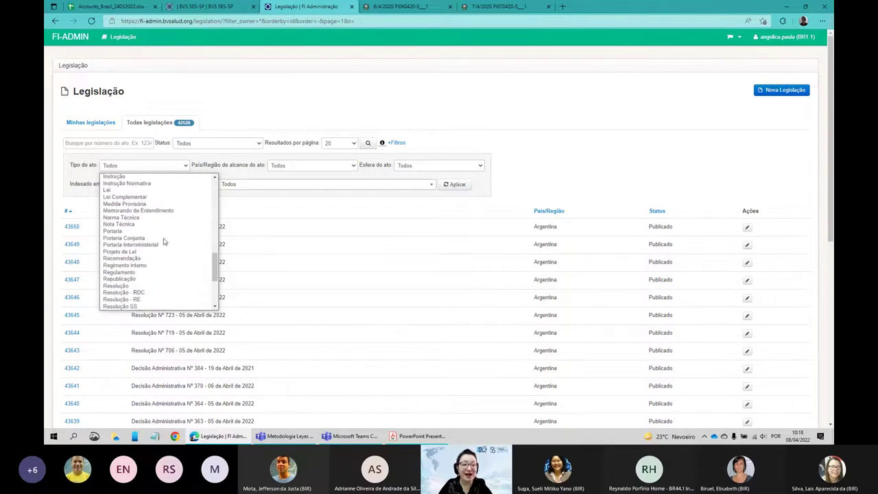
pyautogui.scroll(2, 165, 233)
pyautogui.click(319, 117)
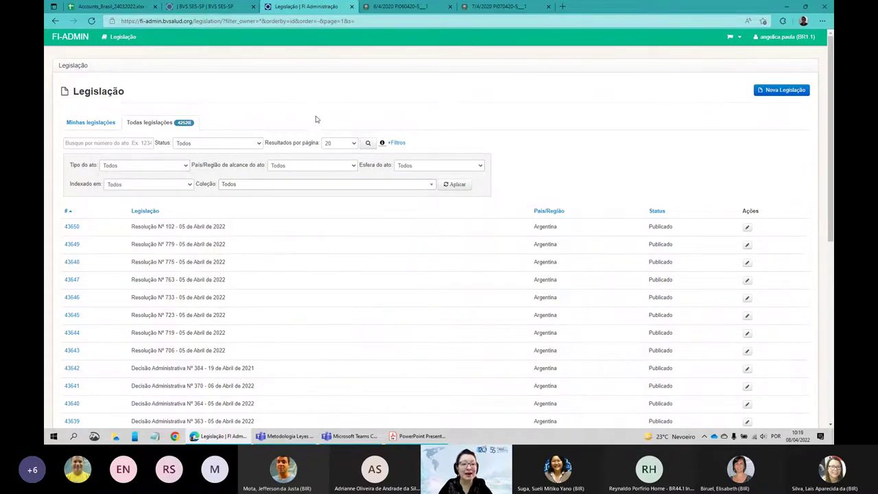
# Examine the options of the País/Região de alcance do ato and Esfera do ato filters without changing them.
pyautogui.click(329, 169)
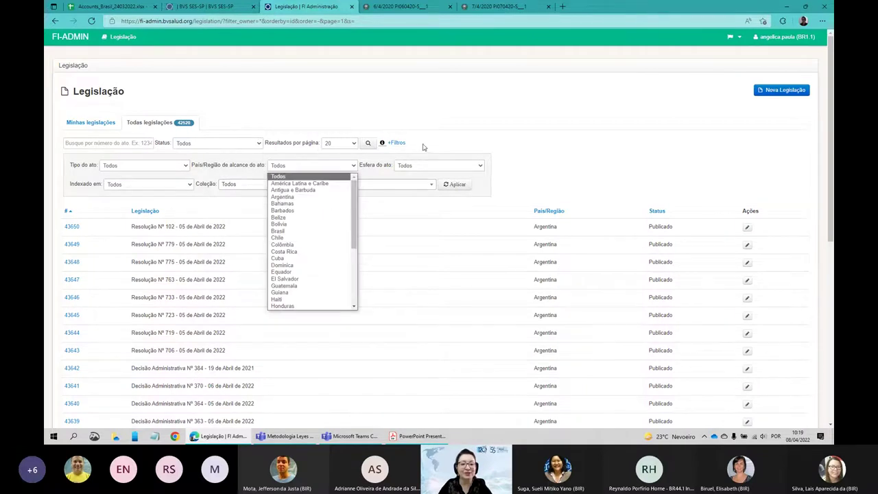
pyautogui.click(466, 136)
pyautogui.click(480, 167)
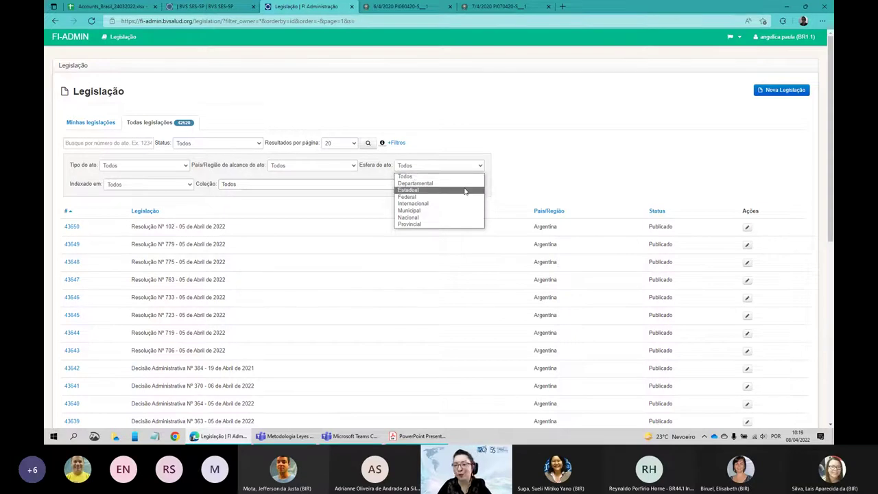
pyautogui.click(69, 175)
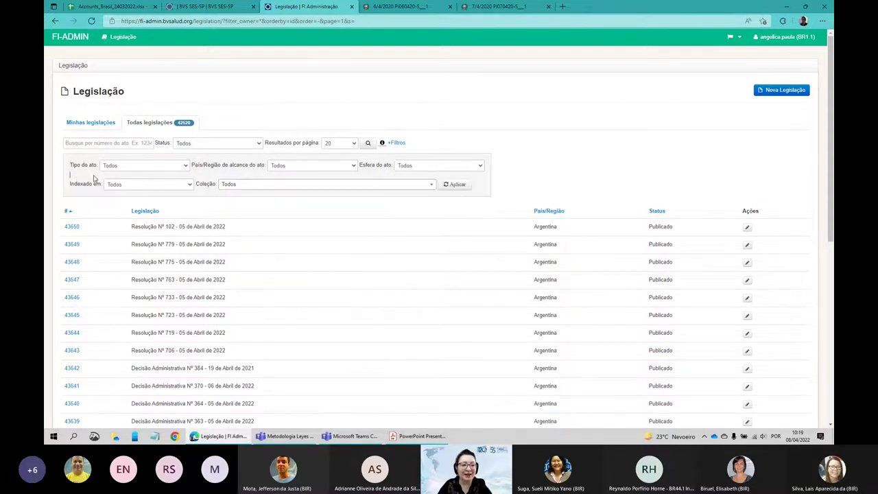
# Browse the Indexado em filter's options and the whole Coleção list without choosing any value.
pyautogui.click(190, 185)
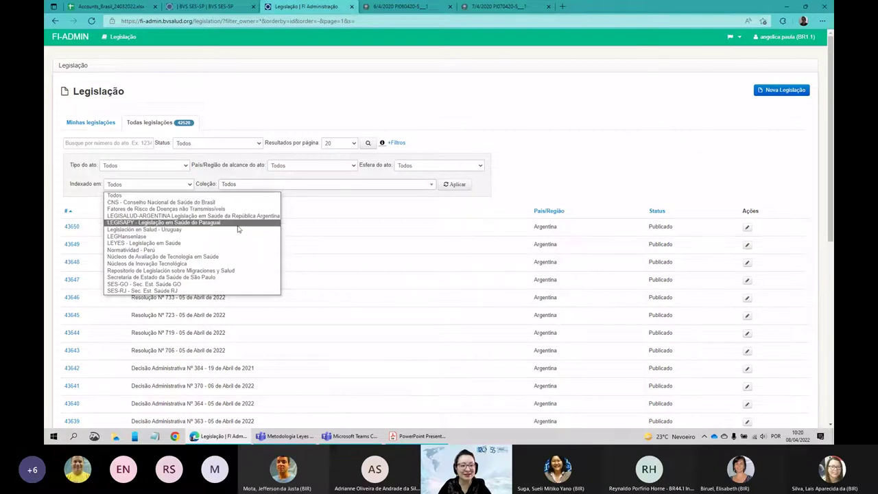
pyautogui.click(508, 117)
pyautogui.click(431, 186)
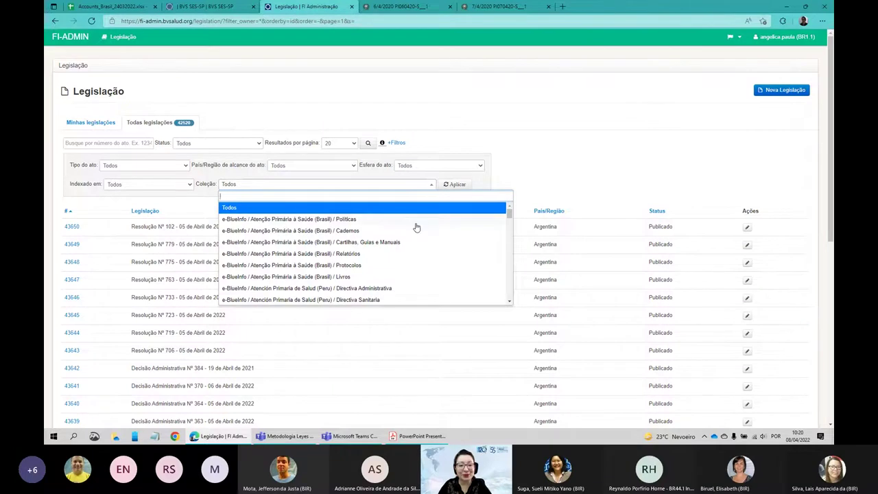
pyautogui.scroll(-2, 415, 226)
pyautogui.scroll(-10, 416, 227)
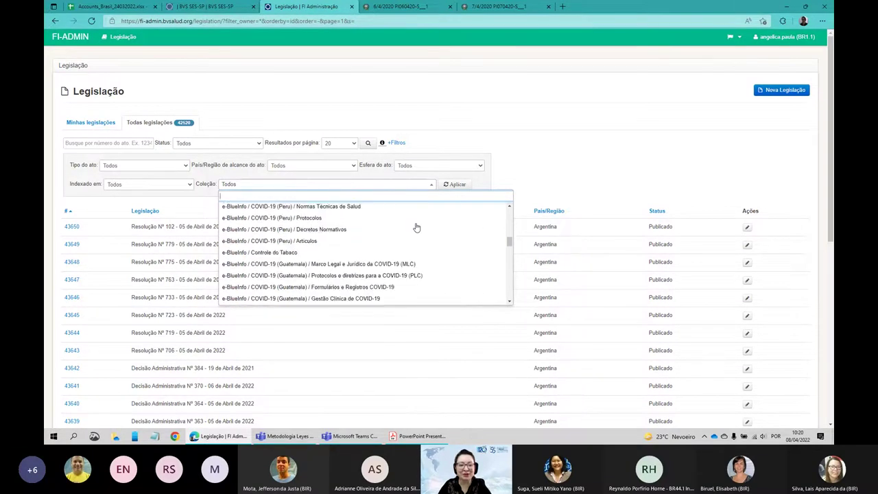
pyautogui.scroll(-10, 416, 227)
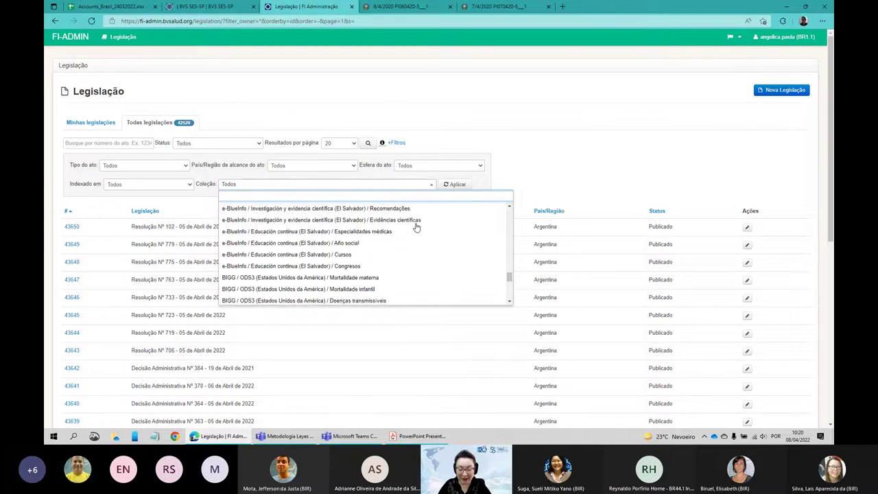
pyautogui.scroll(-2, 417, 227)
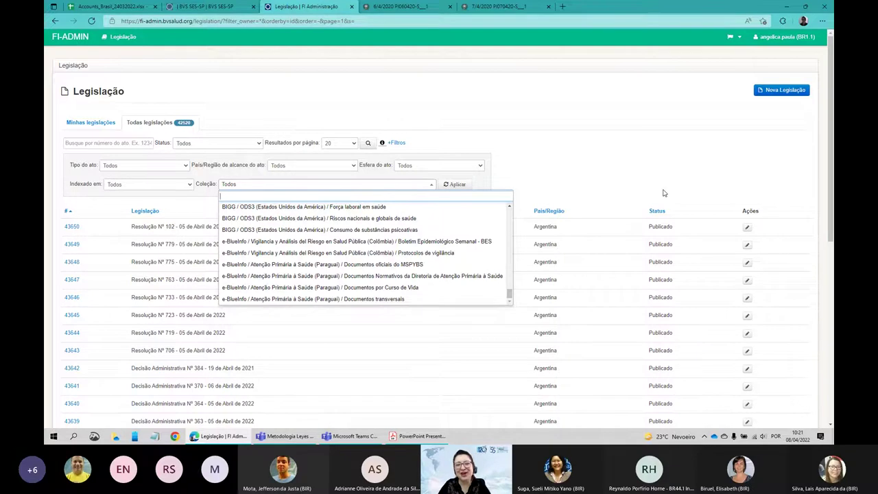
pyautogui.scroll(5, 453, 263)
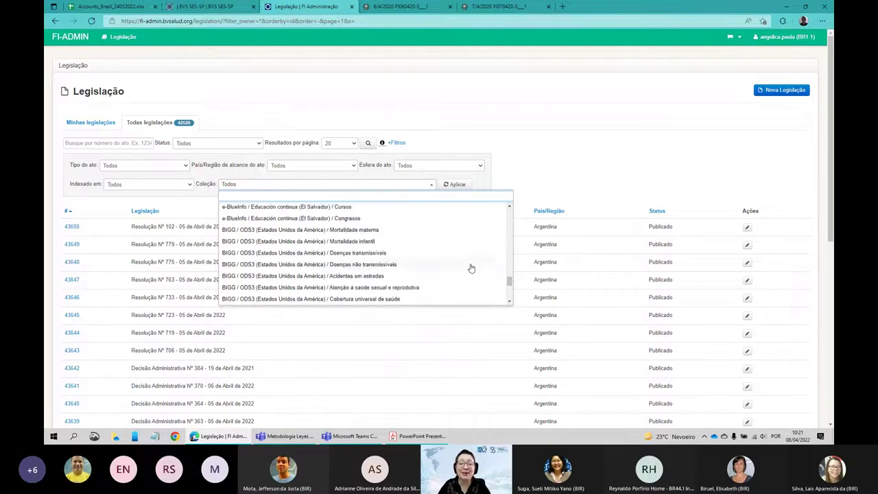
pyautogui.moveTo(509, 287); pyautogui.dragTo(512, 299)
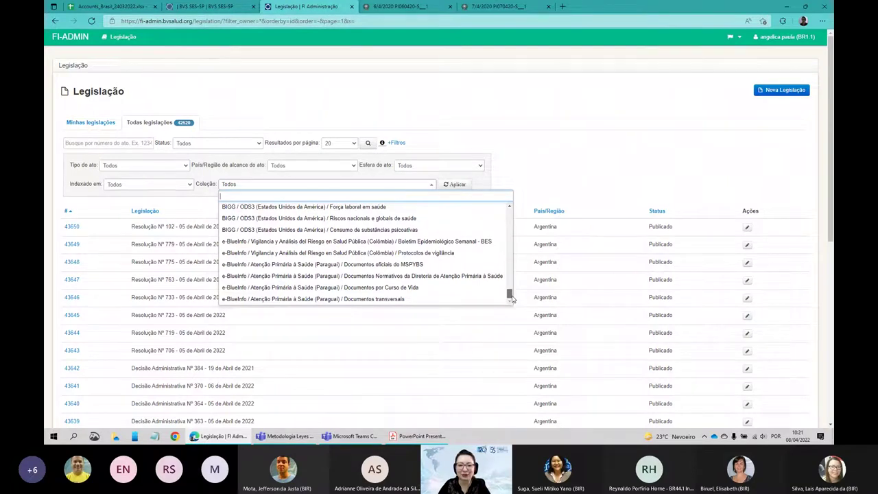
pyautogui.moveTo(512, 300); pyautogui.dragTo(514, 212)
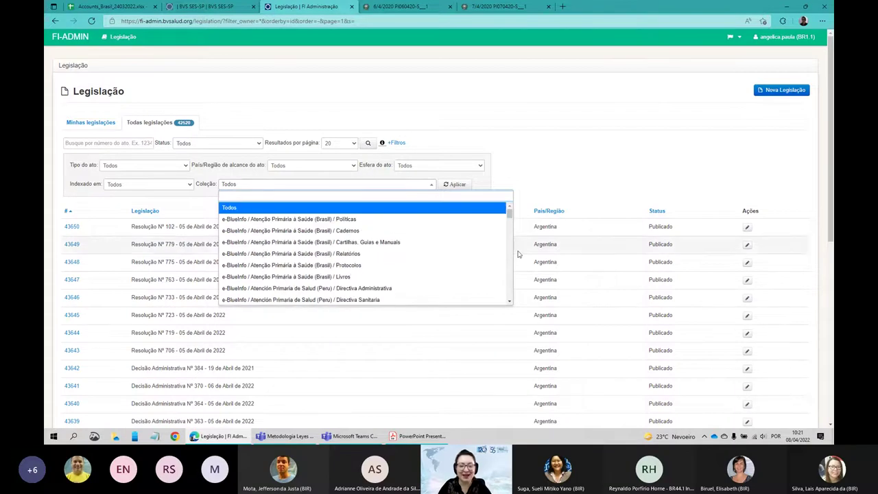
pyautogui.click(538, 169)
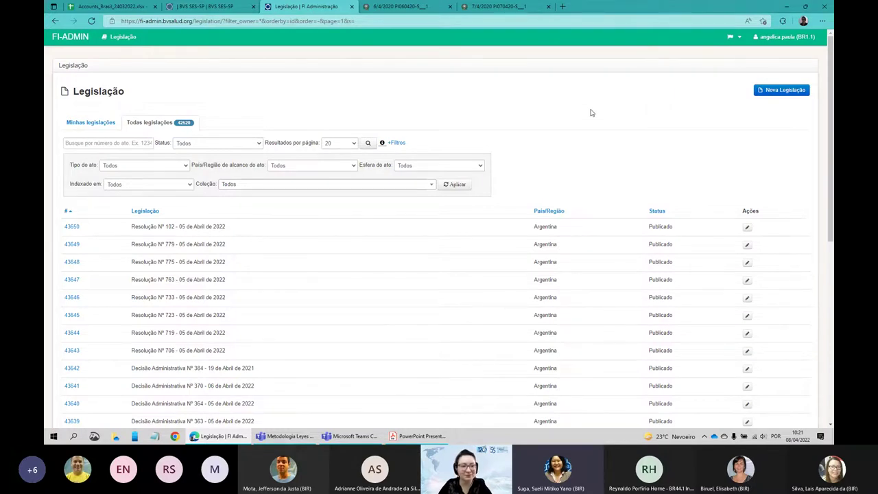
# Recheck the Indexado em and Status filter options, leaving both set to Todos.
pyautogui.click(189, 185)
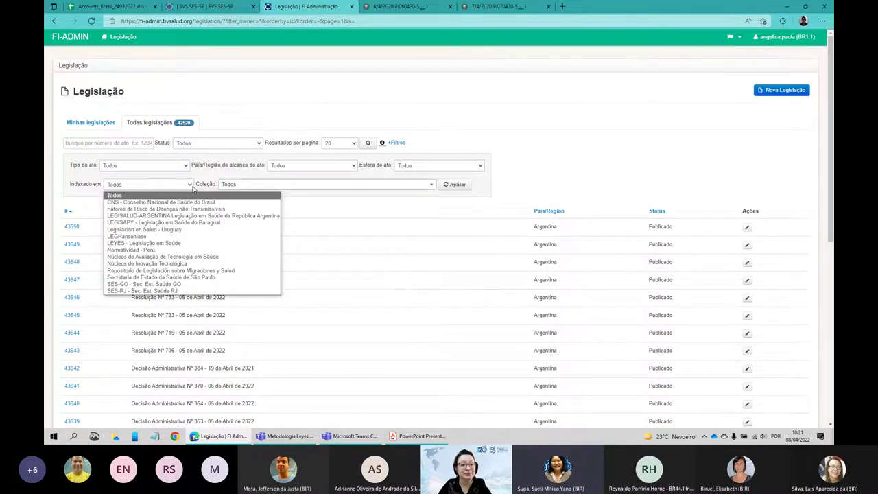
pyautogui.click(203, 144)
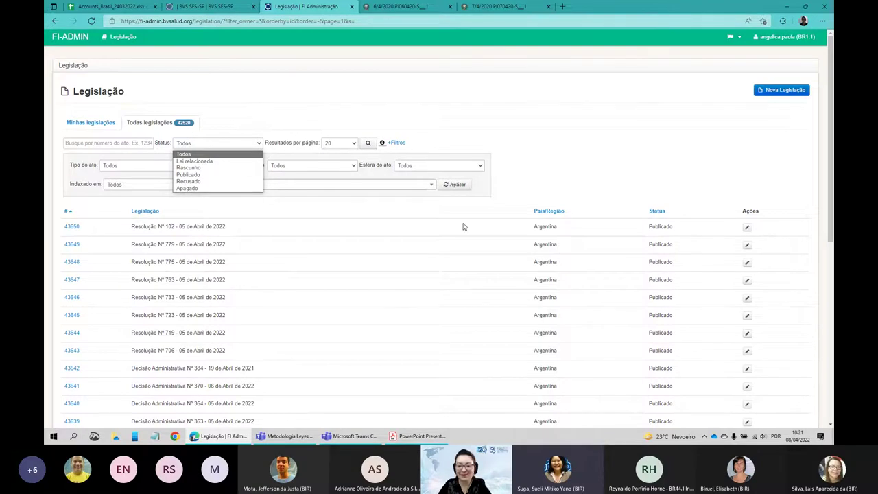
pyautogui.click(679, 375)
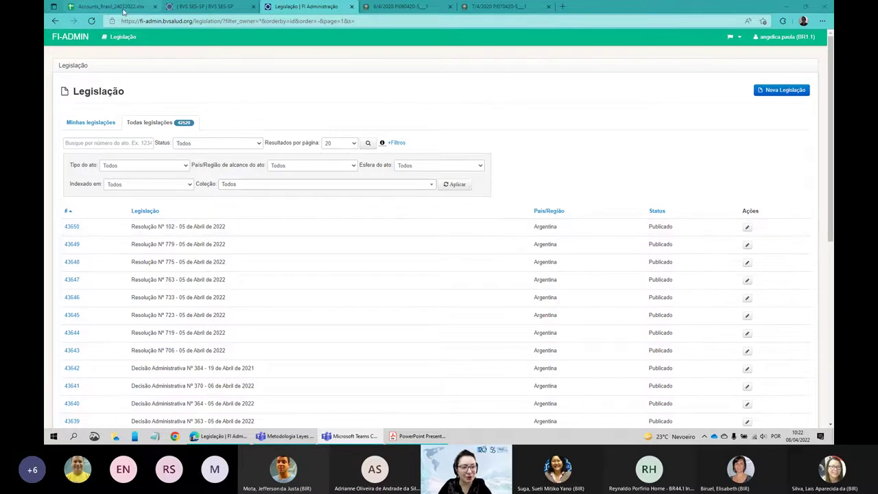
# Switch to the Accounts_Brasil_24032022 spreadsheet, examine the SES-SP account rows on the LEYES-BR sheet, and return to FI-Admin's legislation list.
pyautogui.click(110, 6)
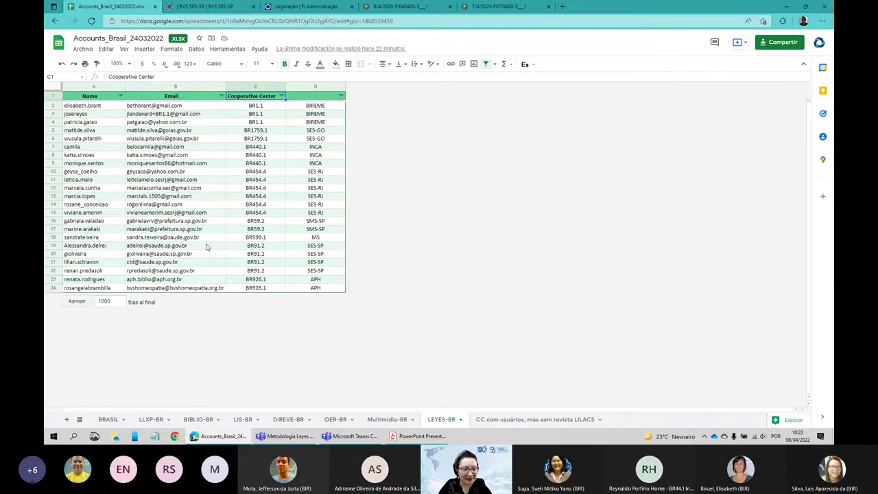
pyautogui.click(206, 247)
pyautogui.moveTo(201, 245); pyautogui.dragTo(201, 268)
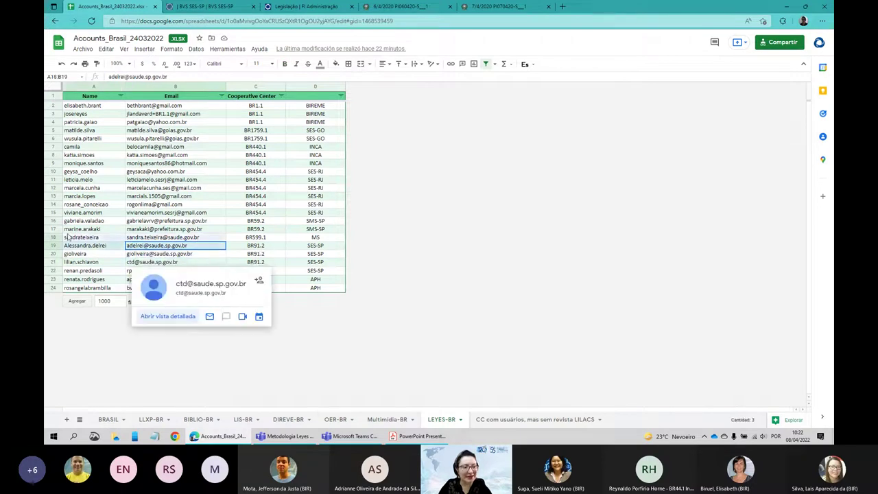
pyautogui.keyDown('shift'); pyautogui.click(99, 247); pyautogui.keyUp('shift')
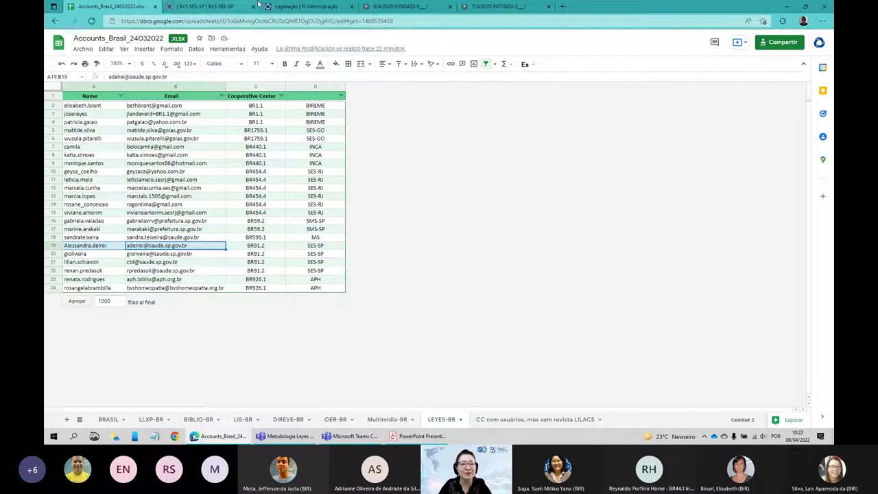
pyautogui.click(290, 7)
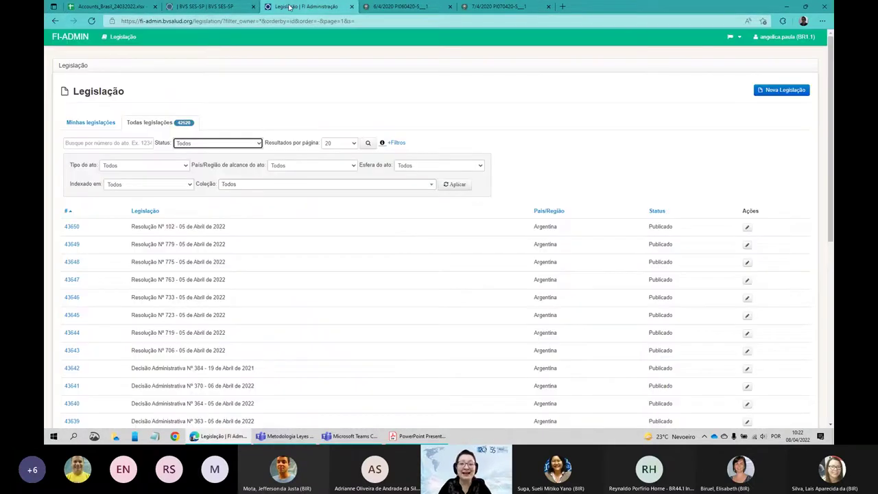
pyautogui.click(396, 82)
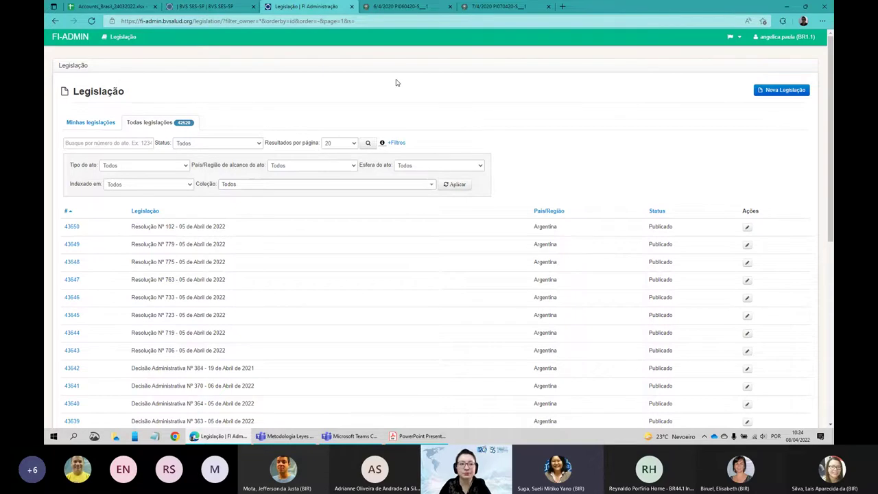
# Go to the dashboard and review its Modificado por outros usuários and Modificados por outros centros cooperantes sections.
pyautogui.click(72, 40)
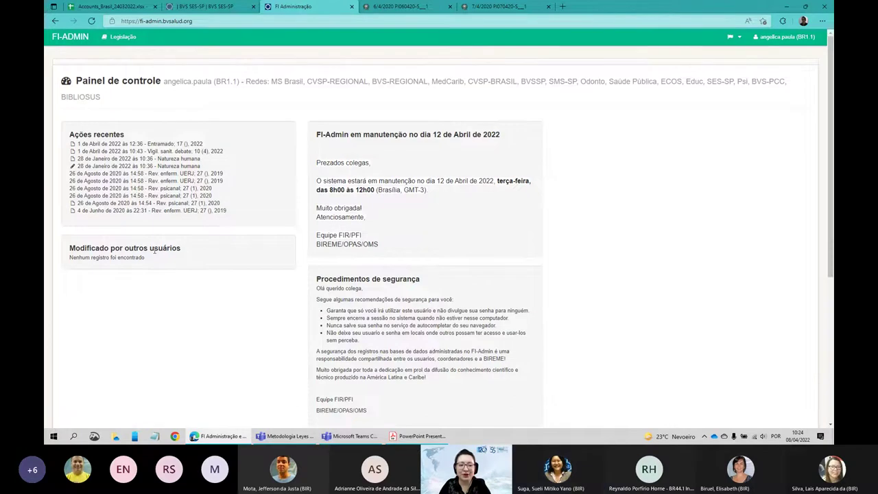
pyautogui.scroll(-5, 155, 251)
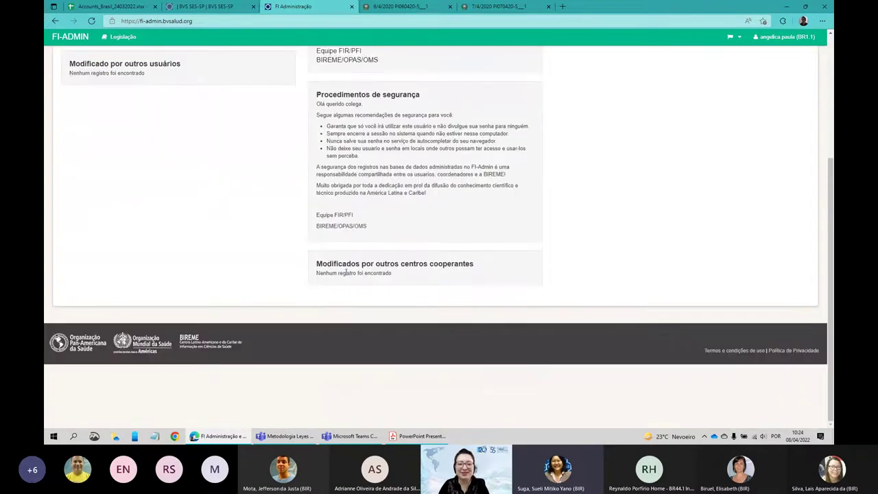
pyautogui.moveTo(316, 263); pyautogui.dragTo(472, 263)
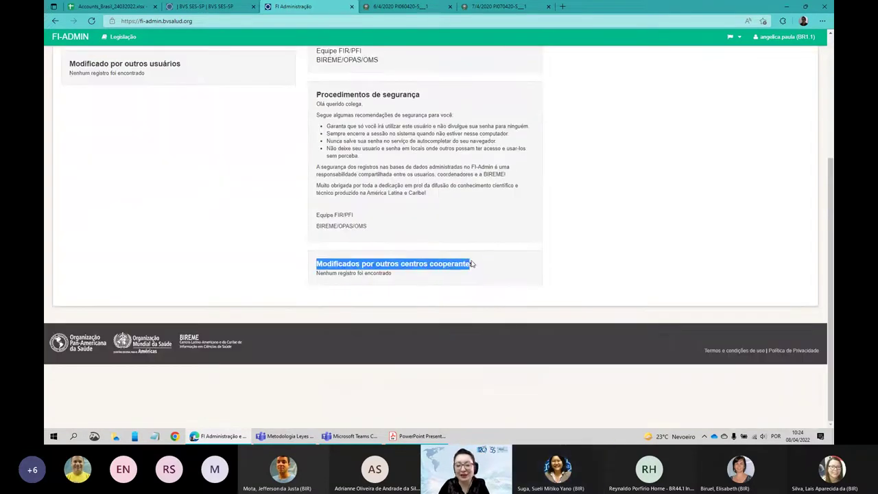
pyautogui.click(471, 266)
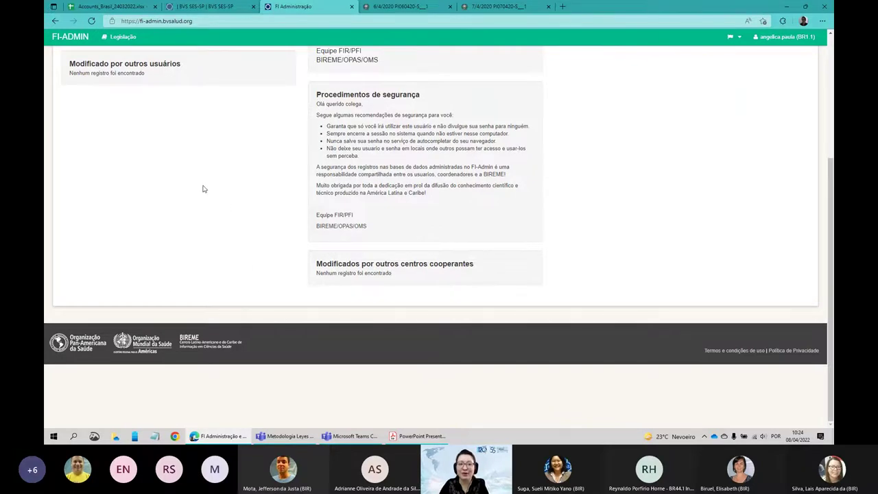
pyautogui.scroll(3, 225, 205)
pyautogui.scroll(-3, 226, 203)
pyautogui.scroll(3, 225, 203)
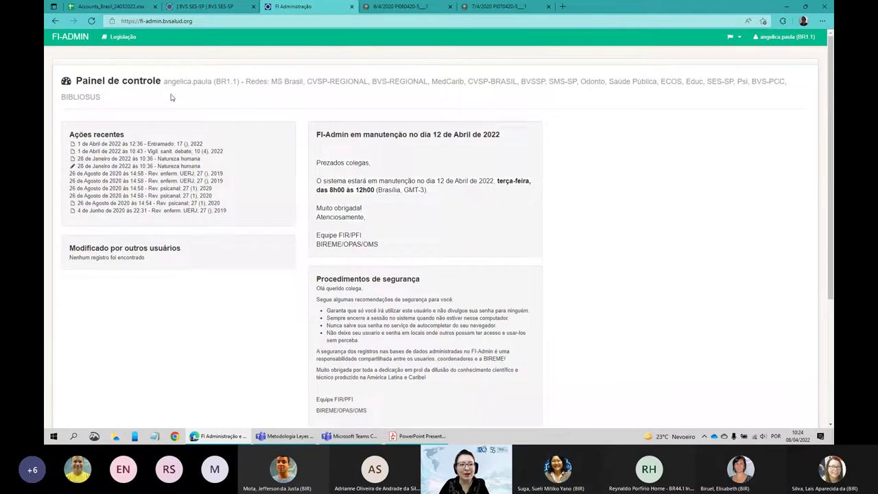
# Open record 43650 from Todas legislações, view its Histórico de mudanças, and close the history.
pyautogui.click(118, 38)
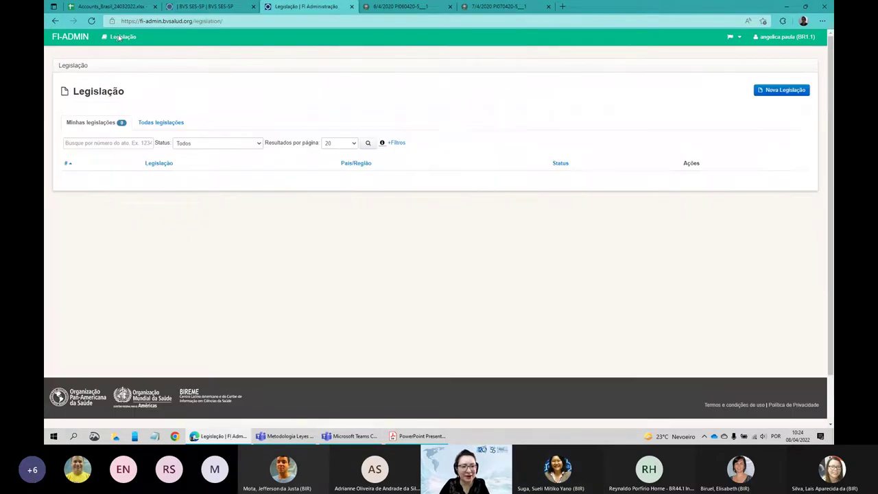
pyautogui.click(160, 121)
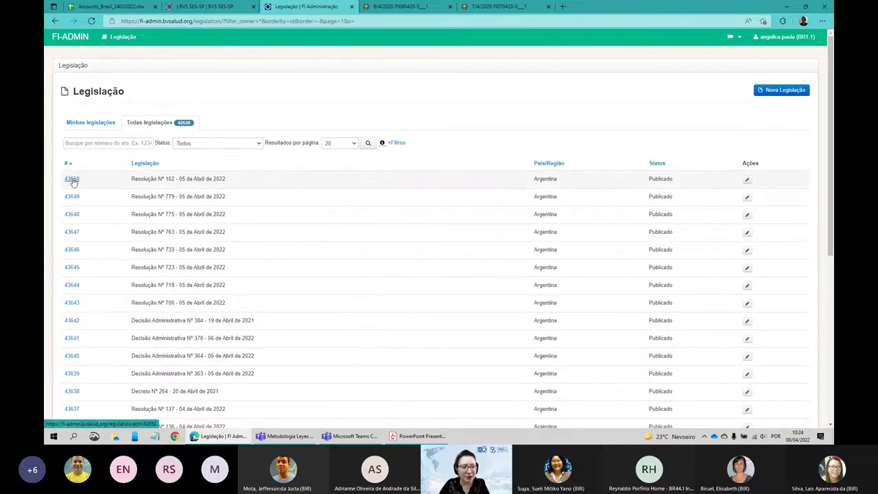
pyautogui.click(71, 179)
pyautogui.scroll(-10, 406, 186)
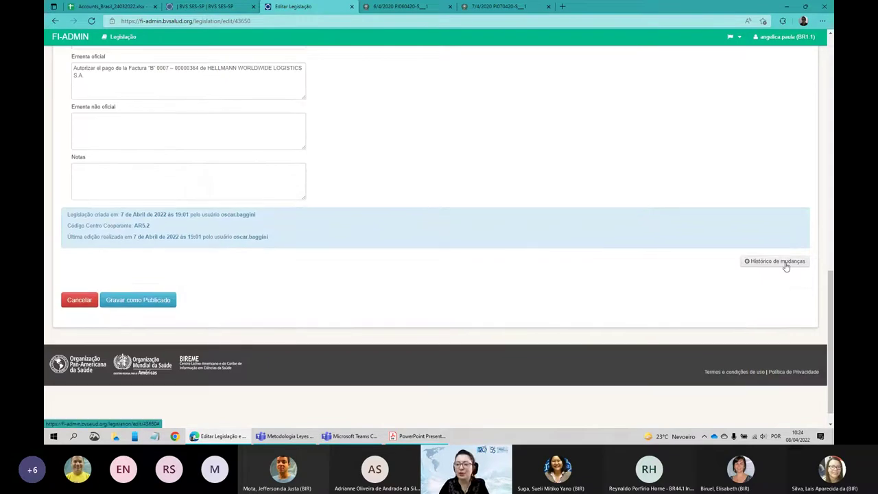
pyautogui.click(784, 262)
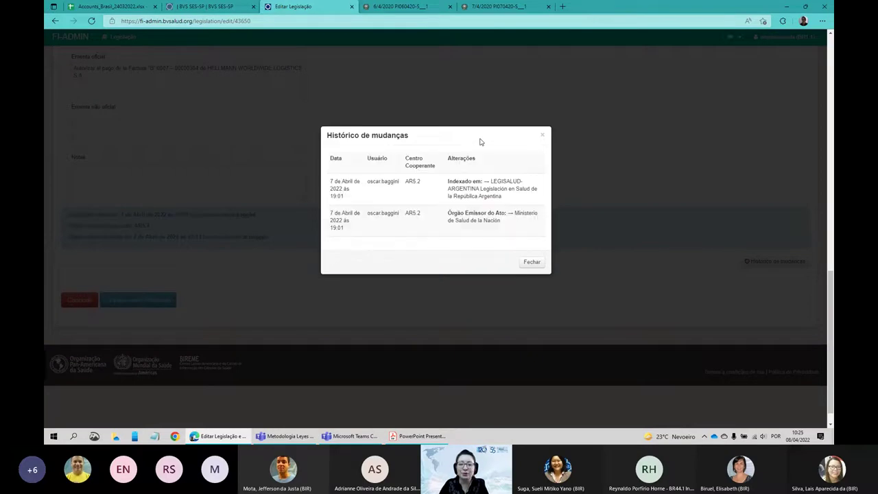
pyautogui.scroll(-1, 446, 206)
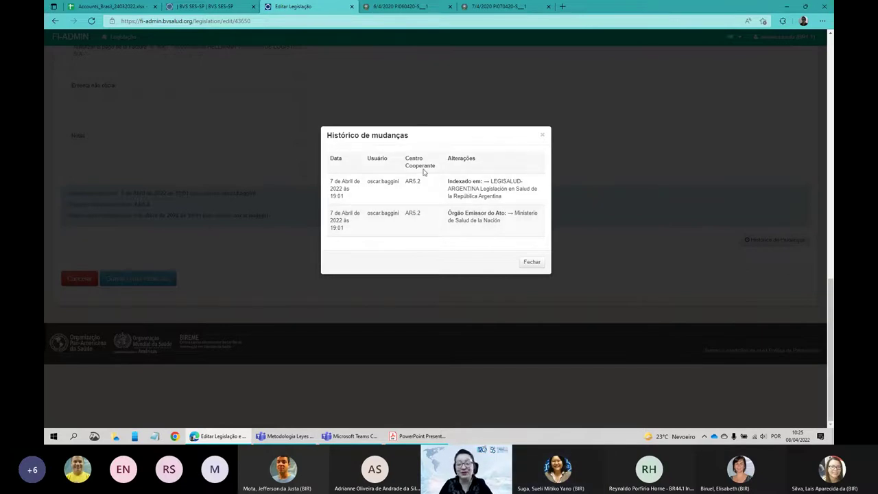
pyautogui.click(535, 263)
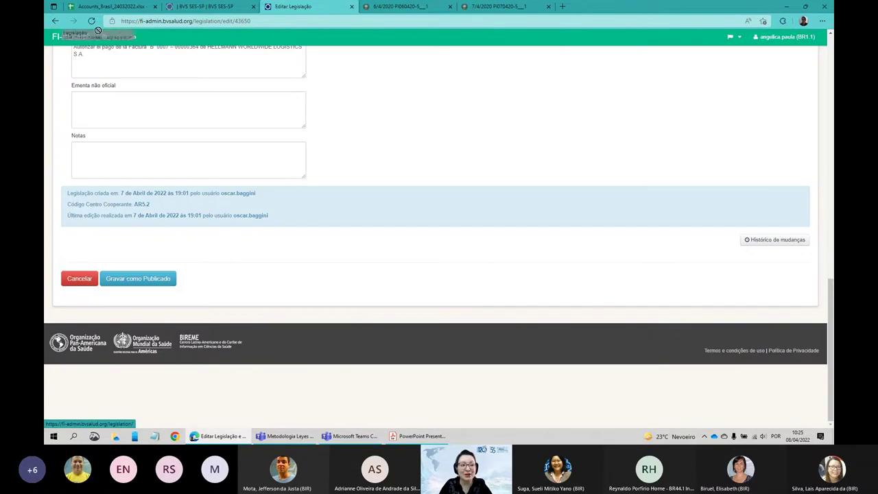
# Return to the dashboard and look over the Modificados por outros centros cooperantes section again.
pyautogui.click(69, 38)
pyautogui.scroll(-5, 424, 165)
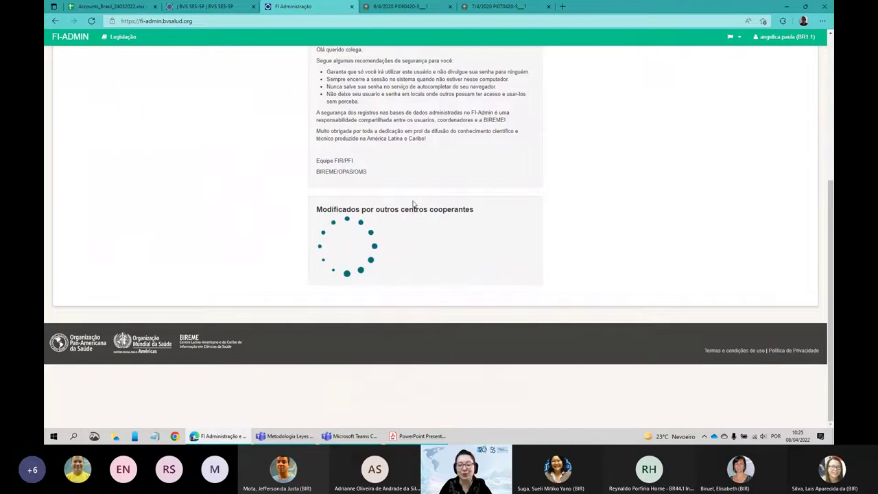
pyautogui.scroll(5, 584, 222)
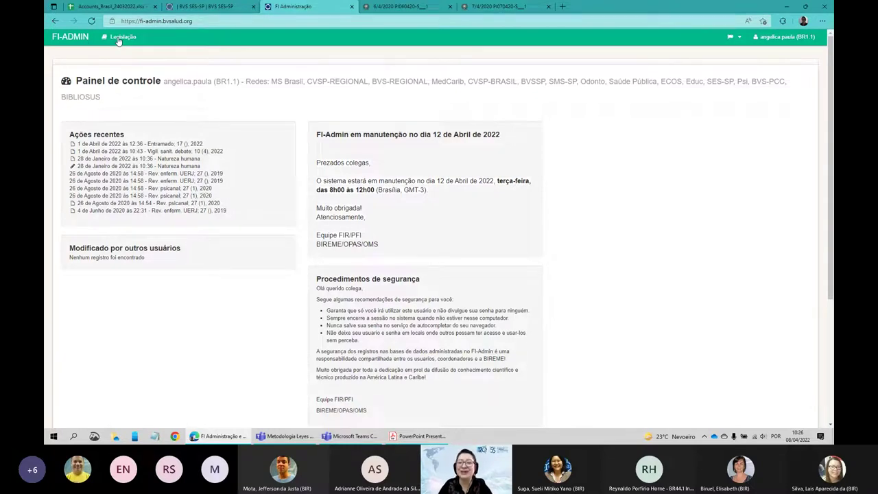
# Reopen the Todas legislações list, check the status filter's options without changing it, and start a new legislation record.
pyautogui.click(118, 39)
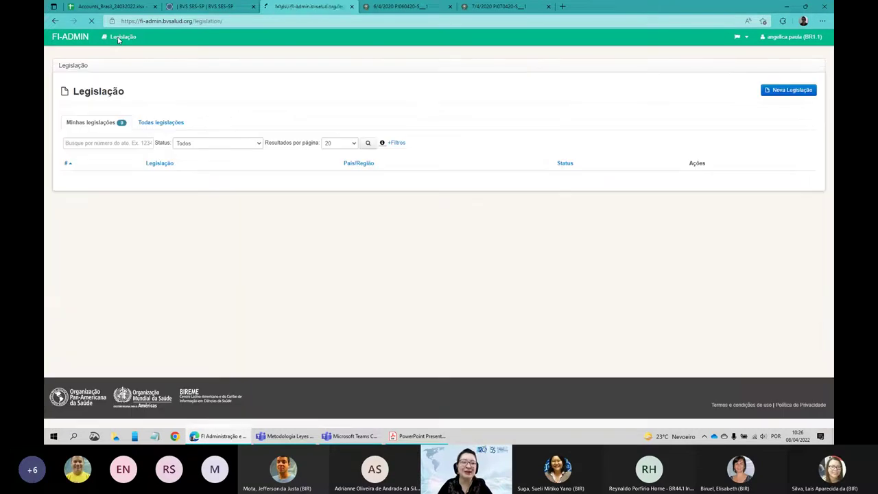
pyautogui.click(158, 122)
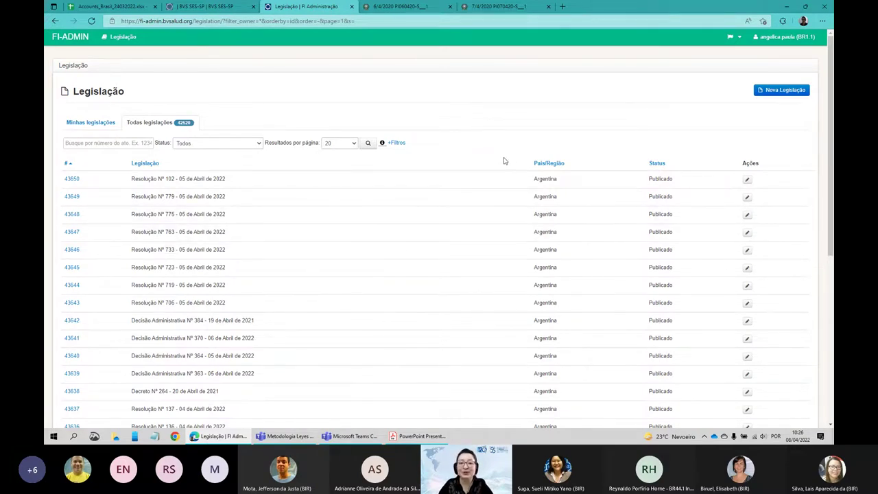
pyautogui.click(249, 144)
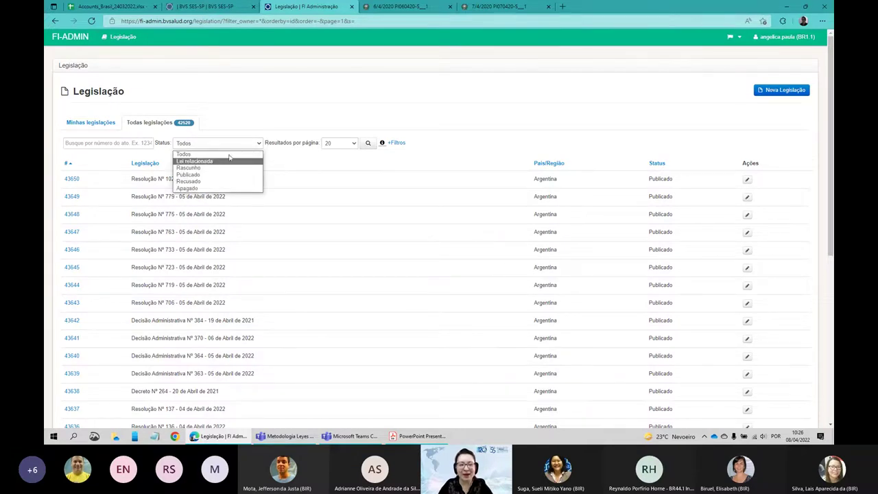
pyautogui.click(550, 103)
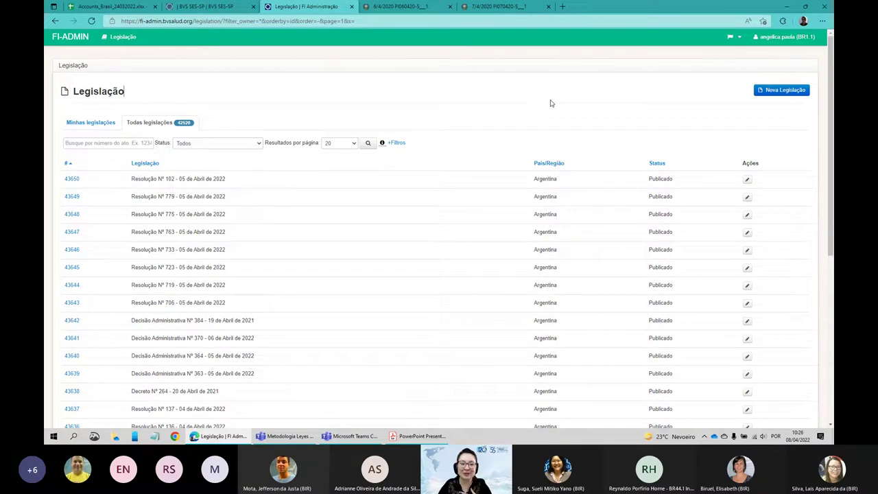
pyautogui.click(792, 93)
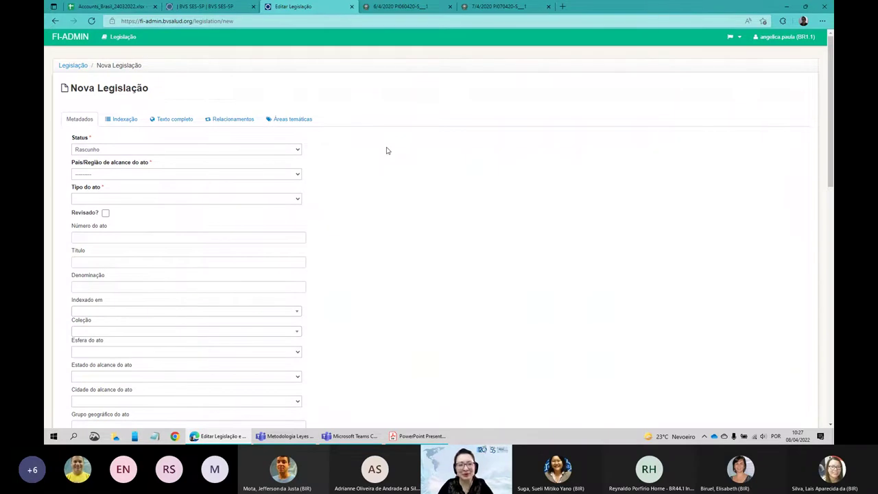
# Look over the Metadados fields of the new legislation form, from Status to Ementa oficial, and return to its beginning.
pyautogui.scroll(-1, 375, 150)
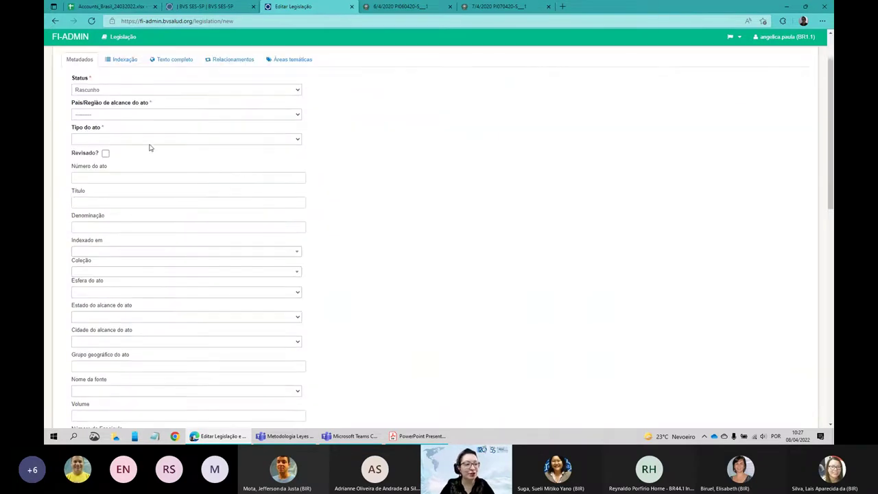
pyautogui.scroll(-1, 138, 140)
pyautogui.scroll(-1, 137, 139)
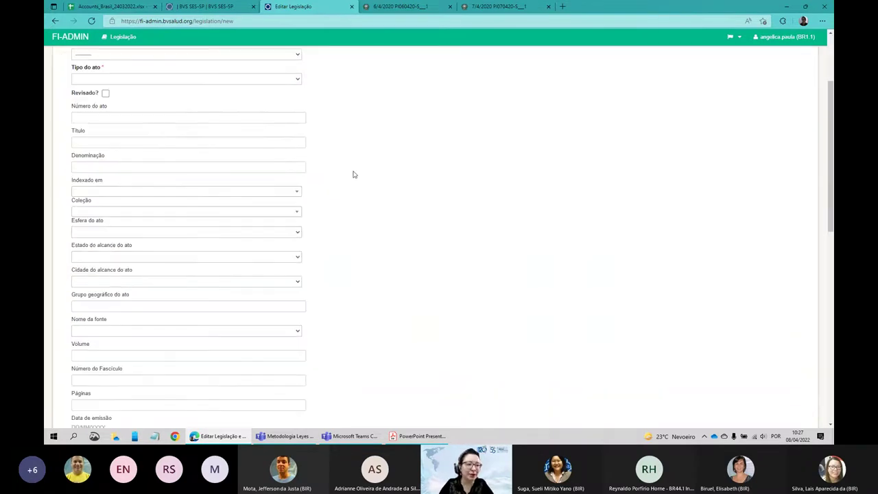
pyautogui.scroll(-1, 384, 216)
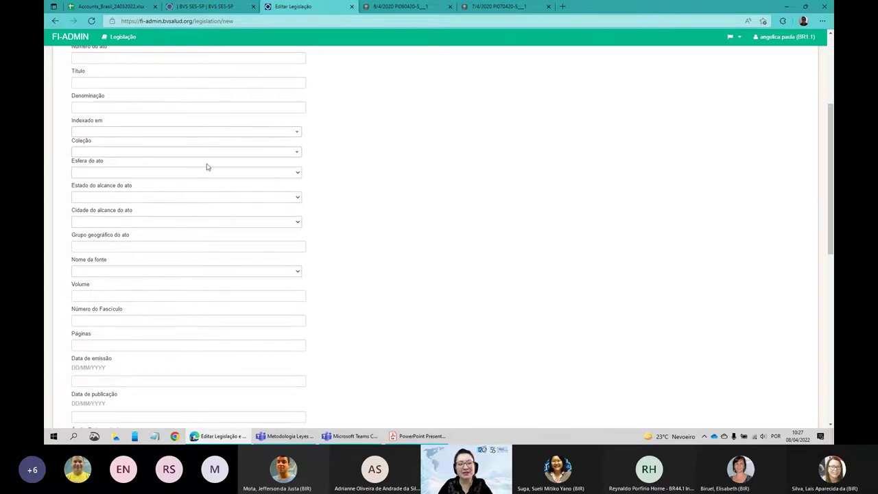
pyautogui.scroll(-3, 206, 167)
pyautogui.scroll(4, 217, 220)
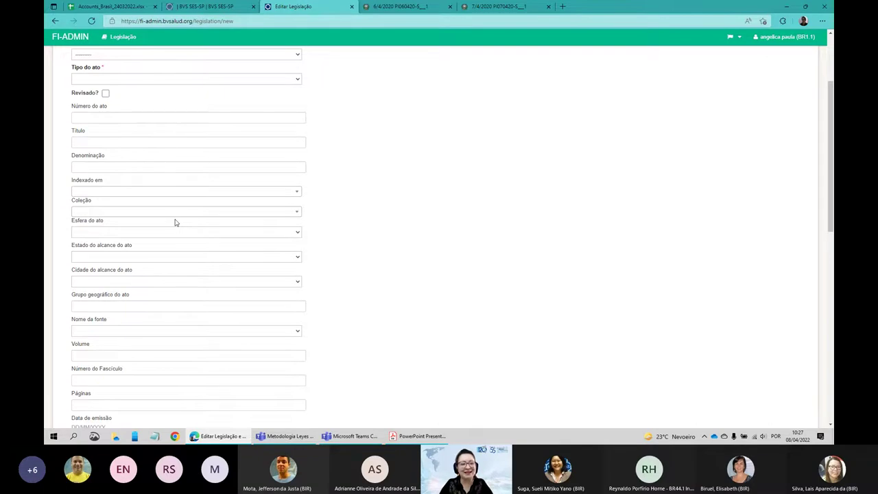
pyautogui.scroll(-3, 175, 223)
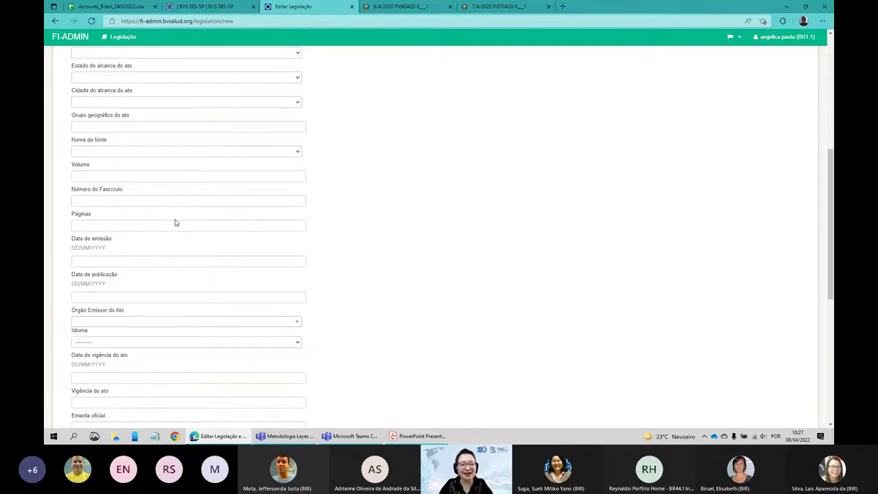
pyautogui.scroll(-2, 357, 120)
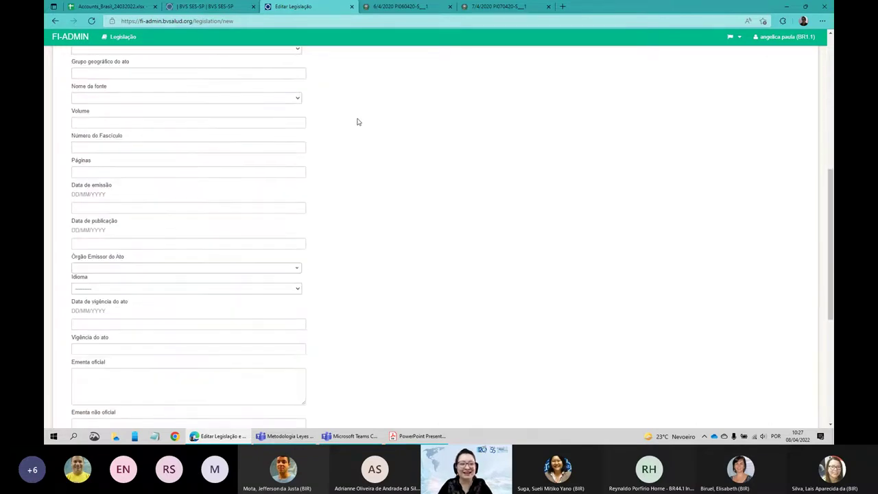
pyautogui.scroll(5, 357, 122)
pyautogui.scroll(2, 356, 121)
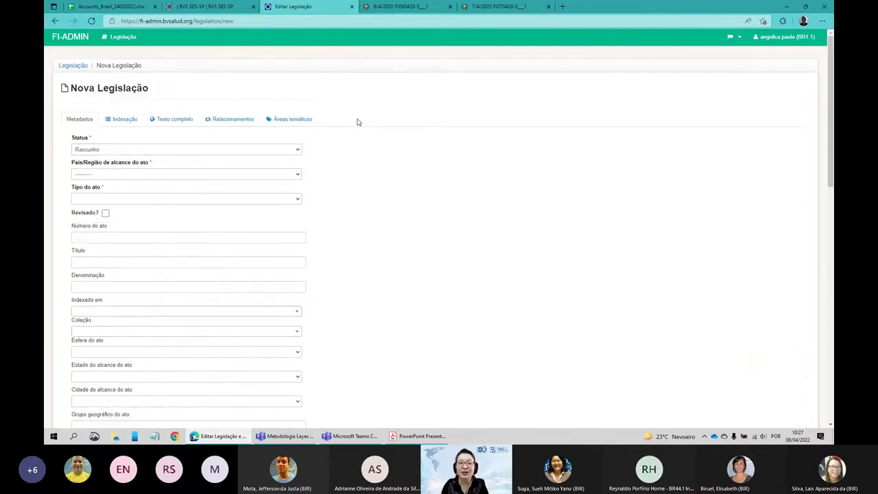
# Leave the new record form and filter the Todas legislações list by País/Região de alcance do ato Brasil.
pyautogui.click(80, 66)
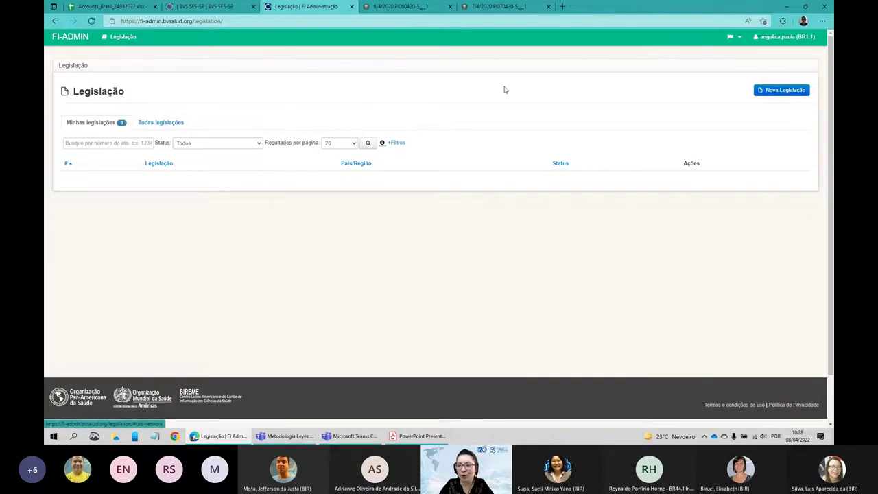
pyautogui.click(170, 124)
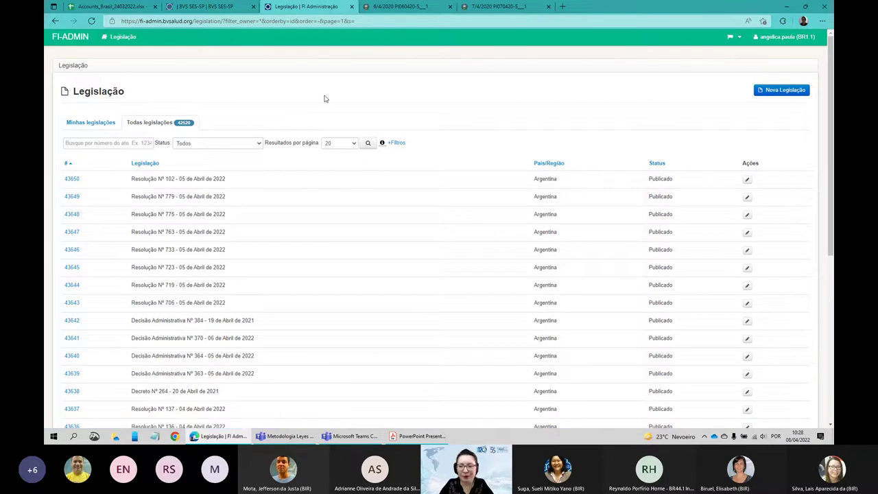
pyautogui.click(397, 144)
pyautogui.click(336, 167)
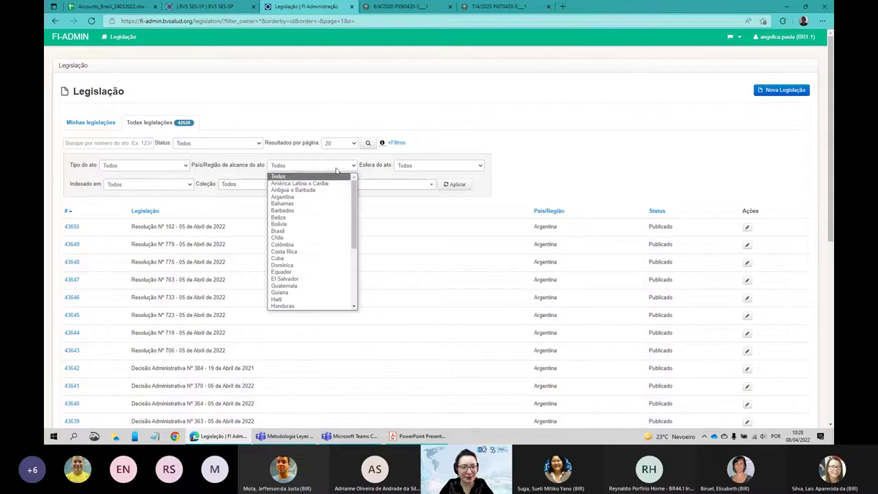
pyautogui.click(291, 232)
pyautogui.click(454, 183)
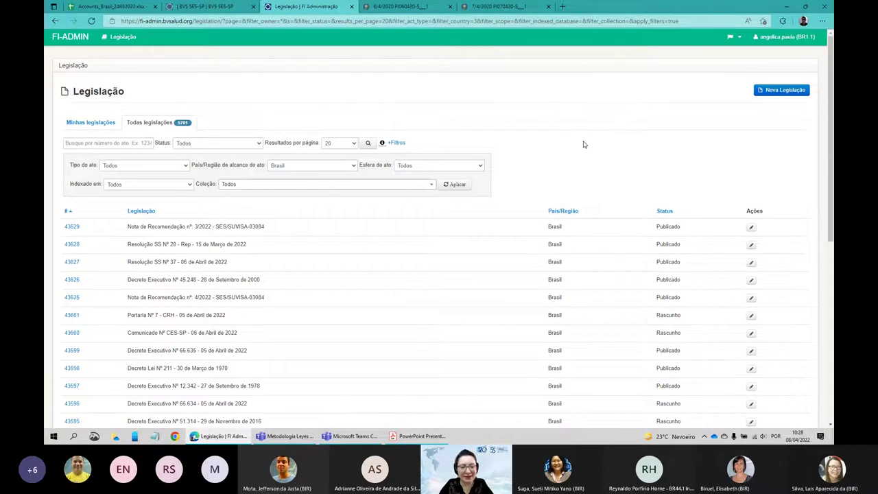
# Open record 43628 and point out the "Rep" part of its Número do ato without changing it.
pyautogui.scroll(-1, 584, 144)
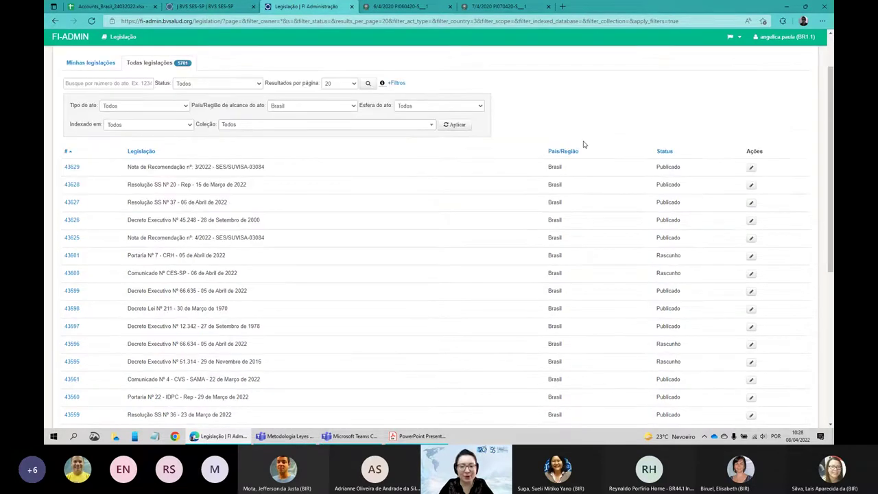
pyautogui.click(72, 187)
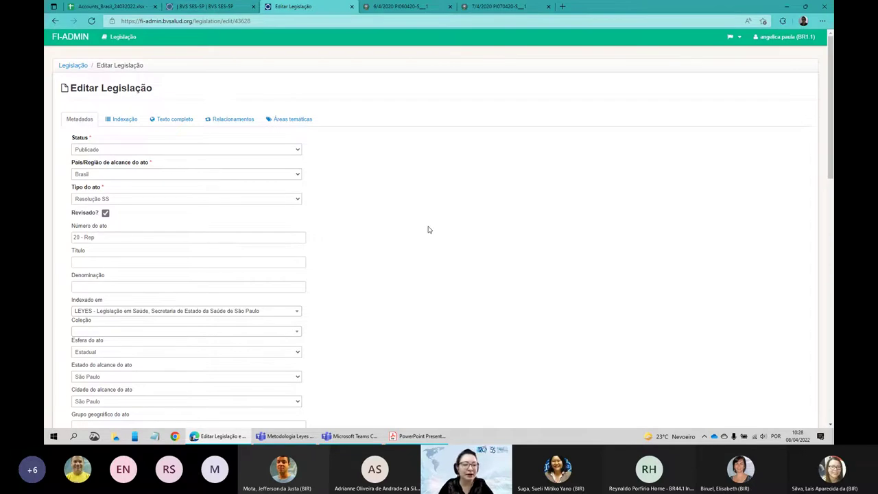
pyautogui.click(75, 237)
pyautogui.doubleClick(87, 237)
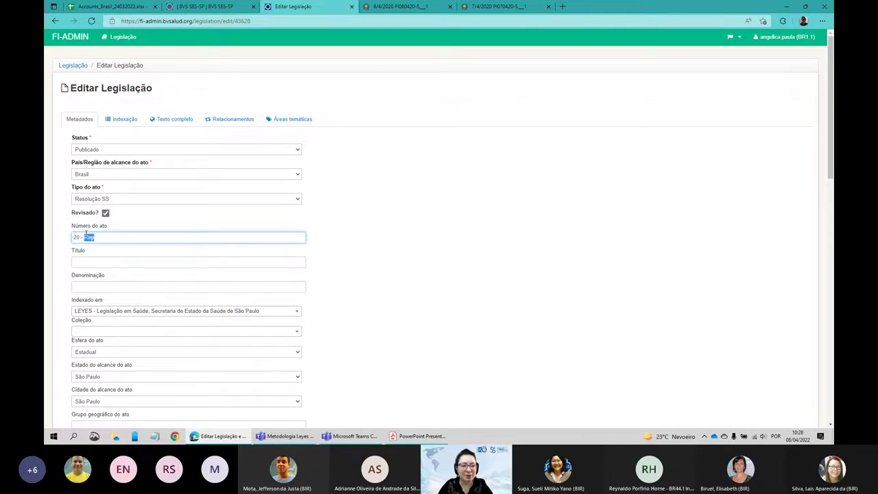
pyautogui.click(83, 237)
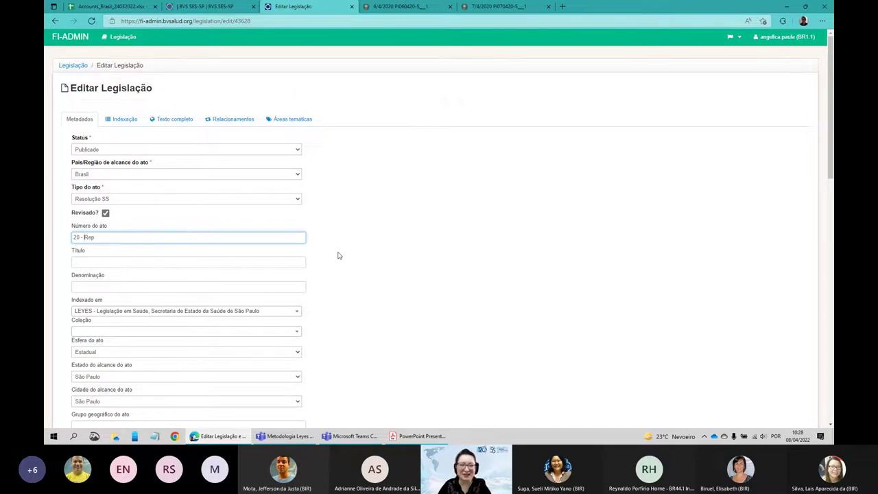
pyautogui.click(392, 216)
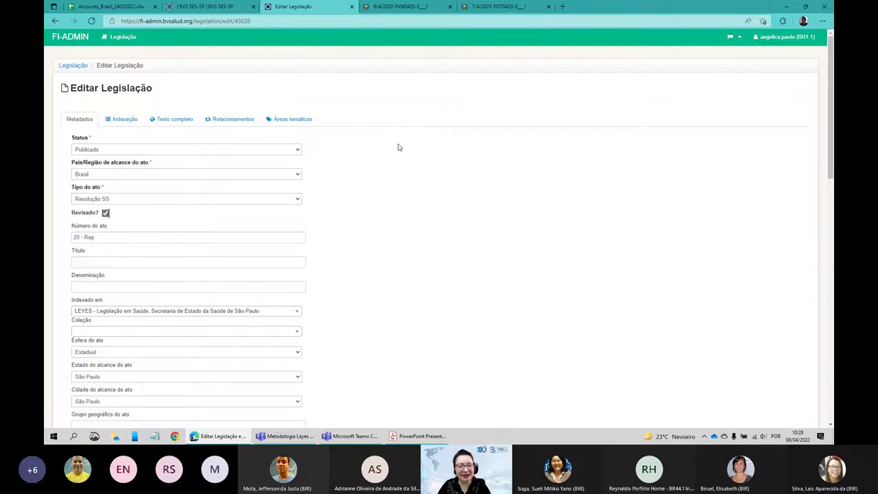
# Review the record's main metadata and check the Status options without changing the selection.
pyautogui.scroll(-1, 398, 145)
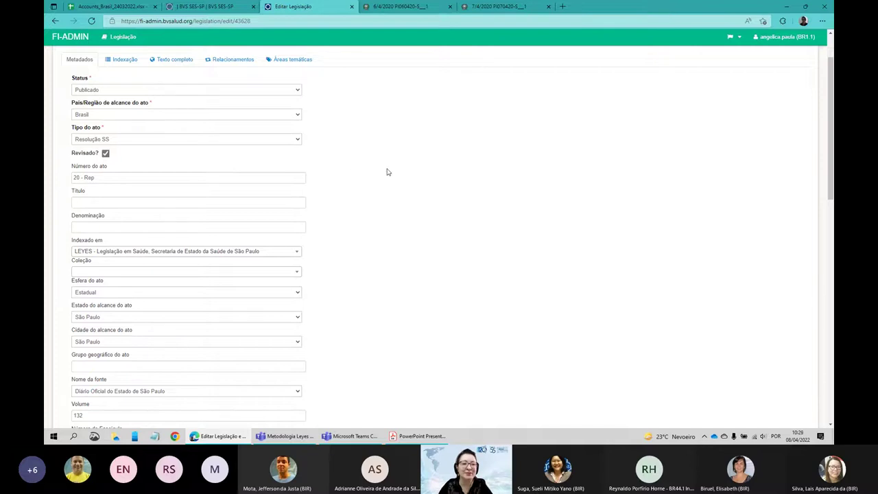
pyautogui.scroll(2, 384, 172)
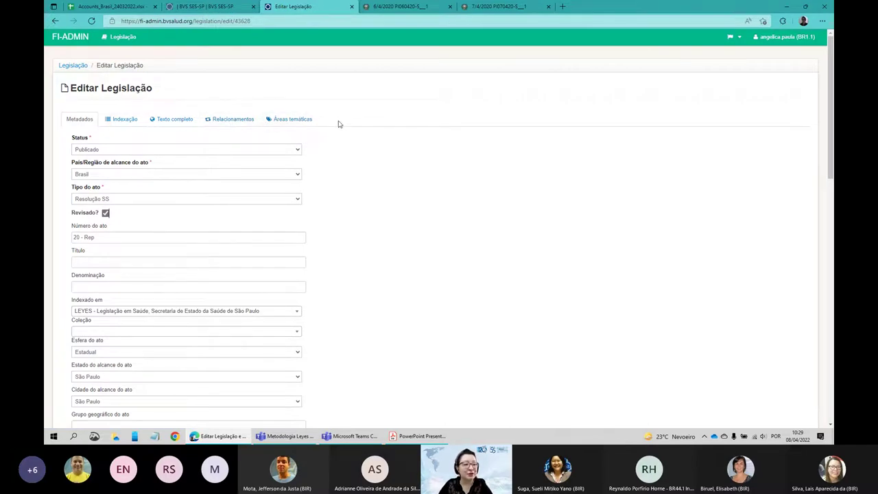
pyautogui.scroll(-1, 338, 124)
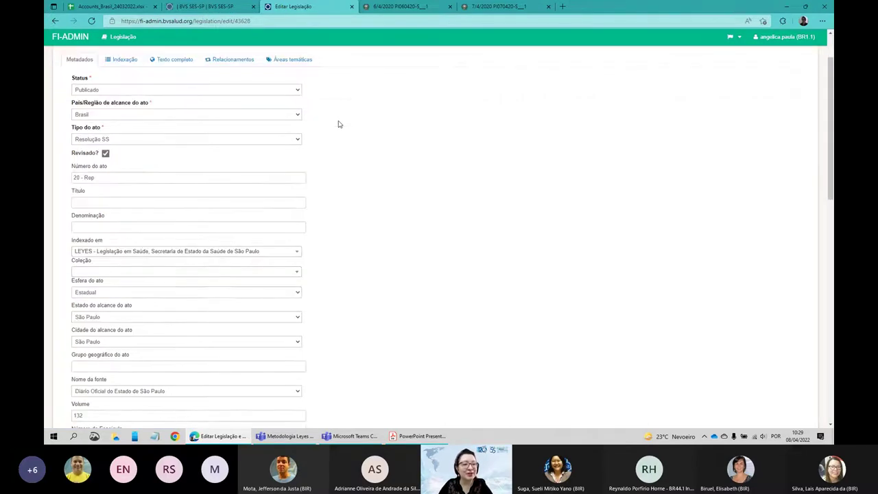
pyautogui.click(285, 90)
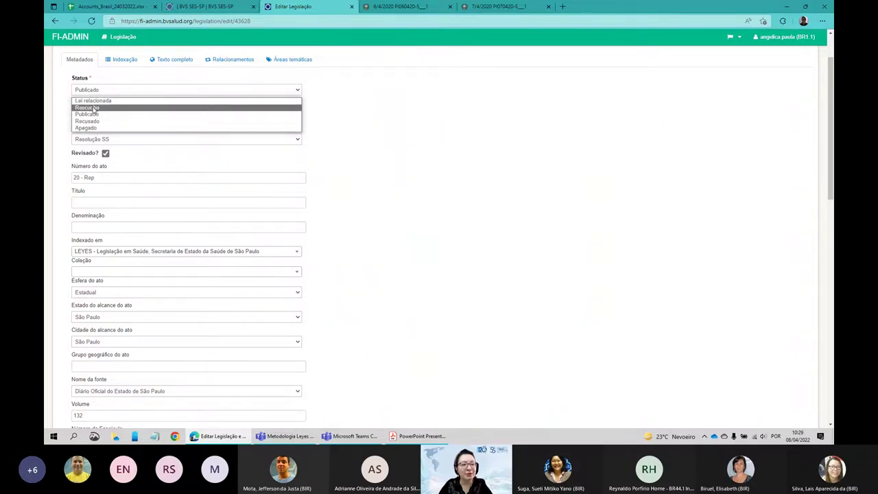
pyautogui.click(340, 103)
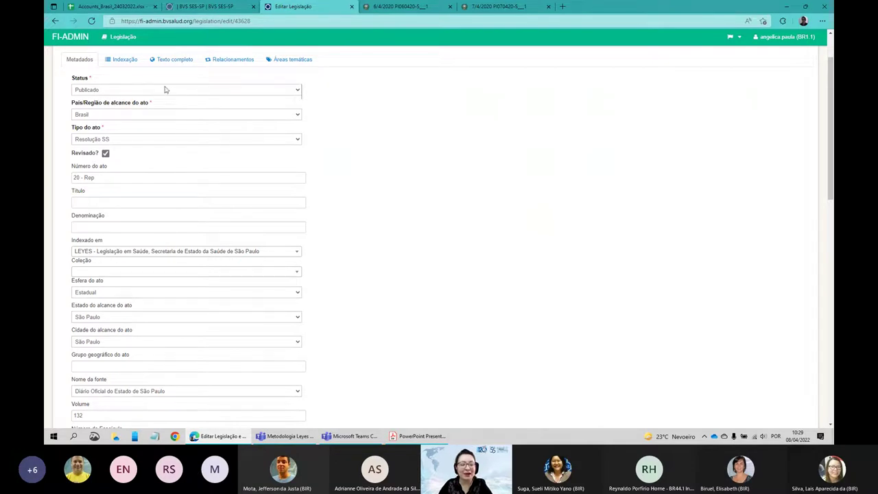
# Browse the full list of Tipo do ato options and close it without changing the act type.
pyautogui.click(145, 140)
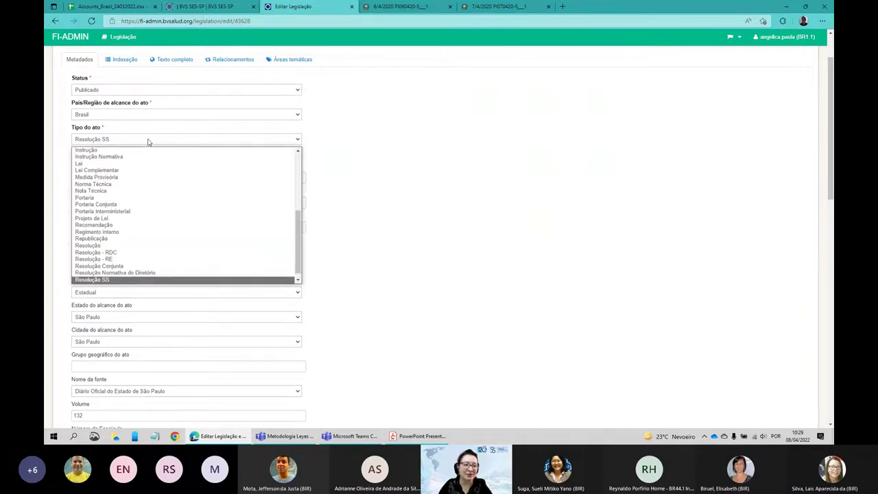
pyautogui.click(147, 140)
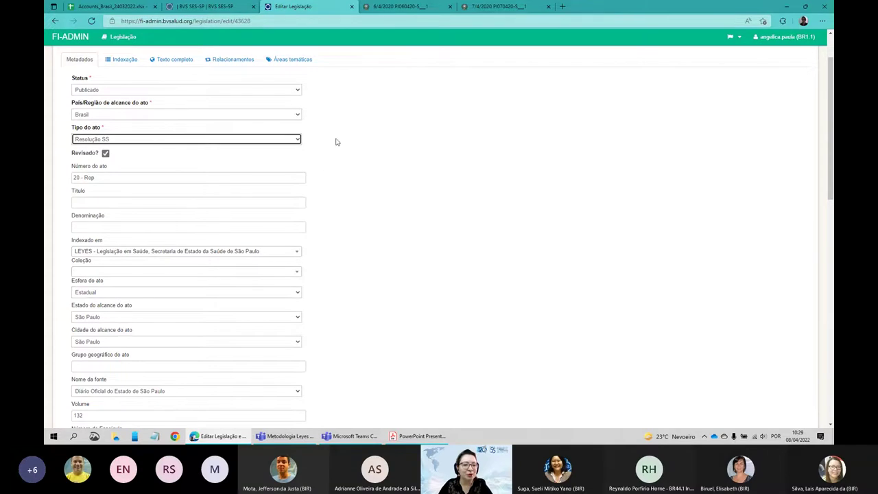
pyautogui.click(197, 140)
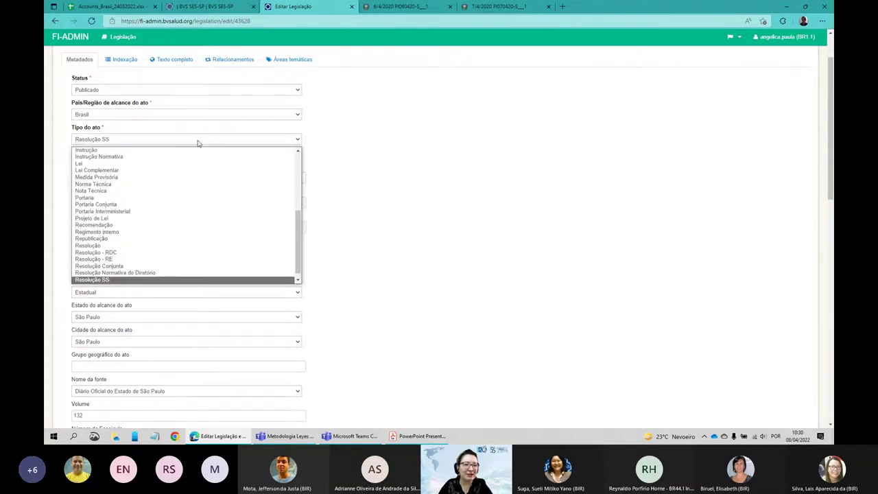
pyautogui.scroll(-1, 144, 227)
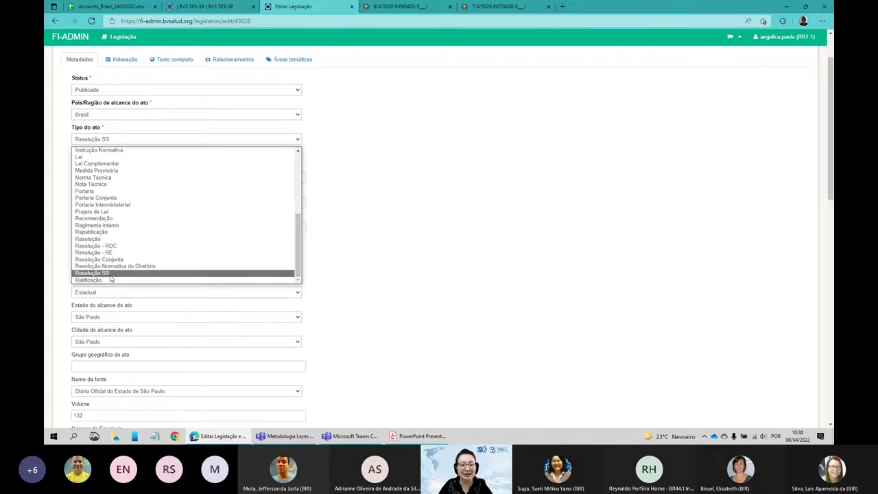
pyautogui.scroll(5, 177, 234)
pyautogui.scroll(2, 177, 233)
pyautogui.scroll(-6, 177, 233)
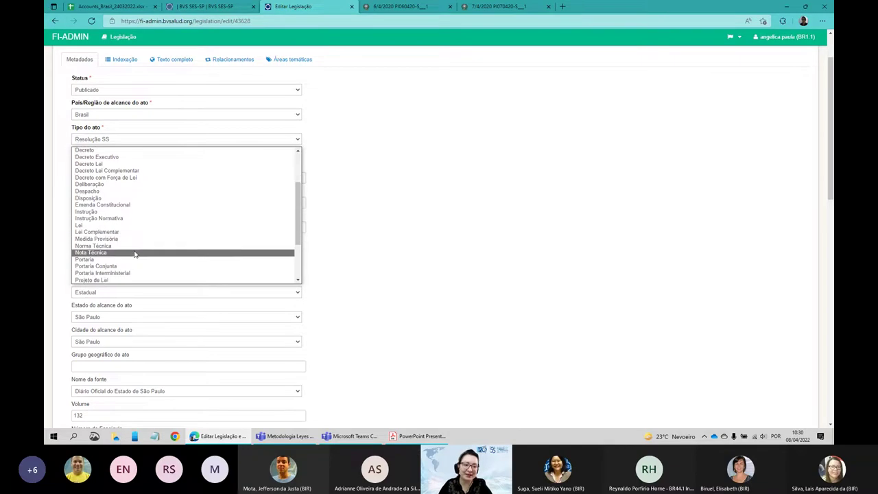
pyautogui.scroll(-1, 101, 261)
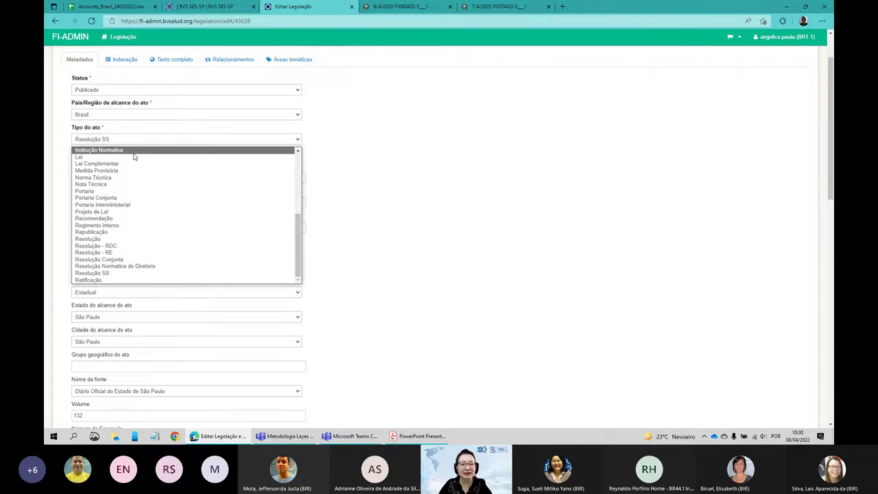
pyautogui.click(61, 122)
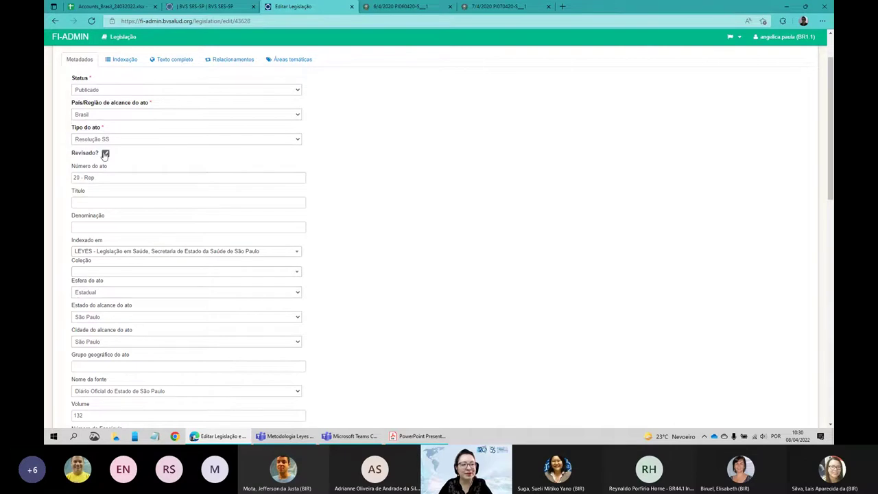
# Review the creation and last-edit information at the end of the record, then return to the Revisado? and Número do ato fields.
pyautogui.scroll(-15, 388, 157)
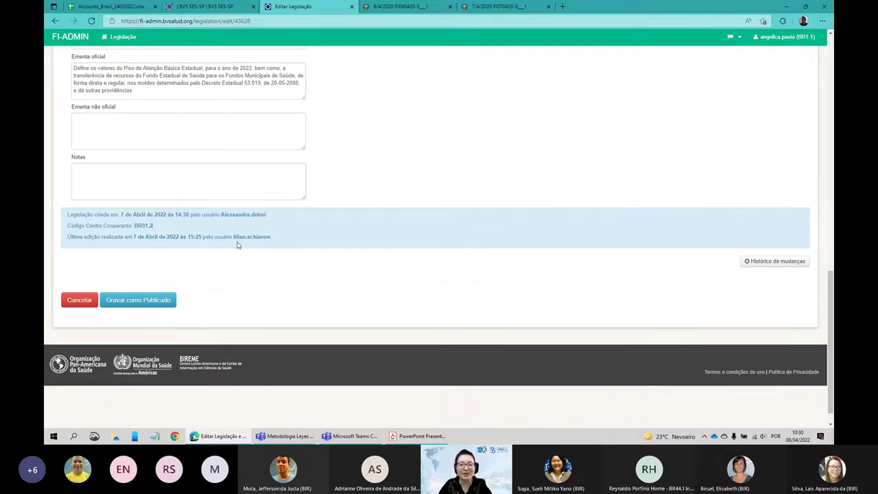
pyautogui.scroll(15, 237, 244)
pyautogui.scroll(2, 384, 228)
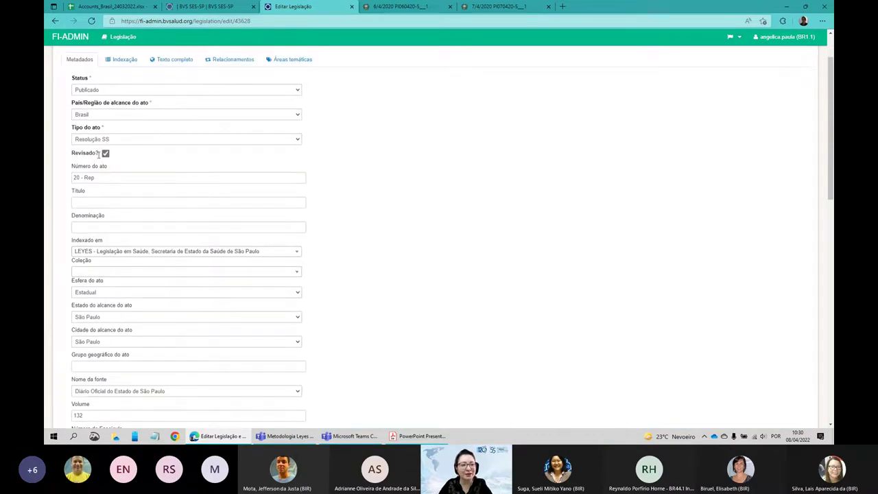
pyautogui.scroll(-2, 322, 137)
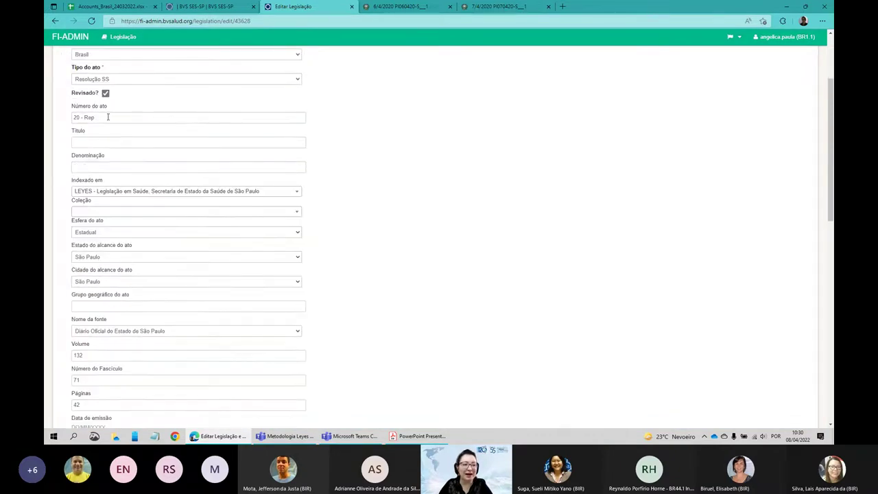
pyautogui.scroll(4, 416, 137)
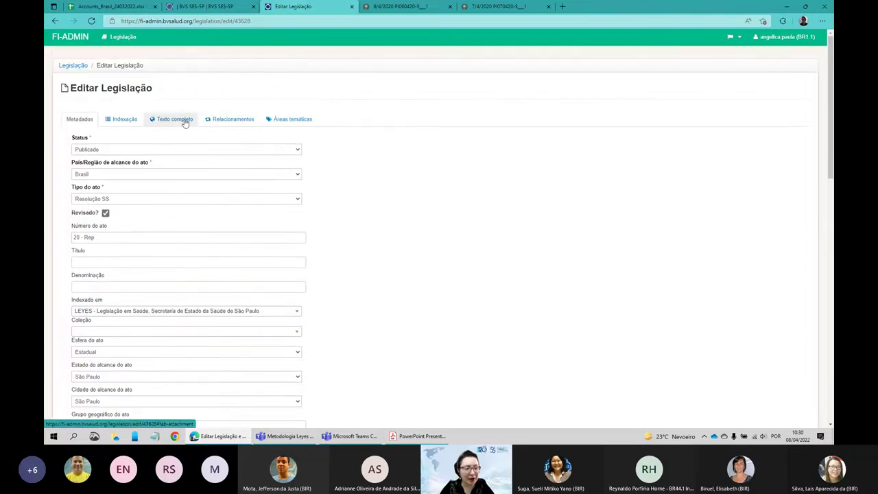
# Copy the Portuguese full-text URL from the record's Texto completo section and open the E_R-SS-20-REP_150322.pdf document in a new browser tab.
pyautogui.click(184, 122)
pyautogui.tripleClick(241, 154)
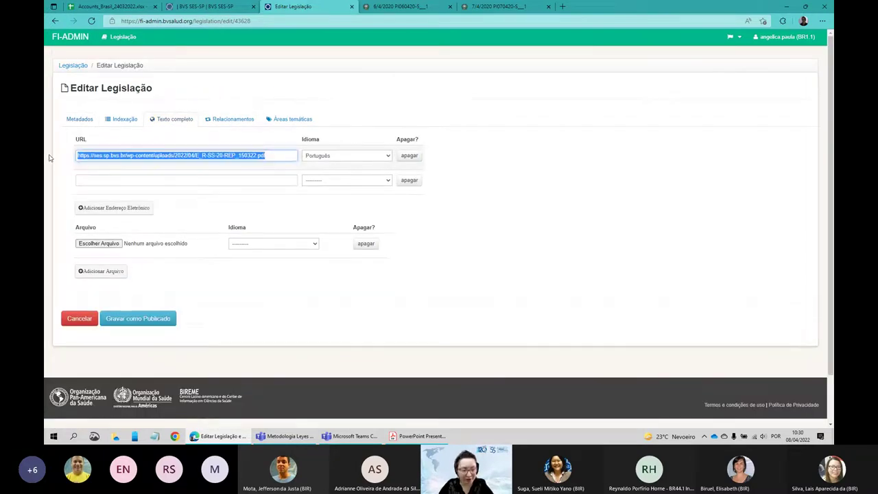
pyautogui.hotkey('ctrl', 't')
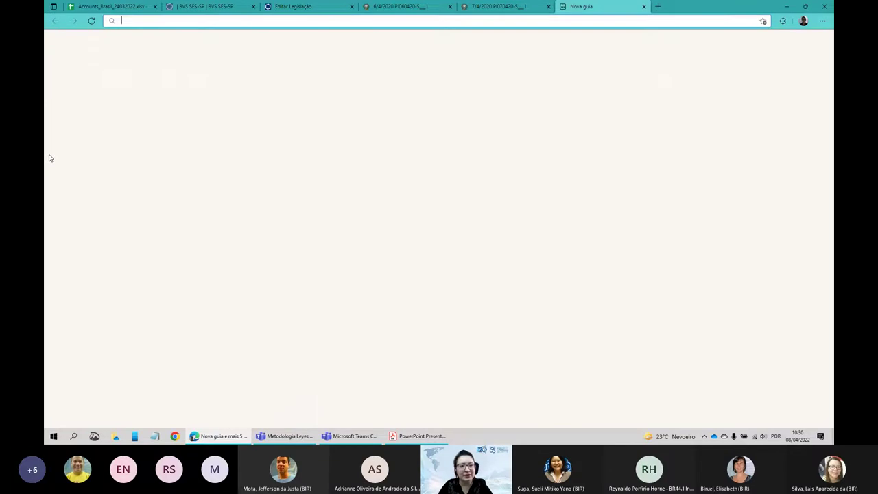
pyautogui.write('https://ses.sp.bvs.br/wp-content/uploads/2022/04/E_R-SS-20-REP_150322.pdf')
pyautogui.press('Return')
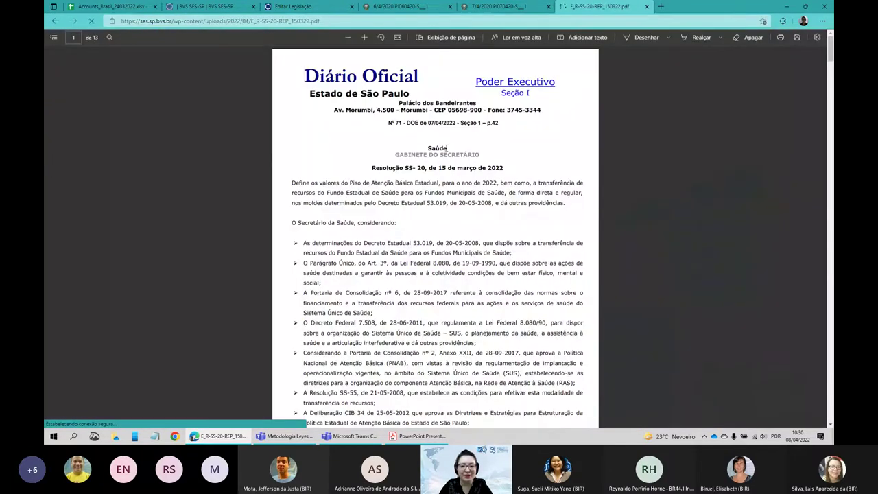
# Compare the SS designation in the PDF's resolution heading with the Tipo do ato and Número do ato fields in the record's Metadados section.
pyautogui.doubleClick(409, 168)
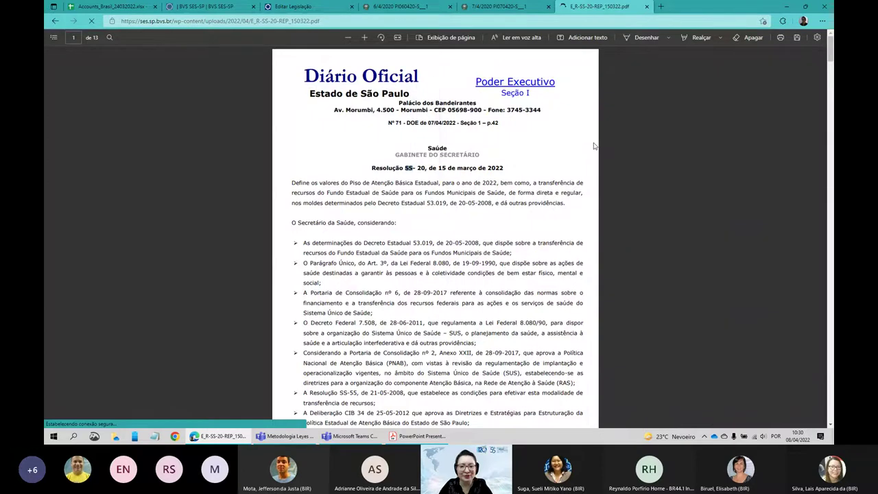
pyautogui.click(293, 6)
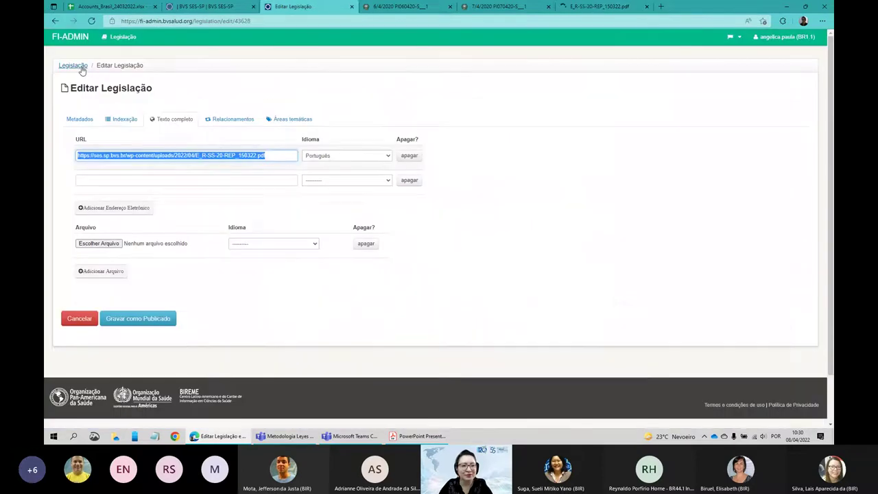
pyautogui.click(80, 119)
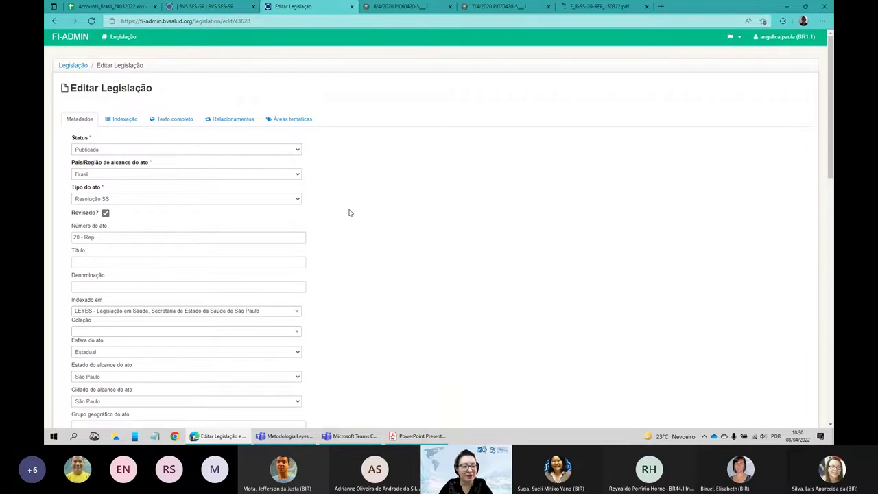
pyautogui.scroll(-1, 349, 212)
pyautogui.scroll(-1, 348, 213)
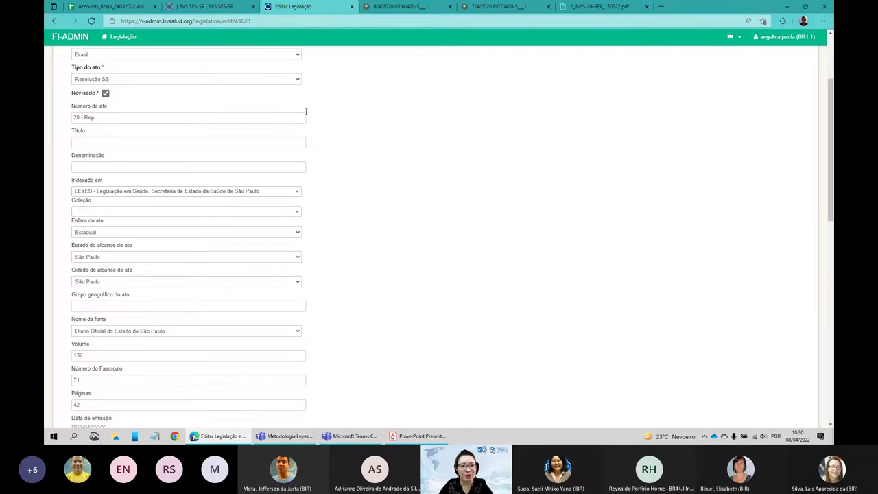
# Move the E_R-SS-20-REP_150322.pdf browser tab directly beside the Editar Legislação tab and clear the text selection in the PDF.
pyautogui.click(380, 9)
pyautogui.click(595, 6)
pyautogui.moveTo(595, 6); pyautogui.dragTo(405, 6)
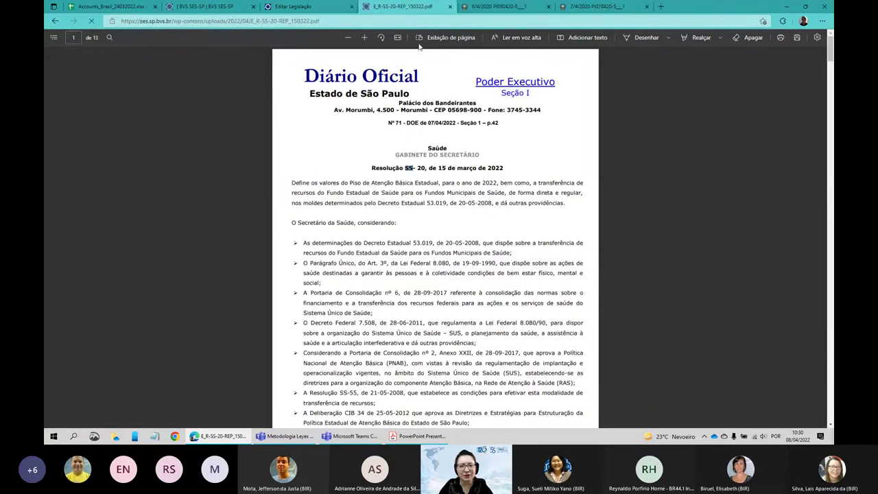
pyautogui.click(506, 157)
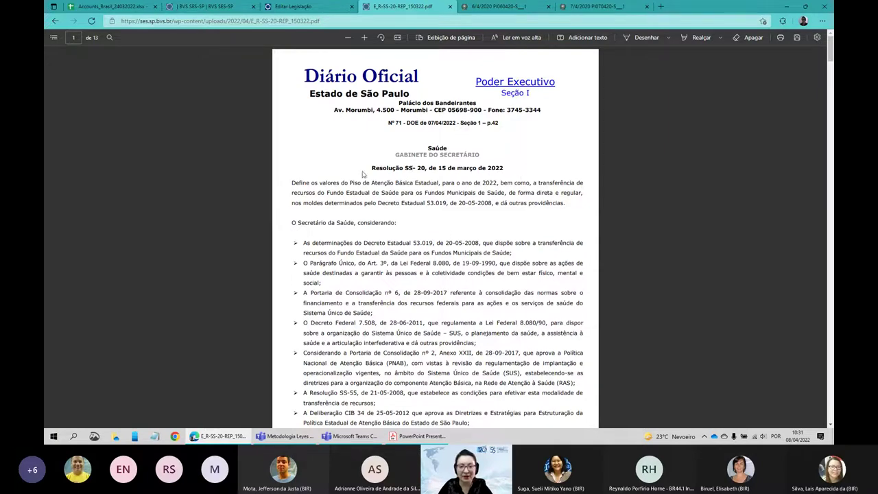
# Return to the Editar Legislação record and review the Título, Denominação and Indexado em fields without entering anything.
pyautogui.click(307, 8)
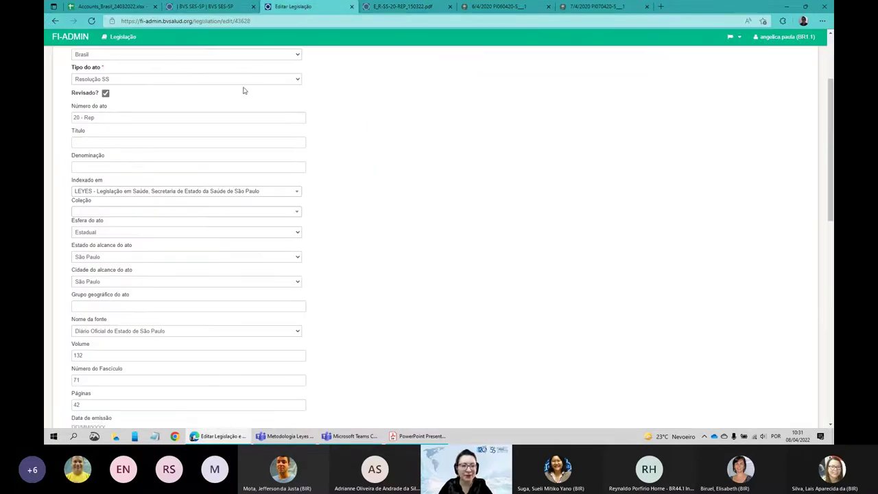
pyautogui.click(74, 166)
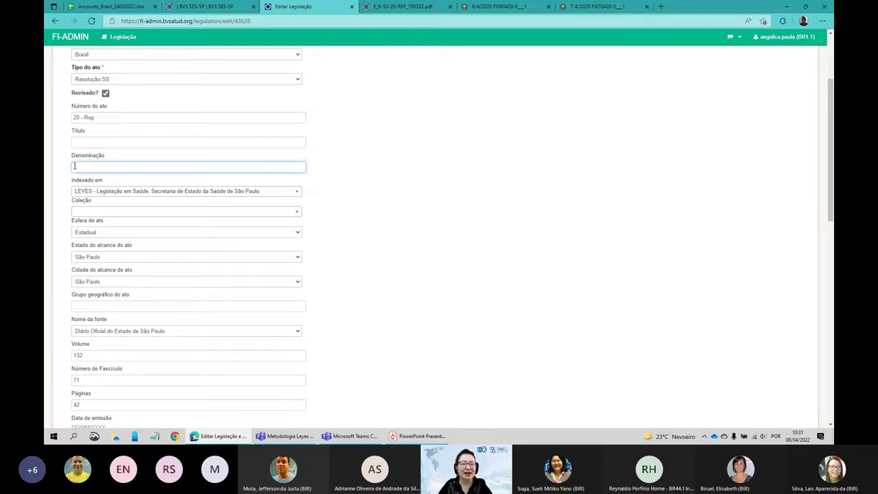
pyautogui.click(66, 184)
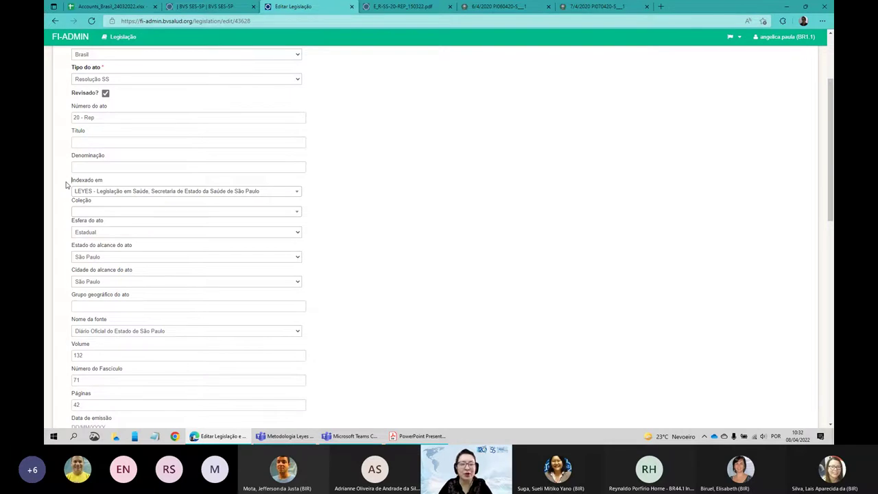
# Browse the full list of Indexado em databases and close it without changing the selection.
pyautogui.click(296, 194)
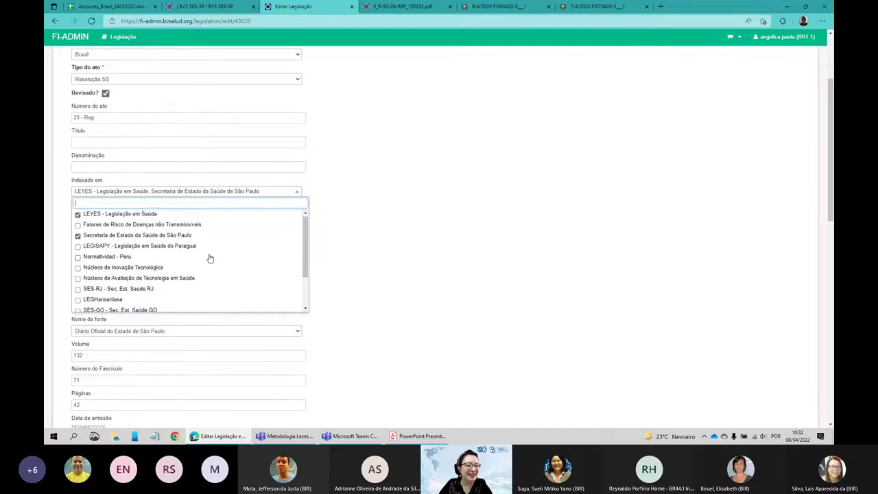
pyautogui.scroll(-2, 210, 258)
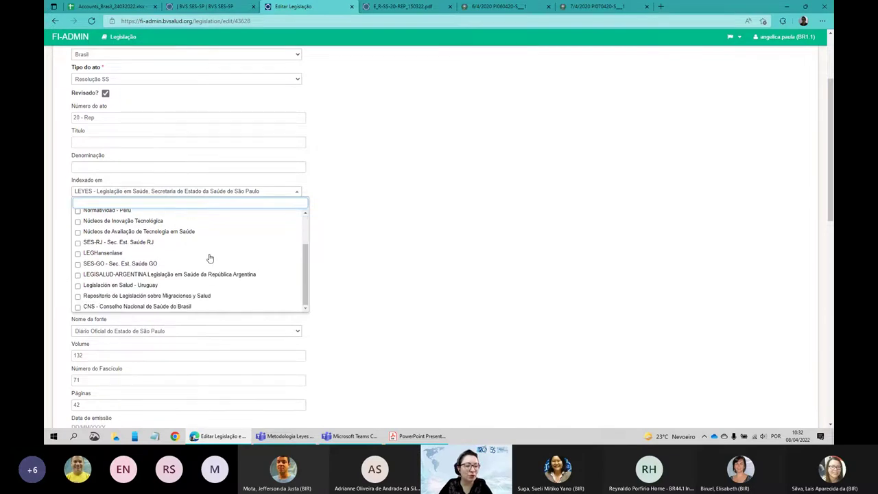
pyautogui.scroll(-1, 210, 258)
pyautogui.scroll(2, 210, 257)
pyautogui.scroll(-1, 210, 255)
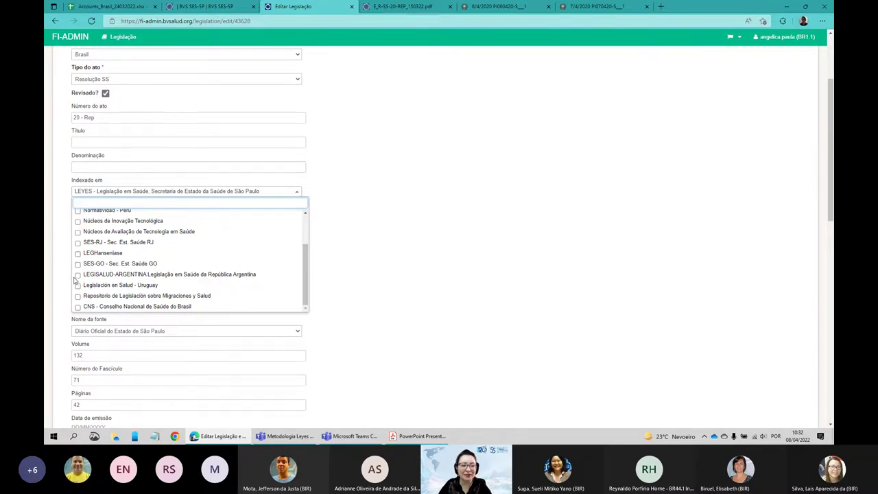
pyautogui.click(360, 226)
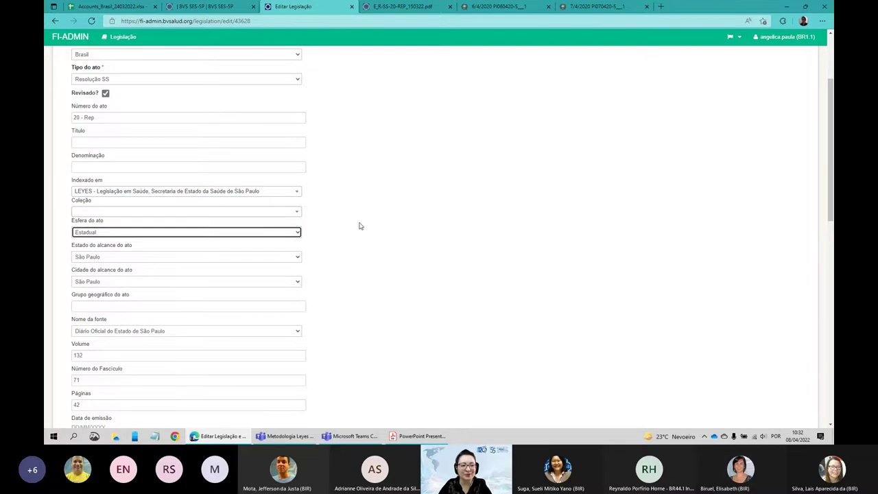
# Check the Cidade do alcance do ato options without changing the city, and place the cursor in the empty Grupo geográfico do ato field.
pyautogui.scroll(-6, 359, 226)
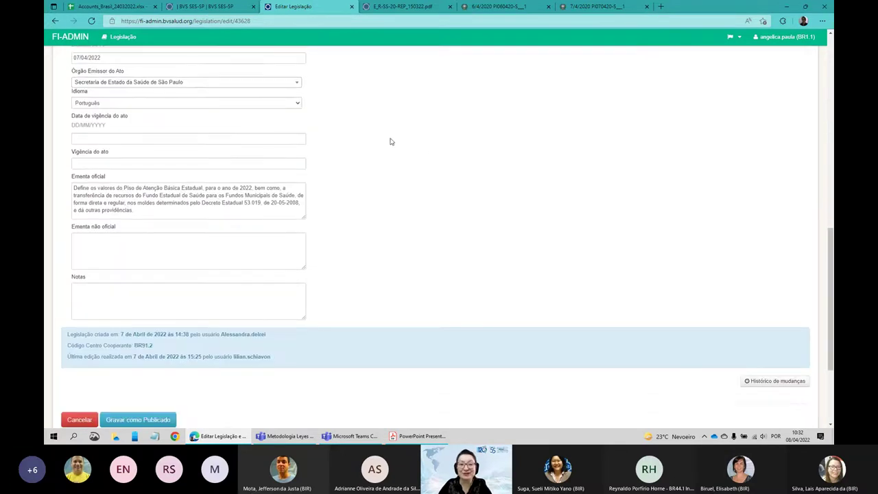
pyautogui.scroll(4, 390, 142)
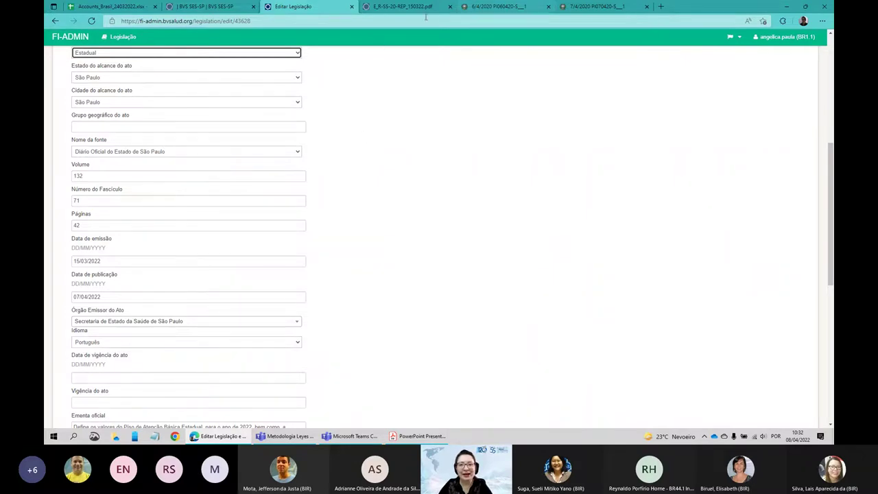
pyautogui.click(386, 9)
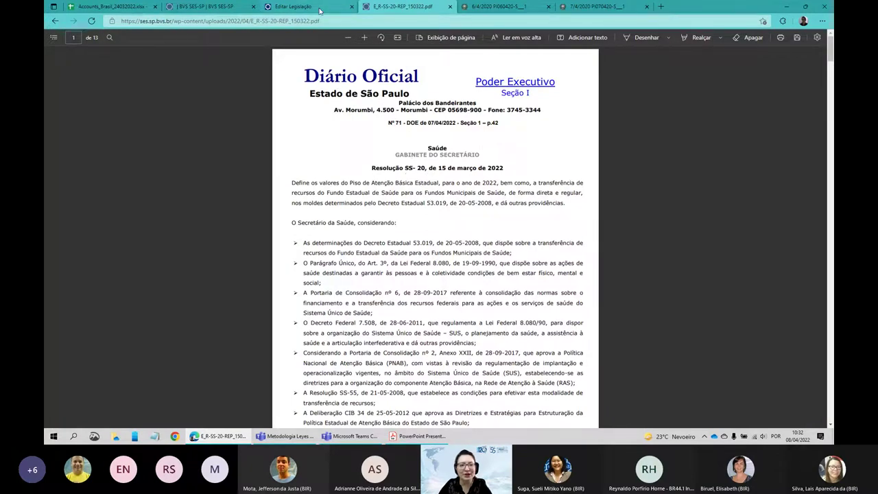
pyautogui.click(295, 7)
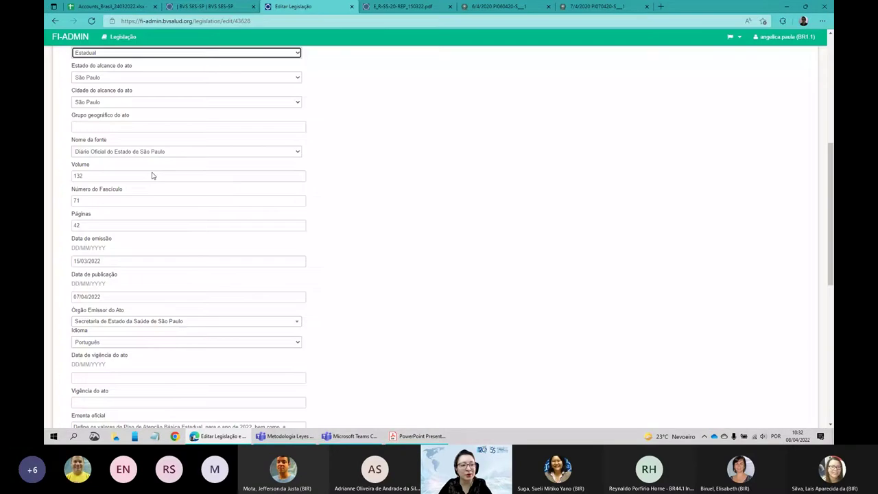
pyautogui.click(107, 102)
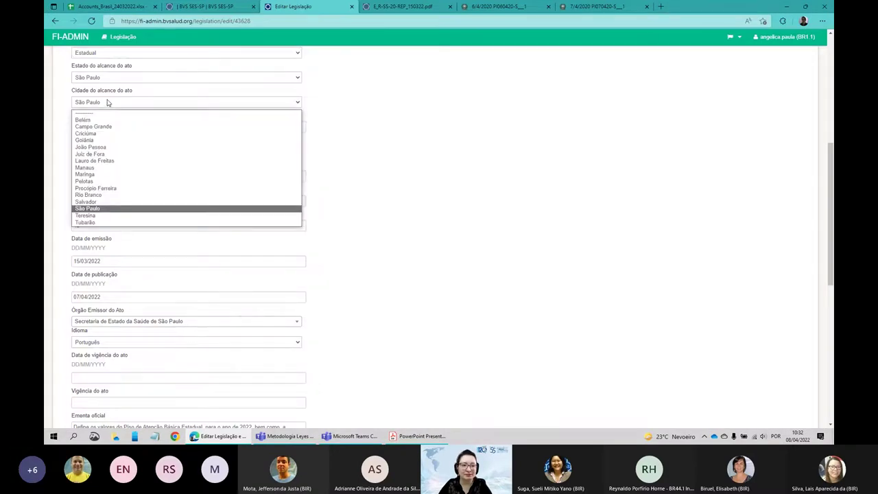
pyautogui.click(106, 102)
pyautogui.click(200, 125)
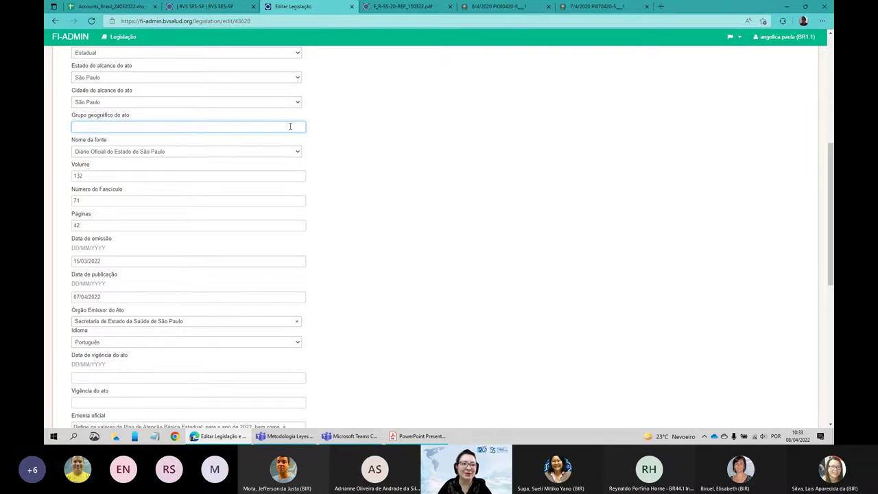
# Review the Esfera do ato options alongside the state and city scope fields, keeping Estadual selected.
pyautogui.scroll(1, 360, 124)
pyautogui.click(116, 114)
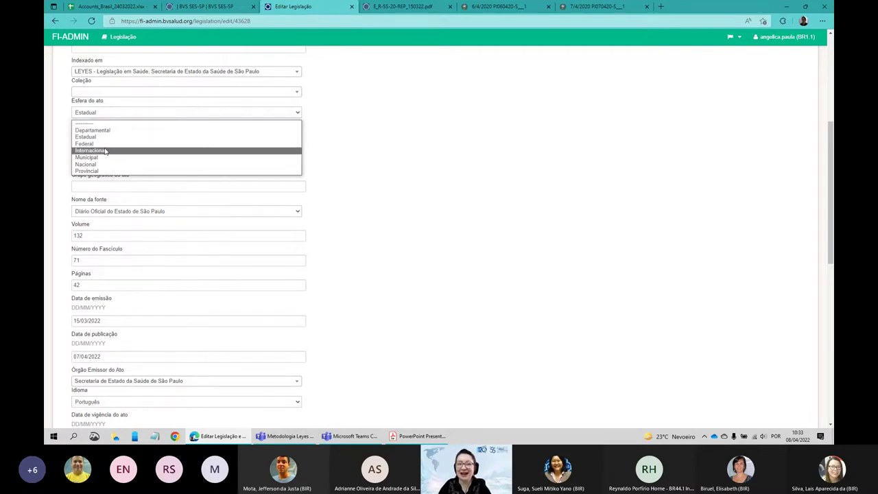
pyautogui.click(364, 103)
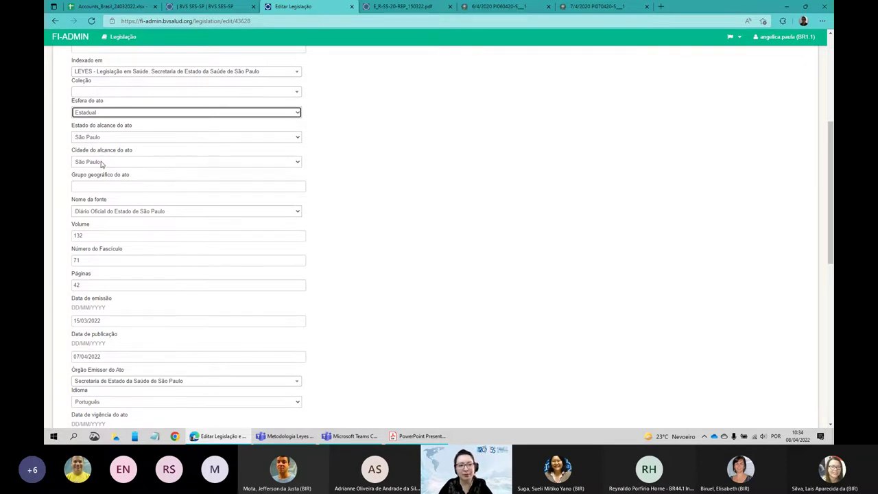
pyautogui.click(135, 114)
pyautogui.click(136, 115)
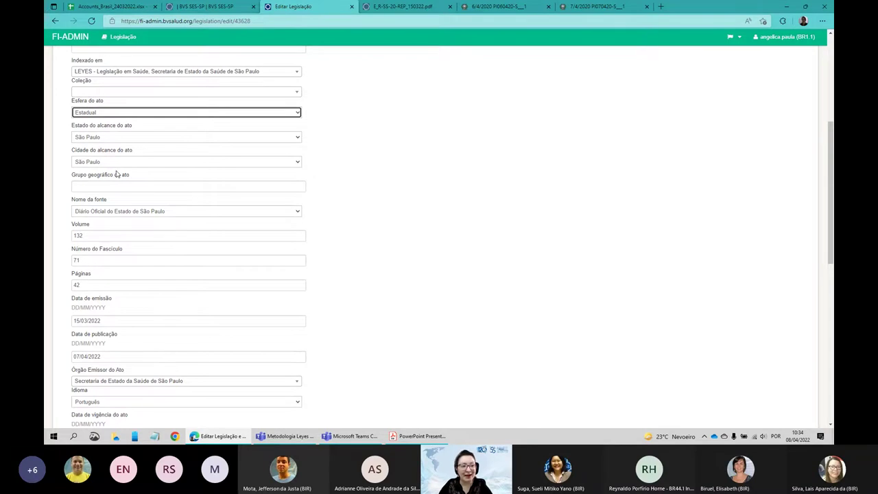
pyautogui.click(297, 115)
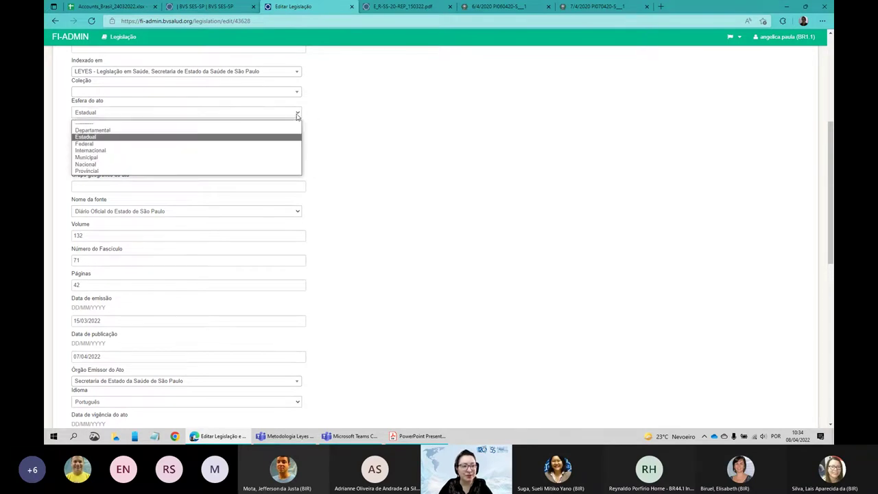
pyautogui.click(297, 116)
pyautogui.click(357, 147)
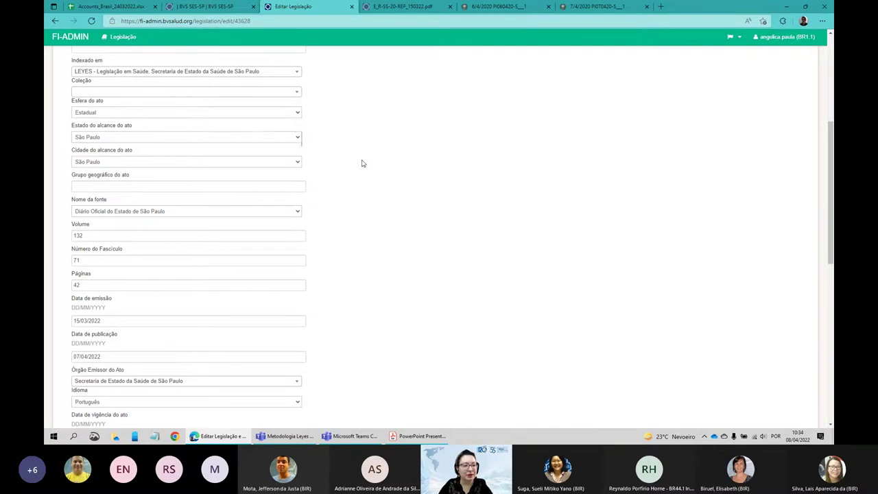
# Compare the record's Nome da fonte with the Diário Oficial Estado de São Paulo heading in the PDF, and return to the record.
pyautogui.scroll(-2, 363, 162)
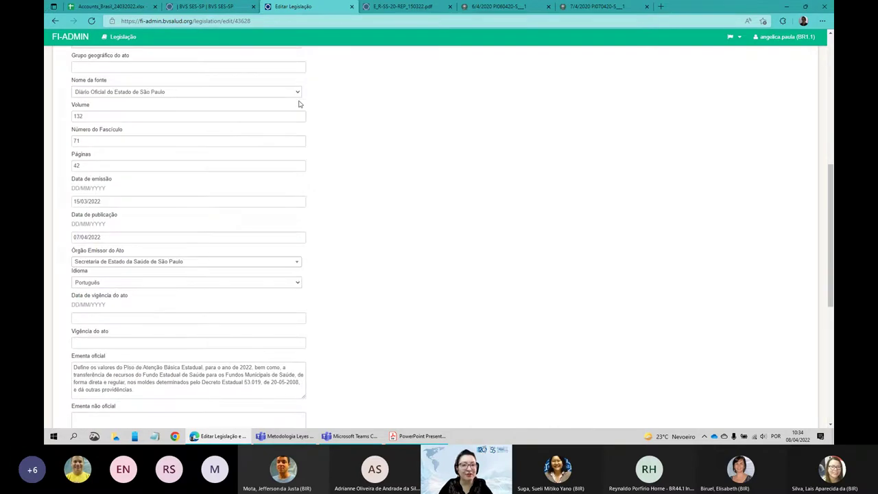
pyautogui.click(398, 12)
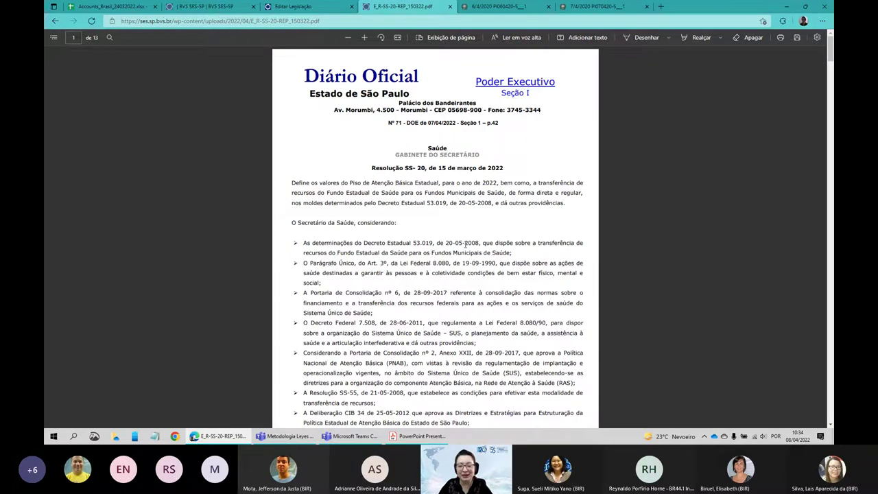
pyautogui.moveTo(304, 75); pyautogui.dragTo(410, 94)
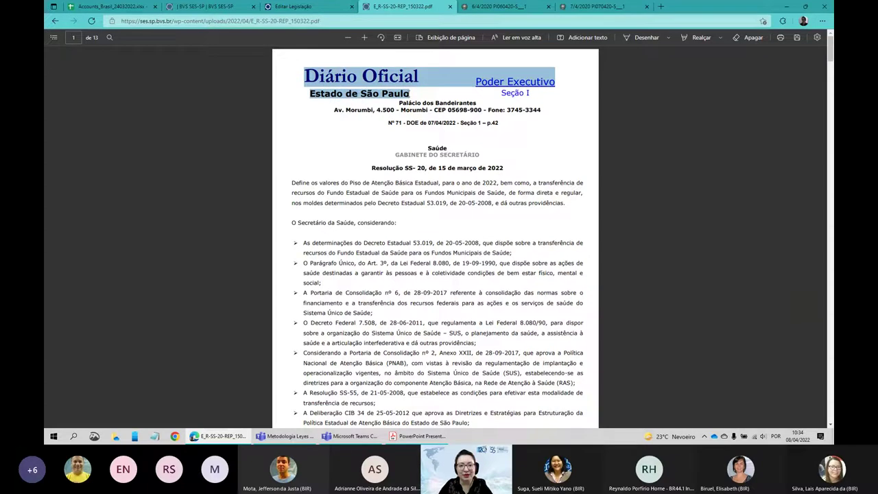
pyautogui.click(355, 112)
pyautogui.click(303, 8)
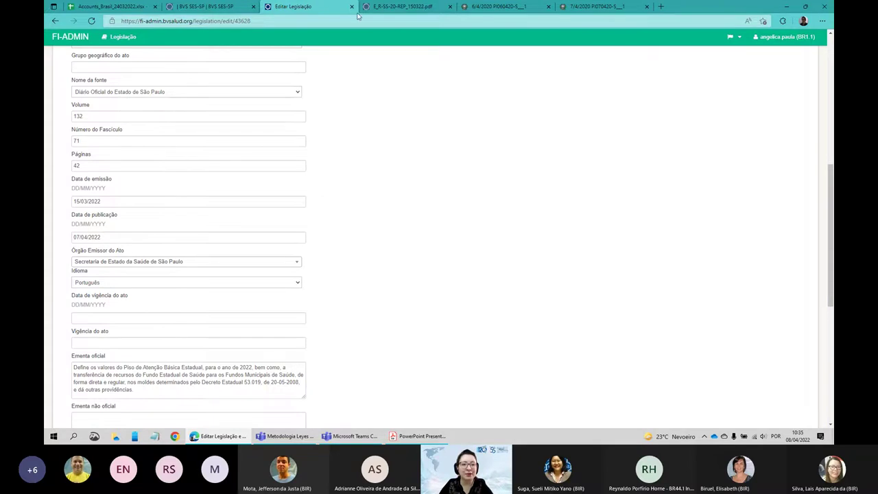
# Look through the resolution PDF's articles and annex table of municipalities, and go back to its first page.
pyautogui.click(386, 5)
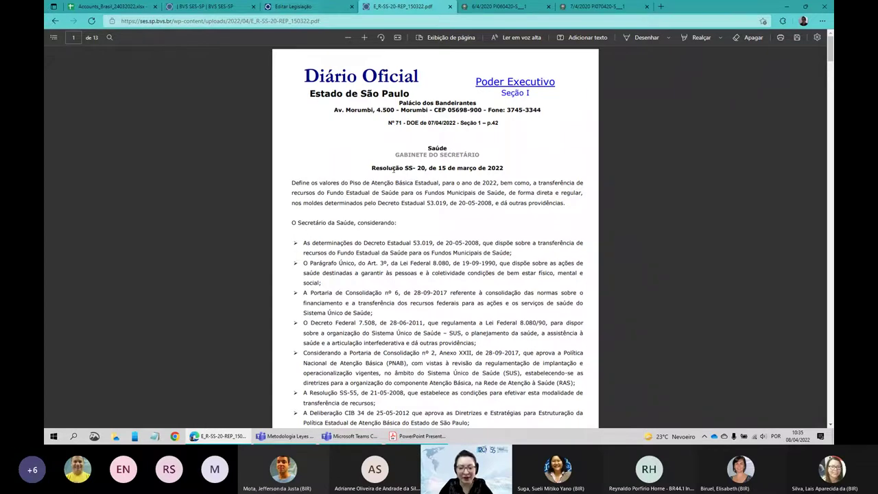
pyautogui.scroll(-3, 394, 169)
pyautogui.scroll(-13, 394, 169)
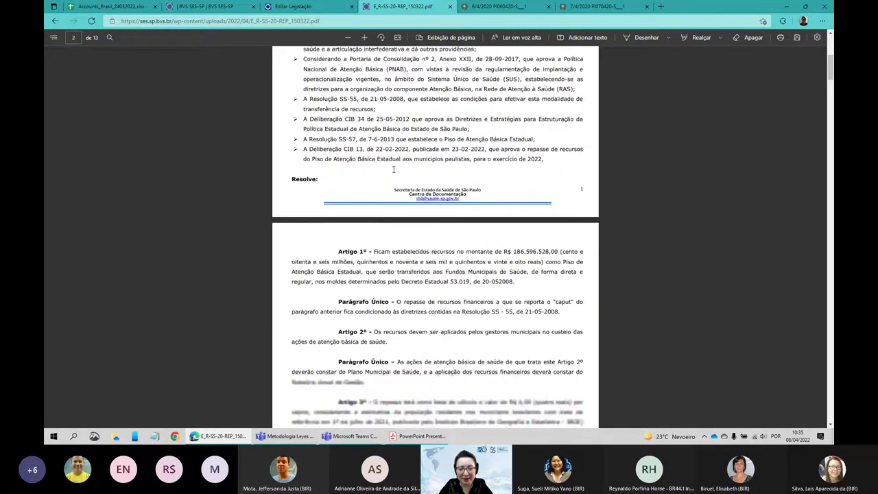
pyautogui.scroll(-14, 394, 169)
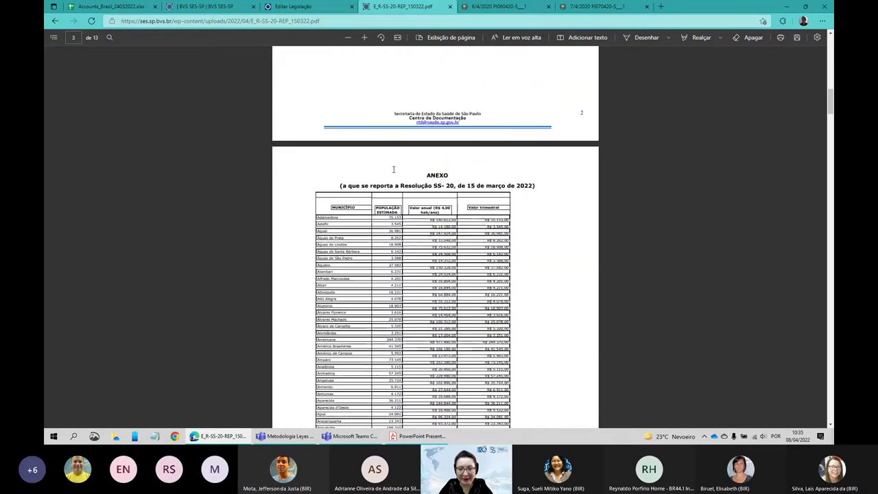
pyautogui.scroll(7, 394, 169)
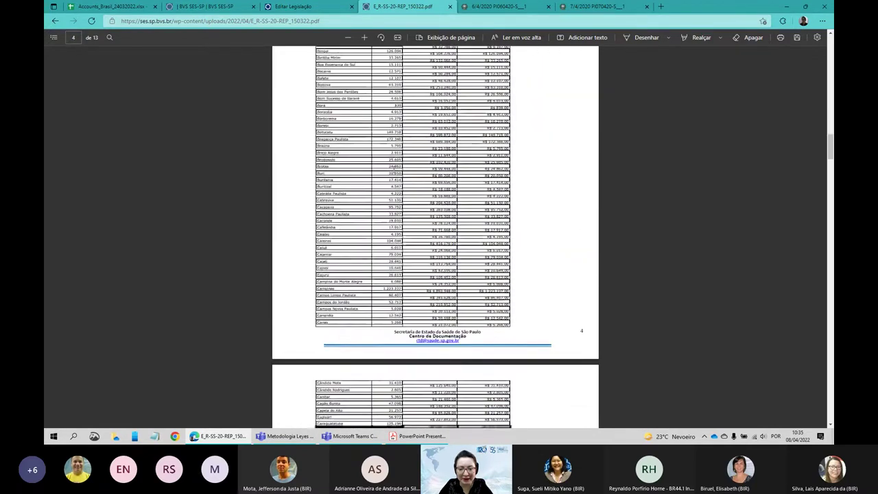
pyautogui.scroll(20, 411, 170)
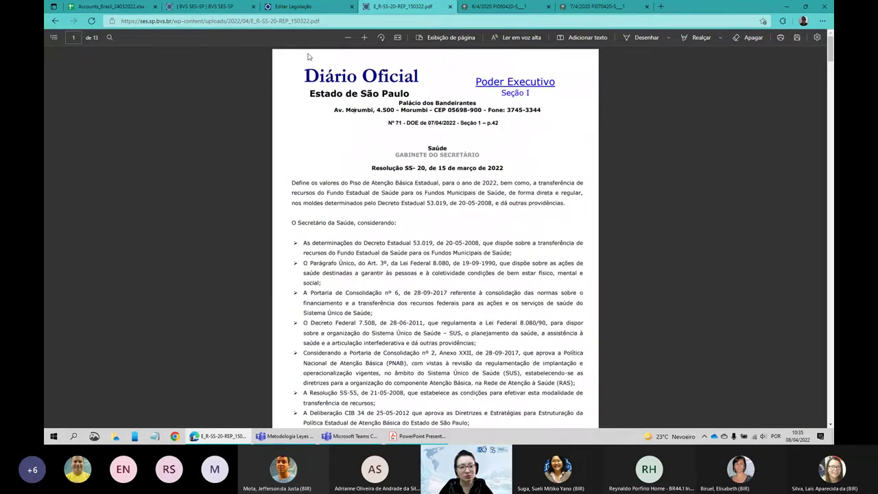
# Compare the record's Número do Fascículo with the issue number in the PDF's header line, and return to the record's Páginas field.
pyautogui.click(294, 8)
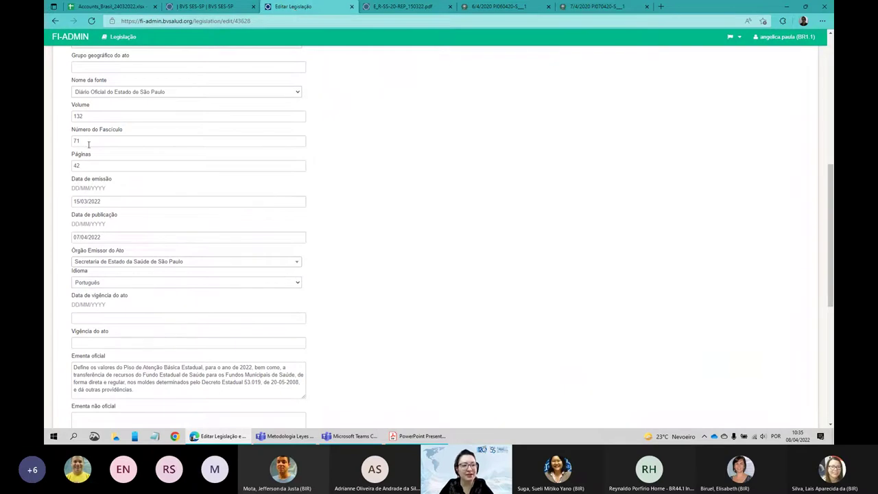
pyautogui.click(403, 7)
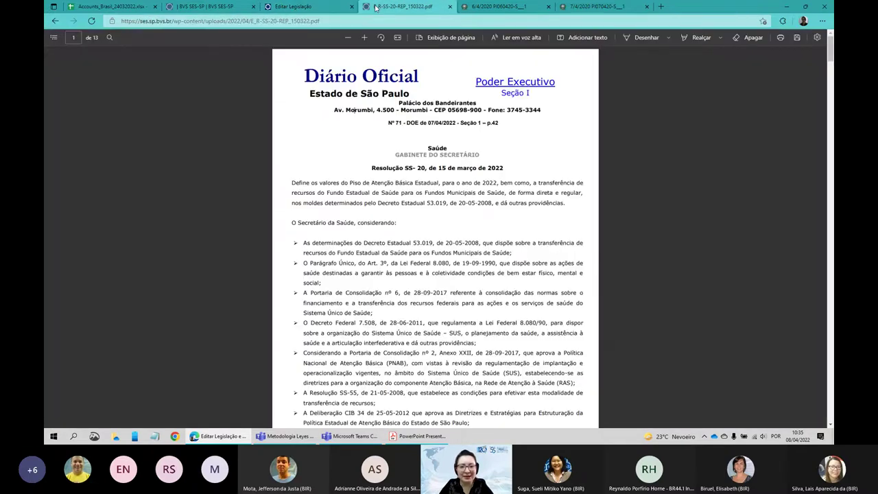
pyautogui.moveTo(389, 122); pyautogui.dragTo(401, 123)
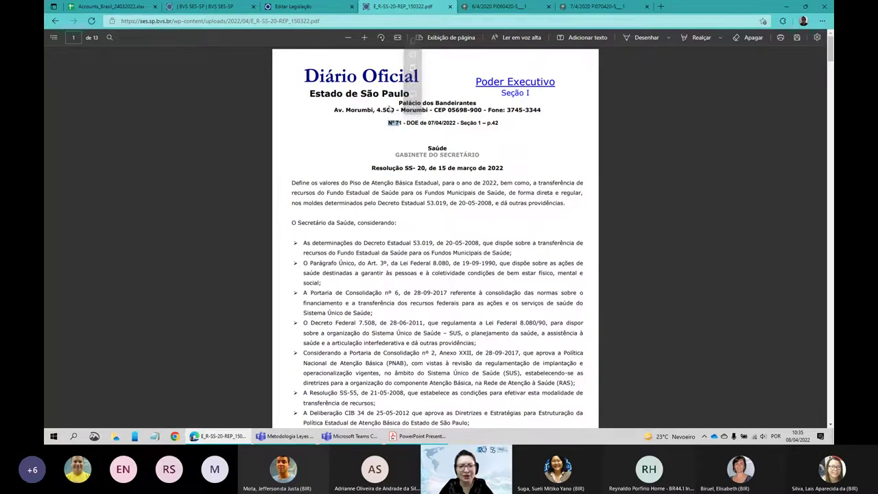
pyautogui.hotkey('ctrl', 'shift', 'Tab')
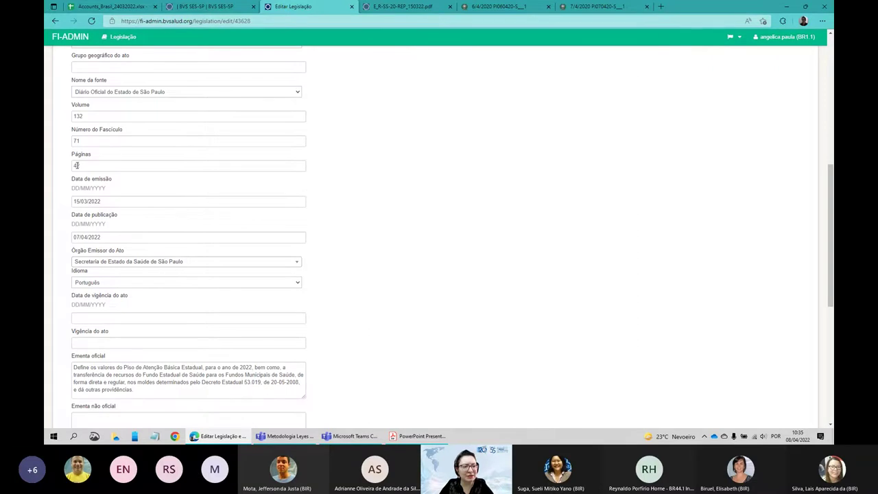
# Check the resolution's extent in the PDF by browsing from the first page through the annex tables and back to the header.
pyautogui.click(372, 8)
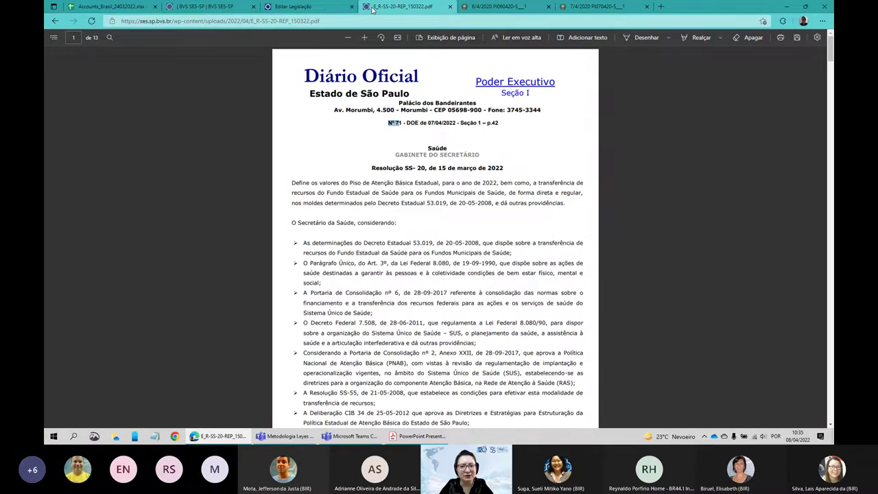
pyautogui.scroll(-3, 486, 135)
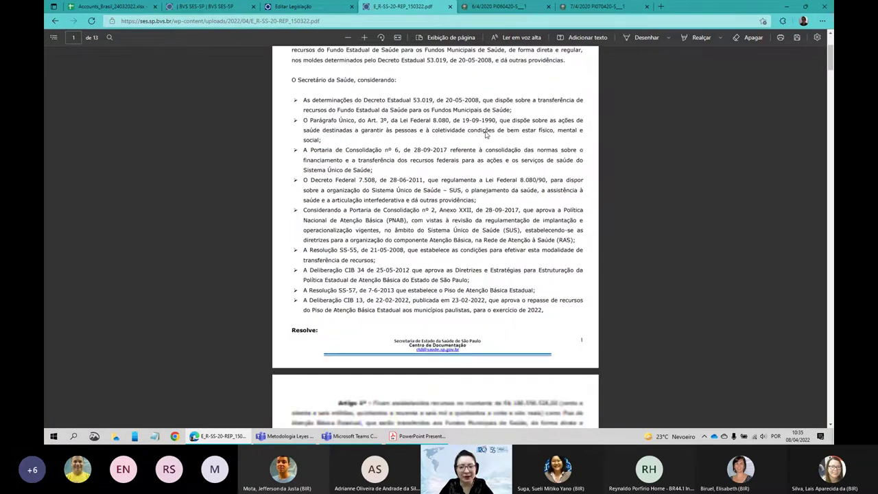
pyautogui.scroll(-2, 485, 134)
pyautogui.scroll(5, 486, 134)
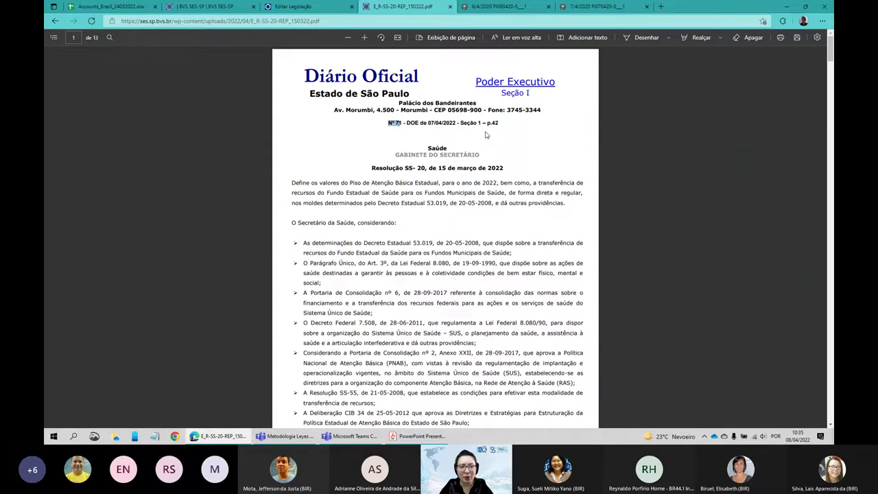
pyautogui.scroll(-1, 486, 135)
pyautogui.scroll(1, 486, 134)
pyautogui.scroll(-1, 485, 135)
pyautogui.scroll(1, 486, 134)
pyautogui.scroll(-15, 565, 238)
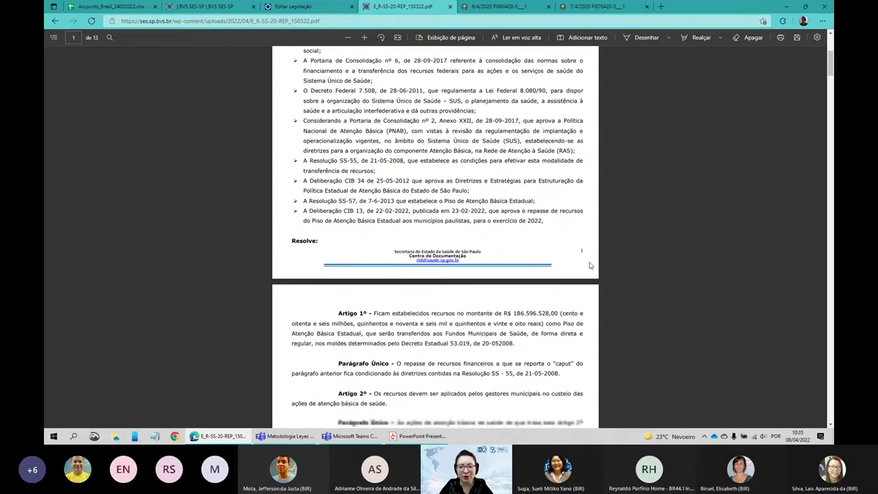
pyautogui.scroll(-20, 565, 237)
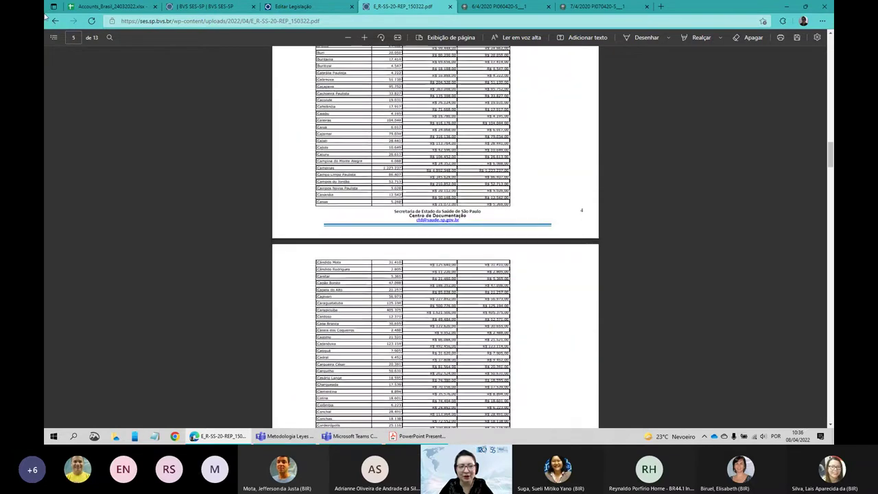
pyautogui.scroll(20, 567, 188)
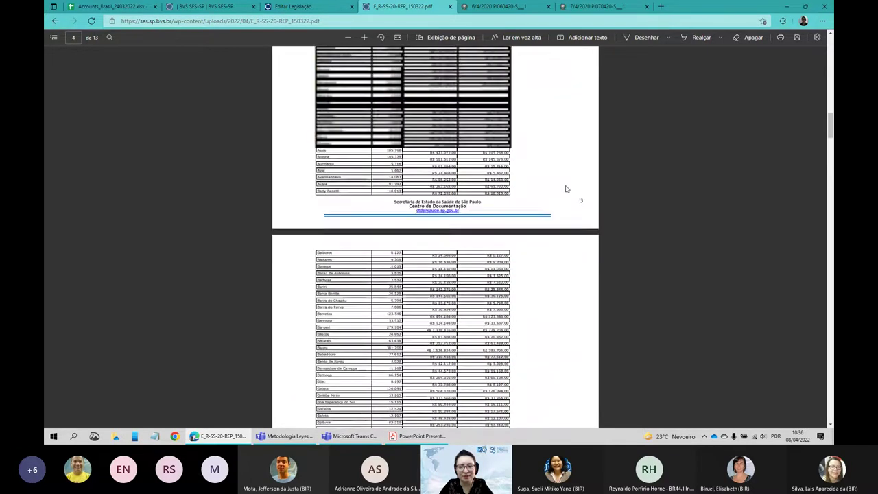
pyautogui.scroll(5, 567, 188)
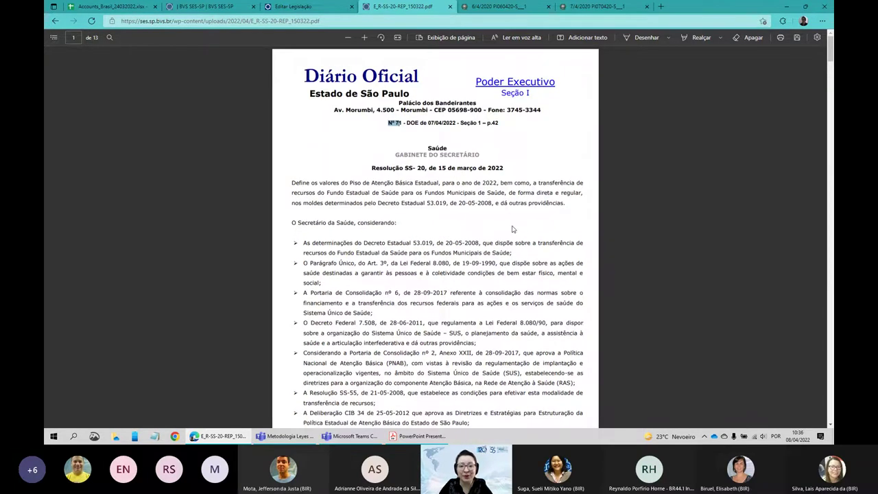
# Highlight the resolution title and the page reference in the PDF's header, and return to the record to compare the Páginas field.
pyautogui.click(512, 162)
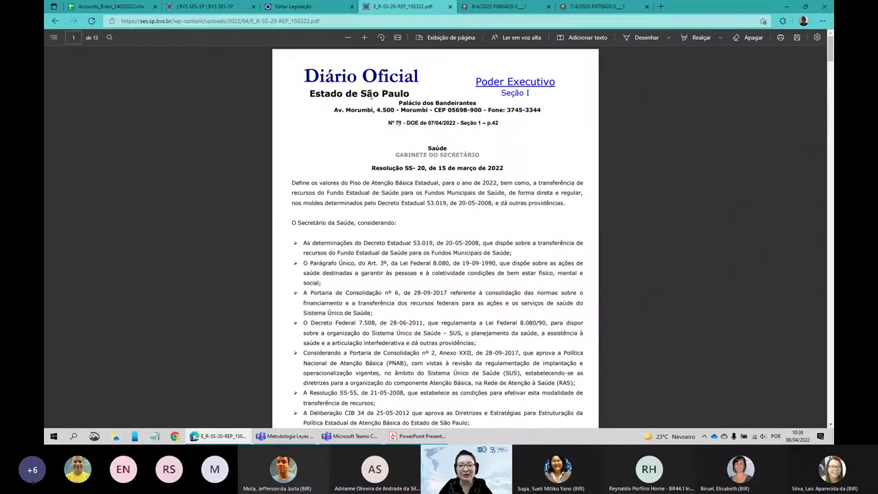
pyautogui.moveTo(372, 168); pyautogui.dragTo(503, 169)
pyautogui.click(389, 106)
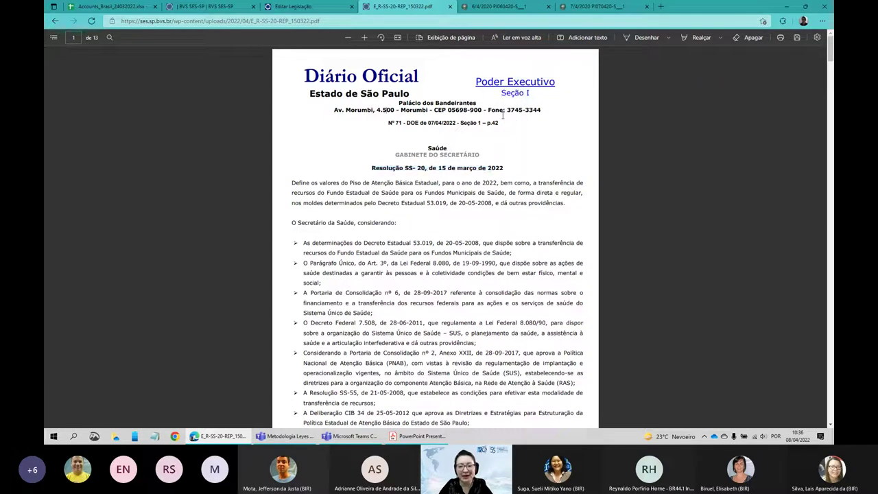
pyautogui.moveTo(501, 122); pyautogui.dragTo(486, 125)
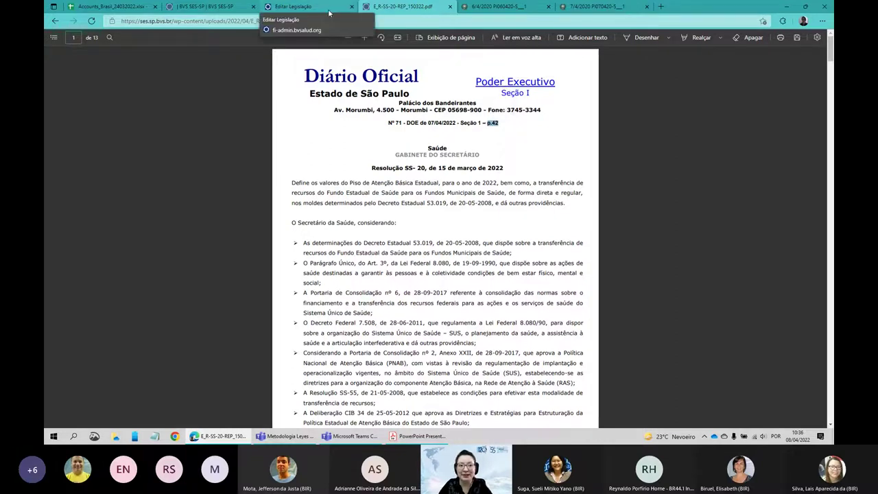
pyautogui.click(329, 13)
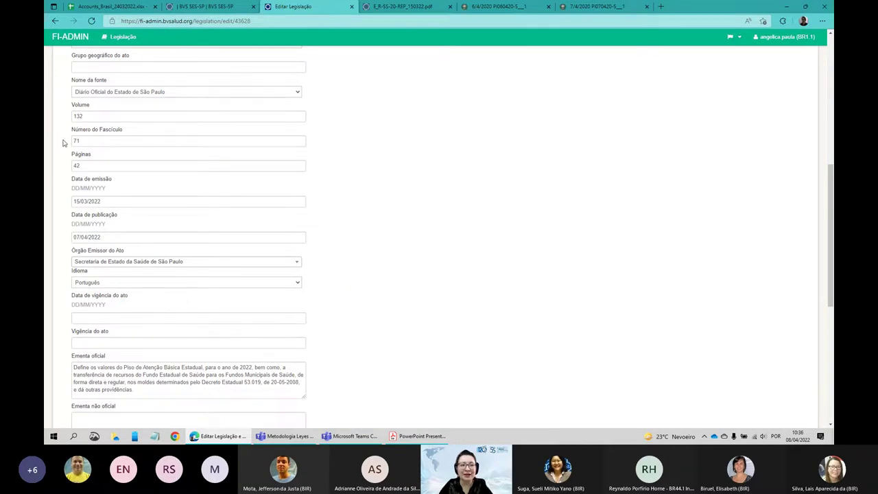
# Examine the PDF's header, closing articles and start of the annex, and return to the record's source fields.
pyautogui.click(366, 11)
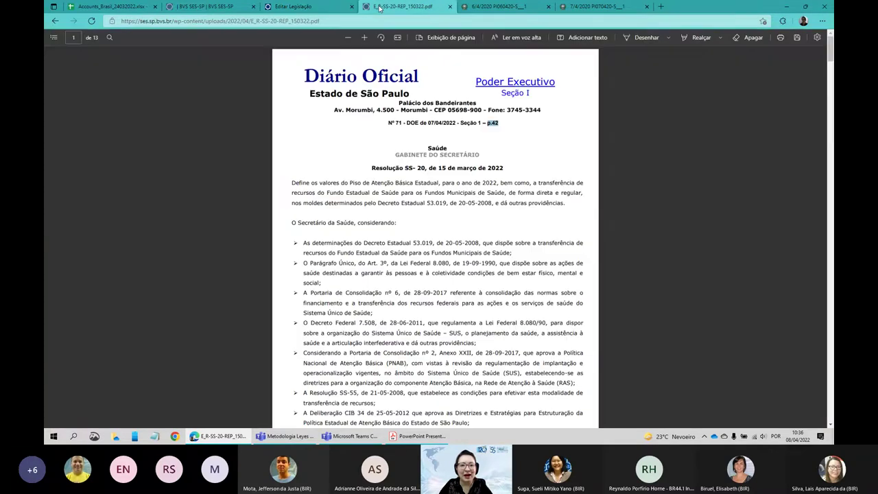
pyautogui.moveTo(356, 80); pyautogui.dragTo(495, 133)
pyautogui.click(398, 124)
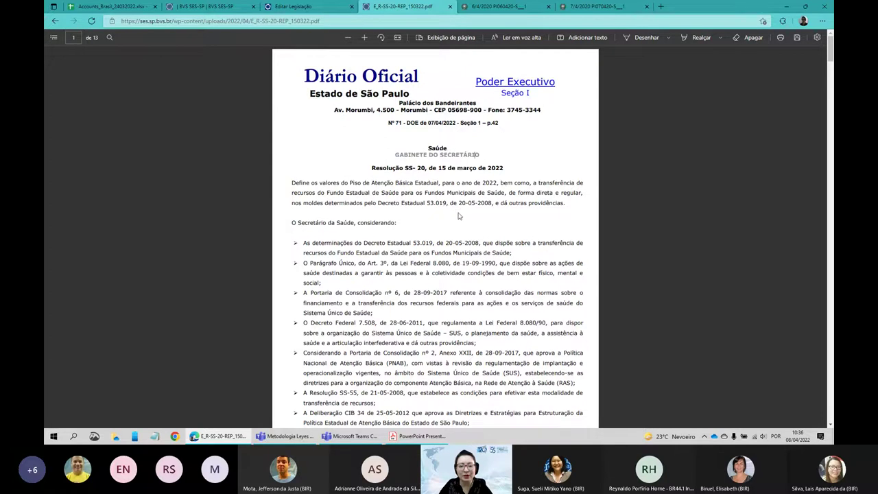
pyautogui.scroll(-3, 459, 216)
pyautogui.scroll(-8, 483, 203)
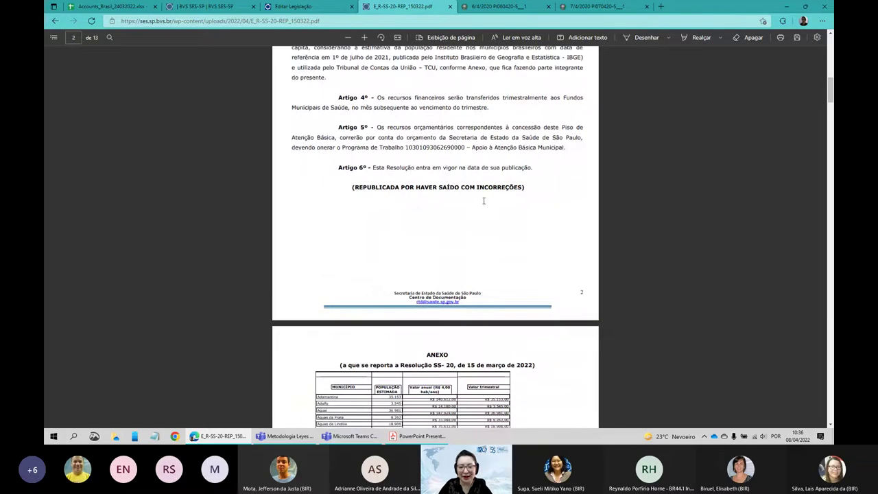
pyautogui.scroll(-1, 404, 230)
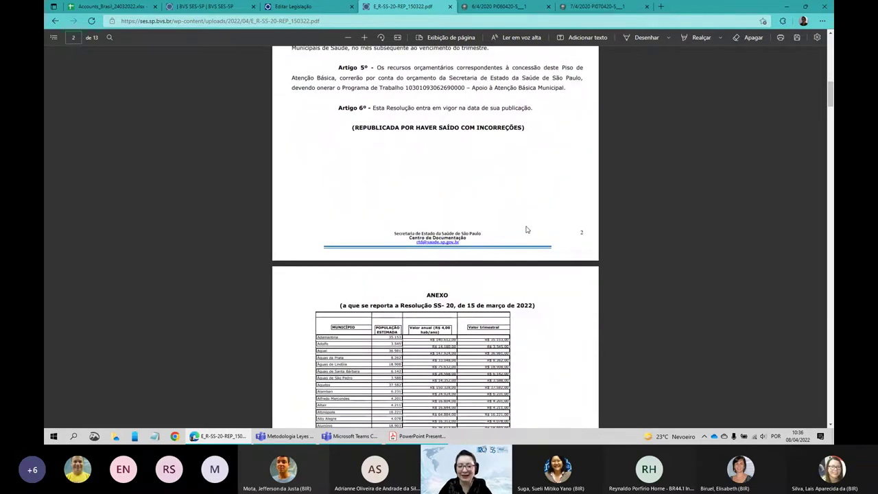
pyautogui.scroll(-3, 526, 227)
pyautogui.scroll(6, 527, 230)
pyautogui.scroll(10, 527, 230)
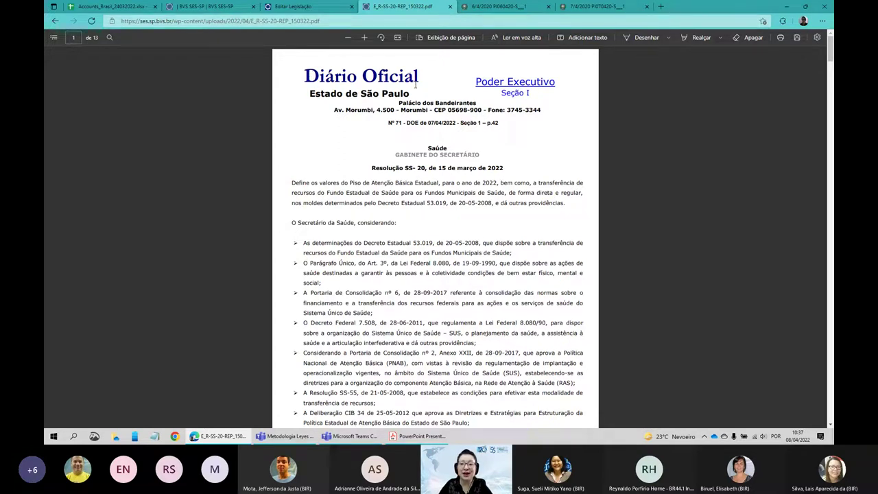
pyautogui.click(334, 12)
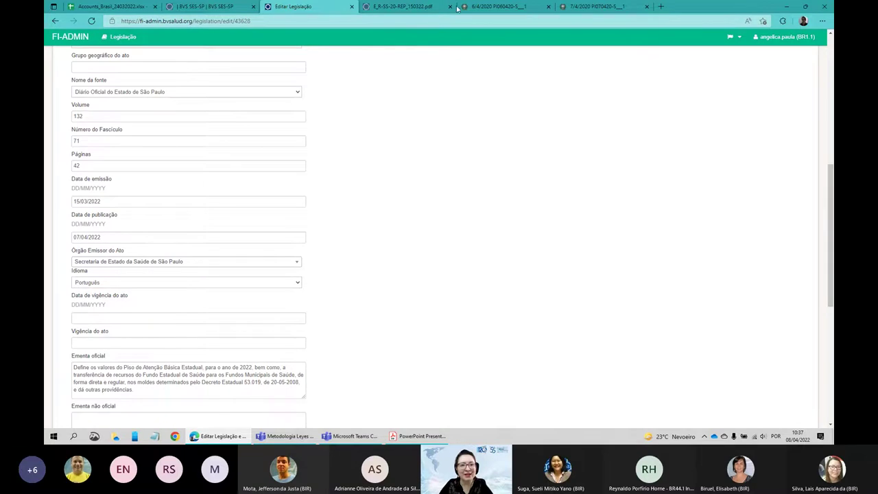
# Compare the record's Data de emissão and Data de publicação with the dates in the resolution PDF, and return to the record.
pyautogui.click(406, 7)
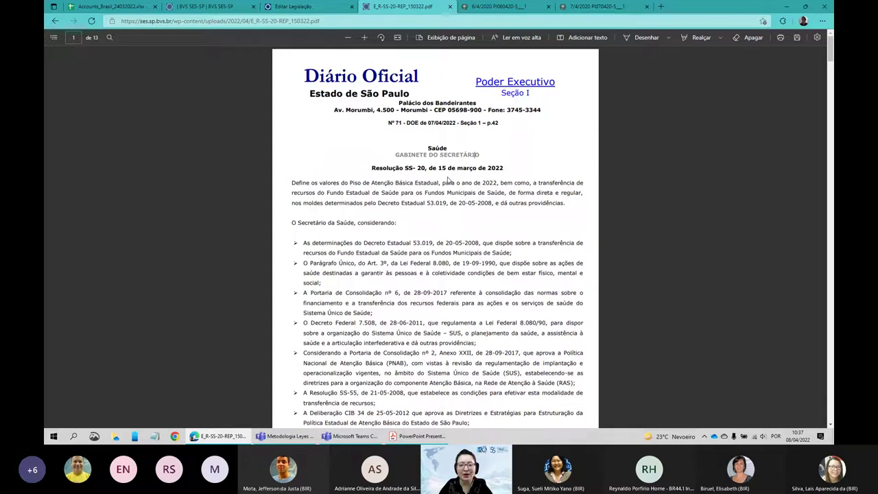
pyautogui.click(325, 9)
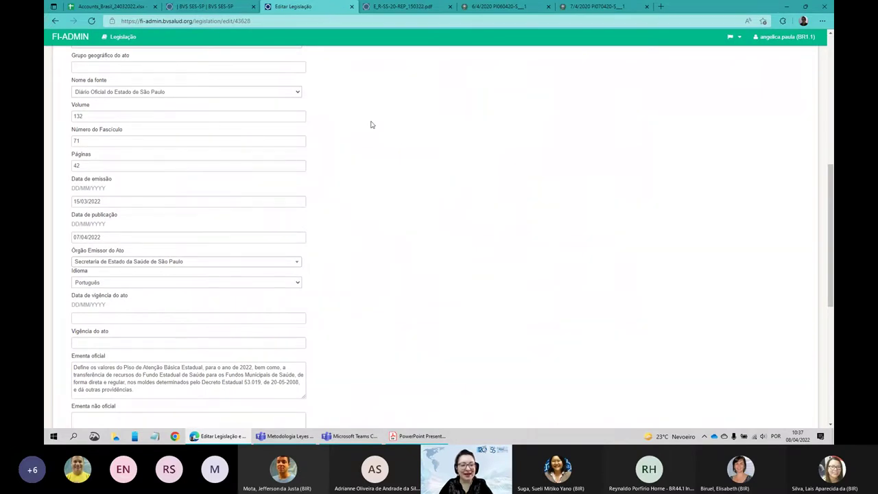
pyautogui.scroll(-1, 114, 201)
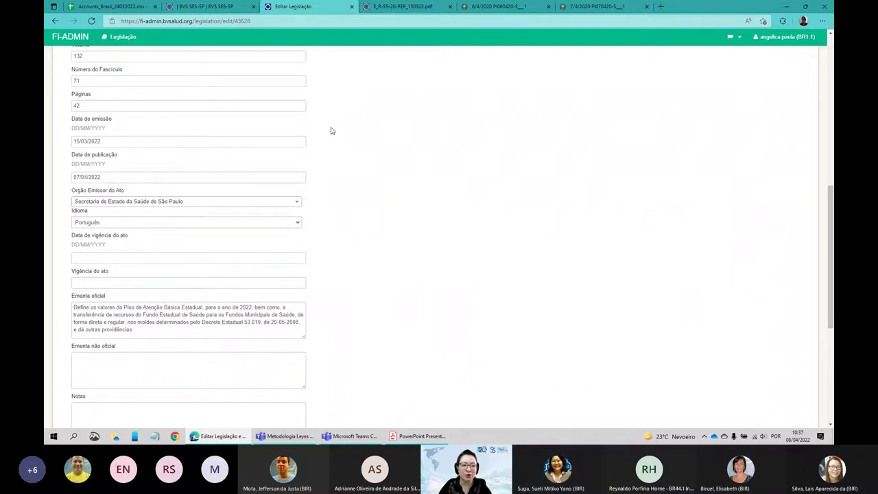
pyautogui.click(390, 6)
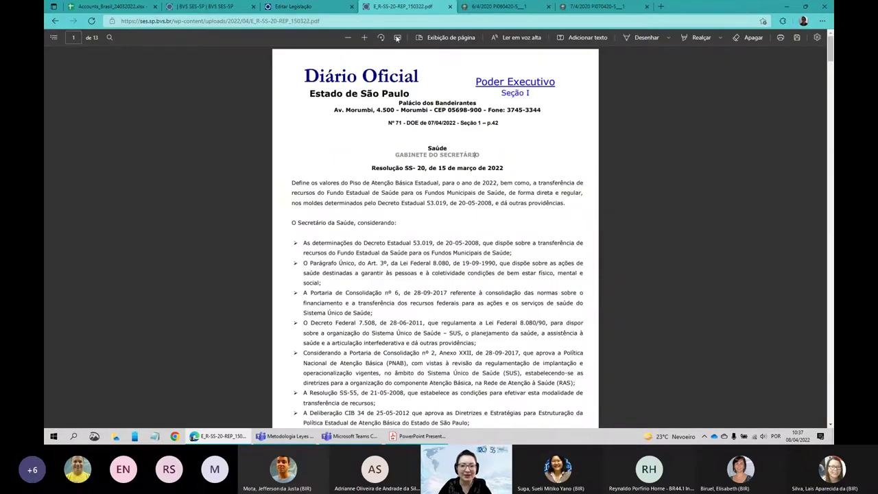
pyautogui.moveTo(438, 168); pyautogui.dragTo(504, 169)
pyautogui.hotkey('ctrl', 'c')
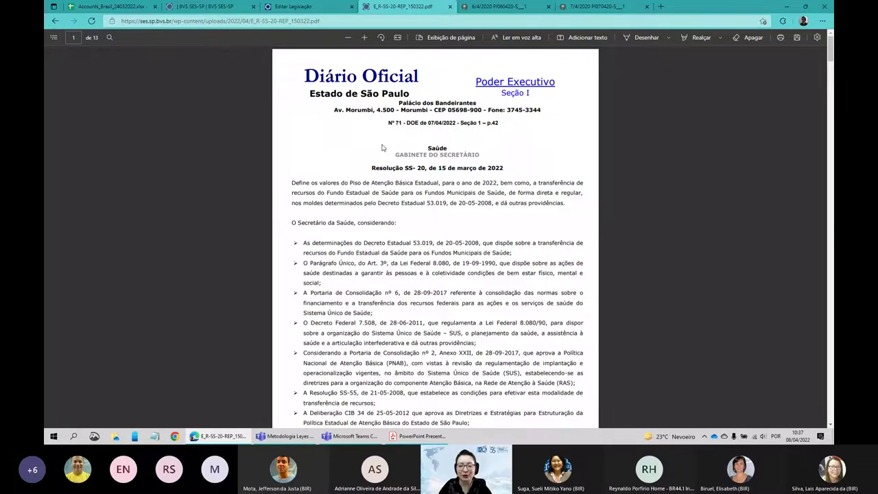
pyautogui.click(332, 8)
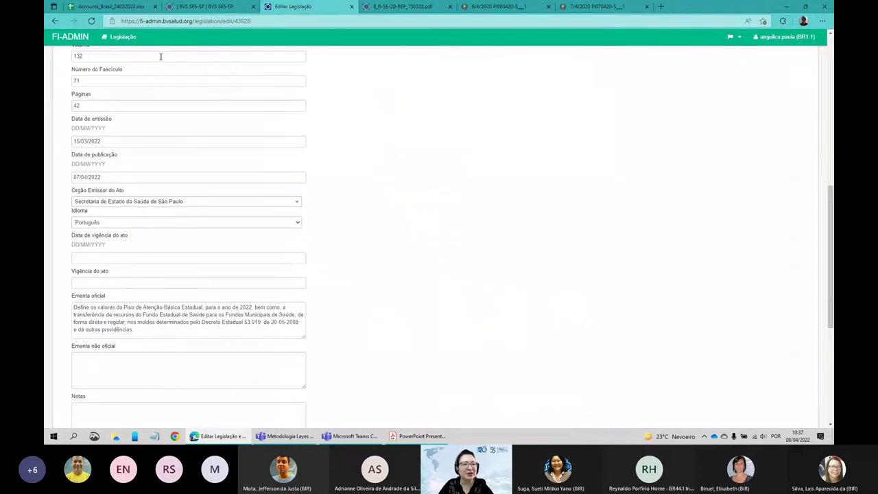
# Open the Legislação list in a separate tab and look at how the acts are titled by type, number and date.
pyautogui.scroll(3, 161, 57)
pyautogui.middleClick(122, 36)
pyautogui.click(384, 7)
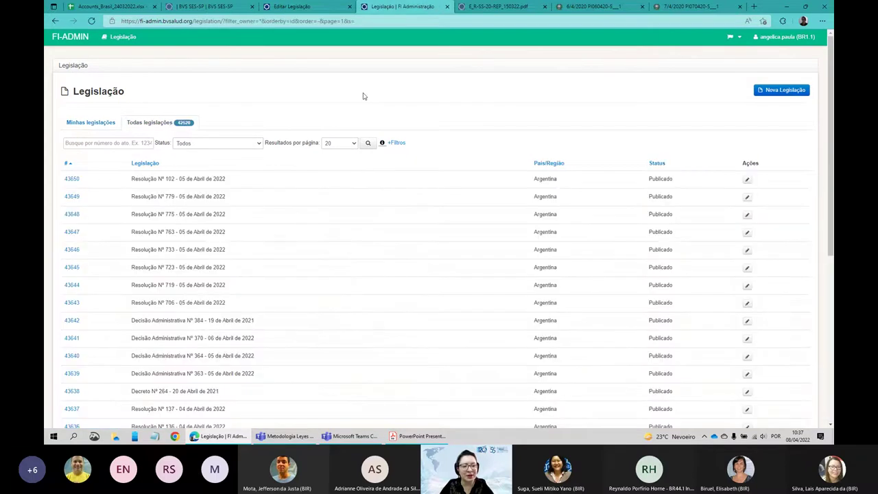
pyautogui.scroll(-3, 364, 96)
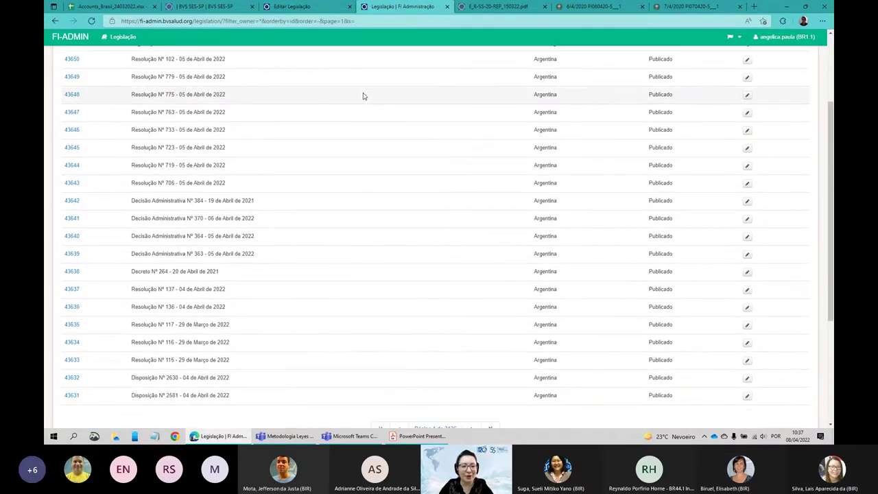
pyautogui.scroll(2, 222, 133)
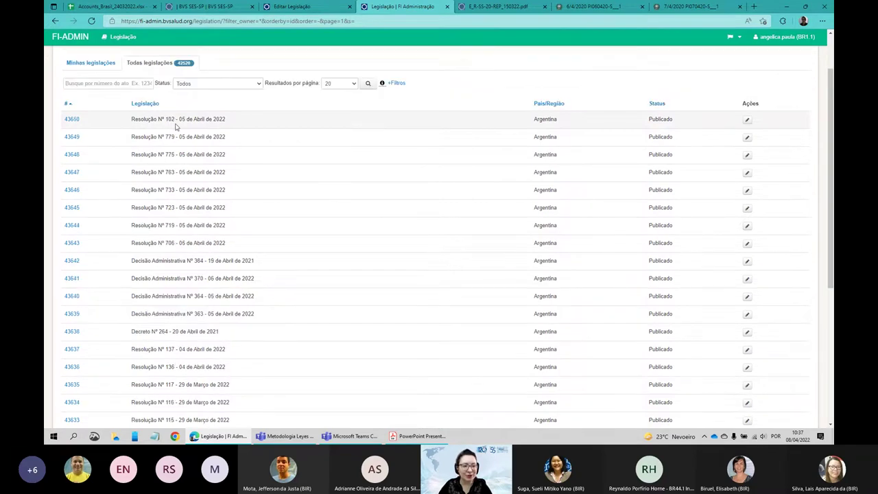
pyautogui.scroll(1, 163, 177)
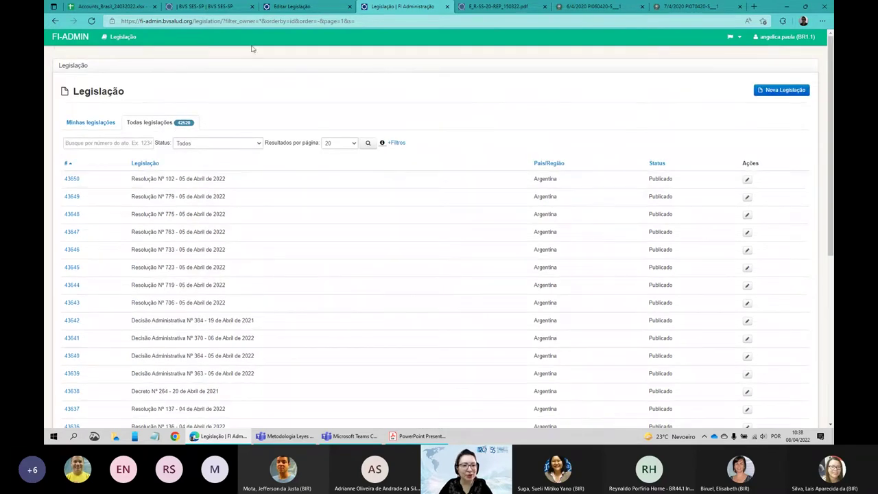
# Review the record's Tipo do ato, Número do ato and source fields, and switch to the BVS SES-SP list of Atos Normativos.
pyautogui.click(289, 5)
pyautogui.scroll(3, 376, 110)
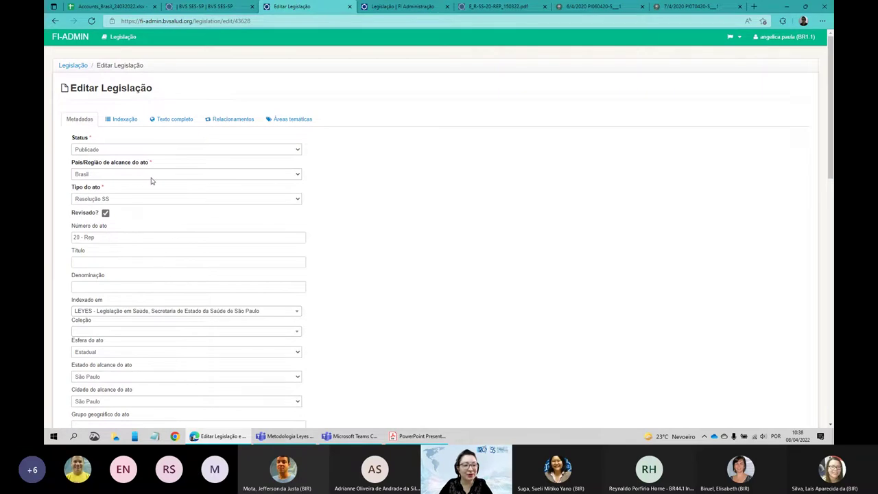
pyautogui.scroll(-3, 110, 217)
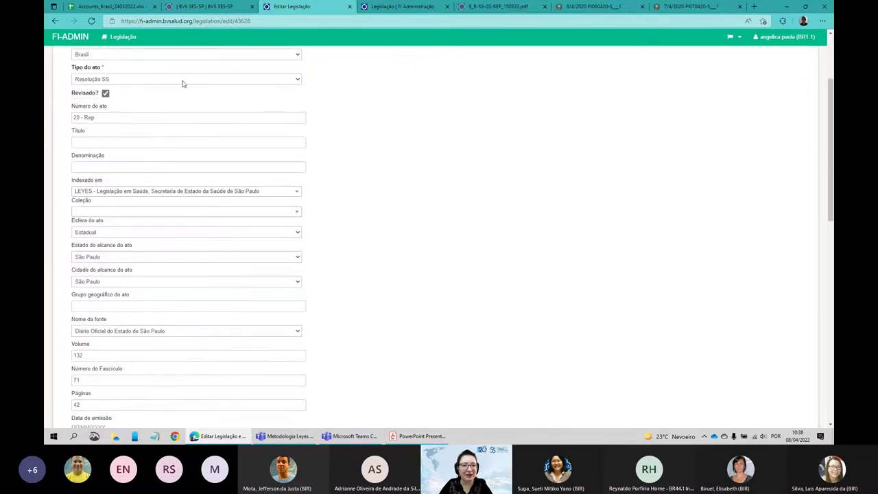
pyautogui.scroll(-3, 113, 210)
pyautogui.scroll(4, 113, 216)
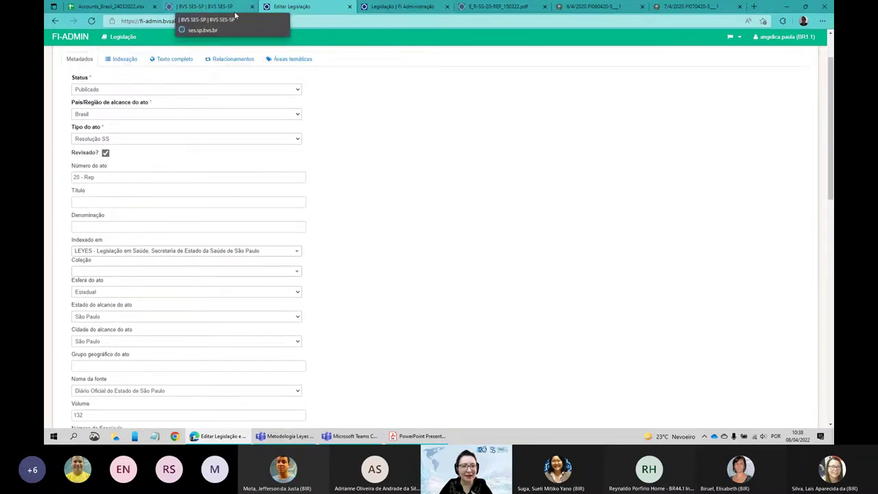
pyautogui.click(206, 6)
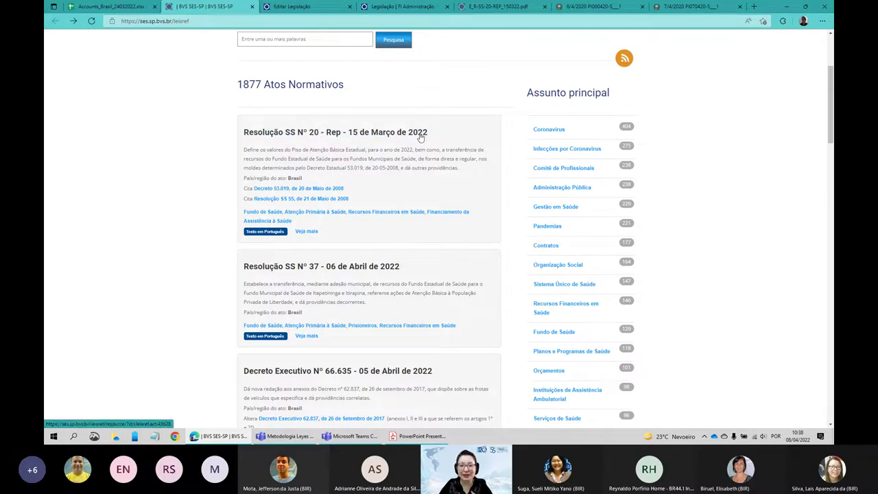
# Return to FI-Admin's Legislação list and filter it by País/Região de alcance do ato Brasil.
pyautogui.click(392, 8)
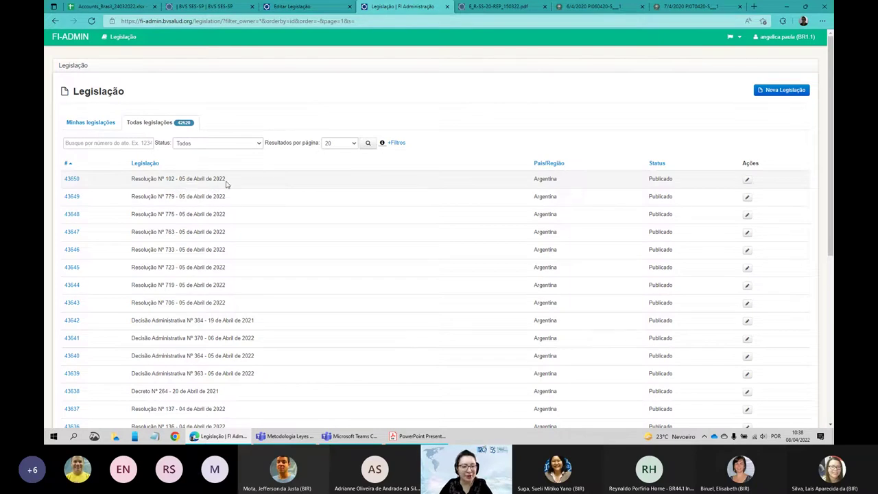
pyautogui.click(397, 144)
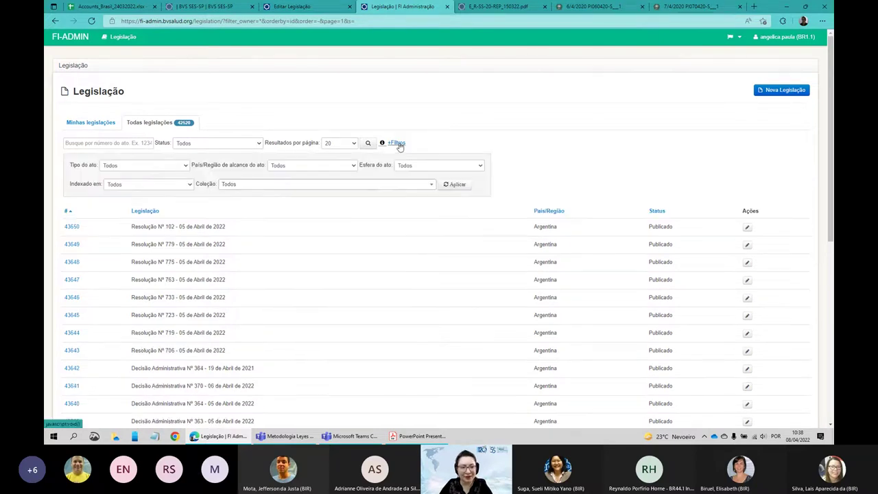
pyautogui.click(282, 167)
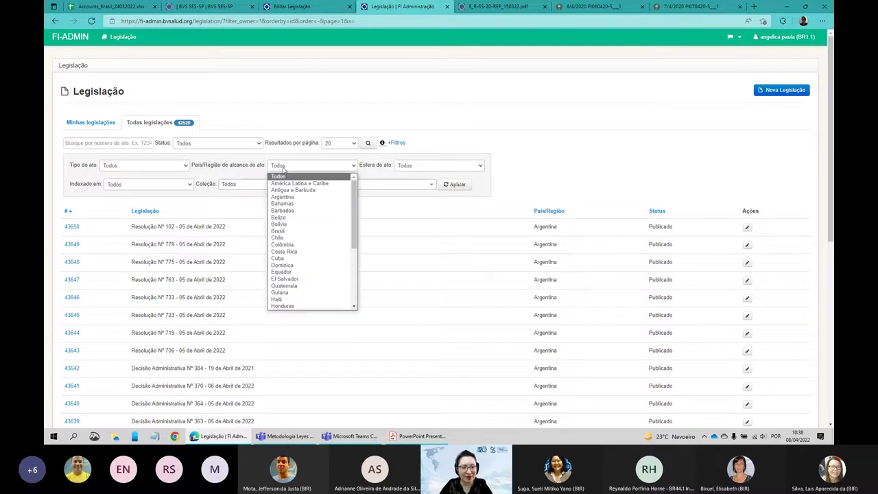
pyautogui.click(278, 230)
pyautogui.click(454, 185)
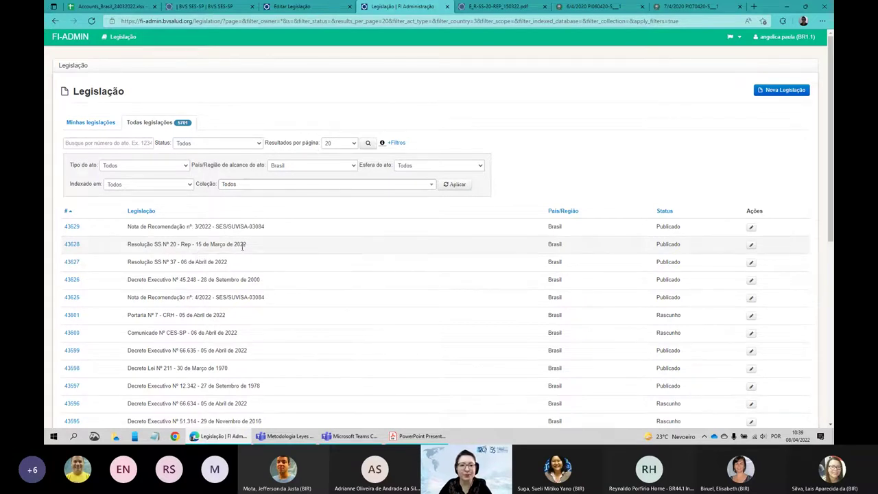
# Check the resolution PDF's header against the filtered list and look through the titles of the Brazilian acts.
pyautogui.click(495, 8)
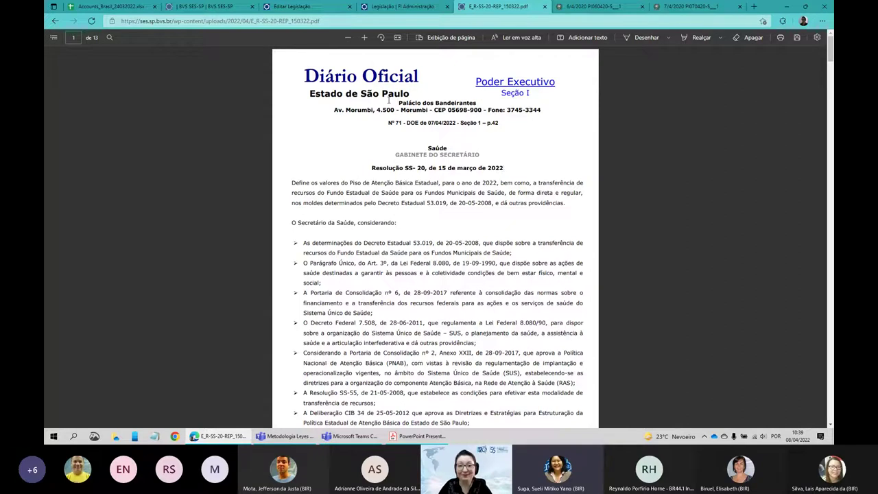
pyautogui.click(406, 9)
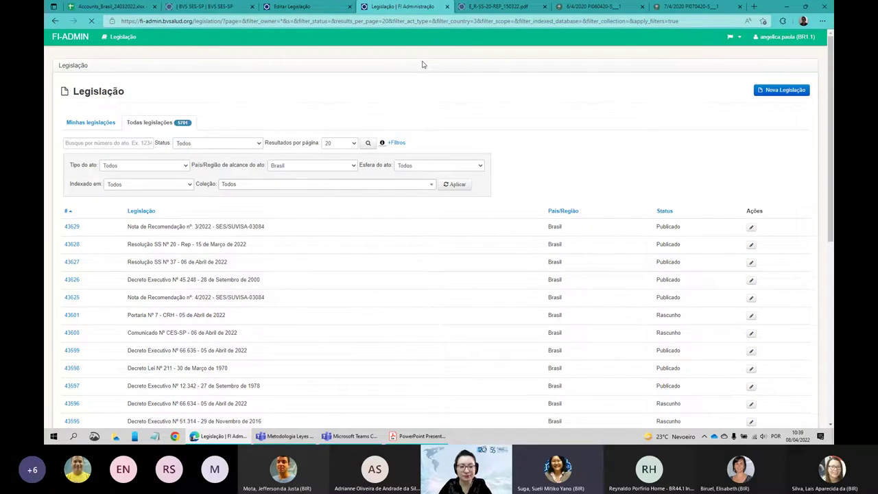
pyautogui.scroll(-4, 423, 64)
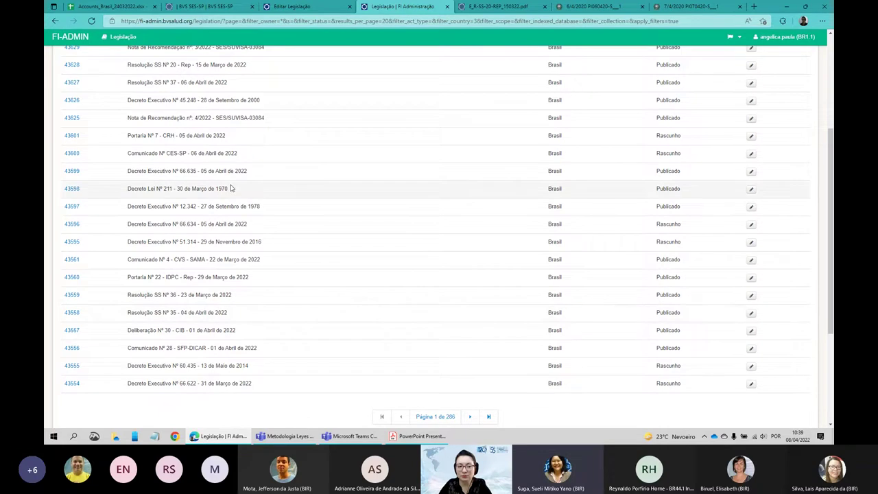
pyautogui.scroll(2, 274, 186)
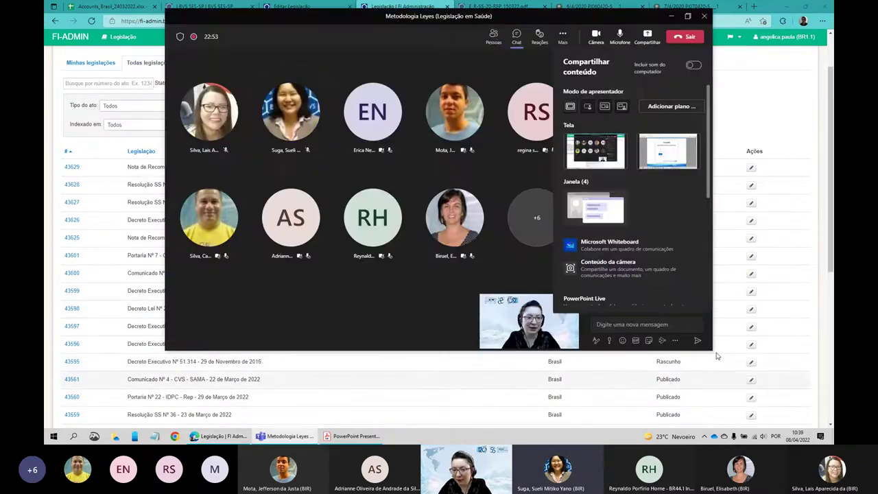
# Switch to the Teams meeting chat and open the shared planalto.gov.br link to the law.
pyautogui.click(517, 38)
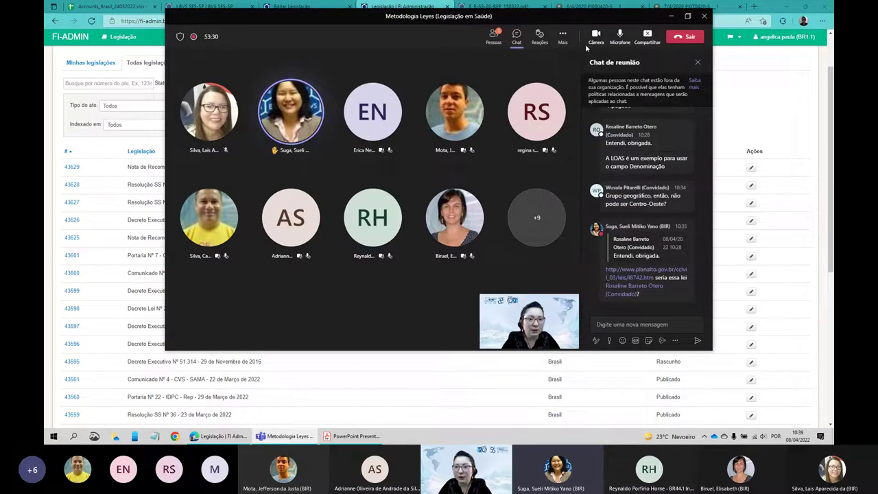
pyautogui.click(517, 40)
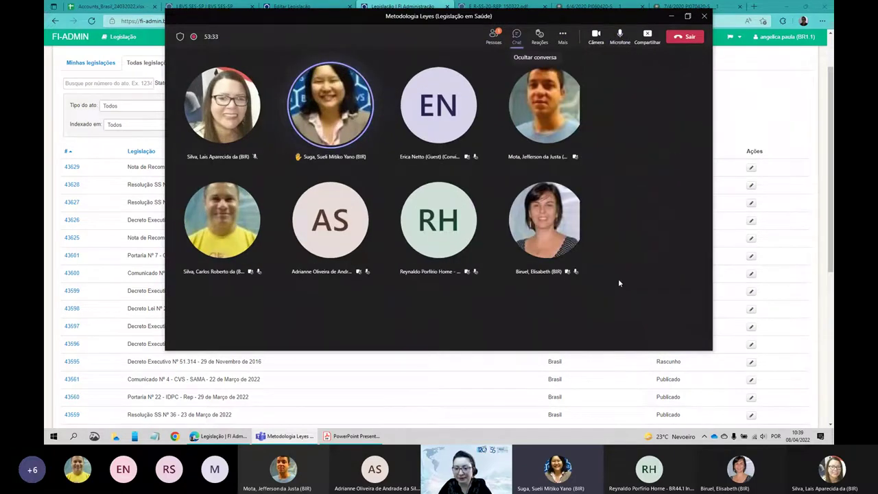
pyautogui.click(518, 38)
pyautogui.click(623, 272)
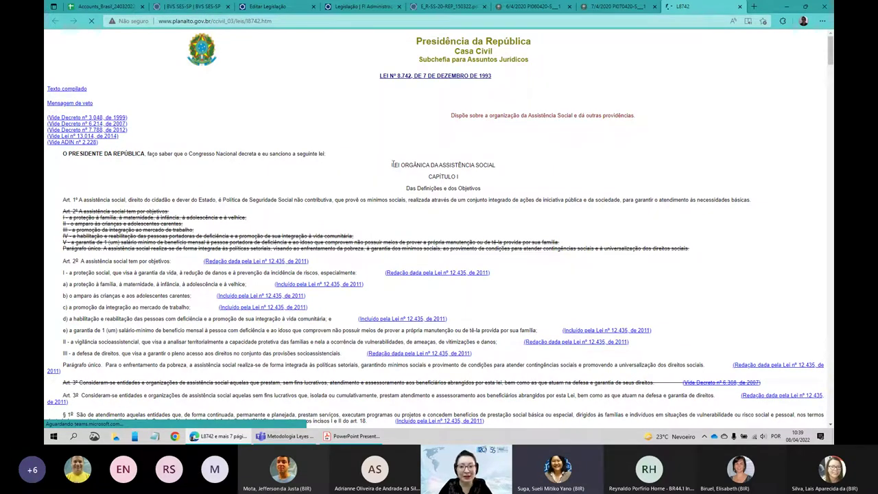
# Highlight the heading "Lei Orgânica da Assistência Social" in Lei nº 8.742 and look over its articles.
pyautogui.moveTo(392, 166); pyautogui.dragTo(511, 183)
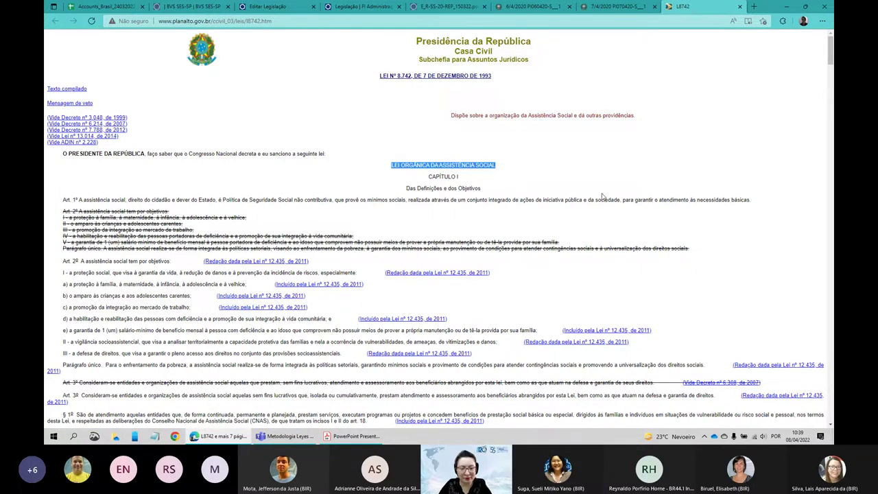
pyautogui.scroll(-4, 602, 197)
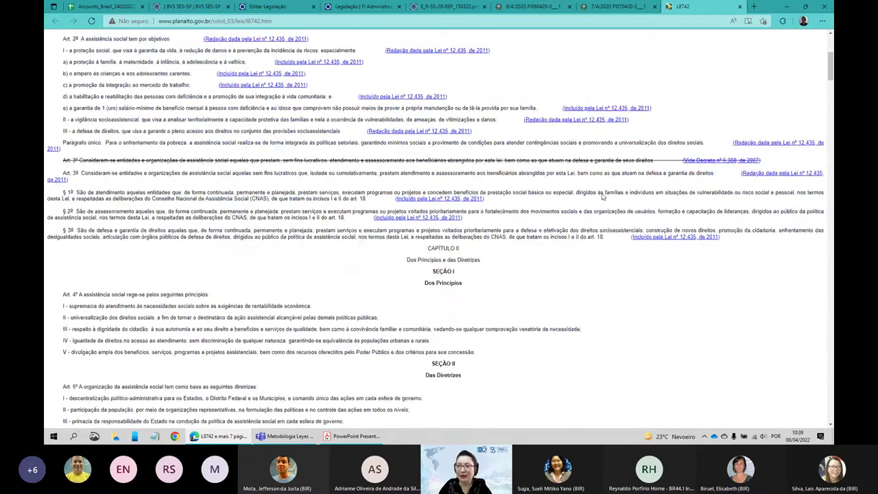
pyautogui.scroll(4, 602, 197)
# Search the web for "lei maria da penha" in a separate tab and open Lei nº 11.340 on the Planalto site.
pyautogui.click(754, 6)
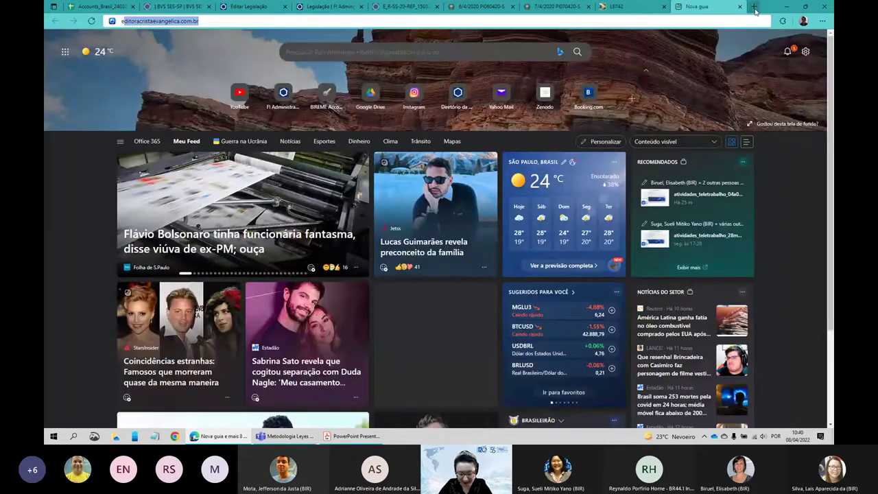
pyautogui.write('ei mana da penha')
pyautogui.press('Return')
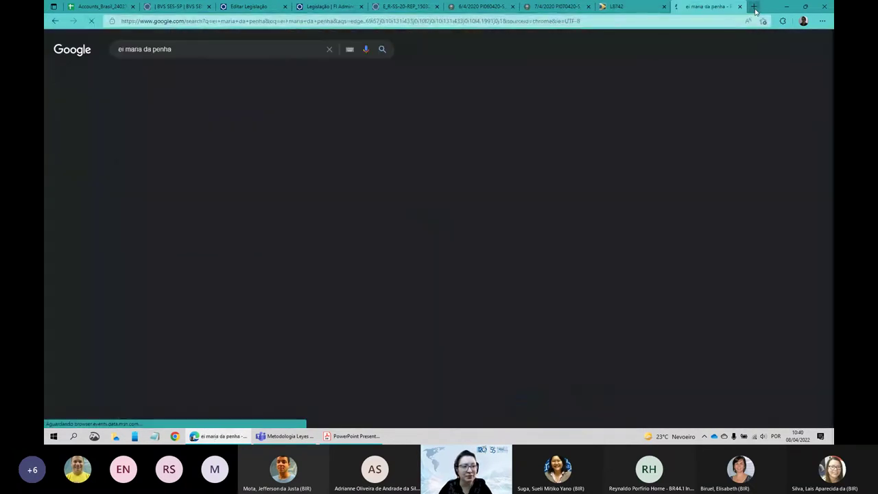
pyautogui.click(232, 110)
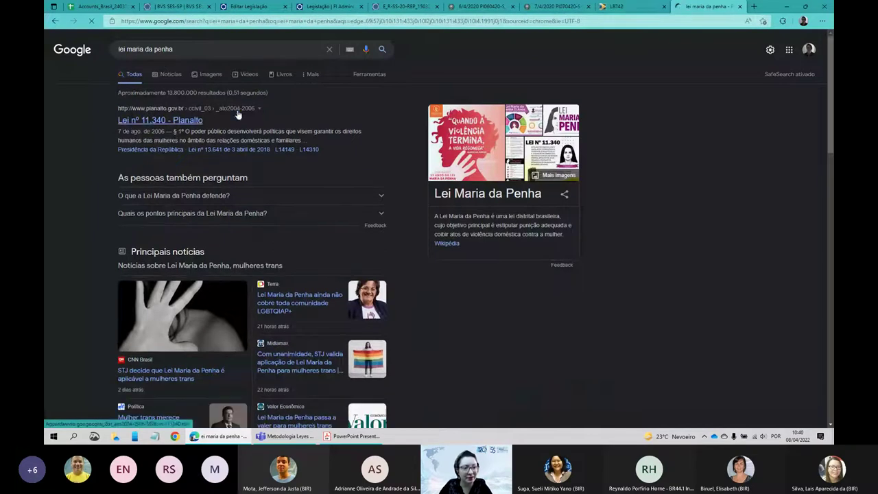
pyautogui.click(145, 122)
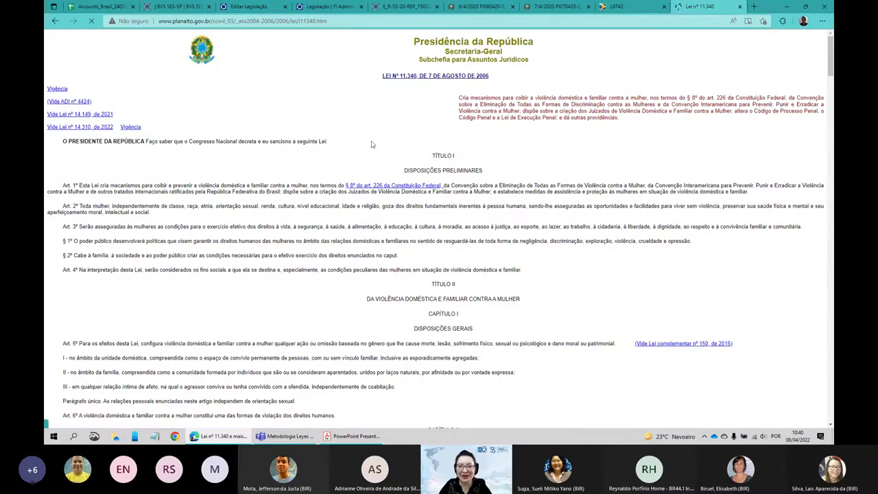
# Examine whether Lei nº 11.340 carries a denomination above its Título I heading, and compare it with Lei nº 8.742.
pyautogui.moveTo(431, 157); pyautogui.dragTo(457, 158)
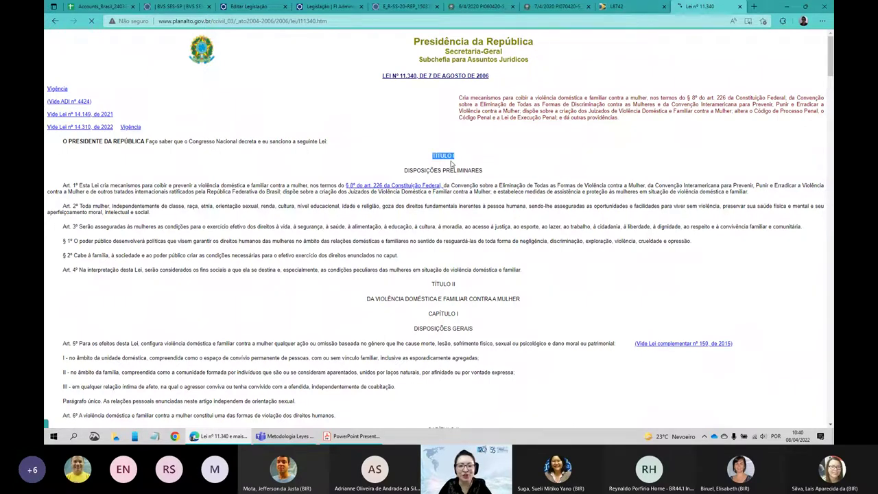
pyautogui.click(468, 289)
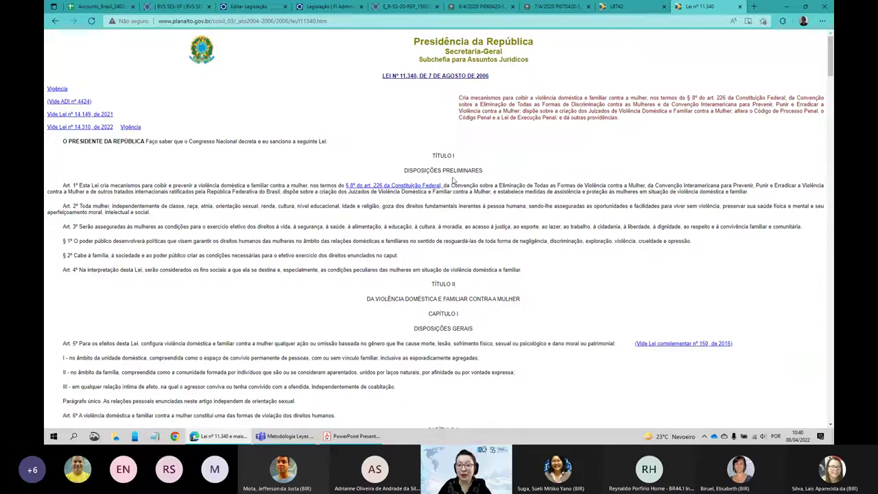
pyautogui.moveTo(432, 157); pyautogui.dragTo(461, 159)
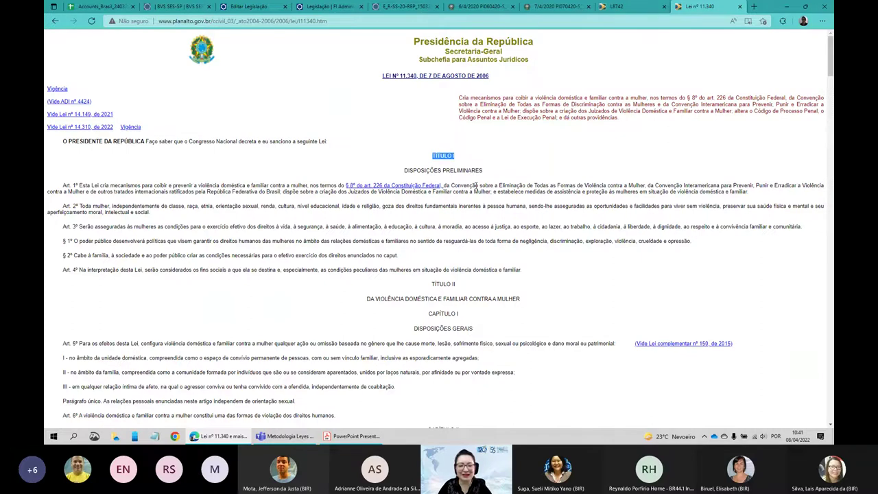
pyautogui.scroll(-5, 475, 185)
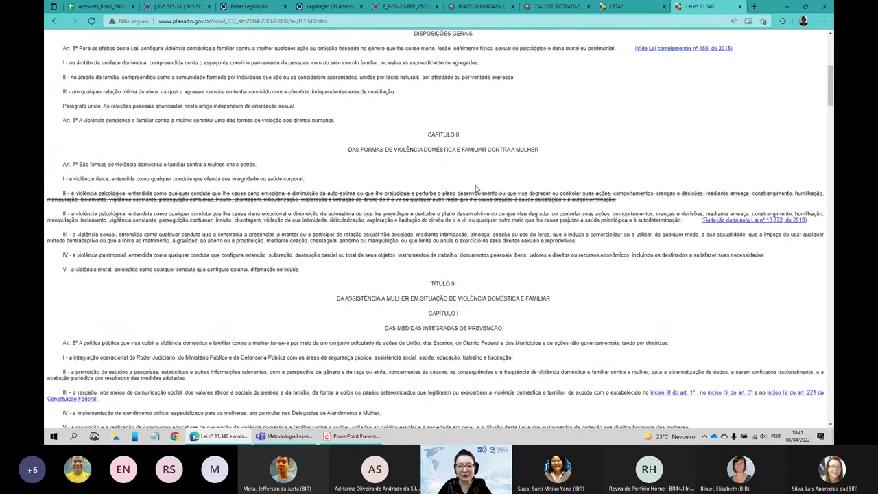
pyautogui.scroll(-1, 475, 188)
pyautogui.click(638, 7)
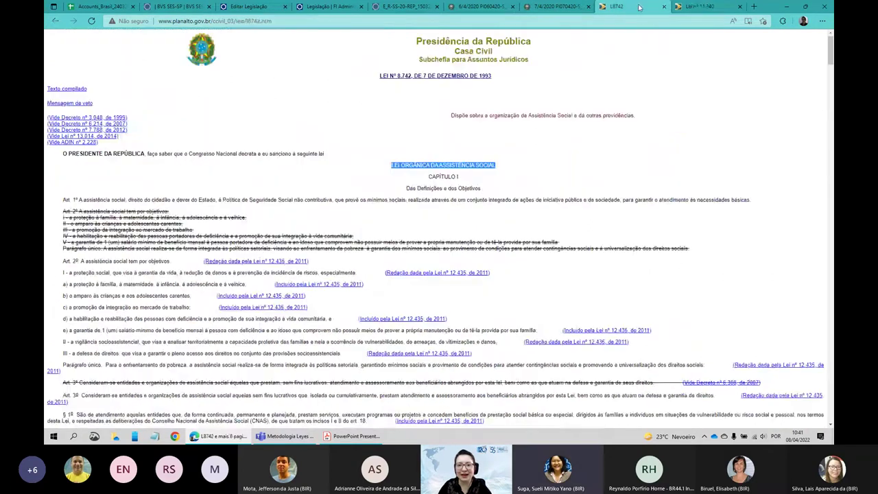
pyautogui.click(371, 81)
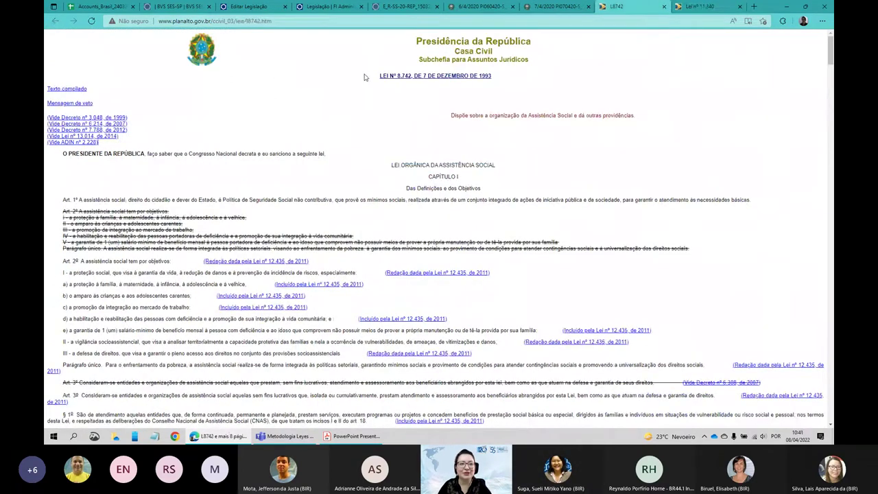
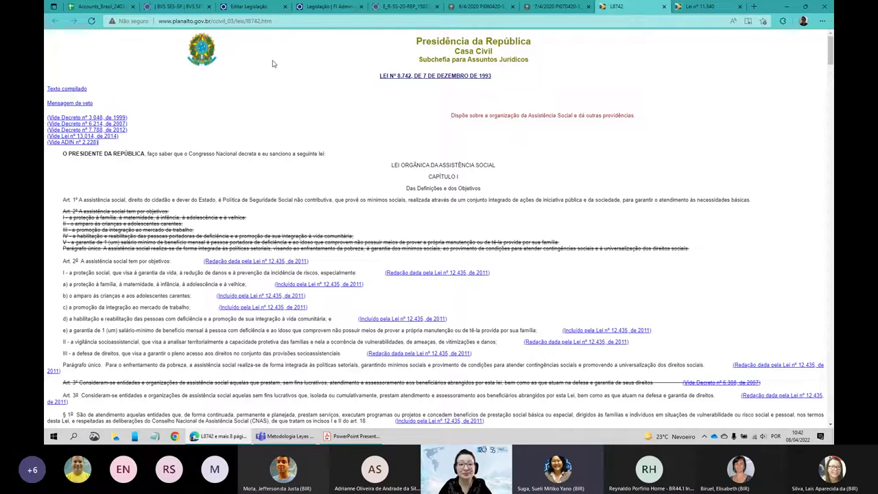
# Return to the resolution's record and review the Esfera do ato options, keeping Estadual selected.
pyautogui.click(261, 7)
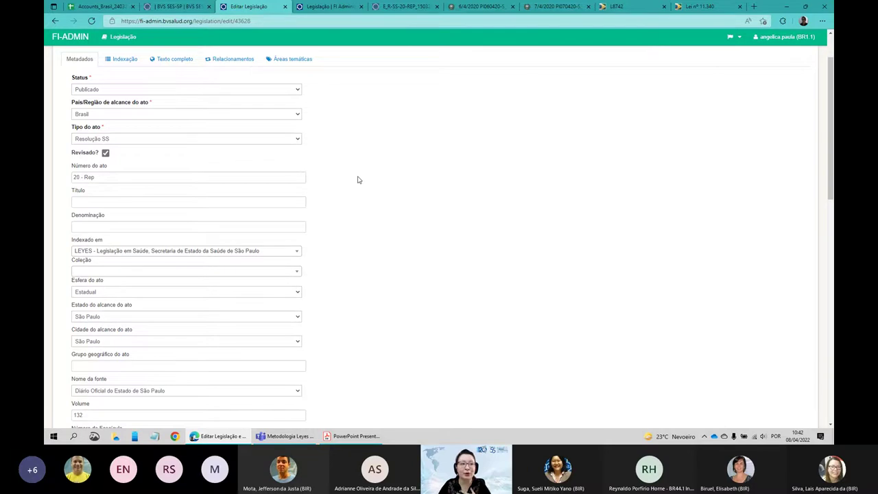
pyautogui.scroll(-1, 339, 148)
pyautogui.scroll(1, 339, 148)
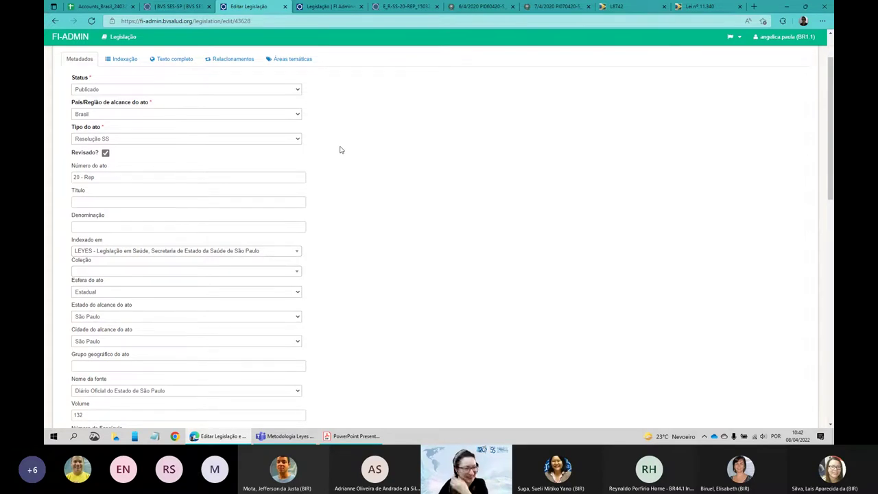
pyautogui.scroll(-2, 338, 148)
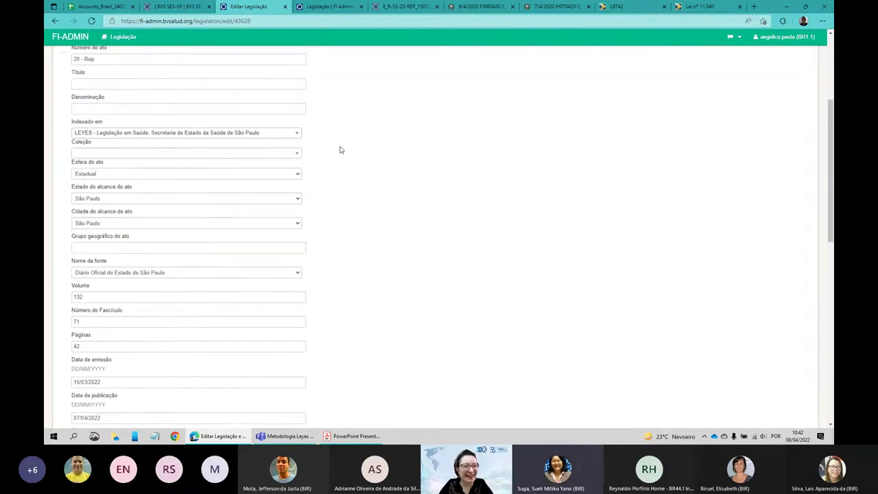
pyautogui.click(298, 174)
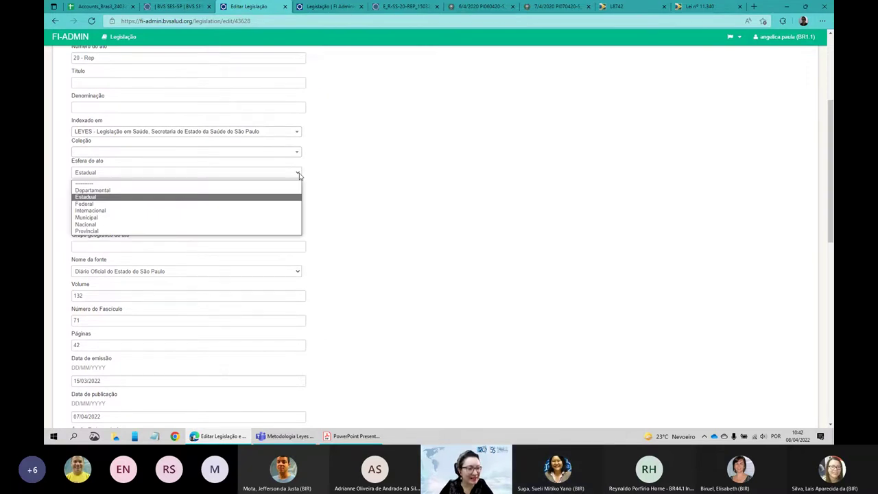
pyautogui.click(115, 198)
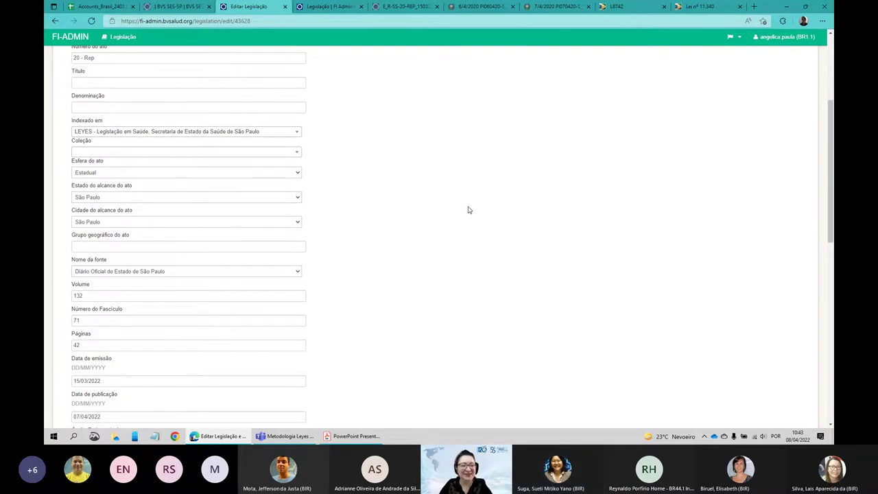
# Compare the record's emission and publication date fields with the resolution PDF's header, and return to the record.
pyautogui.scroll(-1, 468, 210)
pyautogui.scroll(-3, 468, 210)
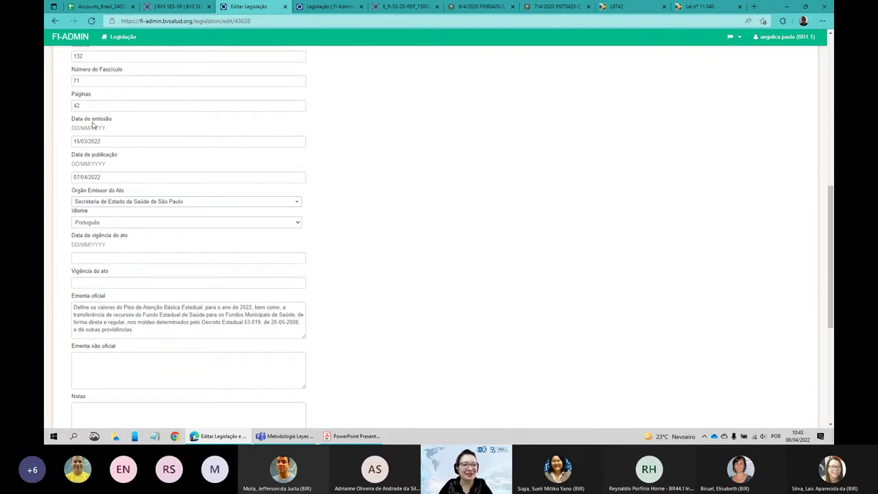
pyautogui.click(406, 9)
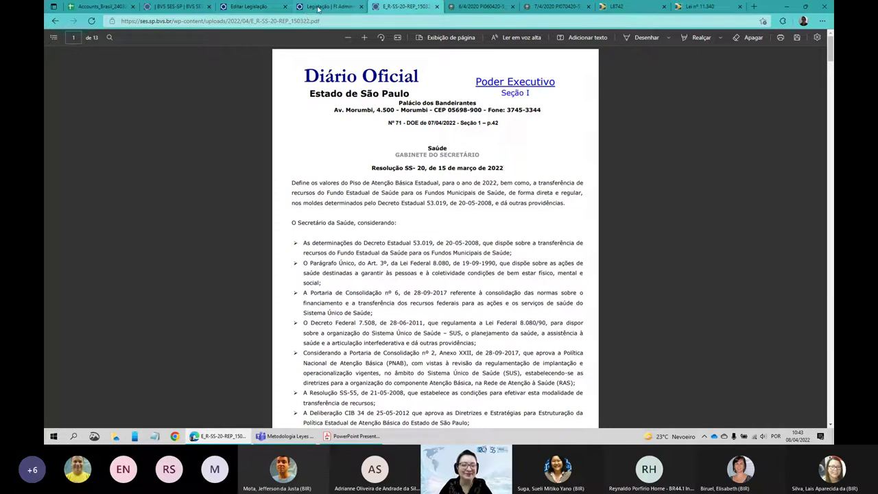
pyautogui.click(261, 10)
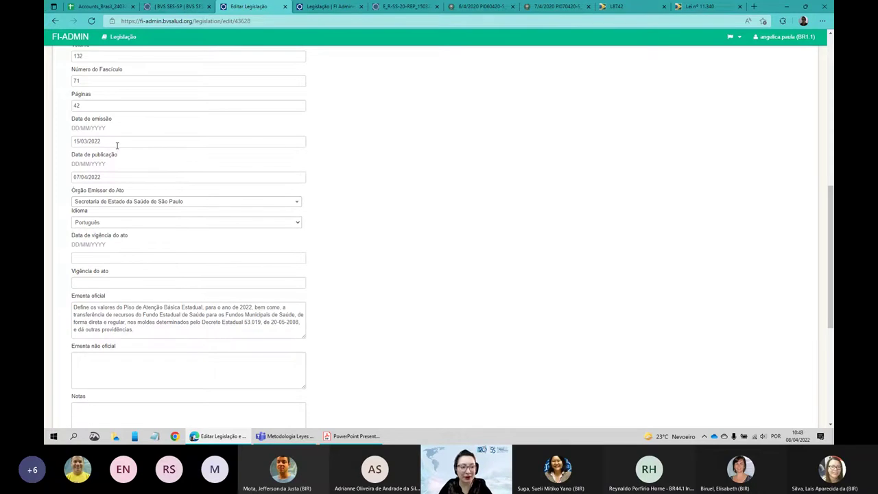
# Clear the Data de emissão field and pick 15 March 2022 from its calendar, browsing the month and year views.
pyautogui.moveTo(117, 143); pyautogui.dragTo(60, 145)
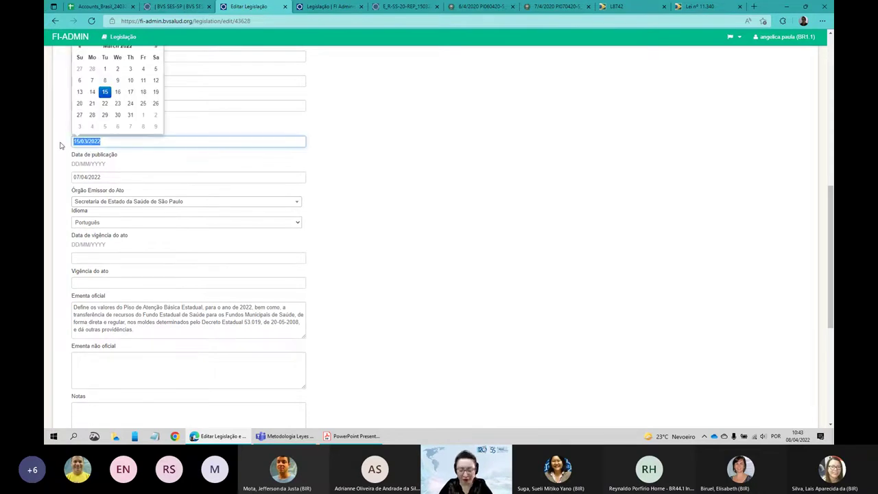
pyautogui.press('BackSpace')
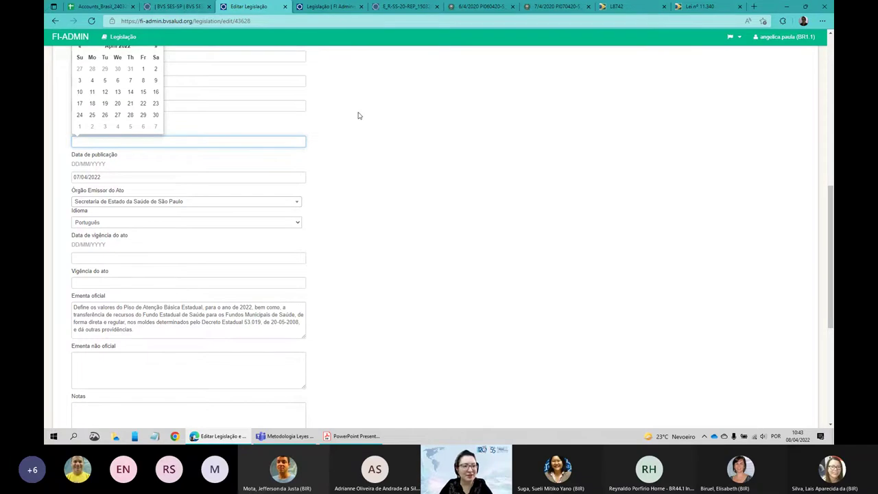
pyautogui.scroll(1, 358, 116)
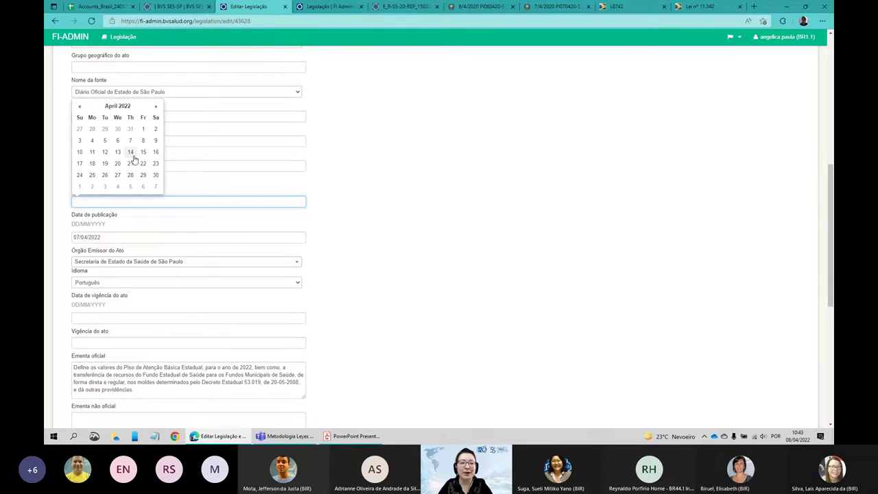
pyautogui.click(120, 108)
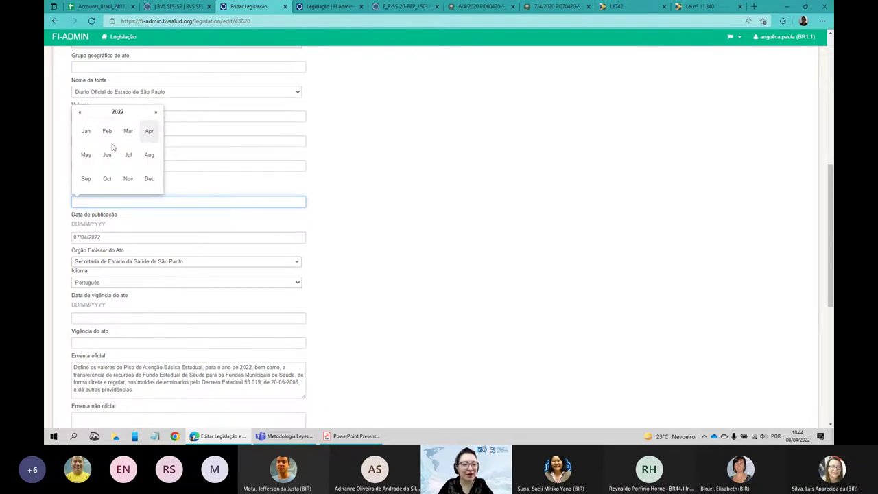
pyautogui.click(79, 114)
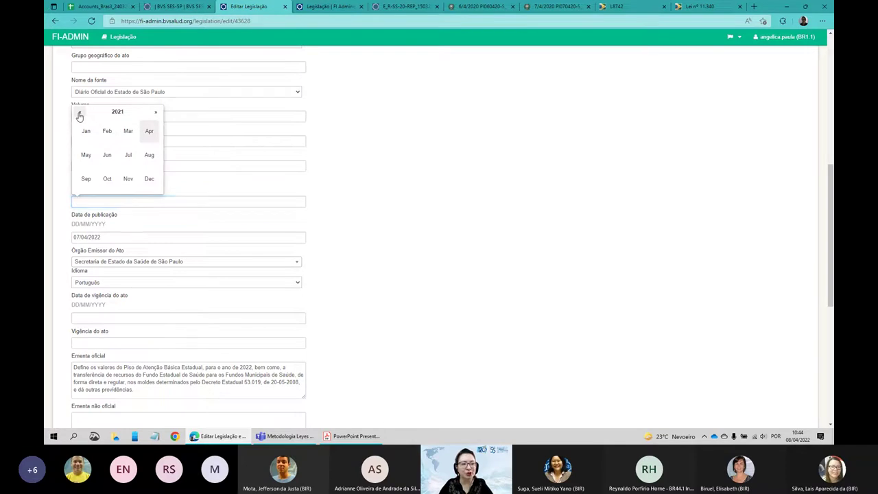
pyautogui.click(122, 114)
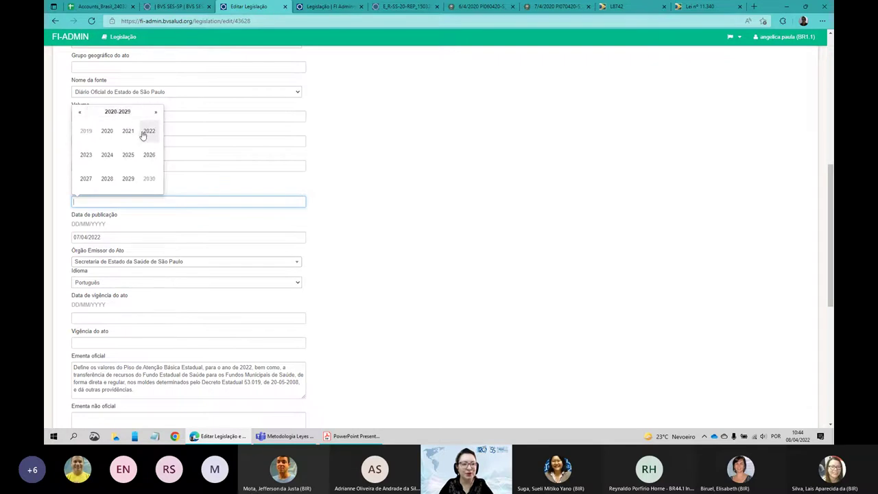
pyautogui.click(149, 131)
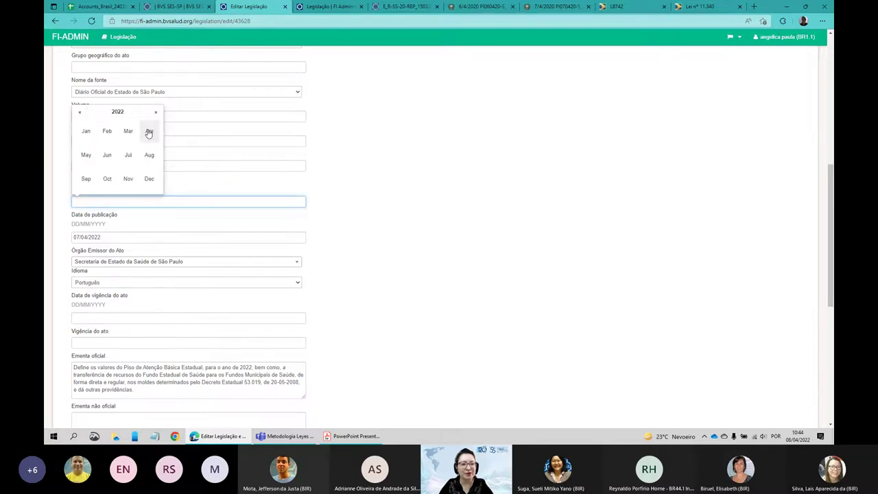
pyautogui.click(148, 130)
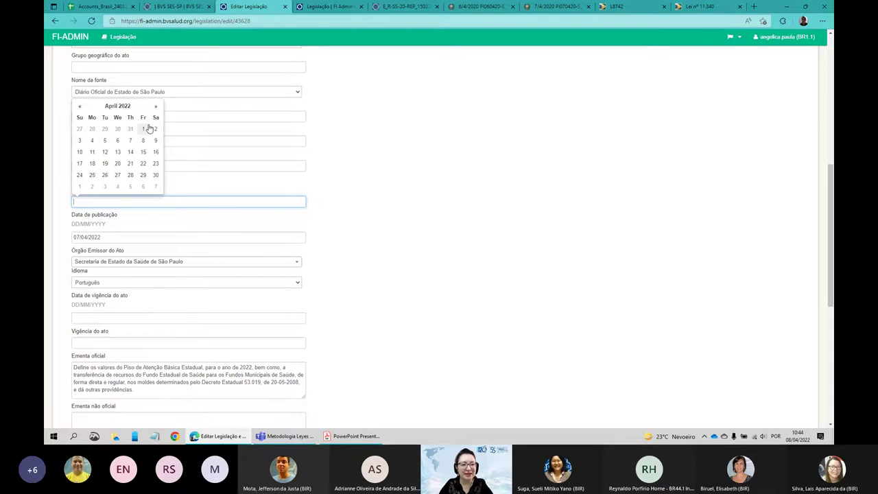
pyautogui.click(80, 106)
pyautogui.click(105, 152)
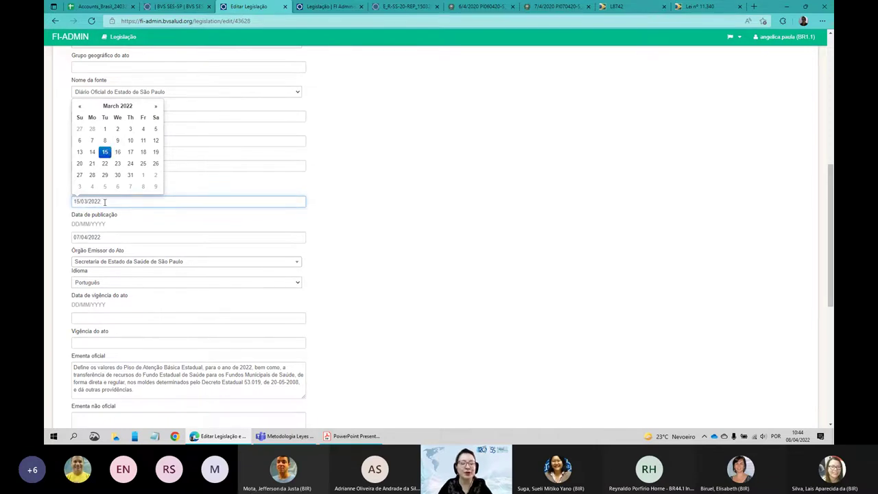
# View the previous month in the Data de emissão calendar and look at the Data de publicação calendar, keeping both dates.
pyautogui.click(80, 107)
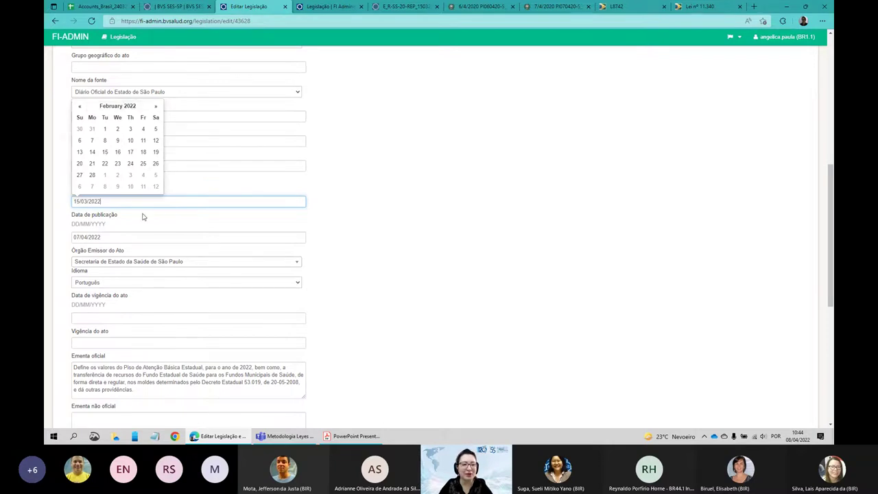
pyautogui.click(356, 217)
pyautogui.press('Tab')
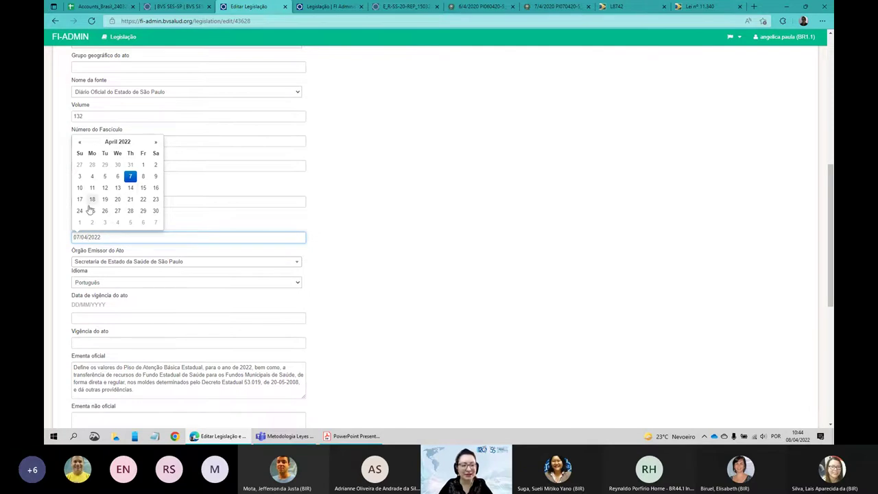
pyautogui.click(339, 248)
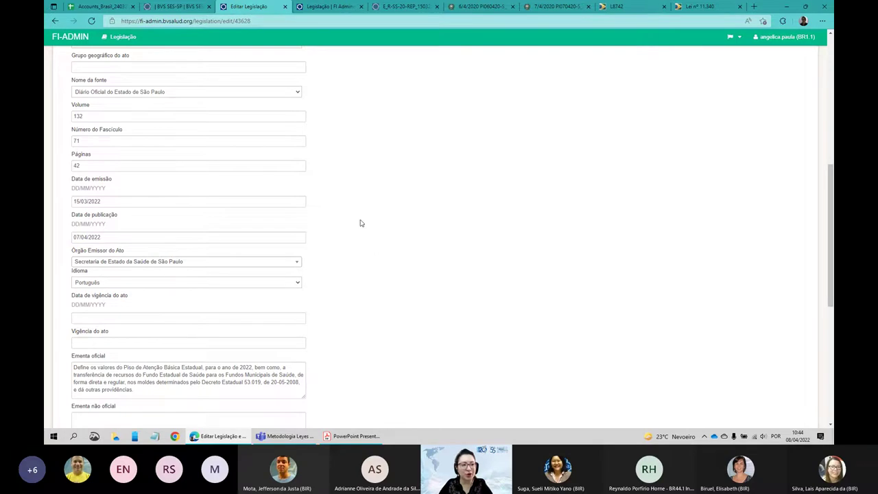
# Review the available Órgão Emissor do Ato options, keeping Secretaria de Estado da Saúde de São Paulo selected.
pyautogui.scroll(-2, 358, 220)
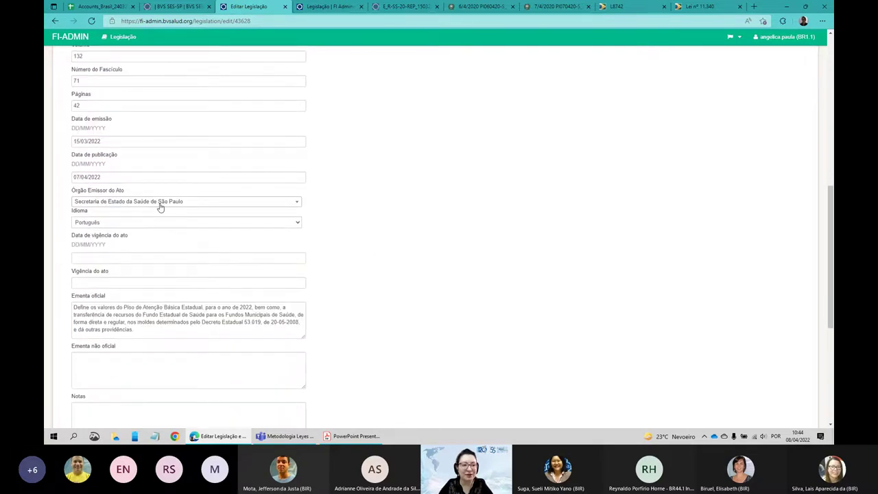
pyautogui.scroll(2, 151, 185)
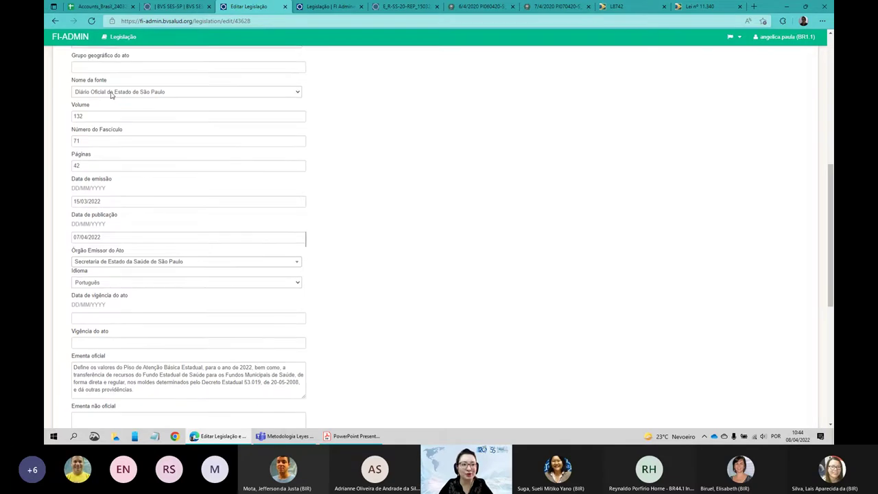
pyautogui.scroll(-2, 111, 96)
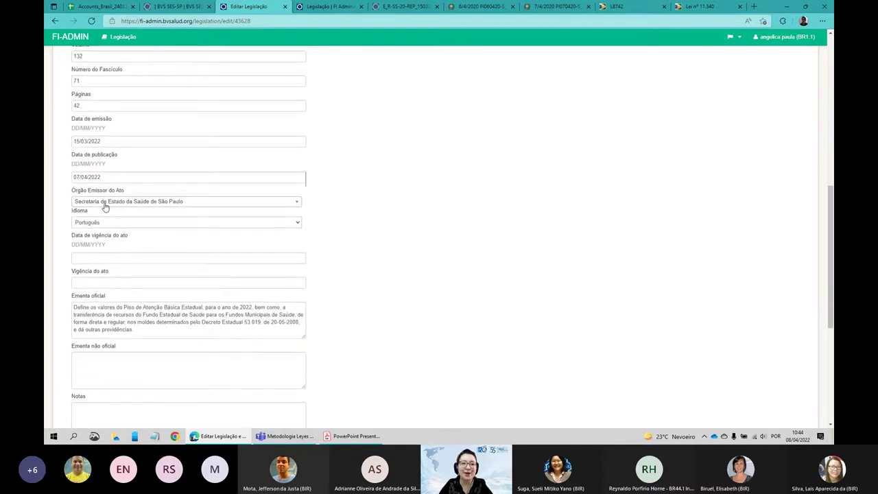
pyautogui.click(105, 203)
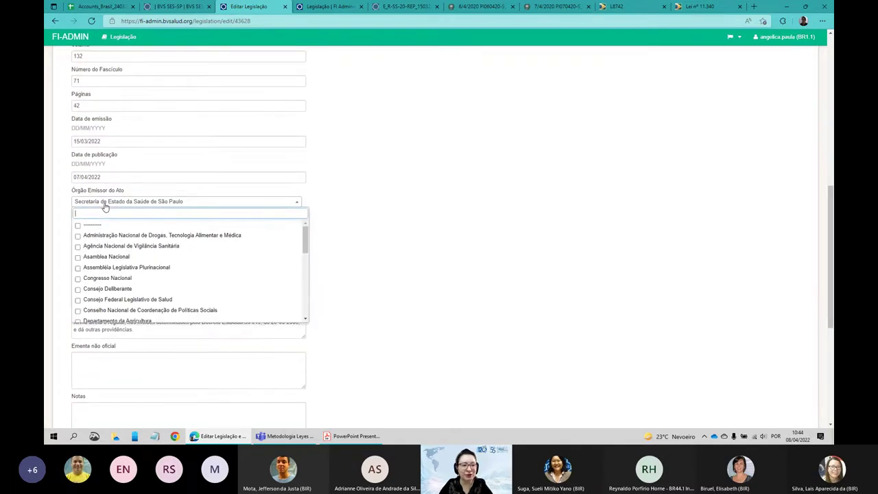
pyautogui.scroll(-3, 157, 254)
pyautogui.scroll(-6, 157, 254)
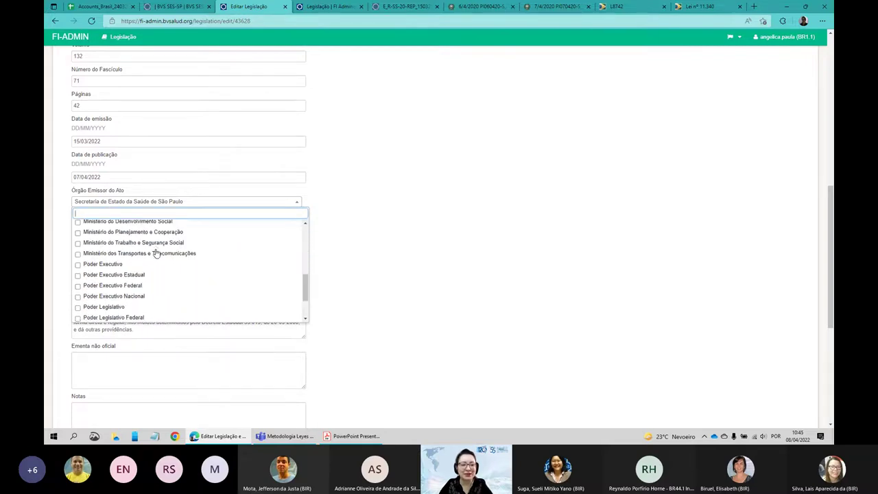
pyautogui.scroll(9, 156, 267)
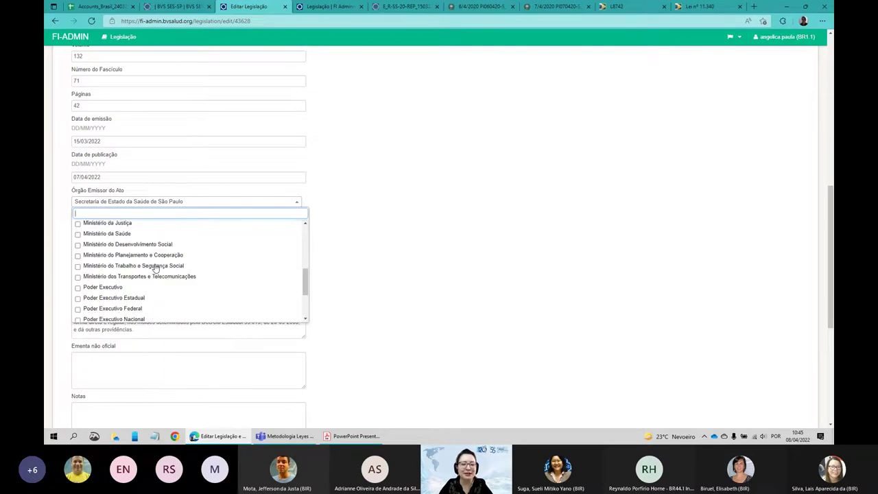
pyautogui.scroll(1, 155, 268)
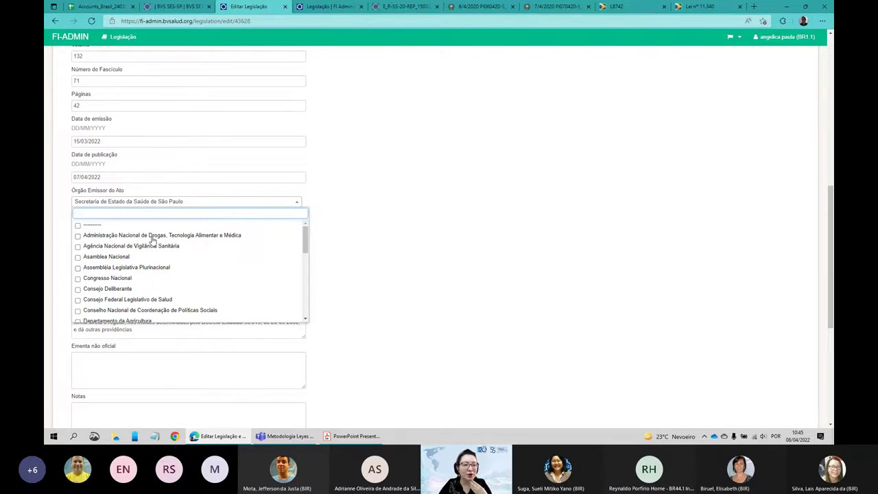
pyautogui.scroll(-1, 152, 240)
pyautogui.scroll(-5, 153, 241)
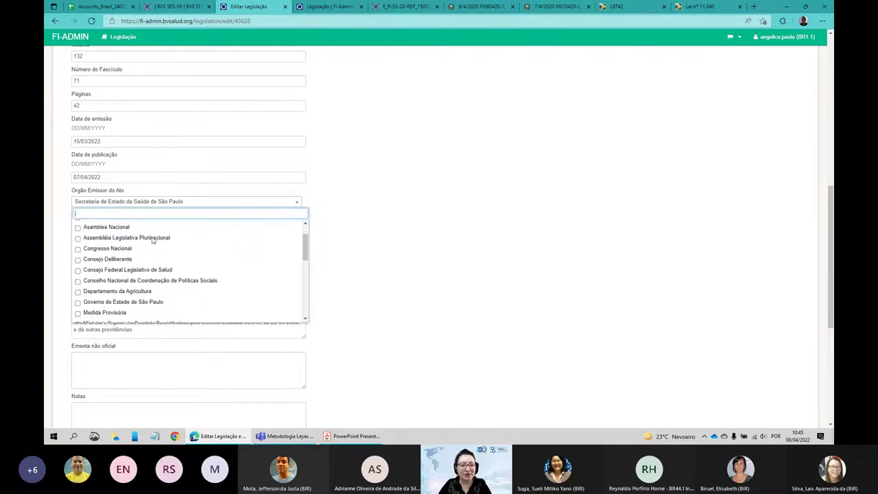
pyautogui.scroll(-4, 152, 240)
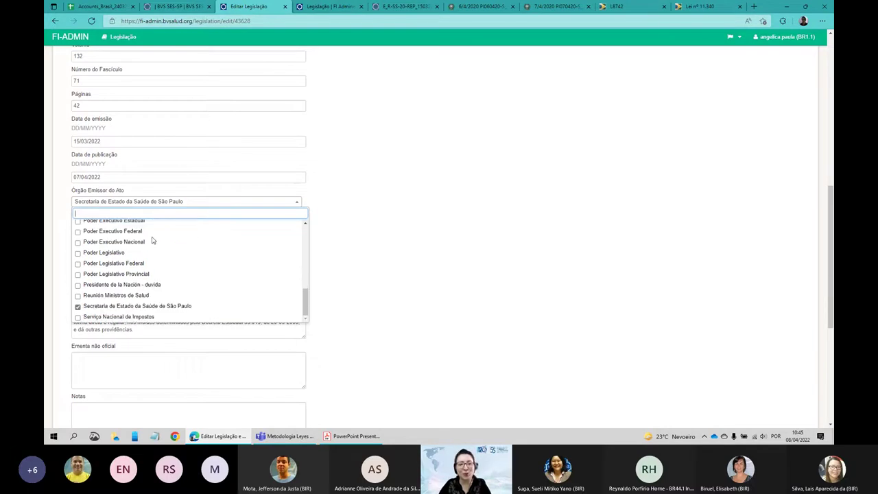
pyautogui.click(375, 191)
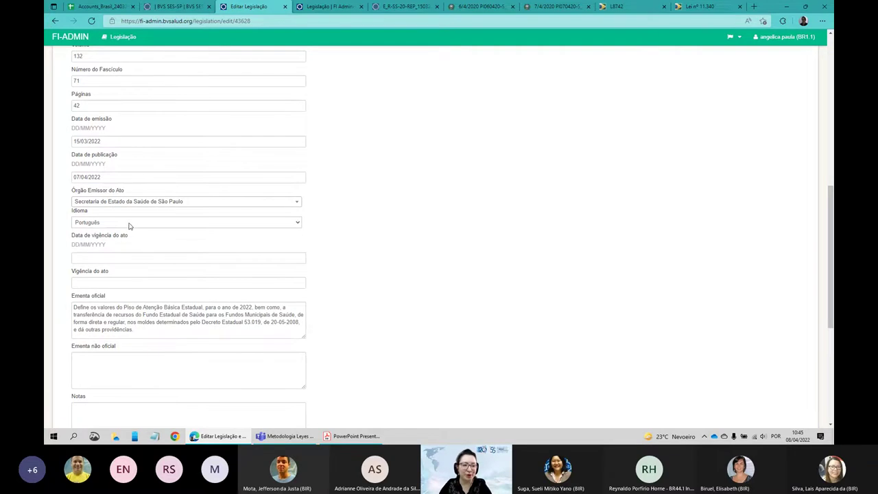
# Close the Legislação list page and consult the resolution PDF regarding the Data de vigência do ato field, returning to the record.
pyautogui.click(91, 259)
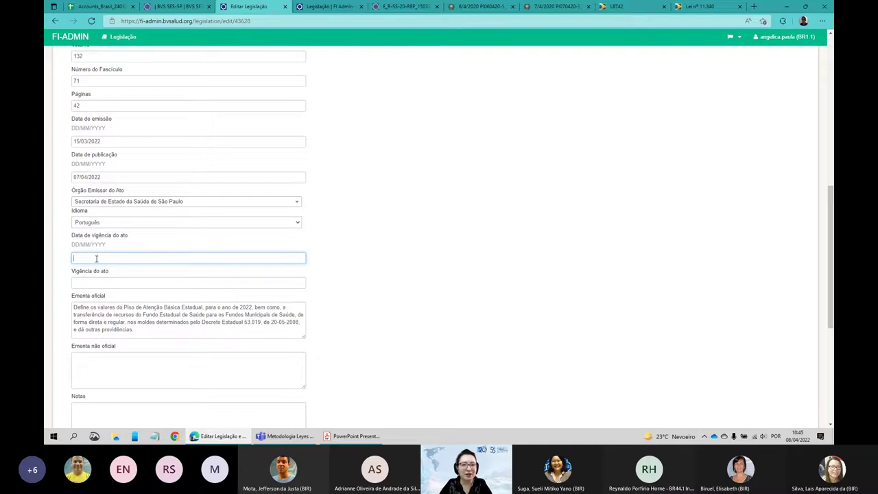
pyautogui.click(333, 6)
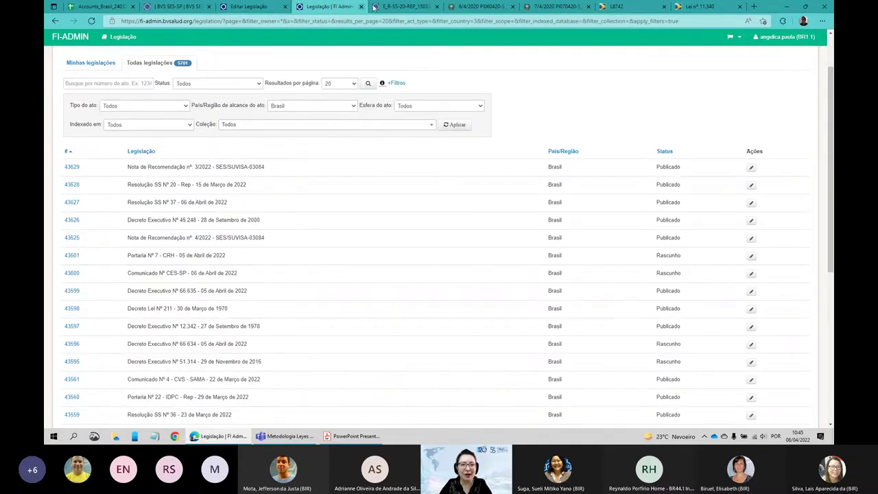
pyautogui.click(361, 7)
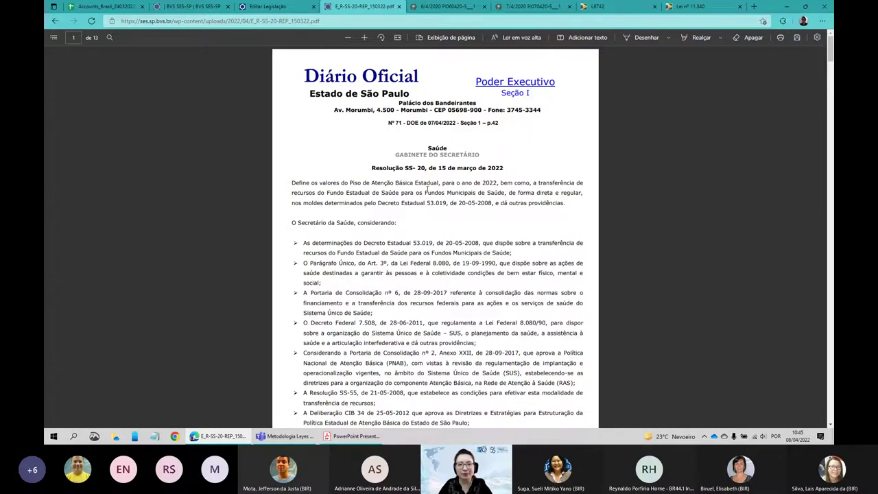
pyautogui.click(267, 6)
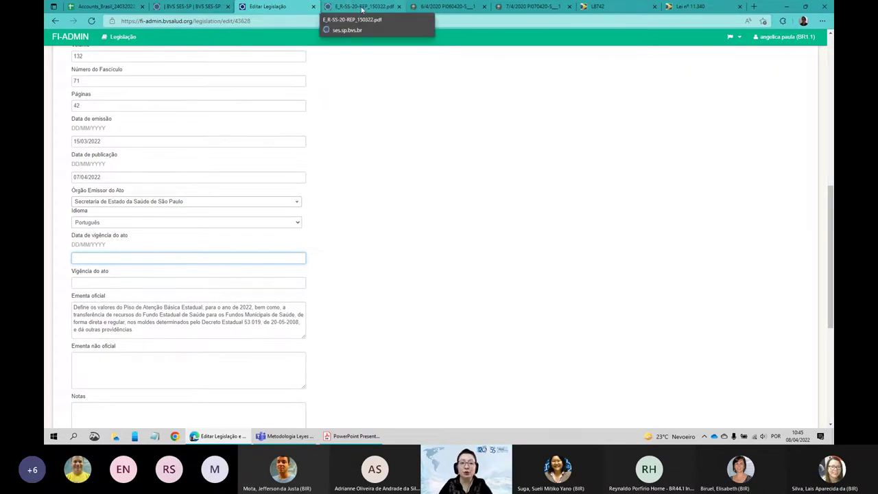
# Review the empty Vigência do ato and Data de vigência do ato fields, and compare the Ementa oficial with the resolution PDF.
pyautogui.click(100, 282)
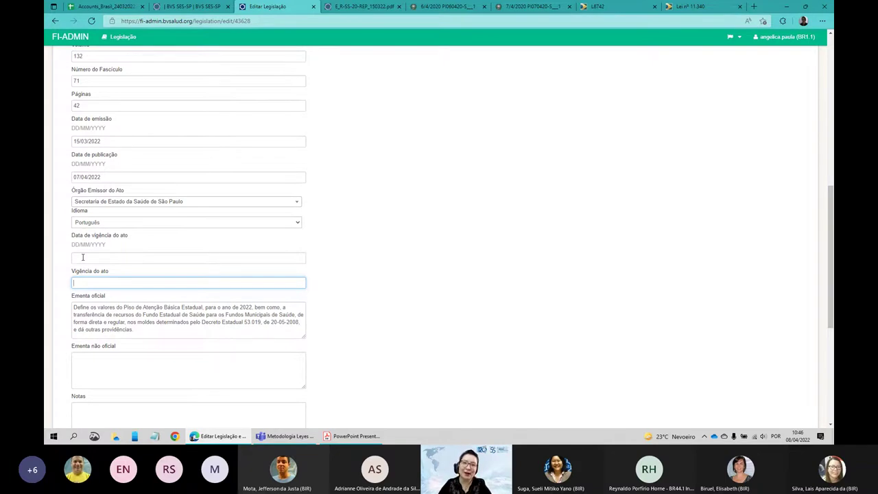
pyautogui.hotkey('shift', 'Tab')
pyautogui.scroll(-3, 348, 242)
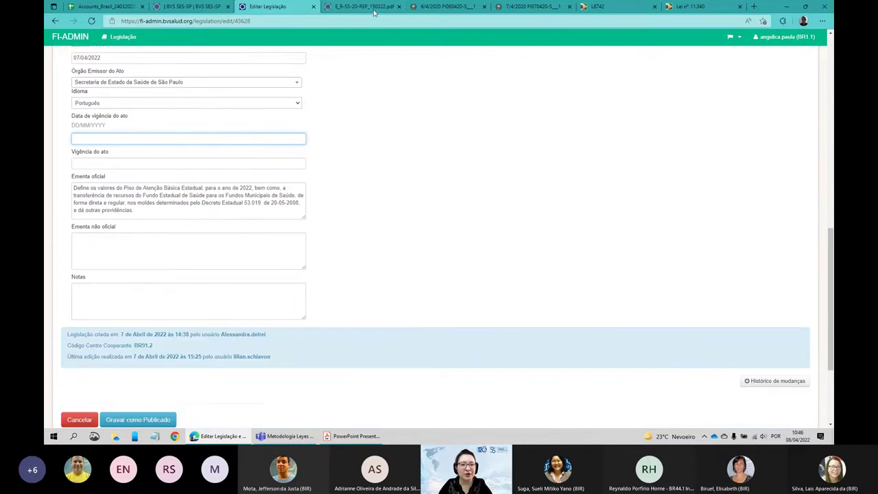
pyautogui.click(363, 6)
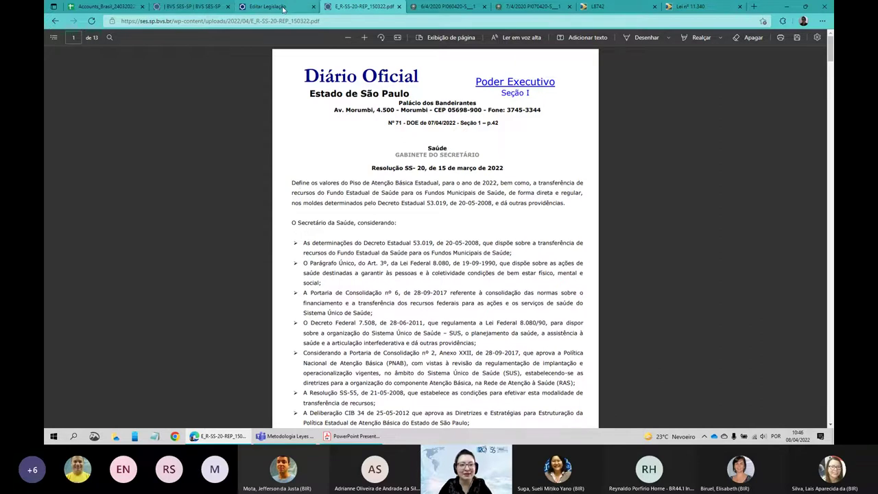
pyautogui.click(284, 8)
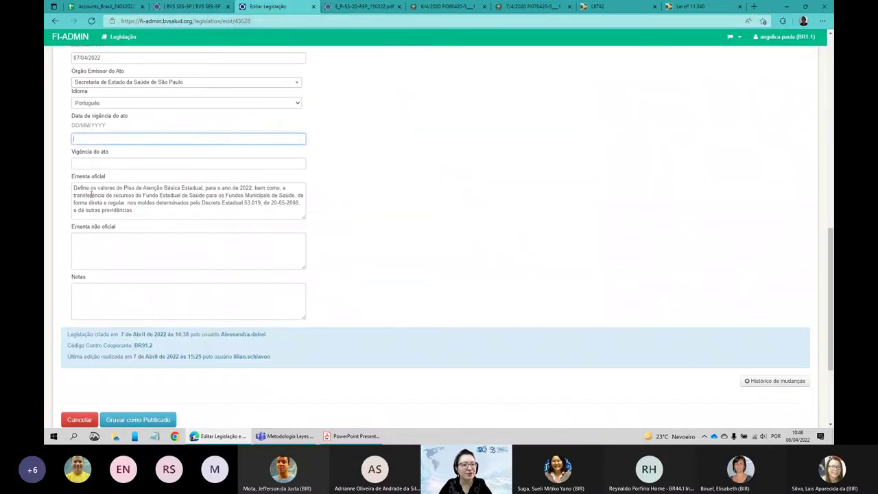
# Copy the resolution's summary paragraph, "Define os valores do Piso de Atenção Básica Estadual…", from the PDF into a blank Notepad document.
pyautogui.click(358, 8)
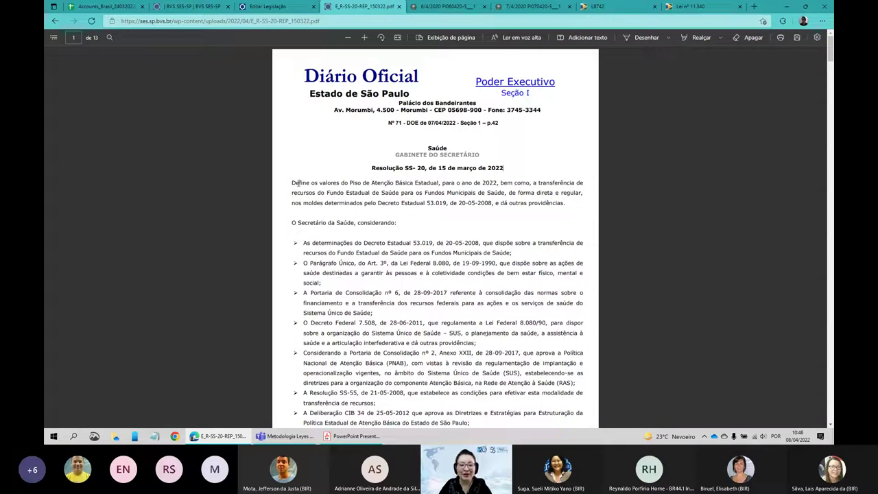
pyautogui.moveTo(292, 184); pyautogui.dragTo(569, 203)
pyautogui.hotkey('ctrl', 'c')
pyautogui.click(156, 439)
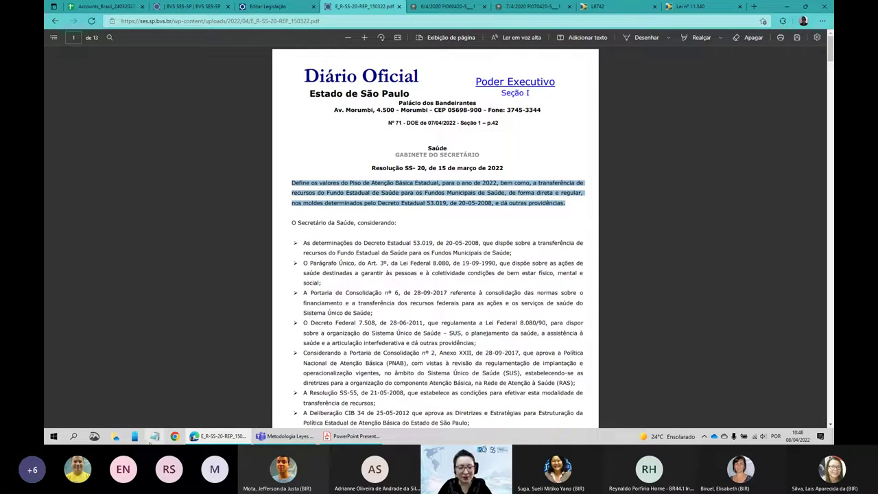
pyautogui.hotkey('ctrl', 'v')
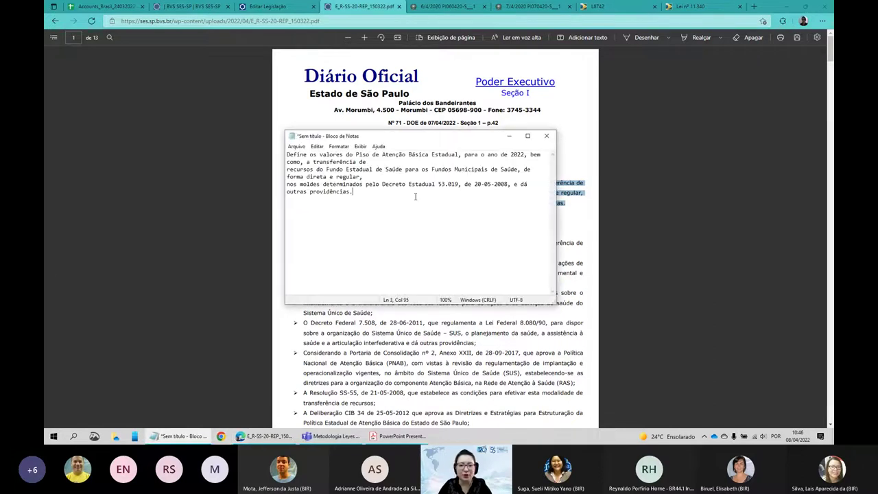
# Remove the line breaks after "transferência de" and "regular," so the pasted summary runs as one continuous paragraph.
pyautogui.click(396, 162)
pyautogui.press('Delete')
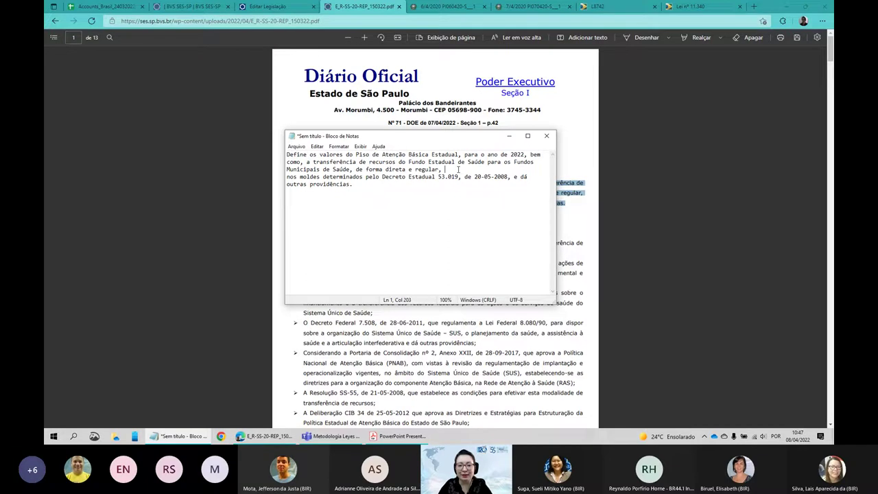
pyautogui.press('Delete')
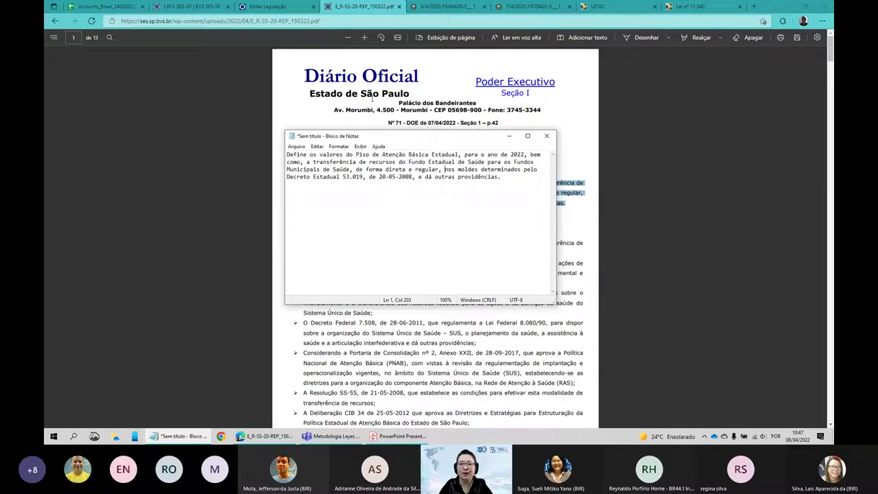
# Highlight the official summary of Lei nº 8.742 on the Planalto page and compare it with the summary of Lei nº 11.340.
pyautogui.click(351, 108)
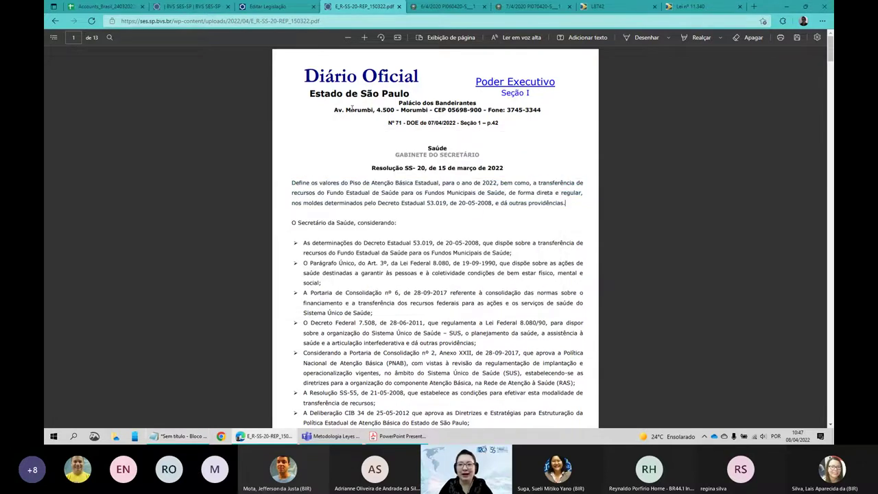
pyautogui.click(606, 7)
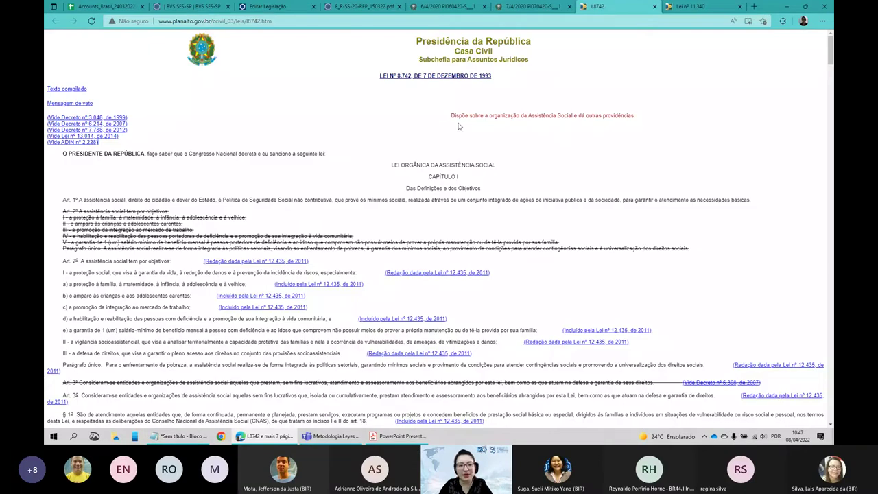
pyautogui.moveTo(451, 115); pyautogui.dragTo(635, 116)
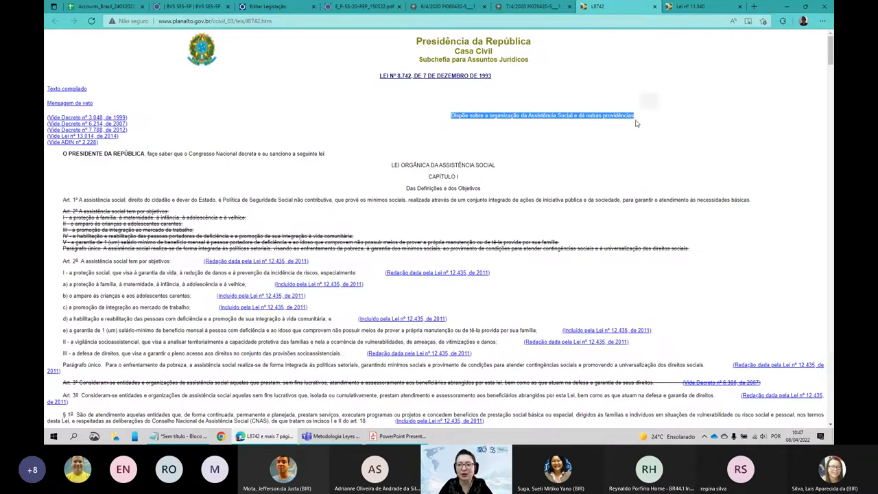
pyautogui.click(700, 6)
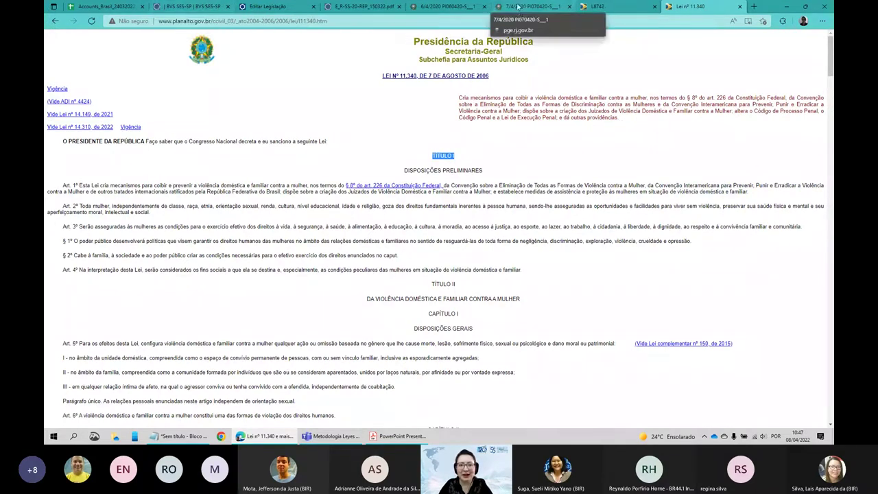
pyautogui.click(604, 6)
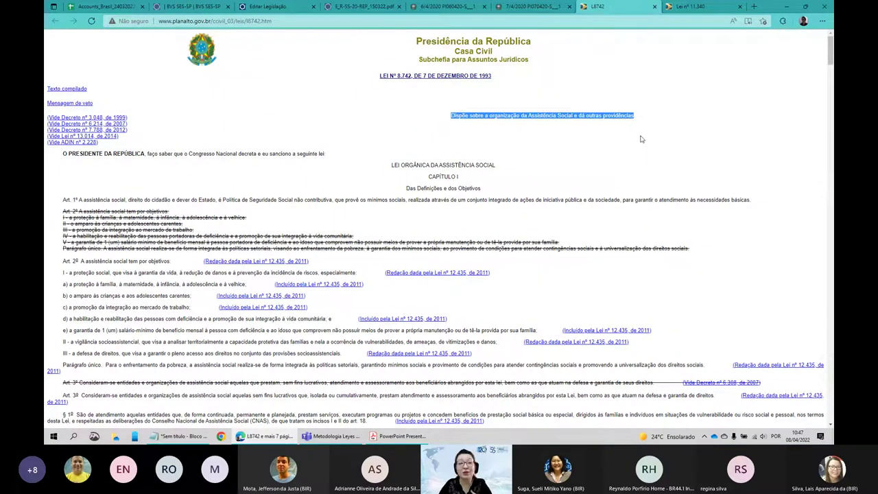
# Review the record's Ementa não oficial field, and examine the articles of Lei nº 8.742 as source content for an unofficial summary.
pyautogui.click(284, 8)
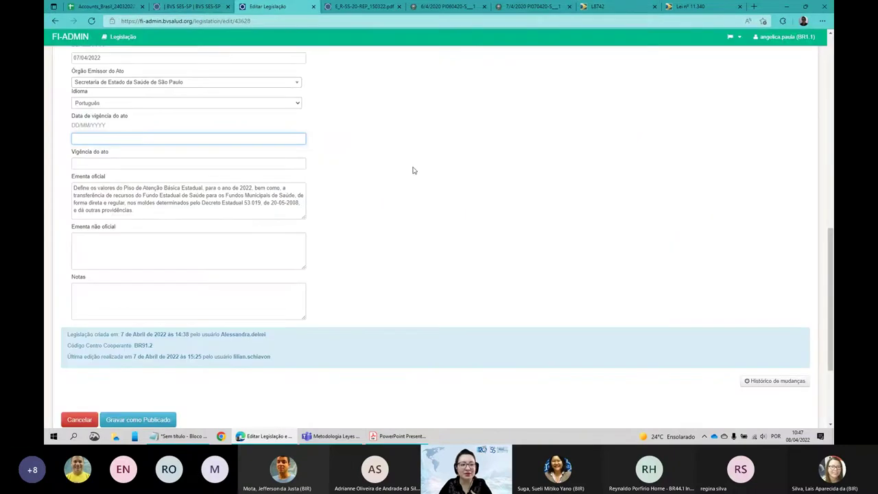
pyautogui.click(112, 242)
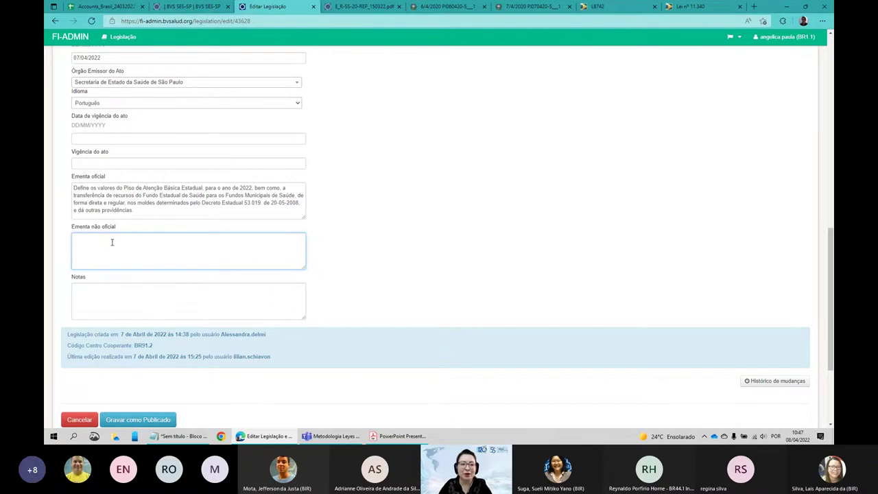
pyautogui.click(596, 7)
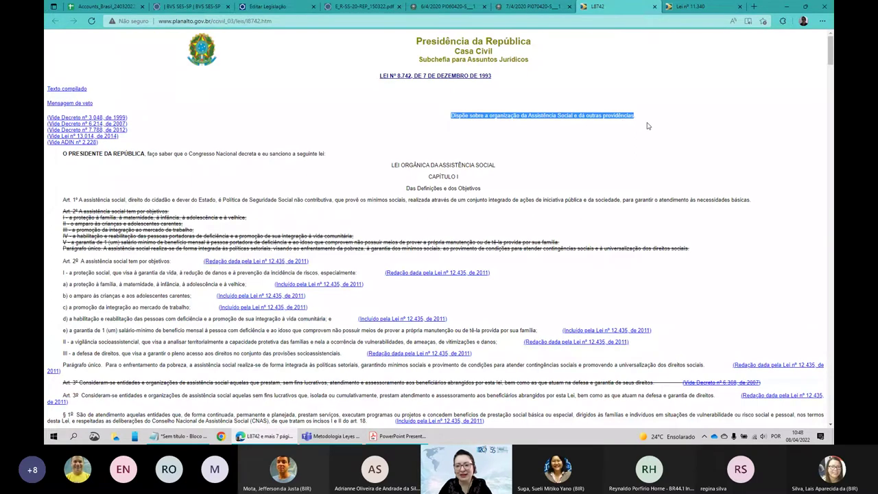
pyautogui.scroll(-2, 621, 113)
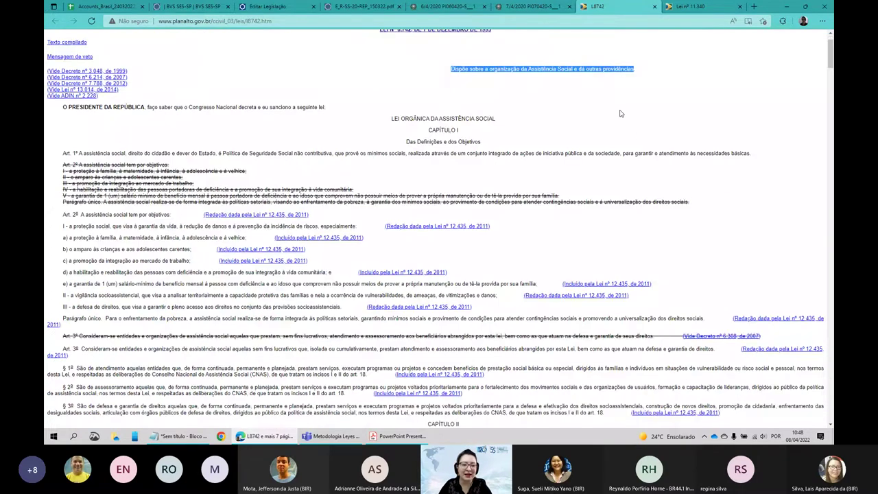
pyautogui.scroll(-2, 615, 110)
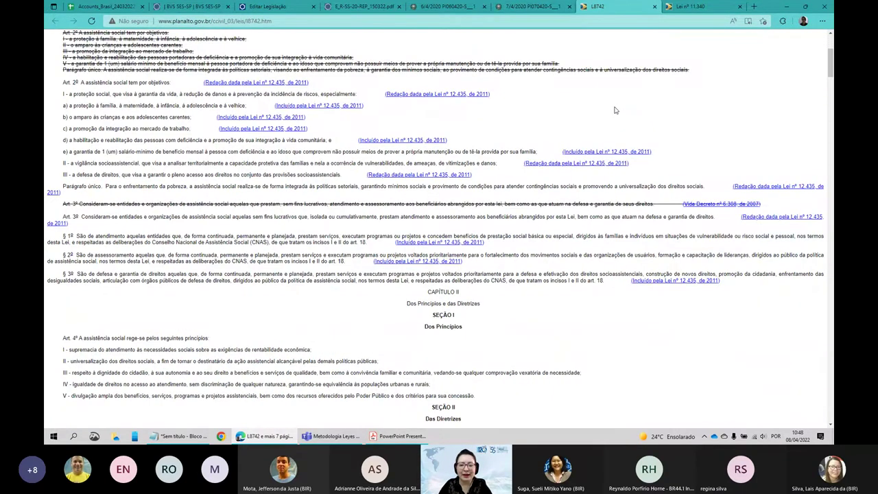
pyautogui.scroll(-3, 615, 110)
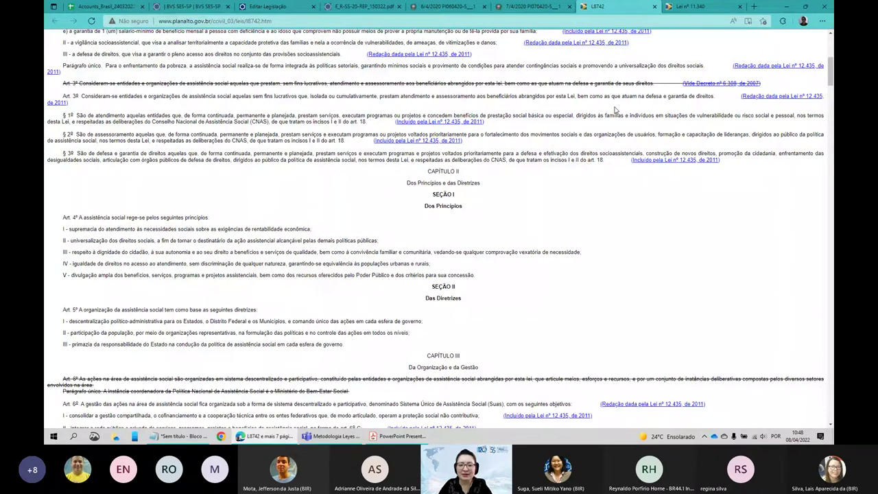
pyautogui.scroll(-4, 615, 110)
pyautogui.scroll(-1, 577, 79)
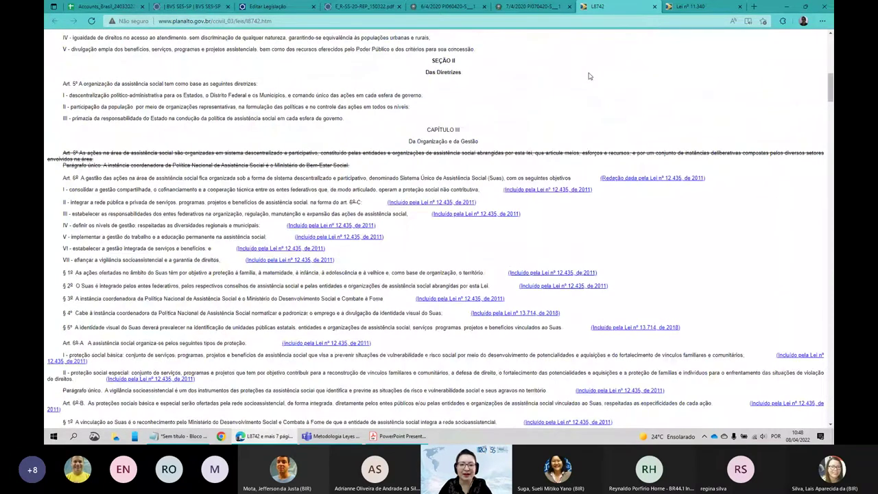
# Look through the articles of Lei nº 8.742 on the organization of social assistance, returning to the law's heading.
pyautogui.scroll(-4, 463, 229)
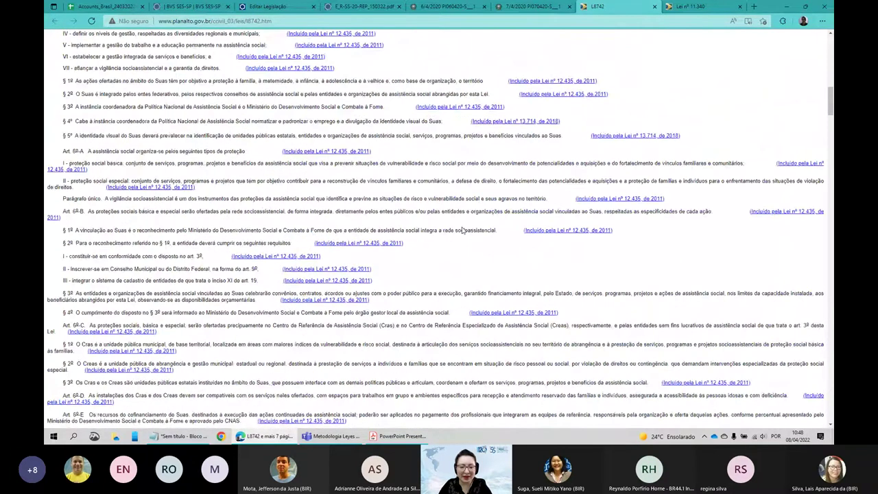
pyautogui.scroll(-5, 463, 230)
pyautogui.scroll(-10, 463, 230)
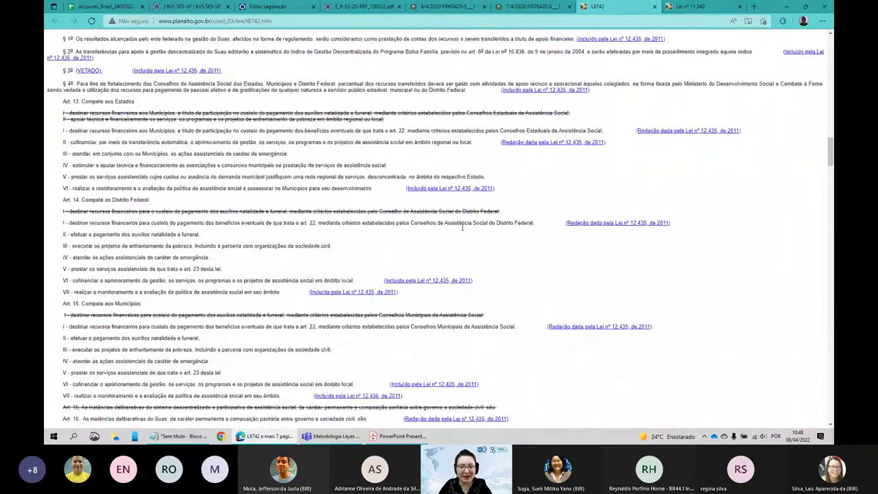
pyautogui.scroll(-1, 462, 226)
pyautogui.scroll(-2, 461, 230)
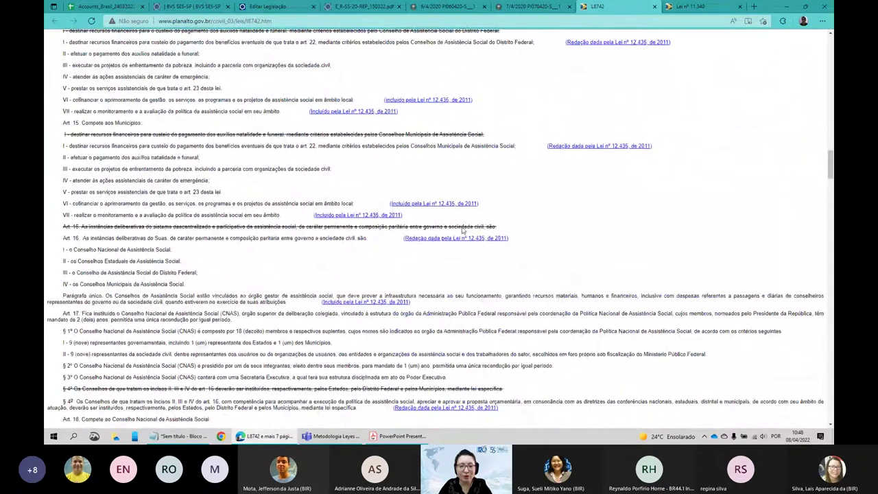
pyautogui.scroll(-6, 462, 231)
pyautogui.scroll(10, 480, 225)
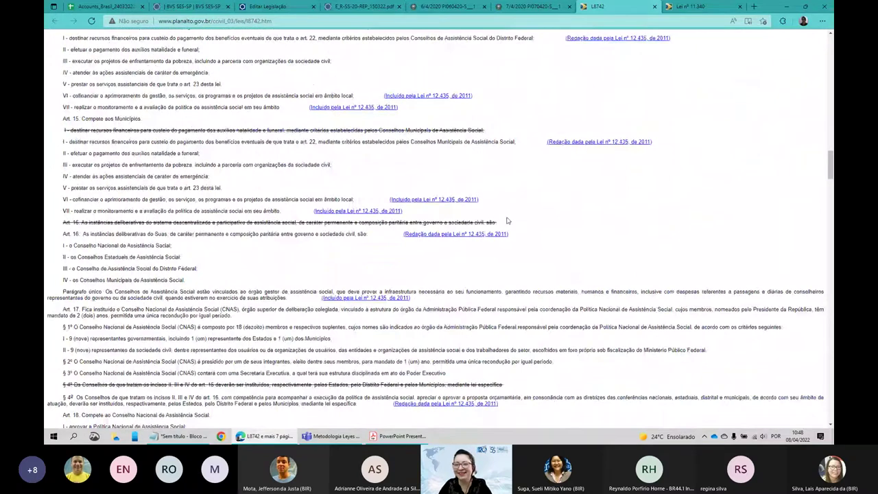
pyautogui.scroll(15, 508, 220)
pyautogui.scroll(15, 508, 221)
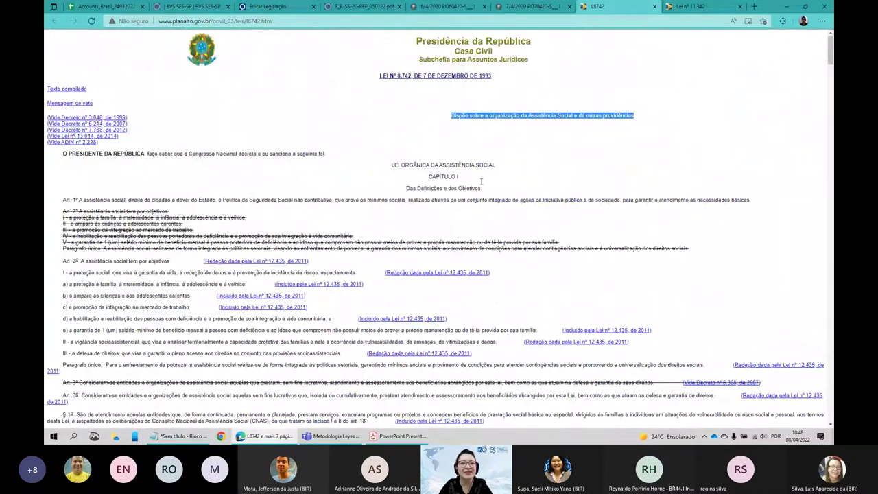
# Switch to the legislation record in FI-ADMIN and review its metadata fields, from the status to the notes and save options.
pyautogui.click(270, 7)
pyautogui.click(104, 298)
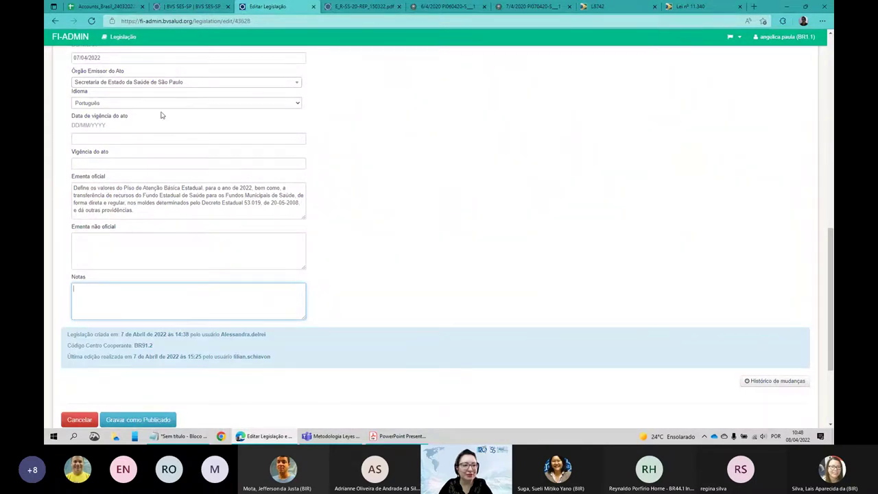
pyautogui.scroll(2, 165, 117)
pyautogui.scroll(5, 118, 147)
pyautogui.scroll(-9, 119, 147)
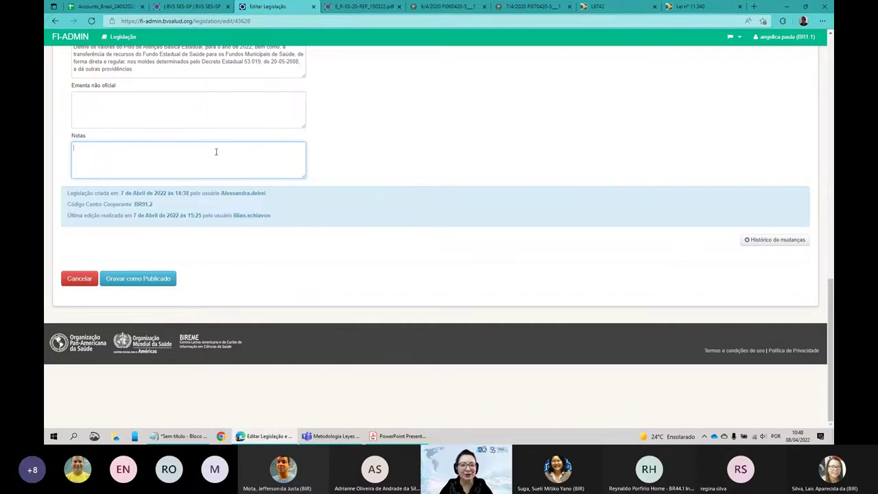
pyautogui.scroll(15, 216, 151)
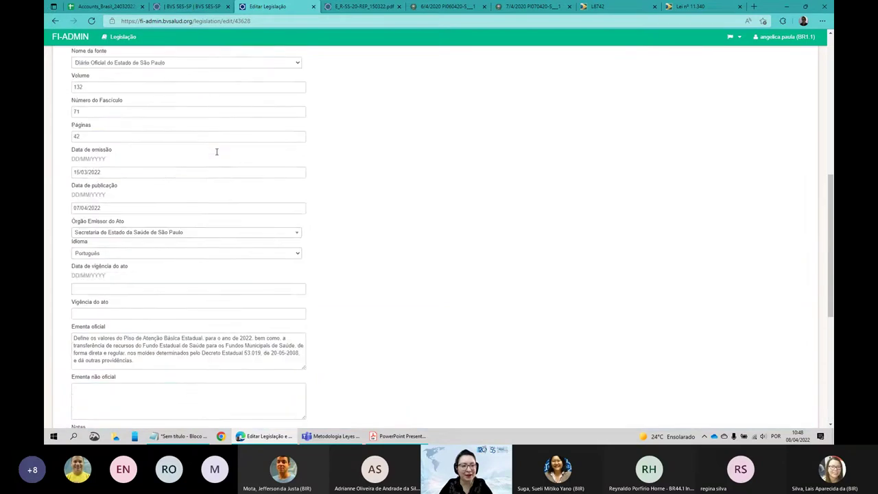
pyautogui.scroll(-5, 216, 151)
pyautogui.scroll(5, 216, 152)
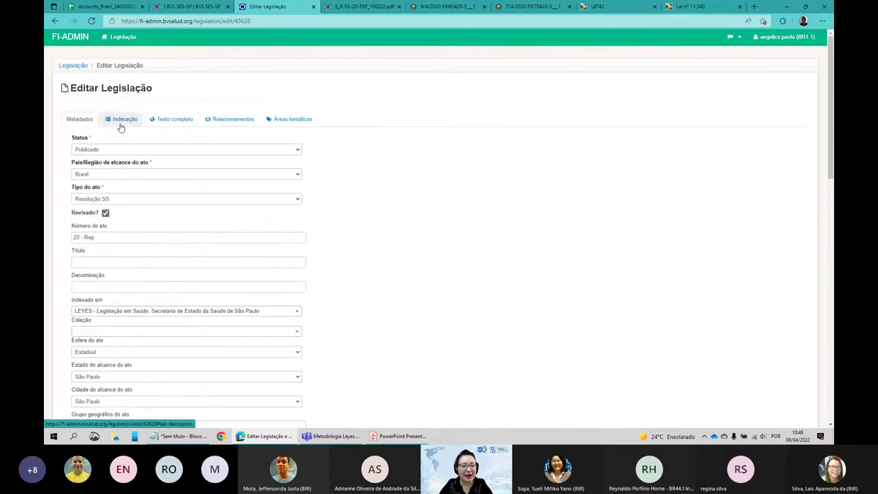
pyautogui.scroll(-15, 121, 127)
pyautogui.scroll(-3, 120, 128)
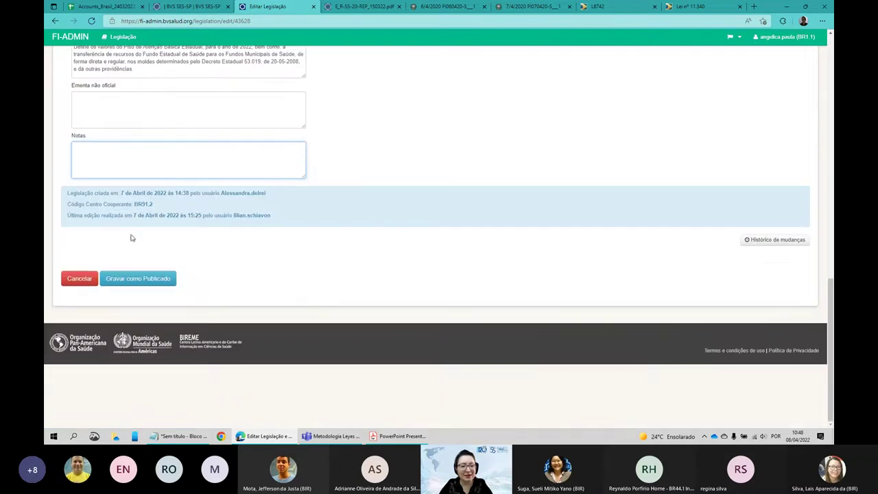
pyautogui.click(132, 280)
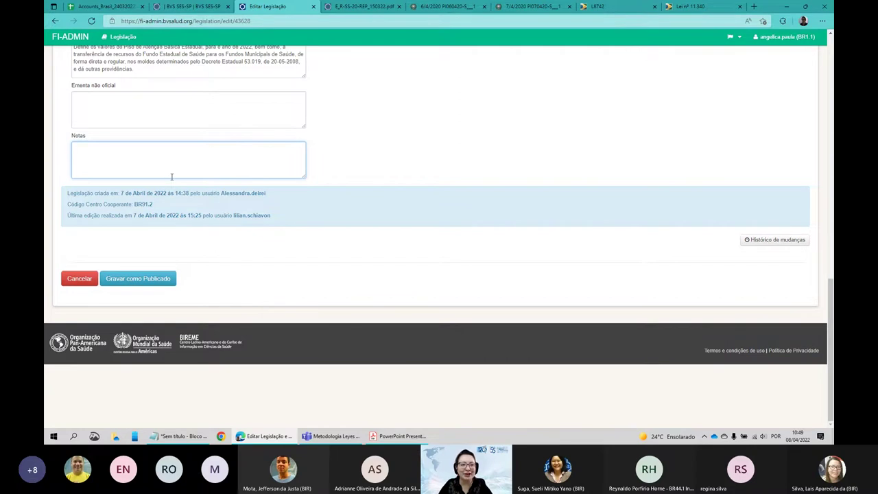
pyautogui.scroll(5, 172, 176)
pyautogui.scroll(7, 172, 176)
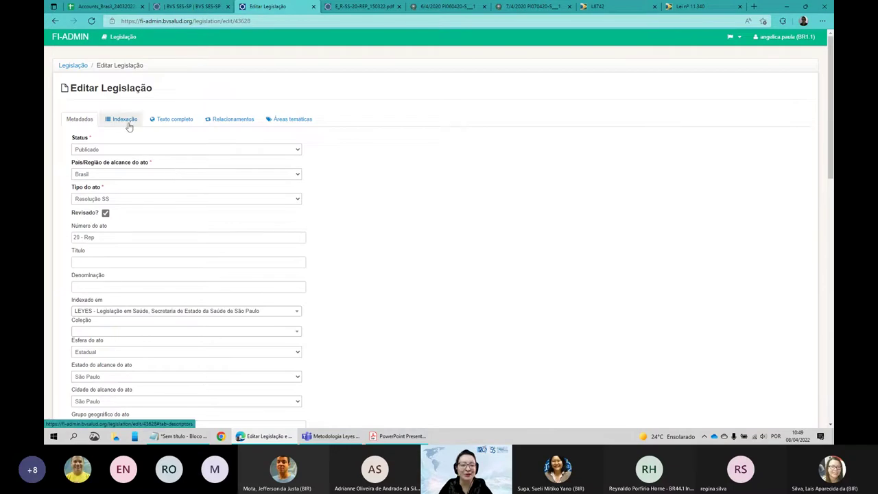
# Review the record's indexing descriptors, institution as subject and local descriptors, and check its full-text link and language.
pyautogui.click(125, 120)
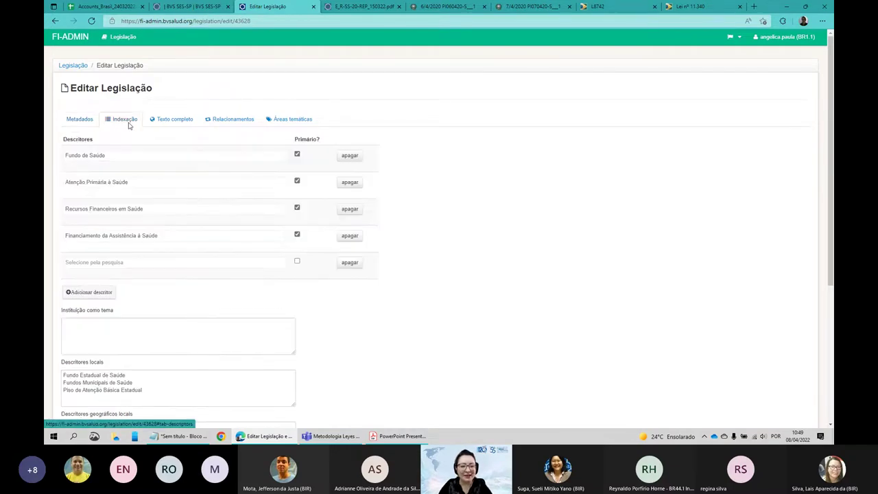
pyautogui.scroll(-1, 128, 125)
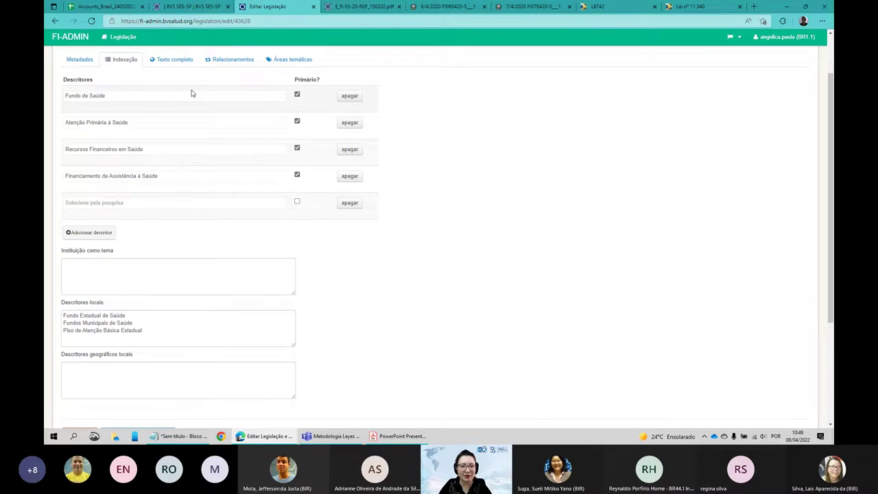
pyautogui.scroll(-1, 190, 96)
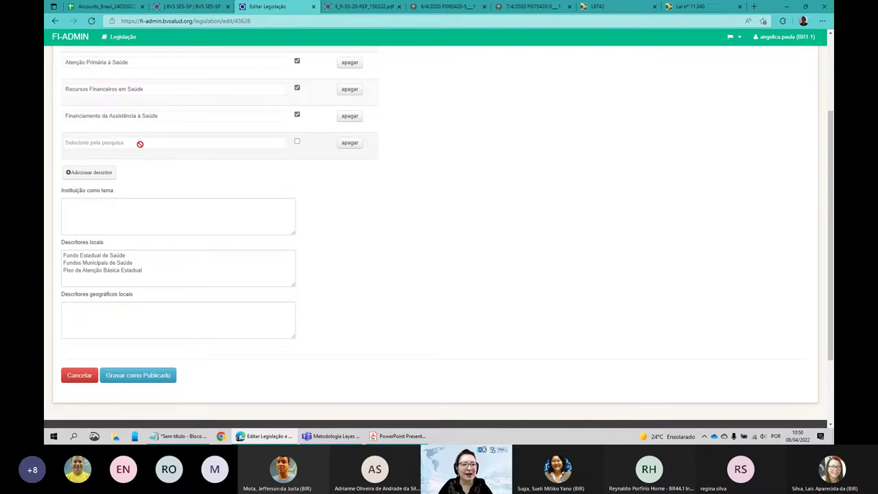
pyautogui.scroll(1, 140, 144)
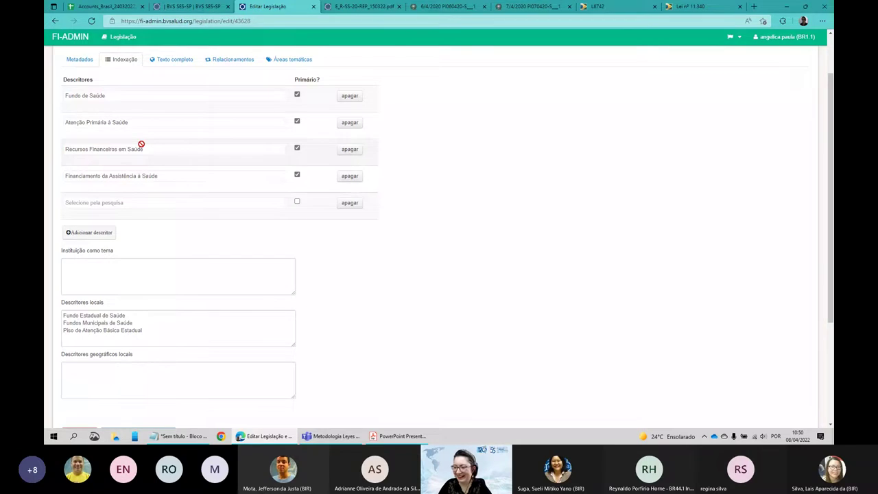
pyautogui.scroll(-2, 325, 180)
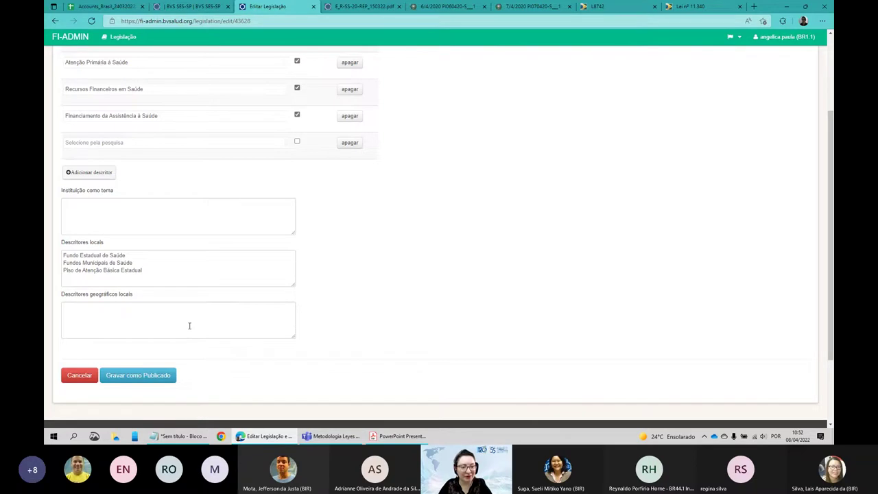
pyautogui.scroll(1, 189, 326)
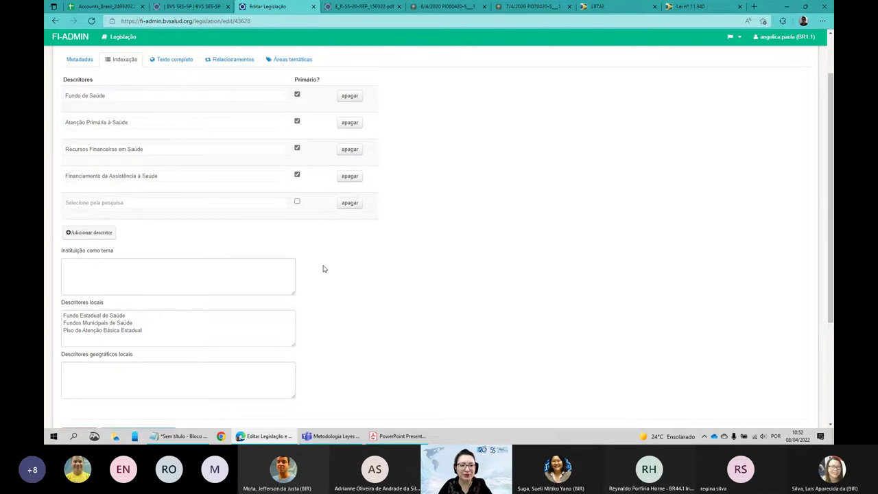
pyautogui.scroll(1, 324, 268)
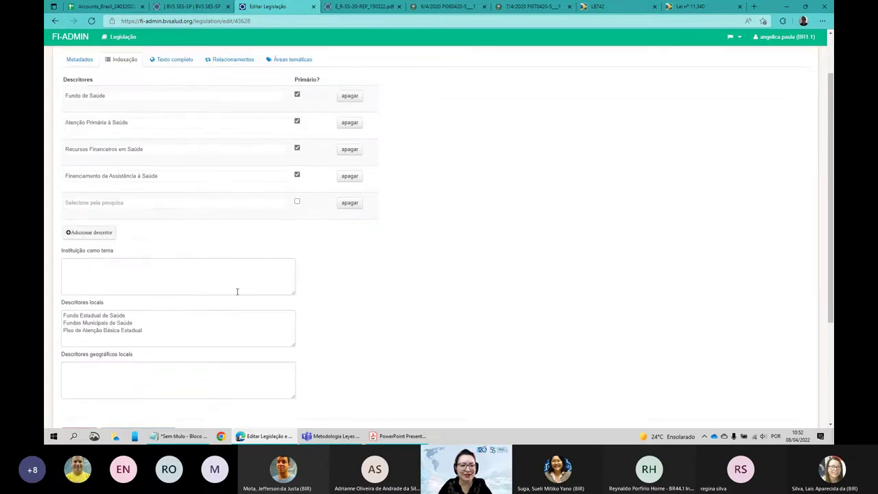
pyautogui.scroll(-3, 185, 275)
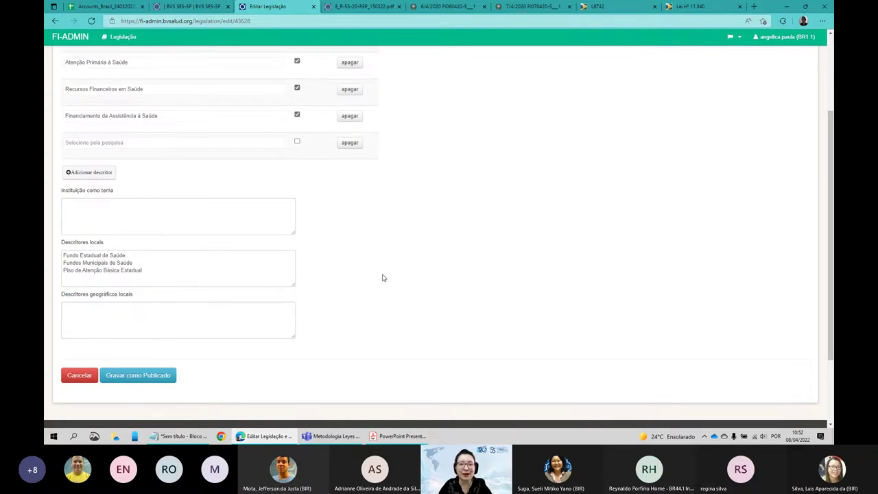
pyautogui.scroll(3, 383, 278)
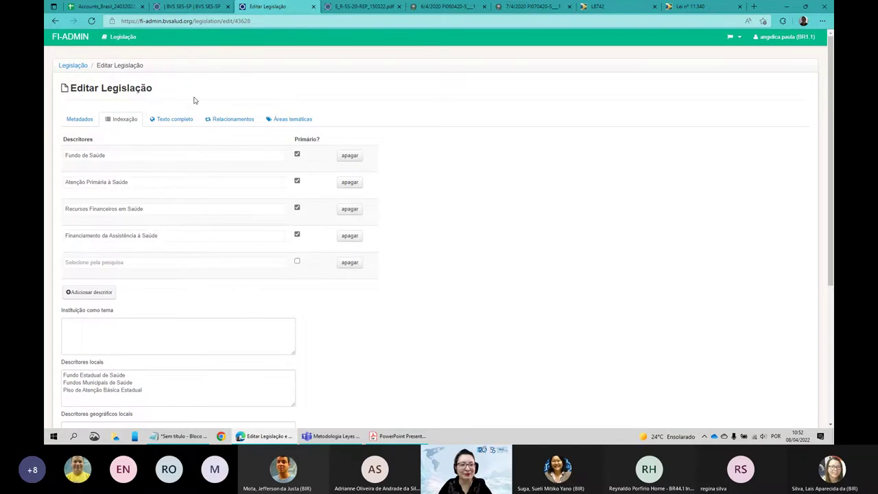
pyautogui.click(170, 120)
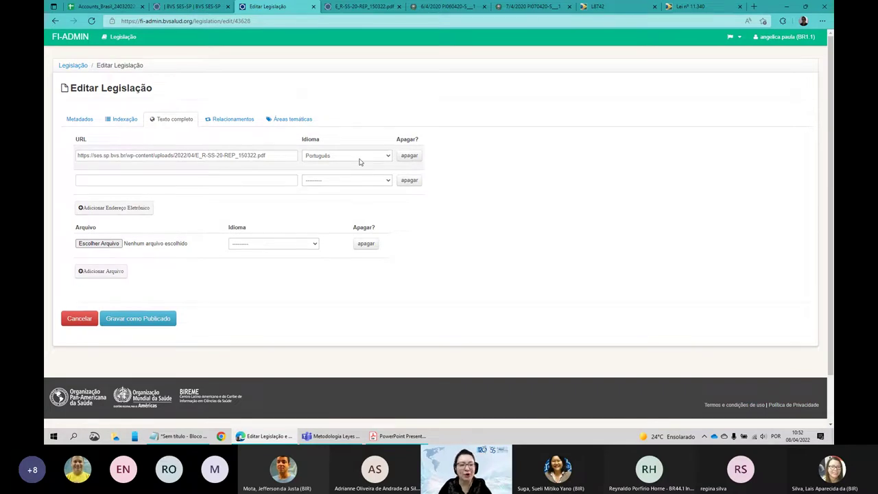
# Examine the relationship types offered for a new entry among the record's related legislation.
pyautogui.click(233, 119)
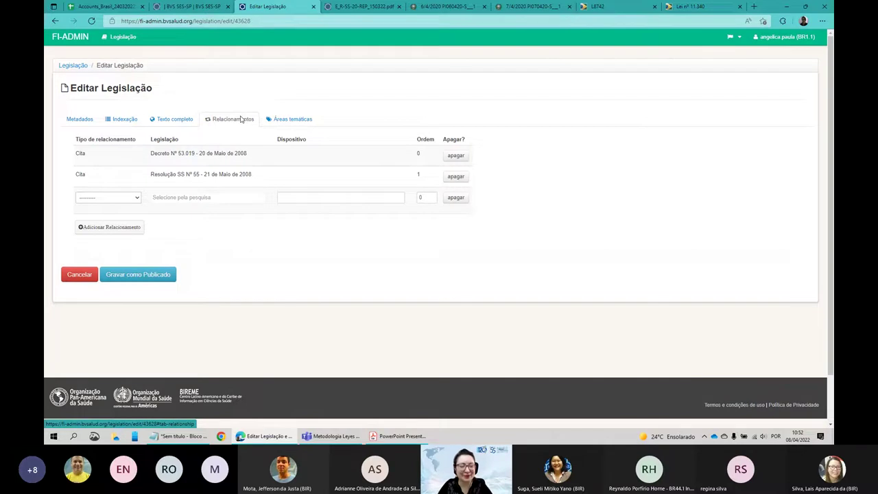
pyautogui.click(137, 200)
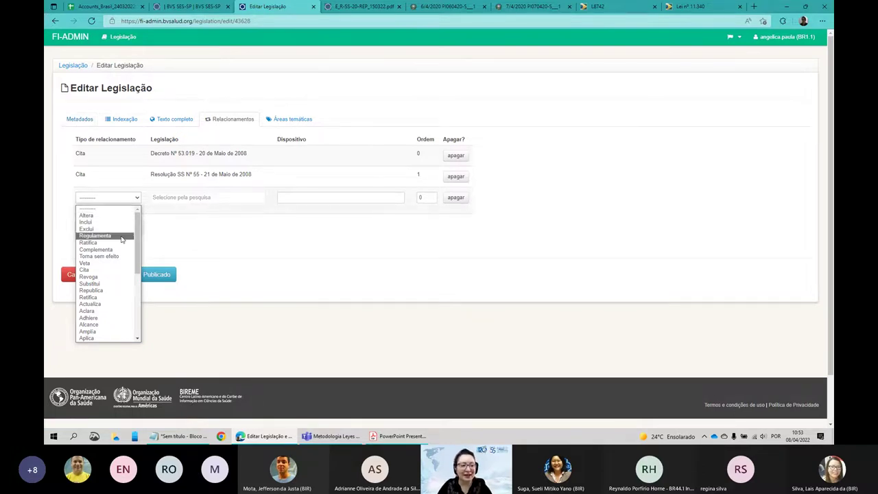
pyautogui.scroll(-3, 113, 222)
pyautogui.scroll(-1, 114, 222)
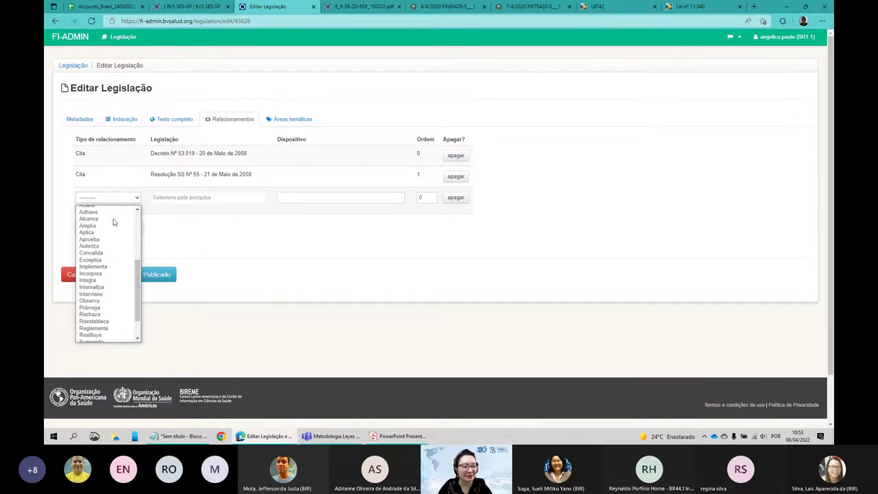
pyautogui.scroll(1, 114, 223)
pyautogui.scroll(3, 113, 223)
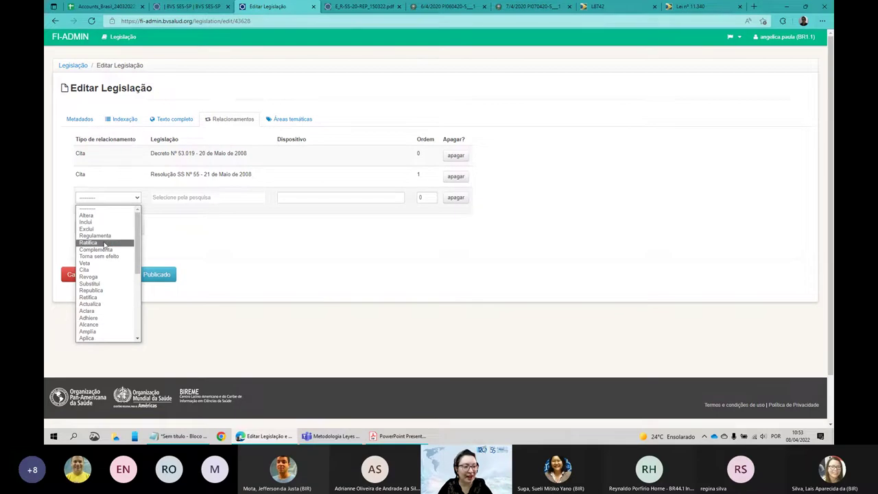
pyautogui.click(154, 215)
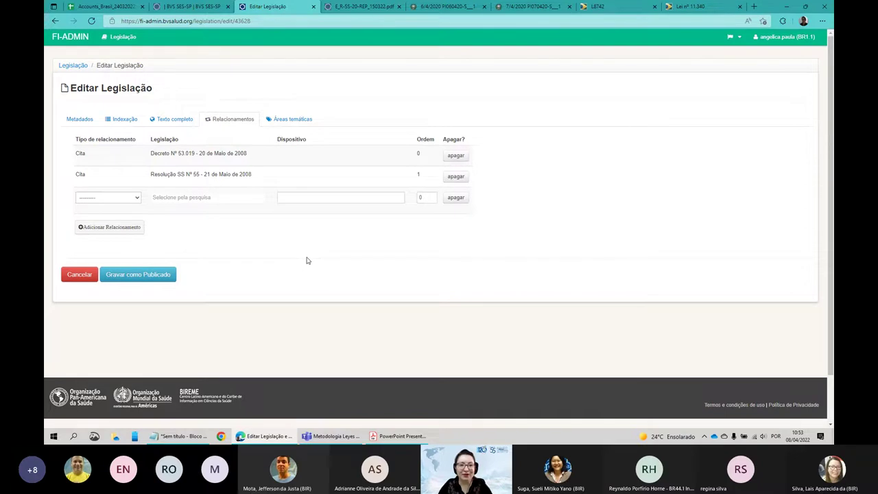
# Set the new relationship's type to Inclui and bring up the legislation search window over the record.
pyautogui.click(110, 197)
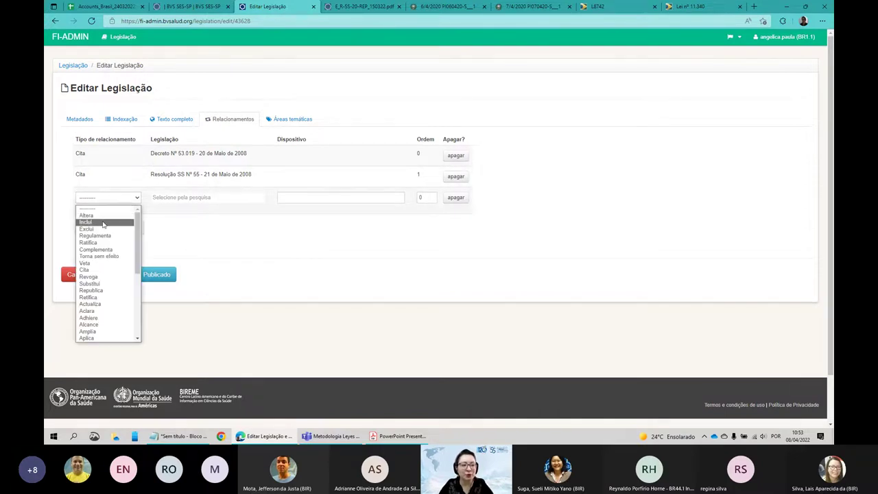
pyautogui.click(103, 222)
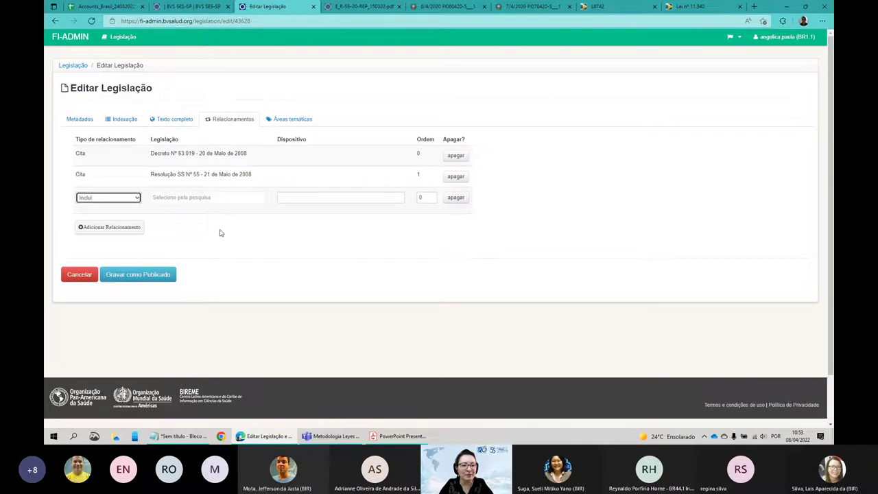
pyautogui.click(197, 198)
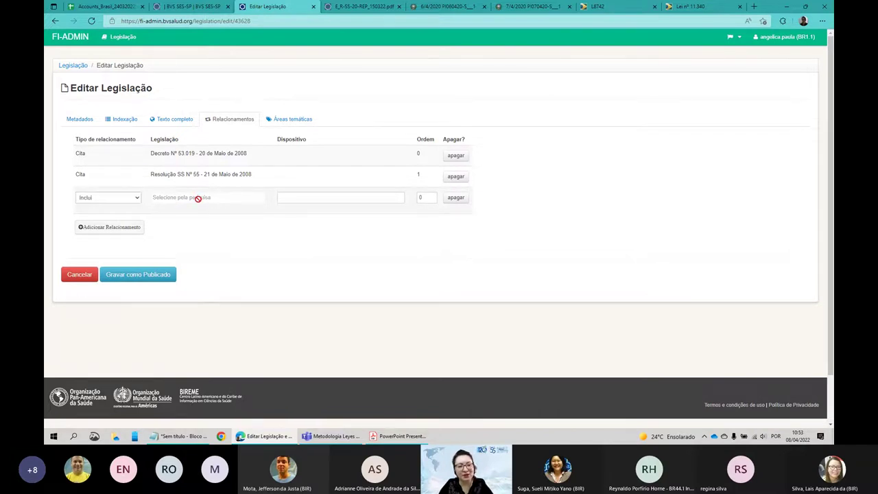
pyautogui.moveTo(242, 11); pyautogui.dragTo(381, 55)
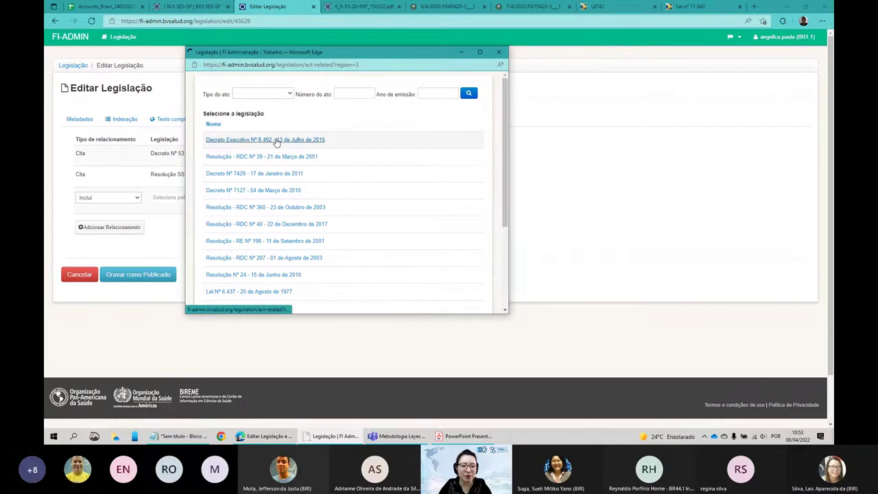
# Examine the legislation search window's act types, list of acts and option for creating new legislation.
pyautogui.scroll(-3, 276, 142)
pyautogui.scroll(3, 276, 142)
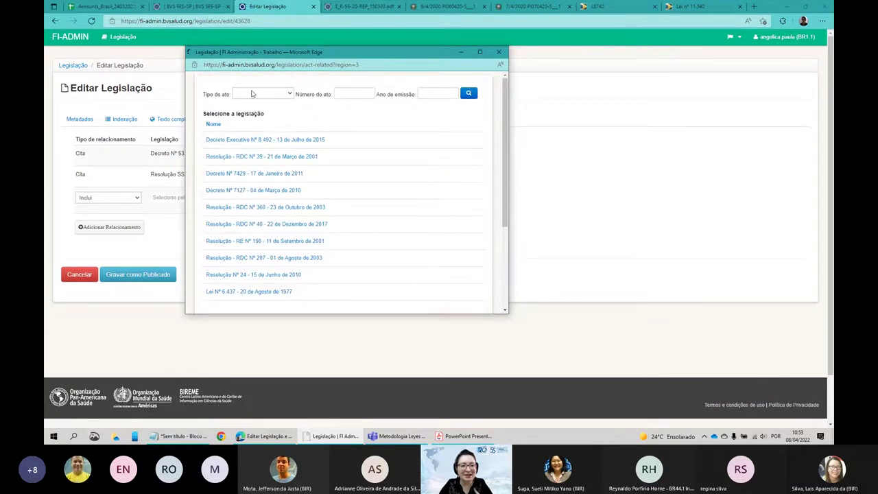
pyautogui.click(268, 95)
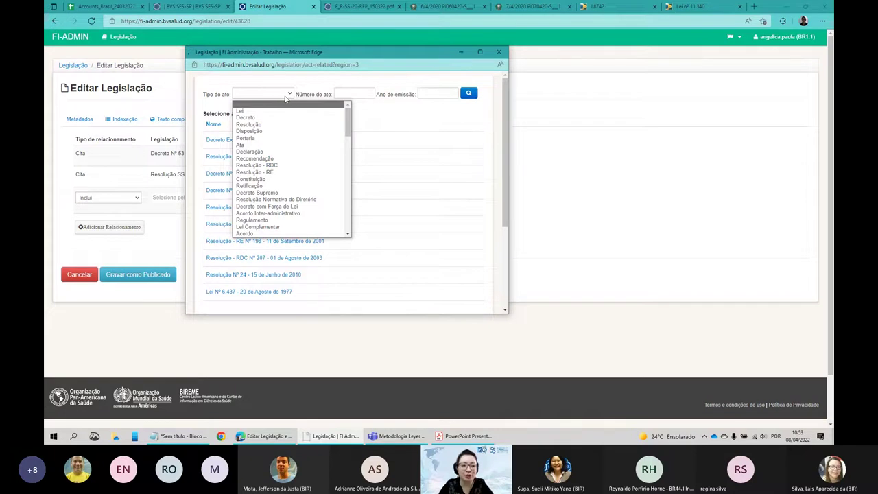
pyautogui.click(348, 90)
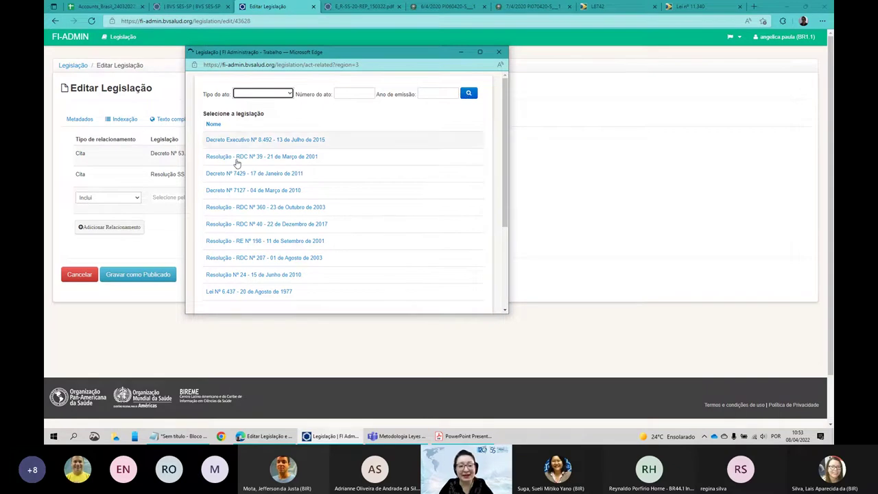
pyautogui.scroll(-3, 353, 149)
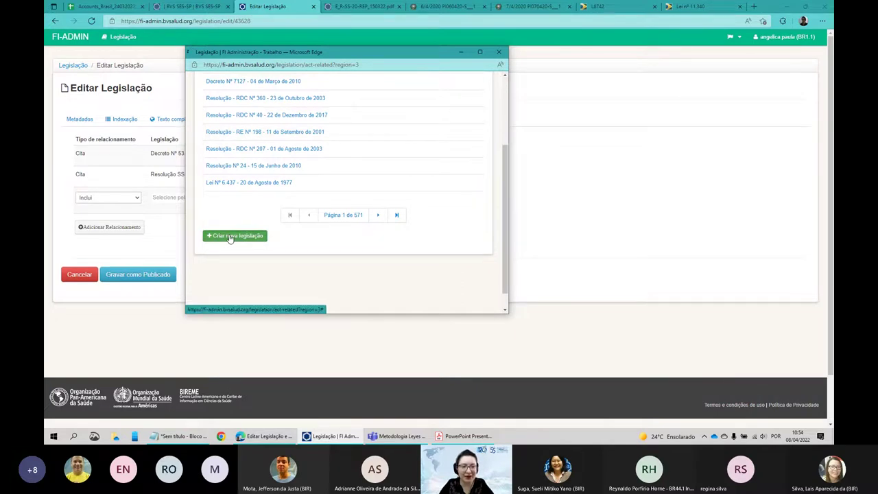
# Create a new related legislation of type Resolução, number 123, issued 08/04/2022, without a denomination.
pyautogui.click(230, 238)
pyautogui.scroll(-5, 384, 158)
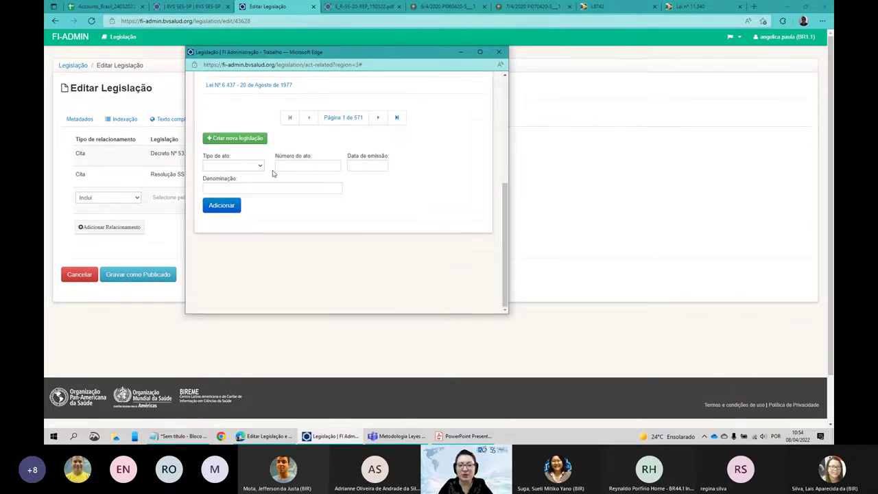
pyautogui.click(243, 167)
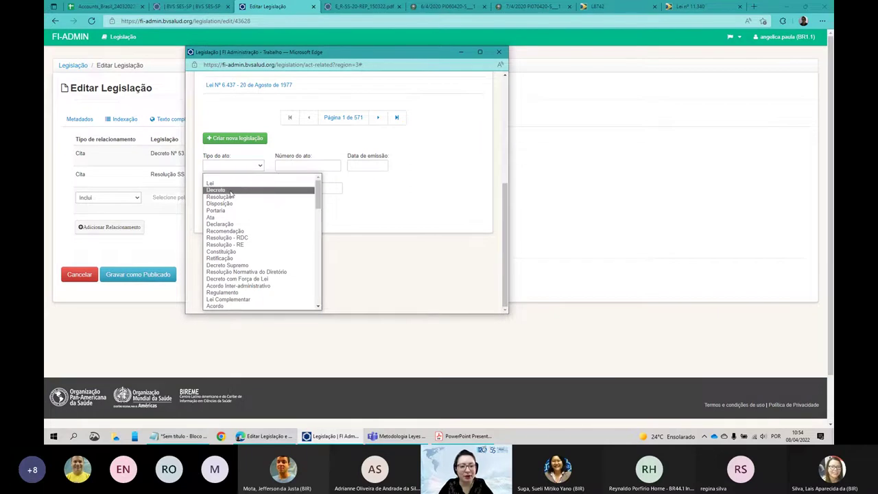
pyautogui.click(231, 198)
pyautogui.click(314, 165)
pyautogui.write('123')
pyautogui.click(386, 165)
pyautogui.write('2022')
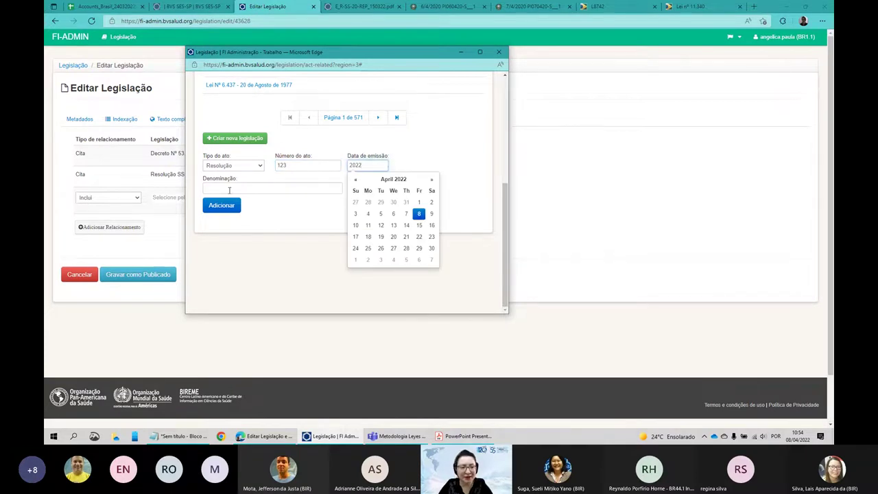
pyautogui.click(296, 189)
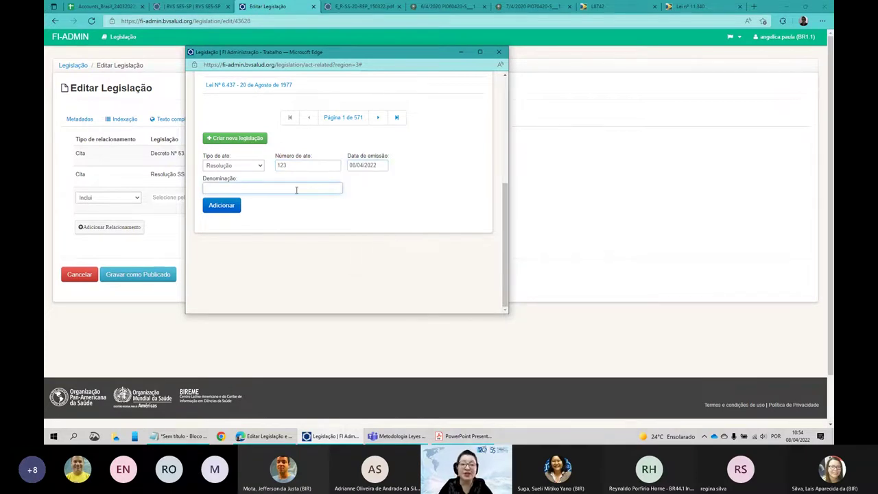
pyautogui.click(228, 210)
pyautogui.click(228, 209)
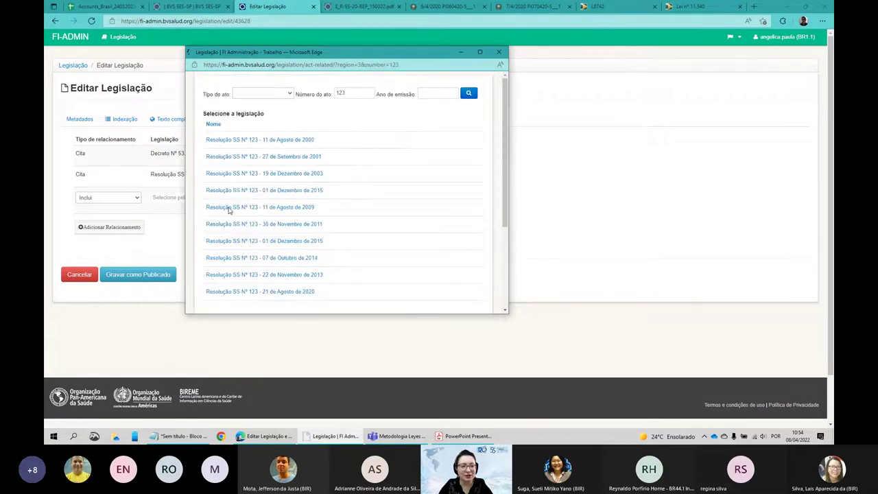
# Filter the acts numbered 123 by type Resolução and issue year 2022, and pick the matching act as the related legislation.
pyautogui.scroll(-1, 423, 194)
pyautogui.scroll(-3, 423, 195)
pyautogui.scroll(4, 422, 192)
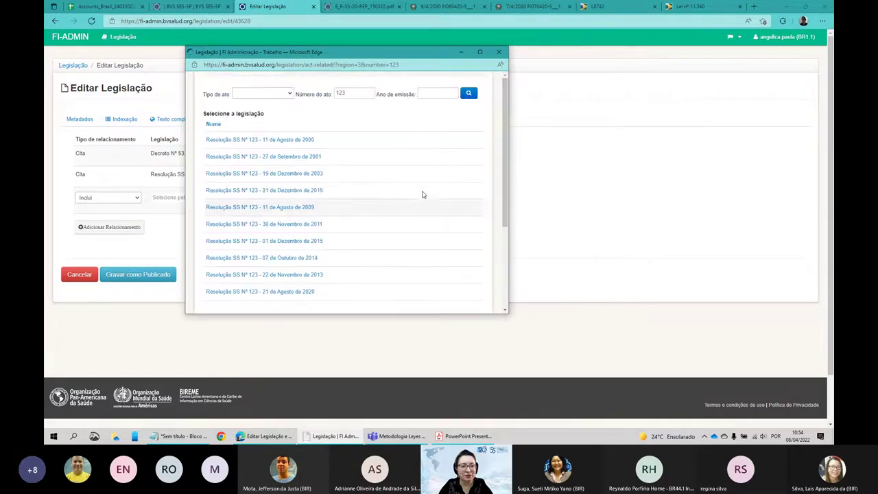
pyautogui.moveTo(331, 53); pyautogui.dragTo(358, 65)
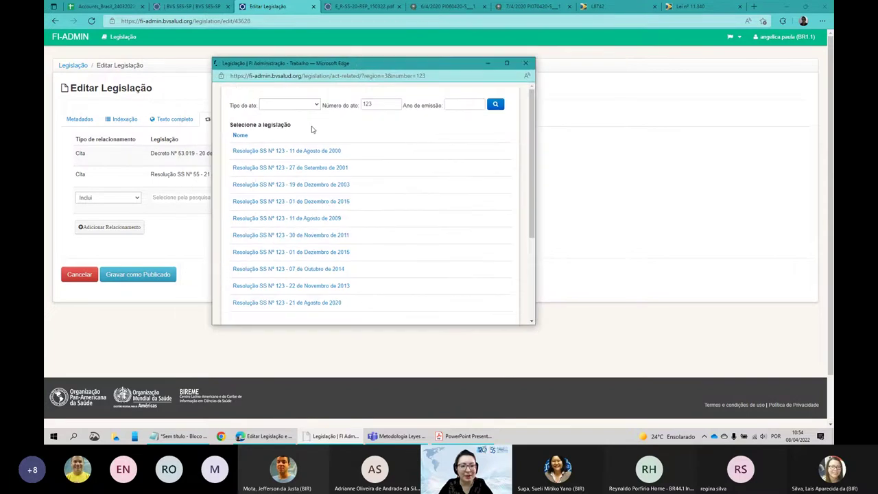
pyautogui.moveTo(382, 69); pyautogui.dragTo(437, 66)
pyautogui.scroll(-2, 433, 155)
pyautogui.scroll(2, 432, 155)
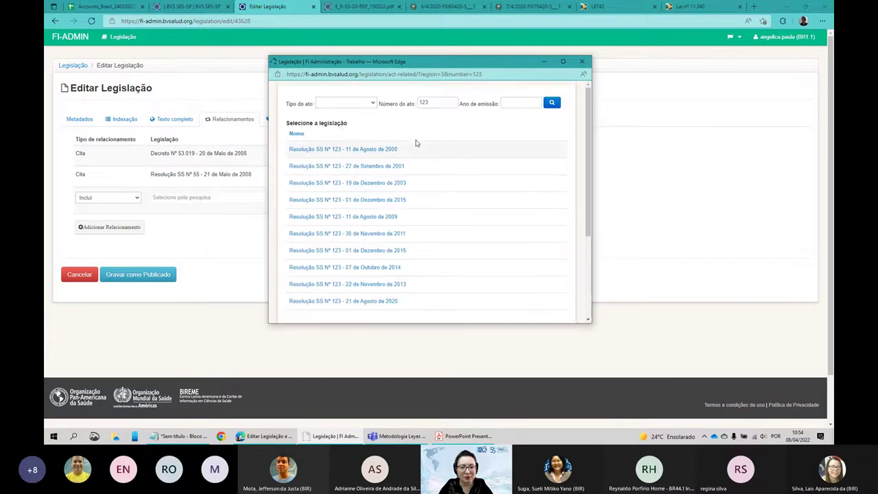
pyautogui.click(362, 103)
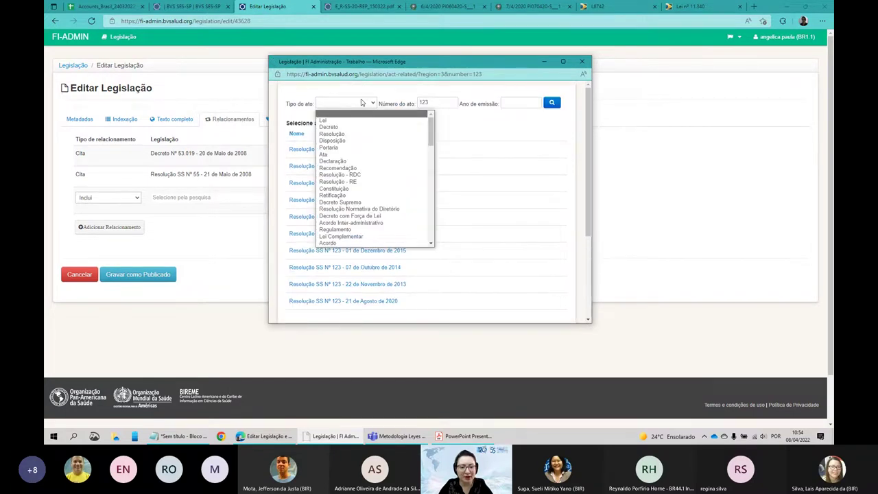
pyautogui.click(332, 134)
pyautogui.click(517, 101)
pyautogui.write('2022')
pyautogui.click(552, 103)
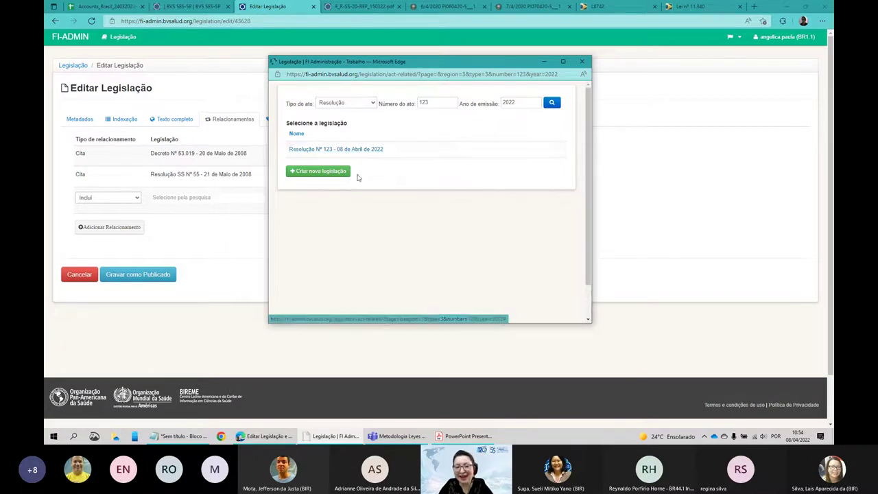
pyautogui.click(331, 149)
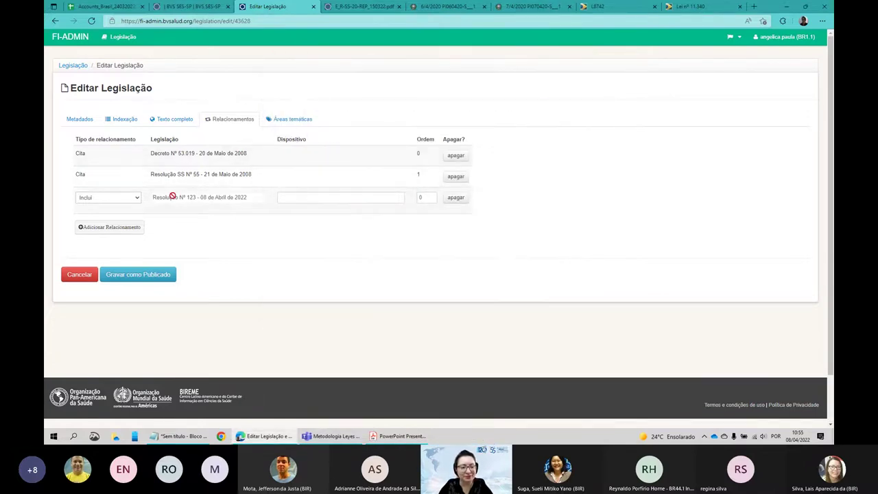
# Examine how the BVS SES-SP portal displays the altered provisions of Decreto Executivo Nº 66.635 compared with the relationship's Dispositivo field.
pyautogui.click(283, 197)
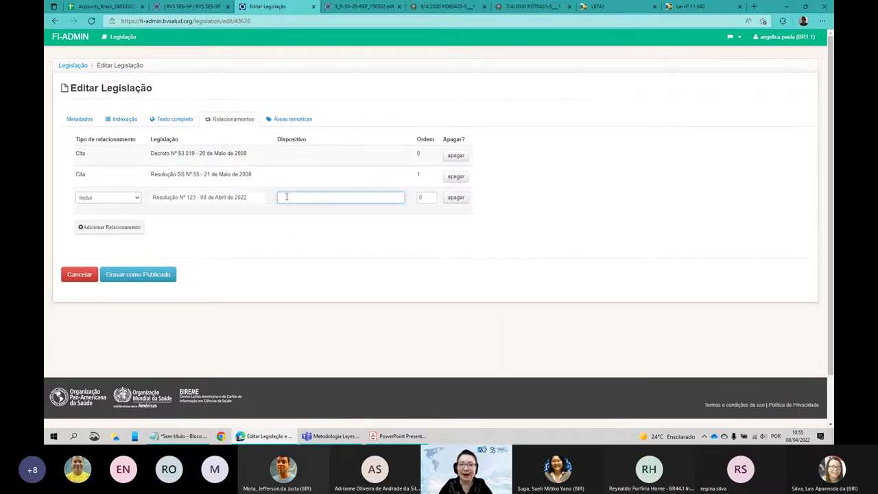
pyautogui.click(204, 6)
pyautogui.scroll(-3, 196, 134)
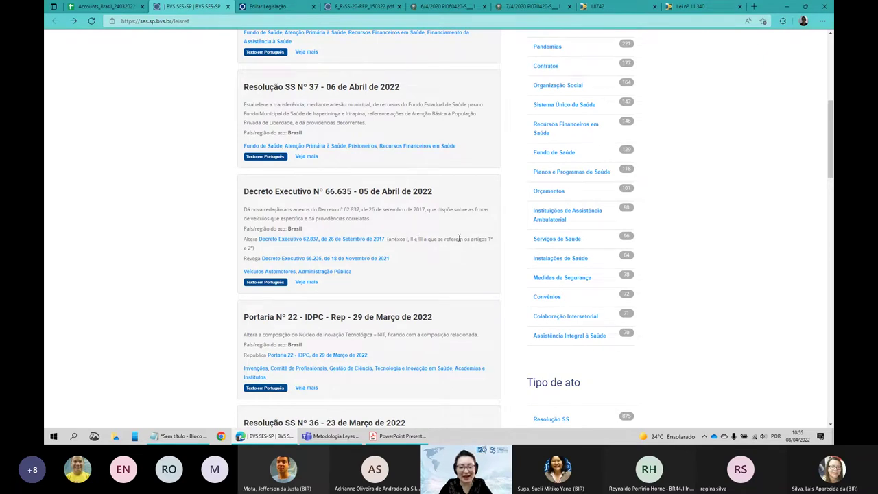
pyautogui.moveTo(388, 238); pyautogui.dragTo(249, 249)
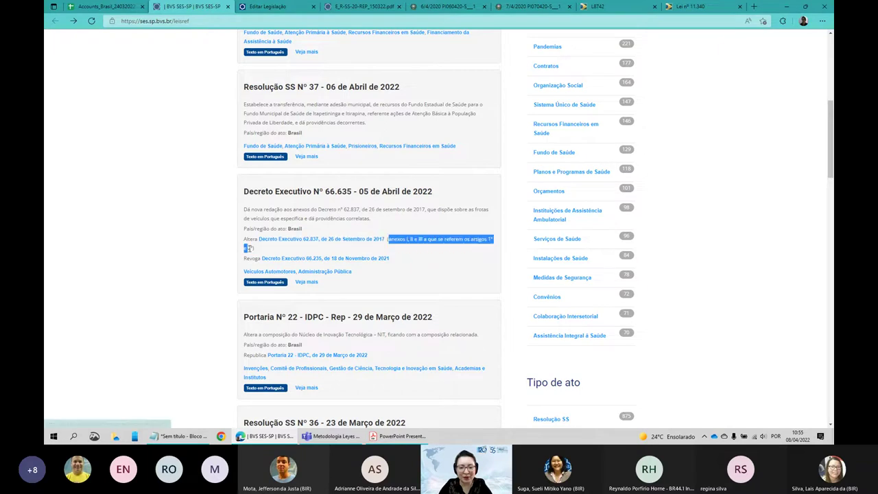
pyautogui.click(288, 5)
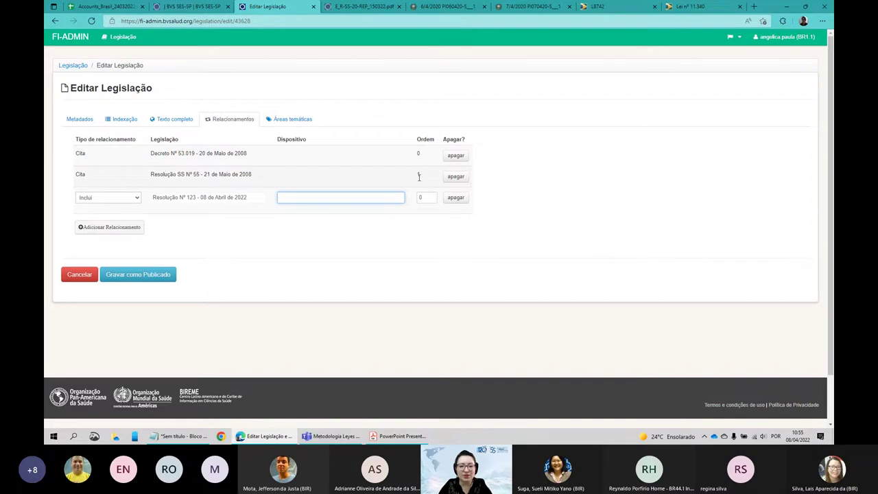
pyautogui.click(194, 10)
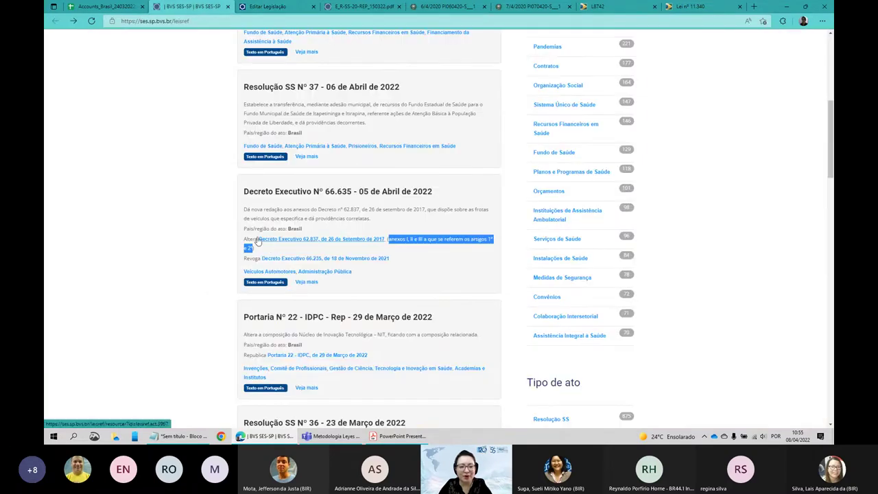
pyautogui.click(271, 7)
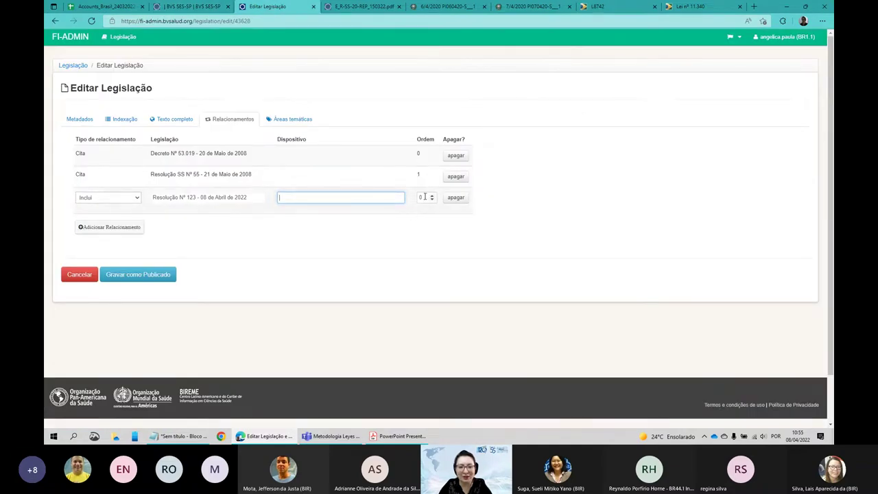
# Examine the acts cited in the Resolução SS-20 PDF alongside the record's relationships.
pyautogui.click(382, 96)
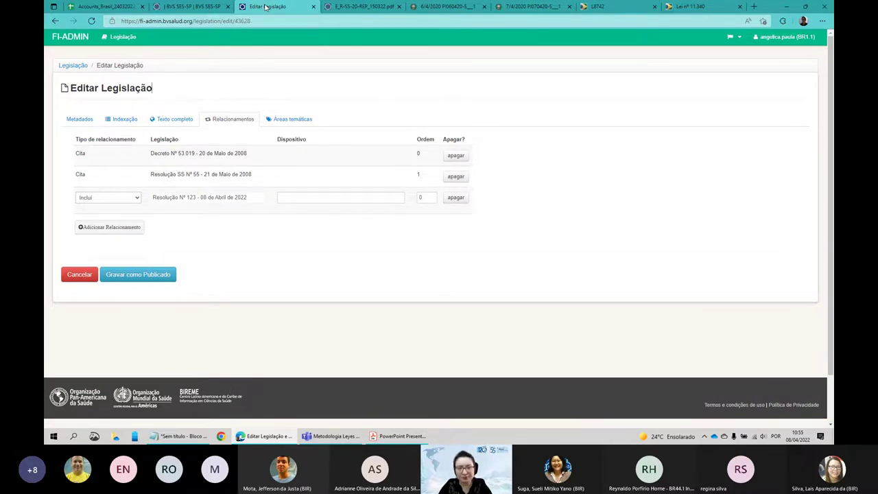
pyautogui.hotkey('ctrl', 'Tab')
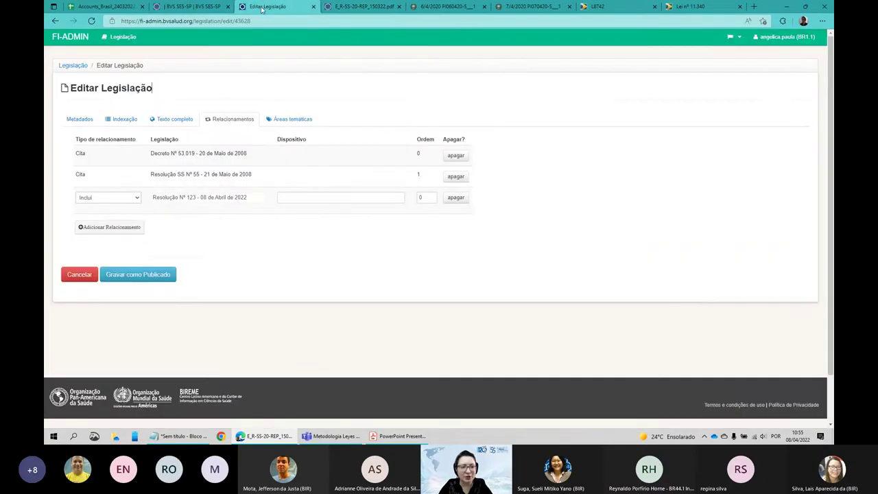
pyautogui.click(263, 9)
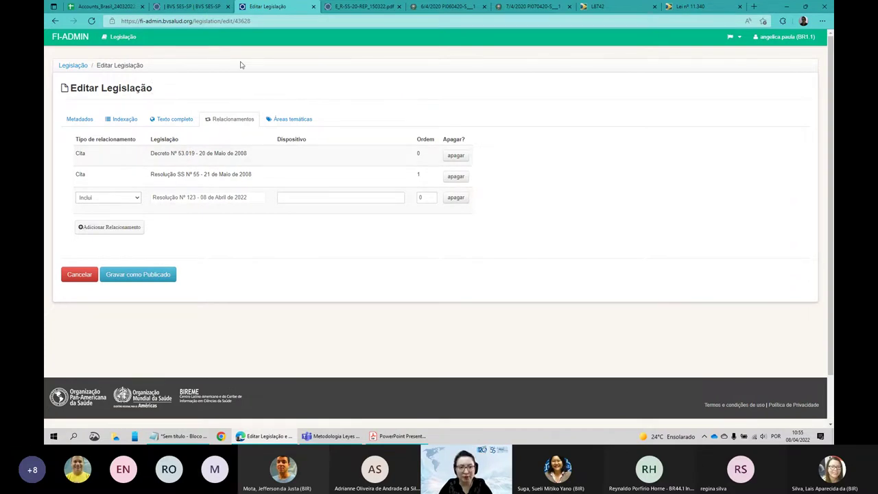
pyautogui.hotkey('ctrl', 'Tab')
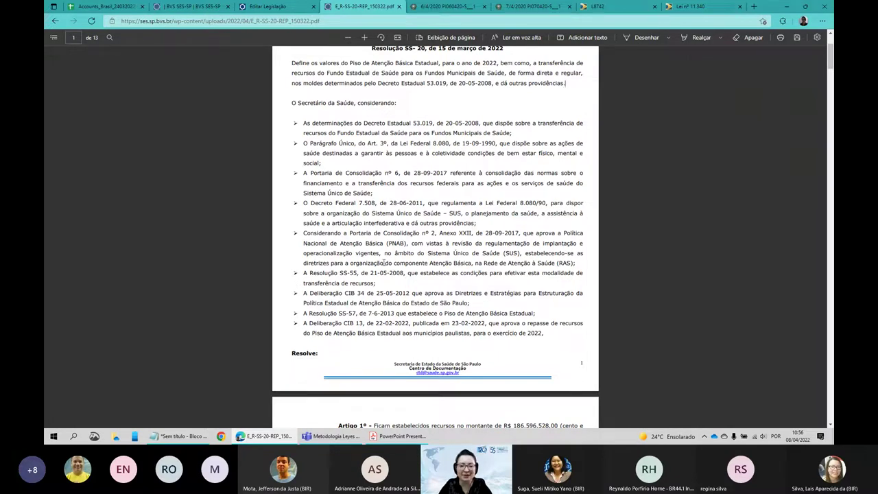
# Return to the legislation record and delete the Inclui relationship to Resolução Nº 123.
pyautogui.click(269, 6)
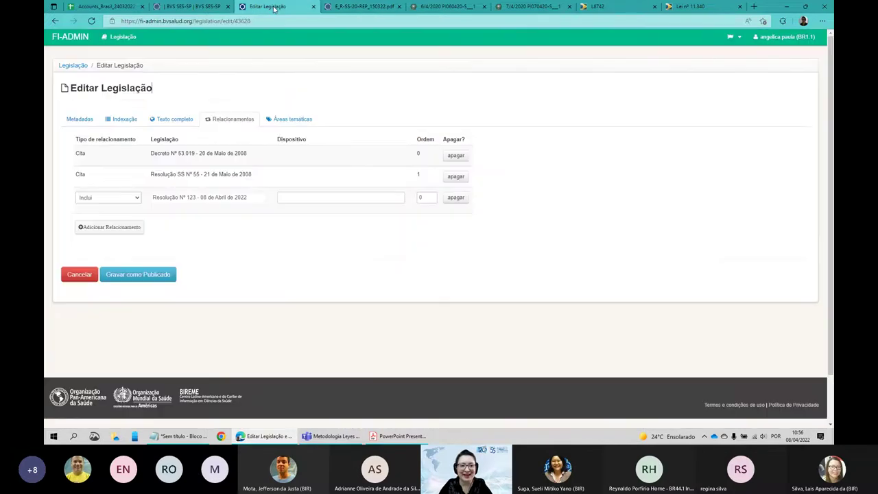
pyautogui.click(455, 197)
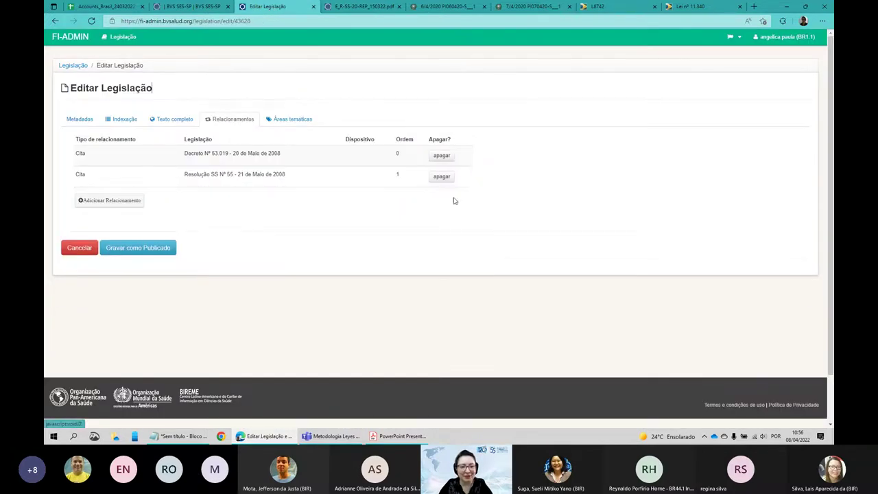
# Examine the thematic areas assigned to the record.
pyautogui.click(274, 120)
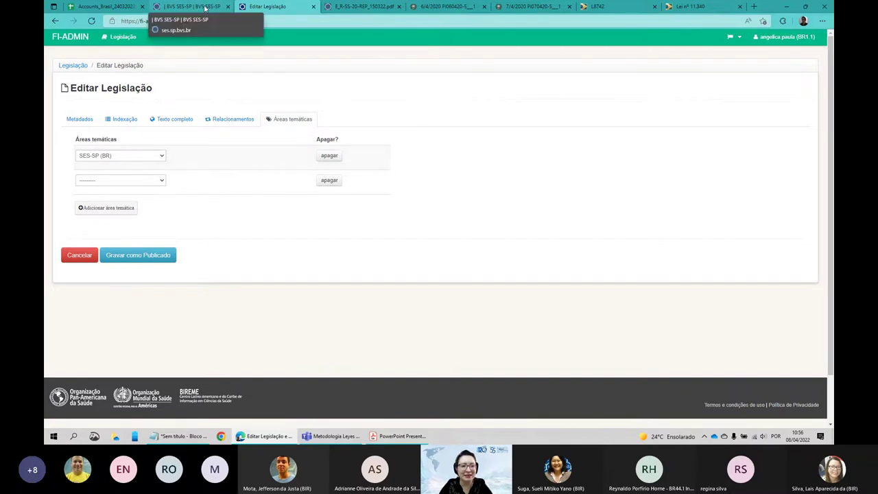
pyautogui.click(161, 157)
pyautogui.click(162, 156)
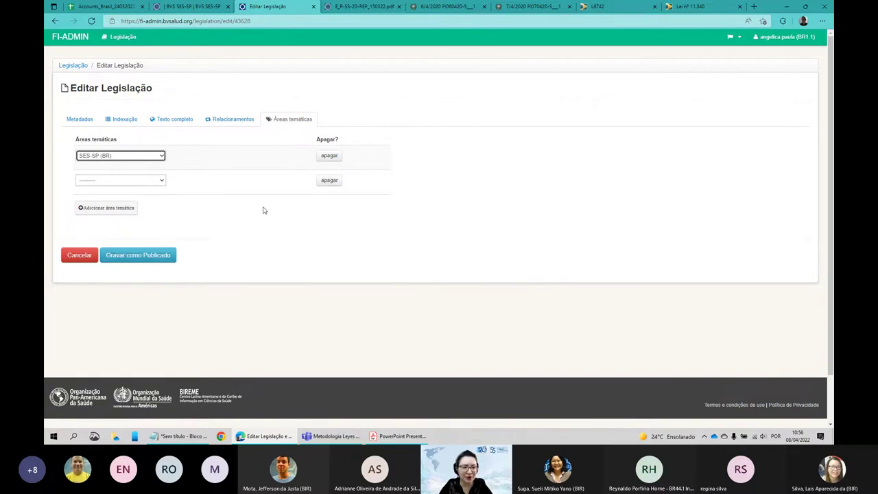
# Copy the number 53.019 of the cited decree from the record's relationships.
pyautogui.click(236, 122)
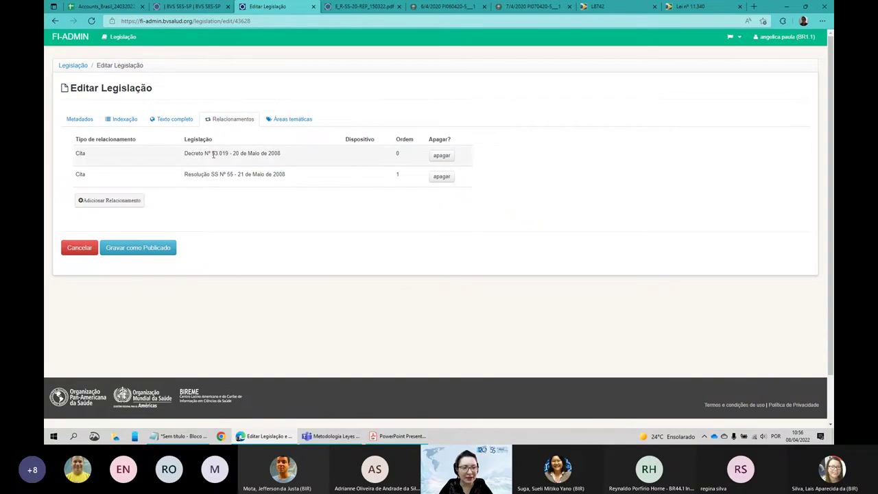
pyautogui.moveTo(212, 154); pyautogui.dragTo(232, 154)
pyautogui.hotkey('ctrl', 'c')
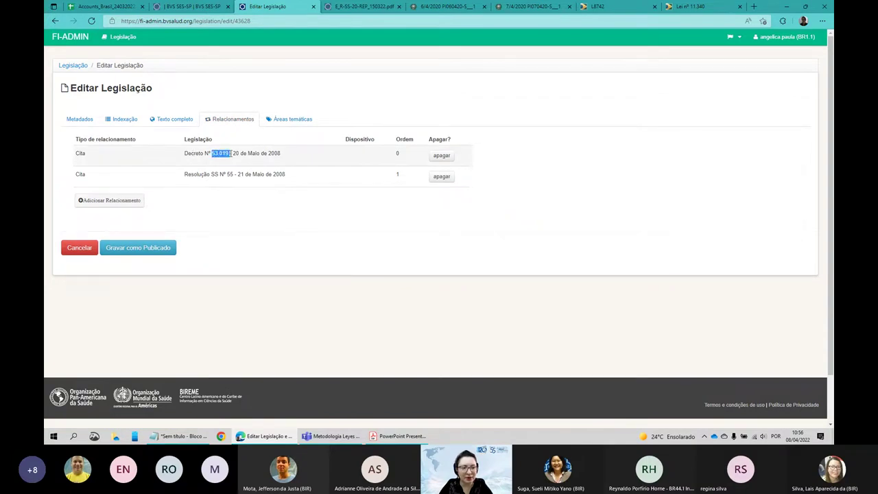
# Open the Resolução Nº 123 record from the legislation list and review its metadata and relationship types.
pyautogui.click(72, 67)
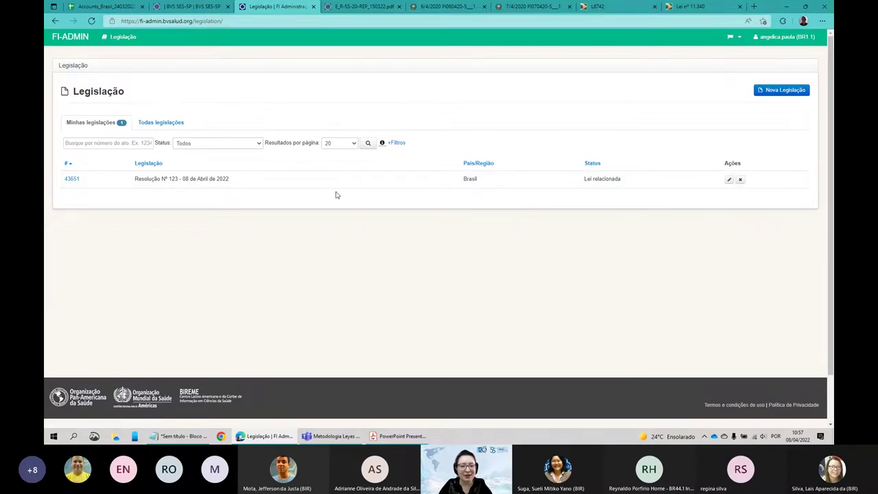
pyautogui.scroll(-3, 255, 172)
pyautogui.scroll(-3, 255, 172)
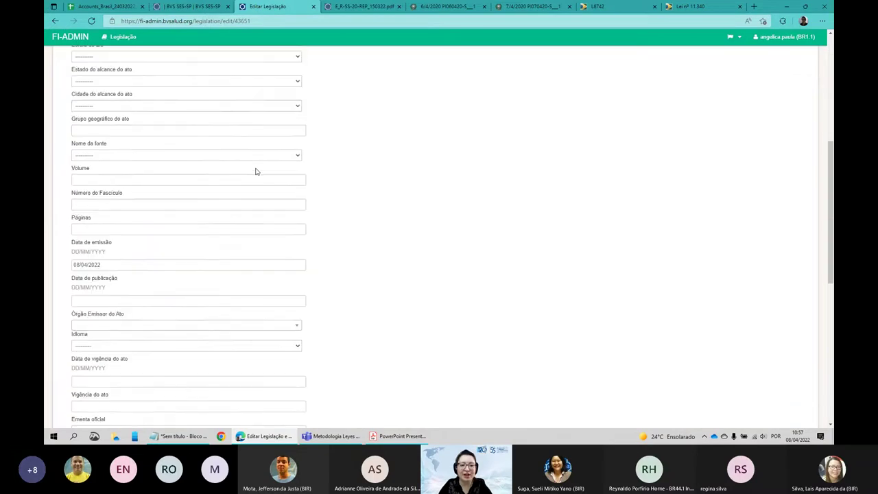
pyautogui.scroll(5, 256, 172)
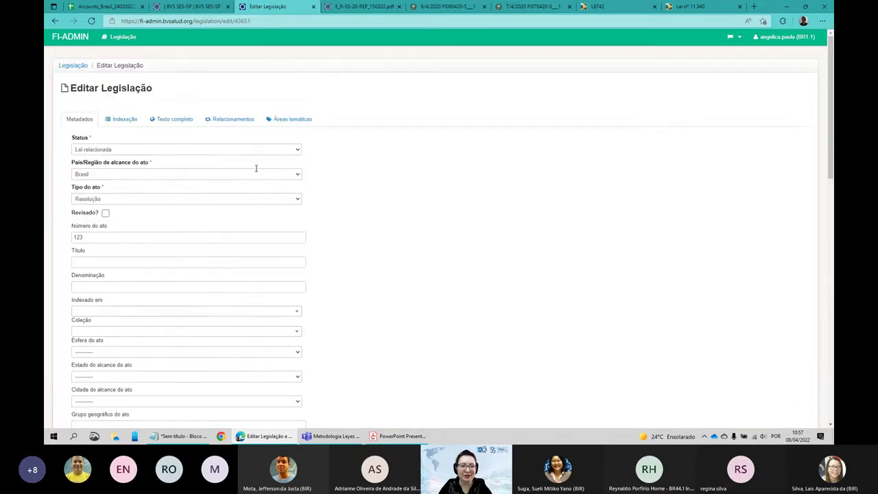
pyautogui.click(234, 120)
pyautogui.click(139, 156)
pyautogui.click(139, 156)
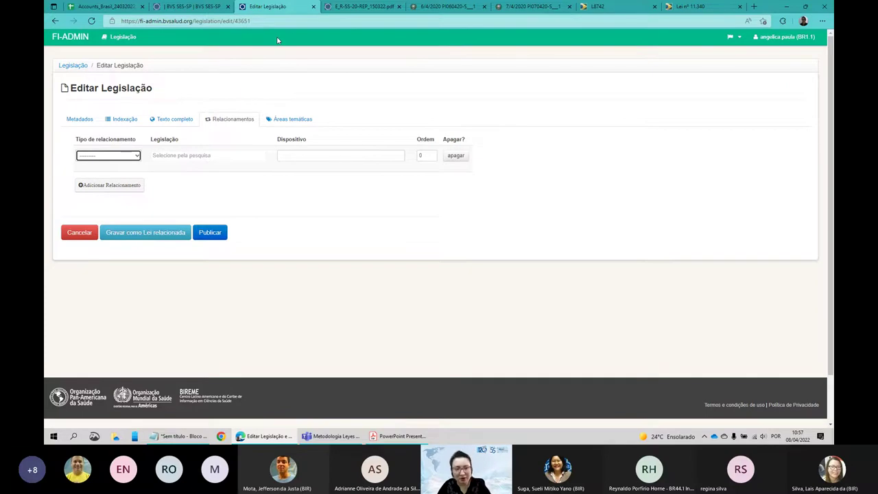
# Look at the heading and opening considerations of the Resolução SS-20 PDF, and return to the record being edited.
pyautogui.hotkey('ctrl', 'Tab')
pyautogui.scroll(3, 50, 65)
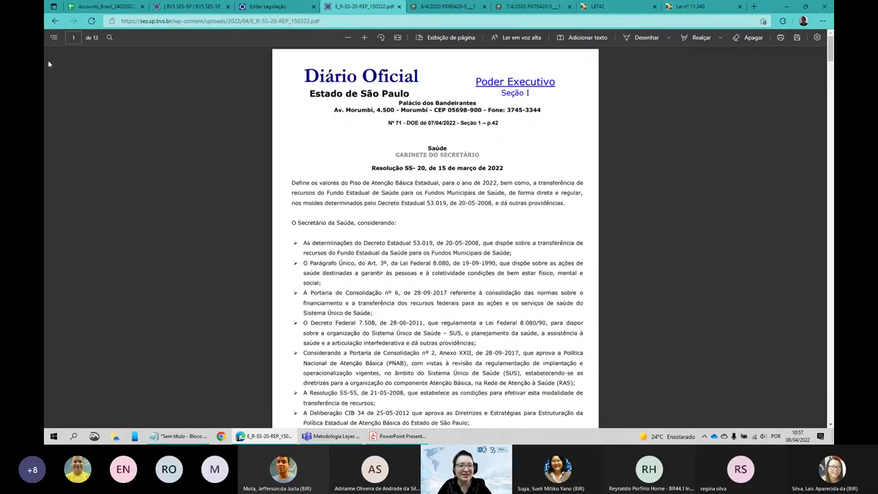
pyautogui.click(268, 7)
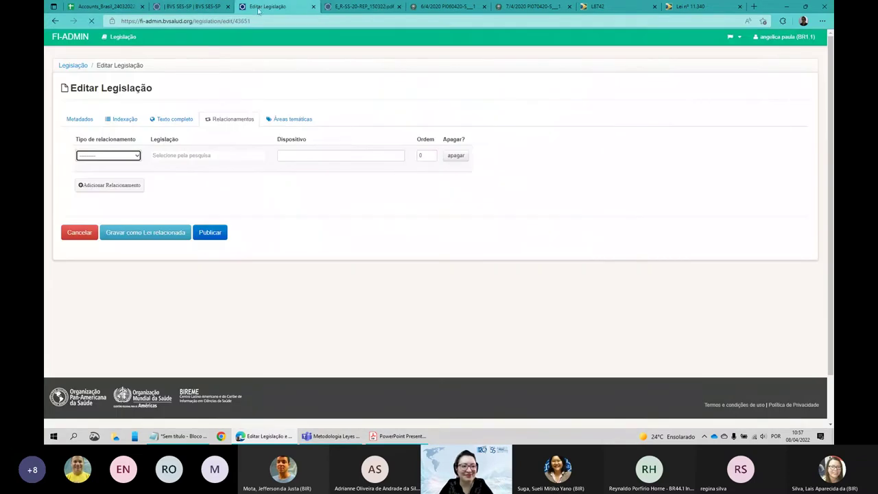
# Go back to the legislation list and show all legislations instead of only the user's own.
pyautogui.click(80, 66)
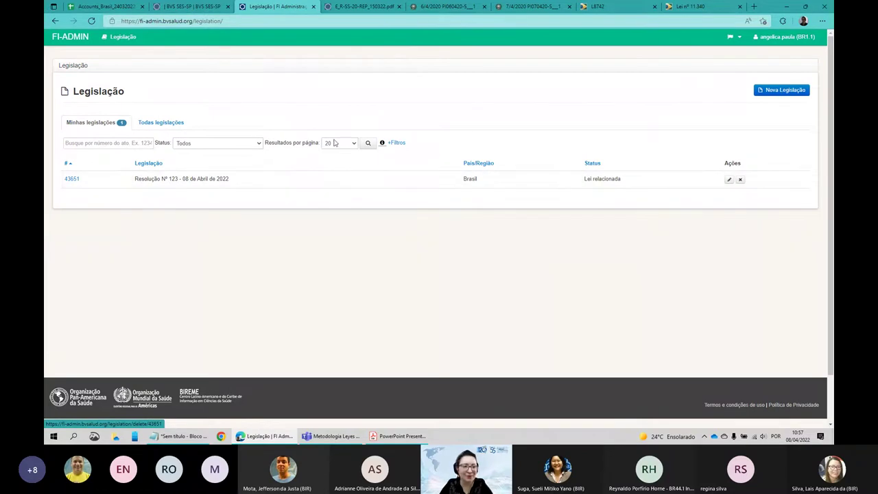
pyautogui.click(159, 126)
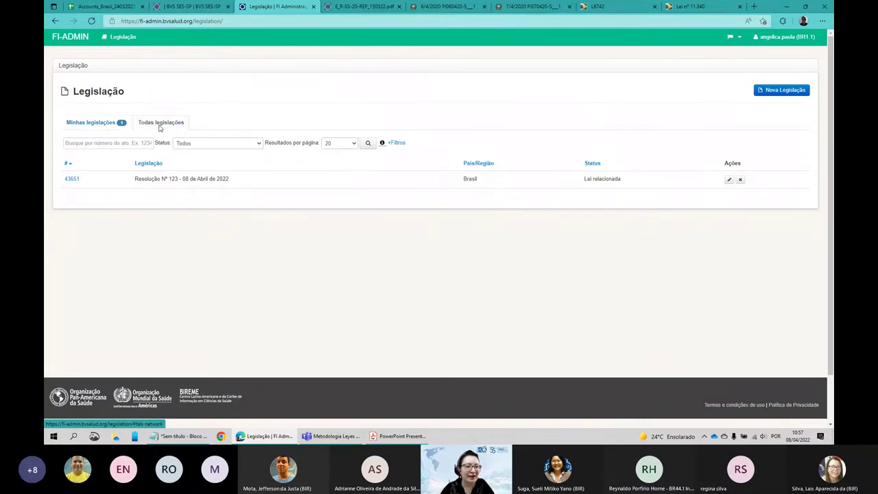
# Search all legislations for act number 53.019 and open the record of the decree dated 20 de Maio de 2008.
pyautogui.click(137, 142)
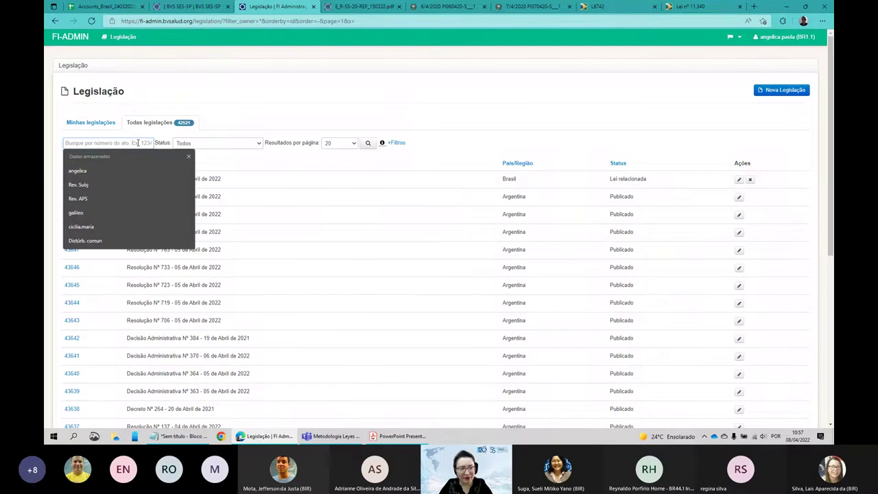
pyautogui.hotkey('ctrl', 'v')
pyautogui.click(187, 144)
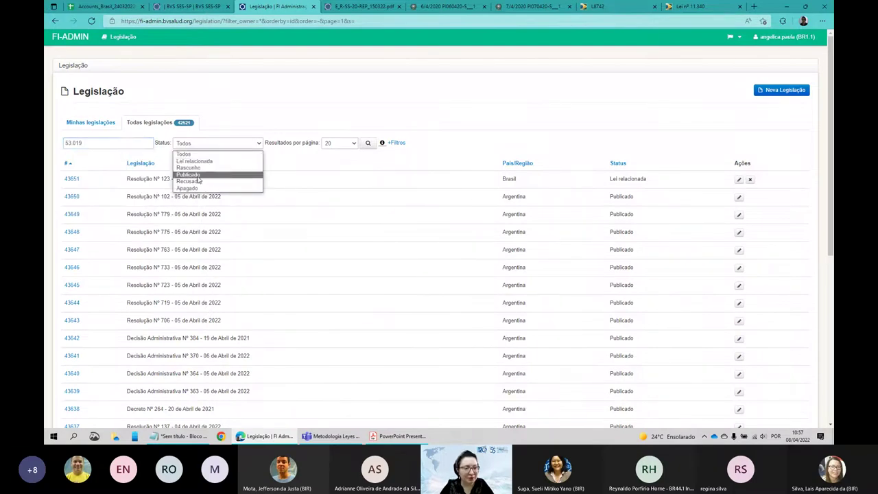
pyautogui.click(348, 114)
pyautogui.click(367, 144)
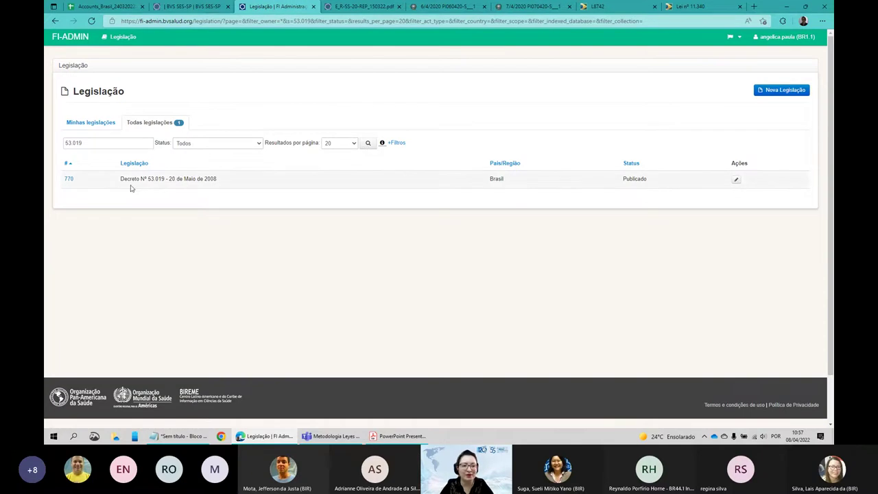
pyautogui.click(69, 179)
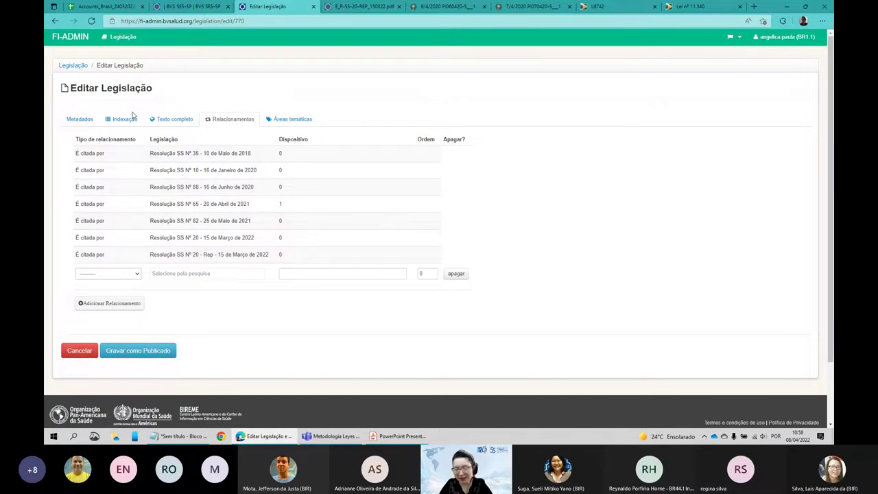
# Go back to the list of all legislations and filter it by the index database SES-RJ - Sec. Est. Saúde RJ.
pyautogui.click(81, 66)
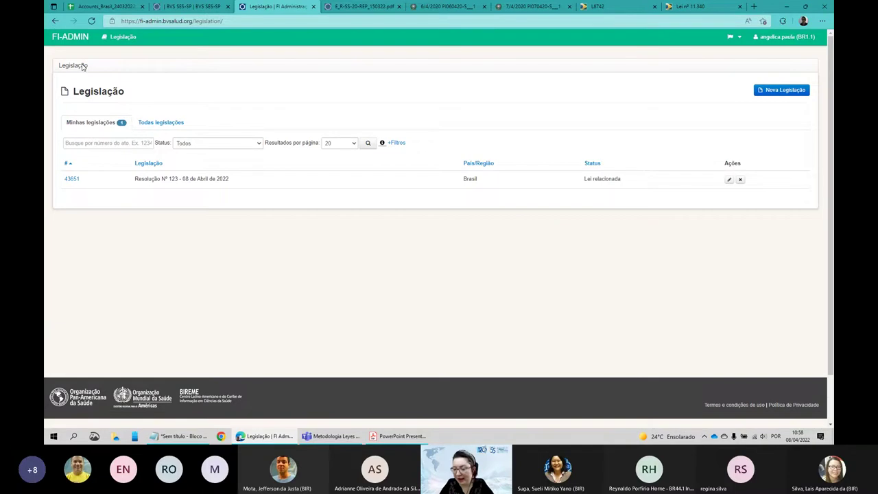
pyautogui.click(177, 122)
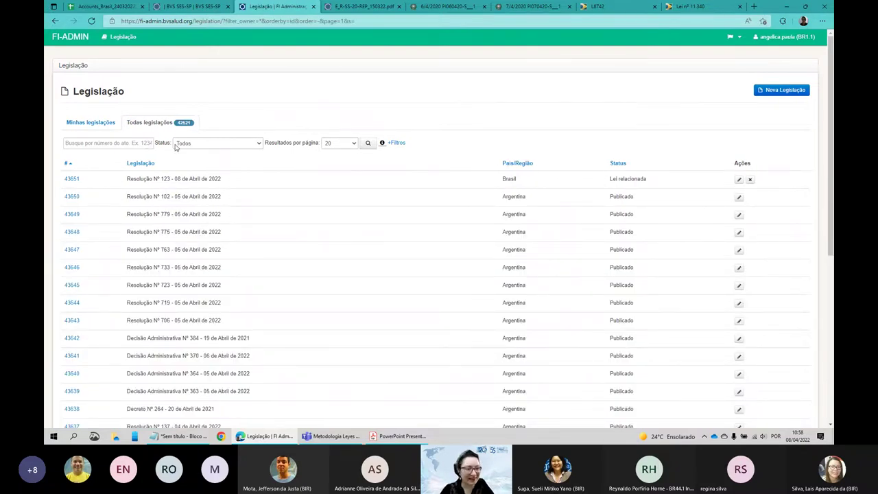
pyautogui.click(406, 142)
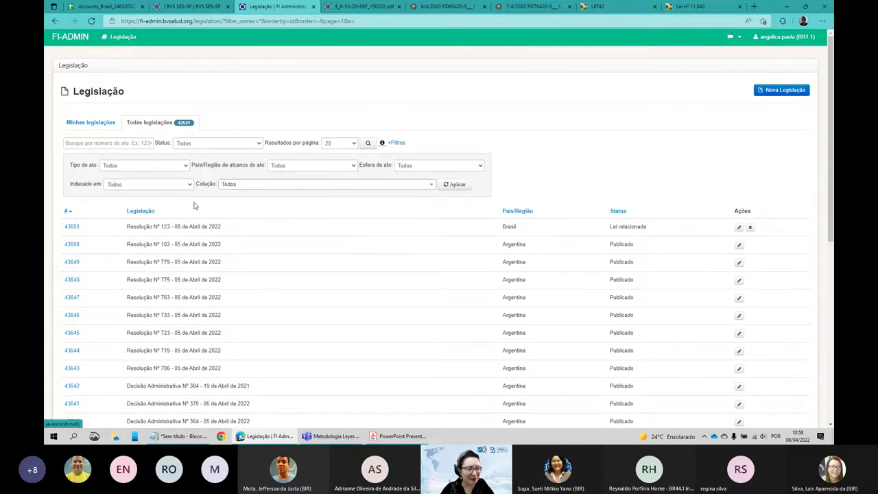
pyautogui.click(187, 185)
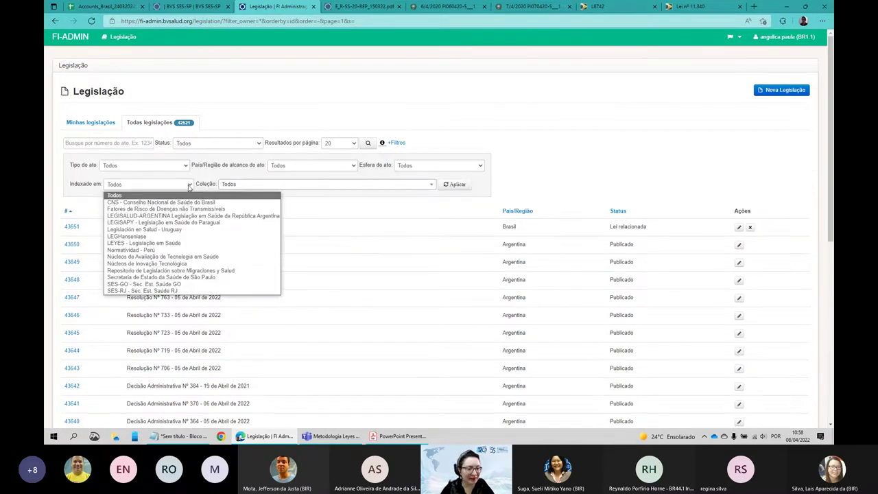
pyautogui.click(173, 290)
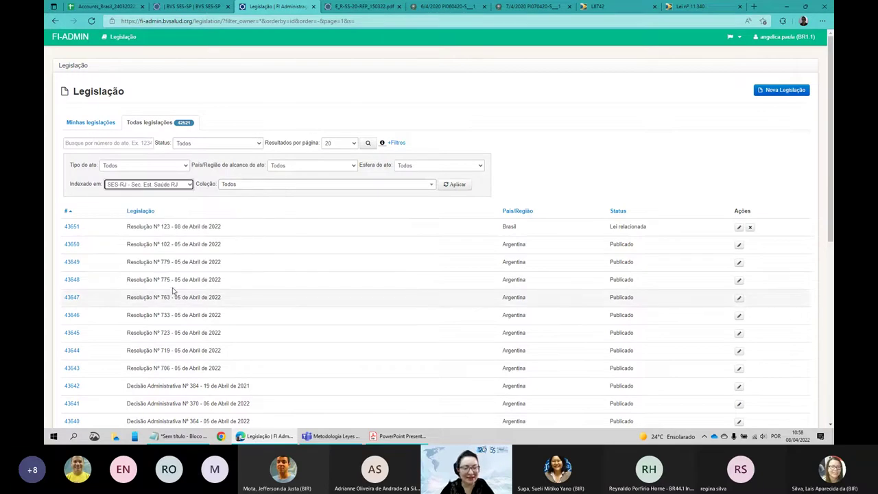
pyautogui.click(456, 185)
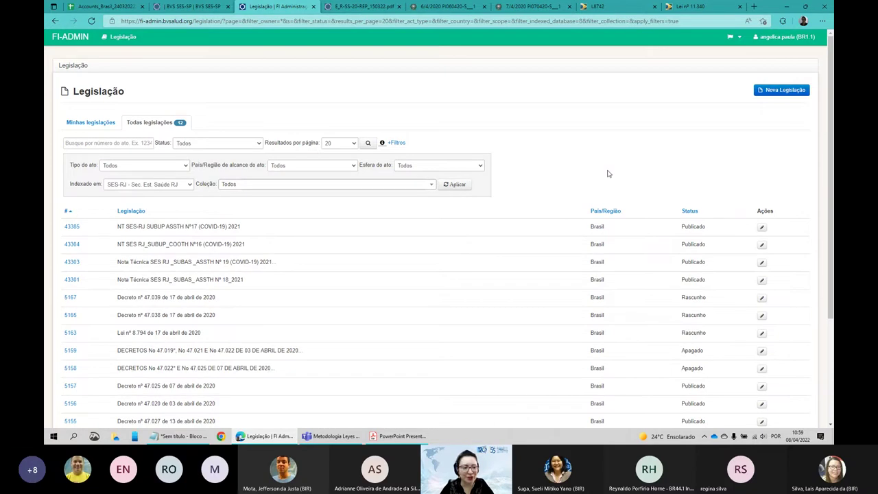
pyautogui.scroll(-1, 599, 162)
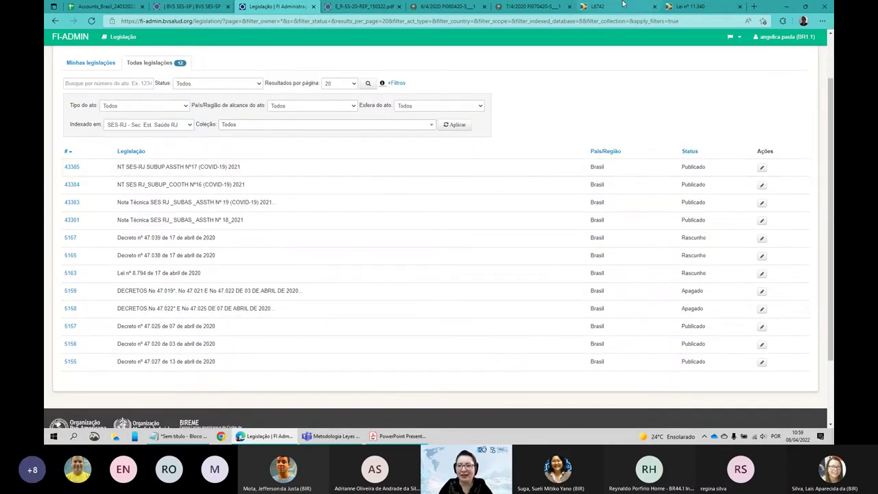
# Close the open web pages of the laws L8742 and Lei nº 11.340.
pyautogui.click(612, 7)
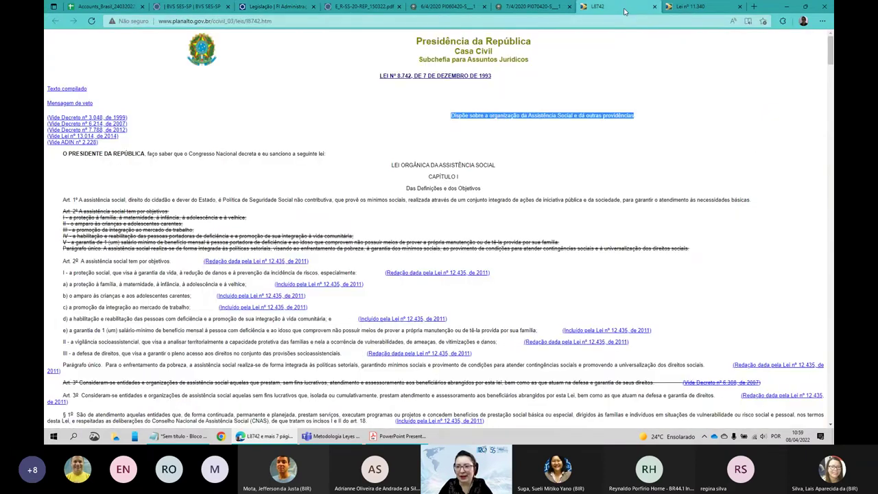
pyautogui.click(654, 6)
pyautogui.click(655, 7)
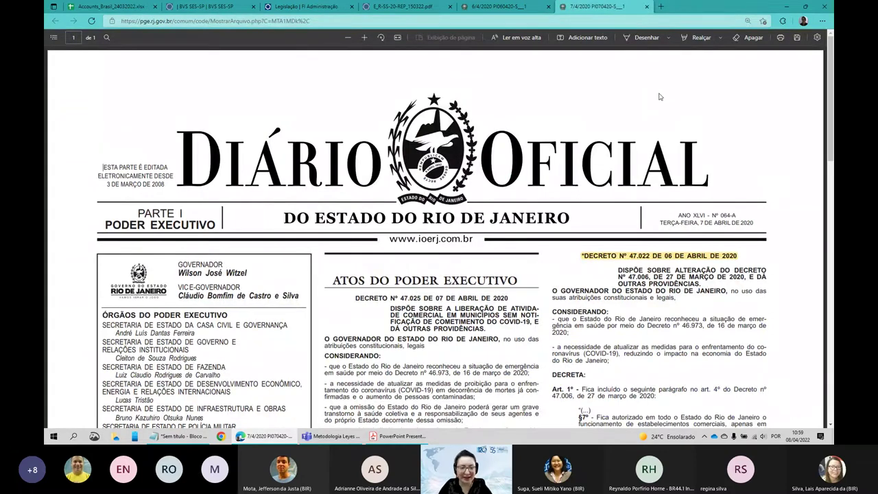
# Examine Decreto Nº 47.022 and its republication note in the 7/4/2020 gazette, comparing it with the 6/4/2020 issue.
pyautogui.scroll(-3, 660, 97)
pyautogui.scroll(-2, 659, 97)
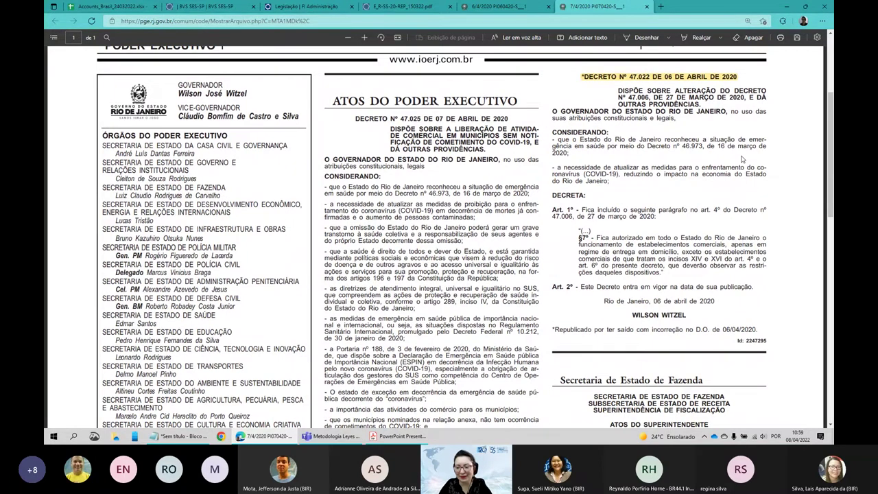
pyautogui.scroll(-2, 742, 159)
pyautogui.scroll(4, 741, 159)
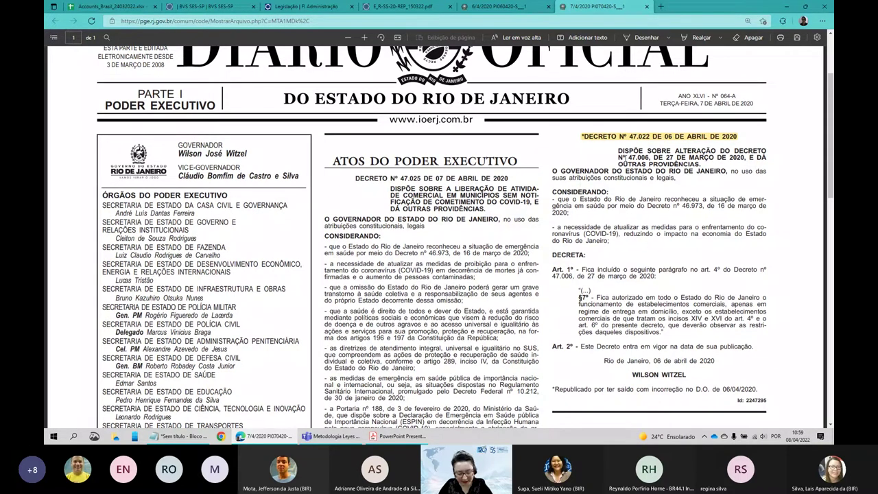
pyautogui.hotkey('ctrl', '3')
pyautogui.hotkey('ctrl', '4')
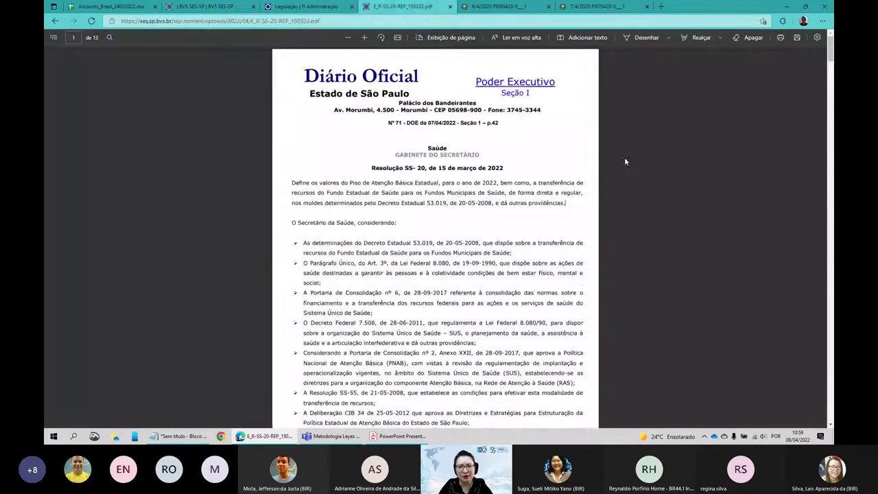
pyautogui.hotkey('ctrl', 'Tab')
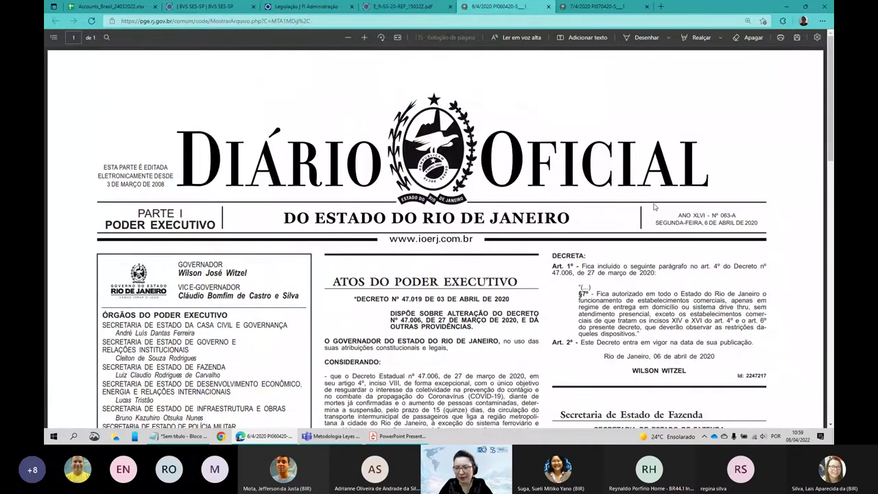
pyautogui.scroll(-3, 654, 206)
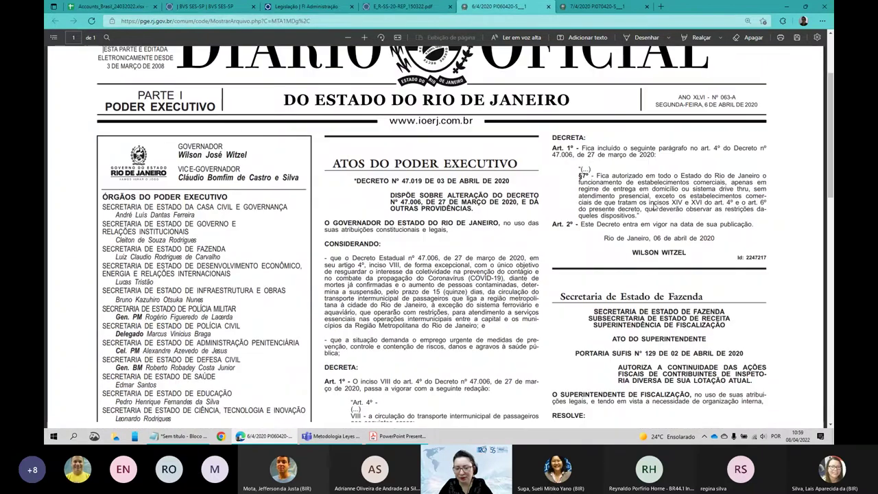
pyautogui.hotkey('ctrl', 'Tab')
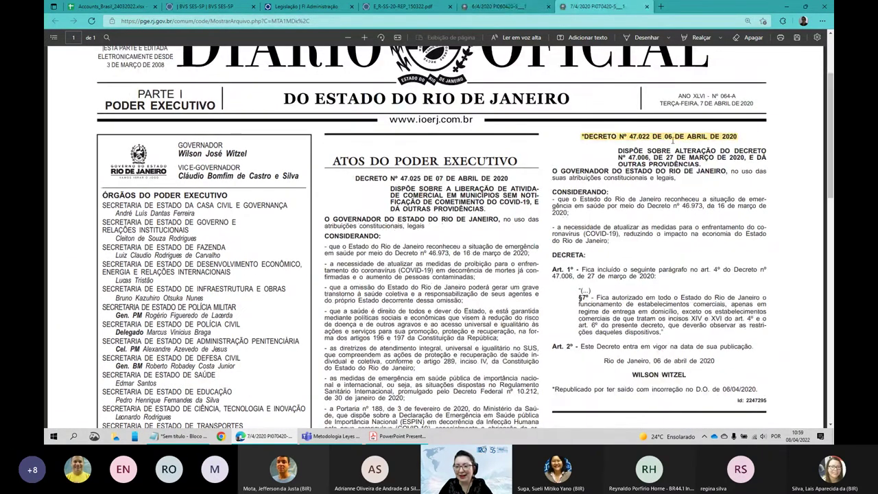
pyautogui.doubleClick(668, 136)
pyautogui.moveTo(554, 389); pyautogui.dragTo(649, 390)
pyautogui.click(641, 390)
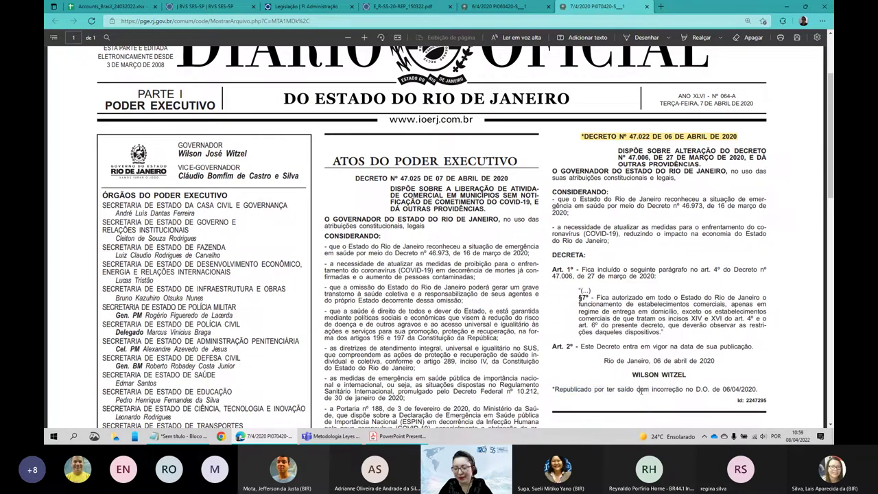
# Open the record covering decrees 47.022* and 47.025 from the legislation list, and check both decrees in the 7/4/2020 gazette.
pyautogui.click(276, 7)
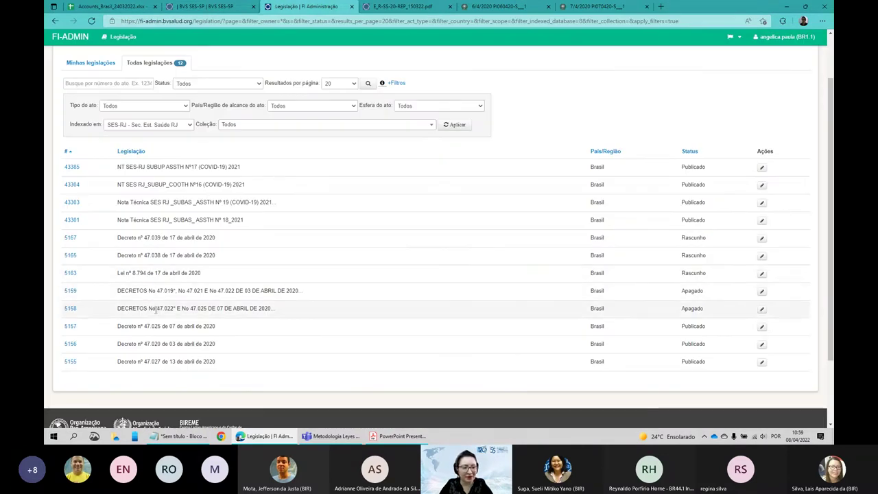
pyautogui.click(71, 309)
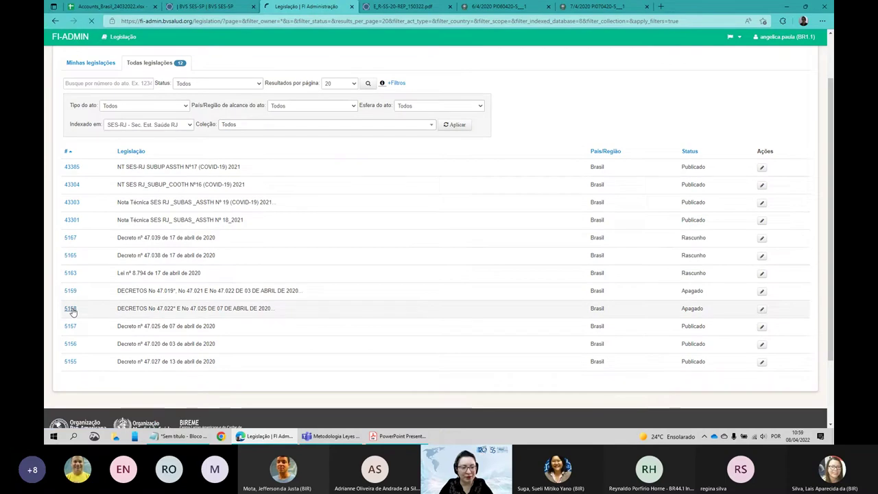
pyautogui.click(594, 7)
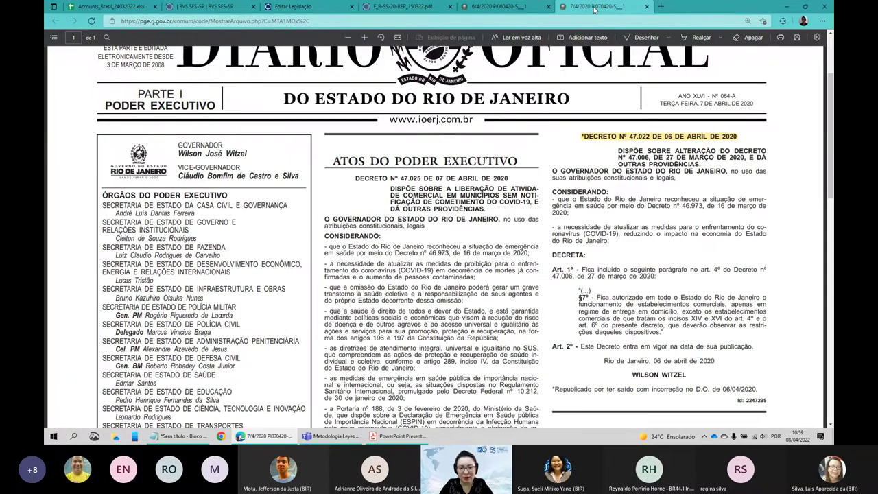
pyautogui.scroll(-3, 720, 165)
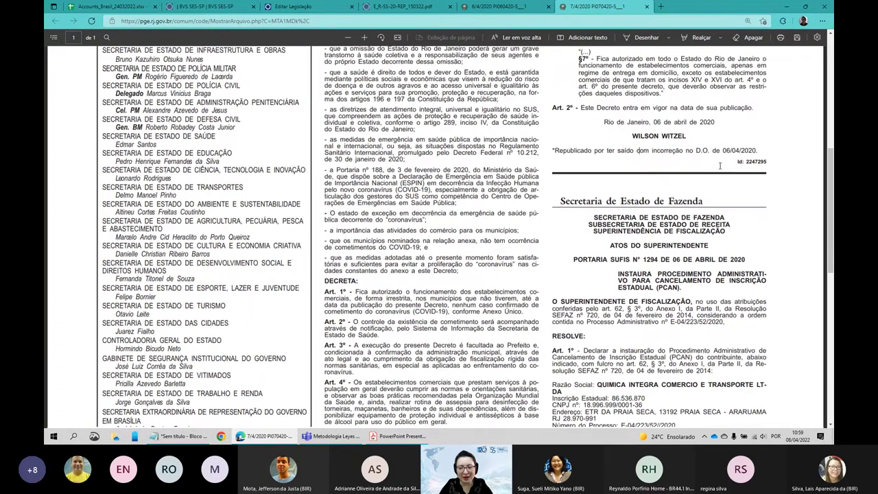
pyautogui.scroll(-6, 719, 165)
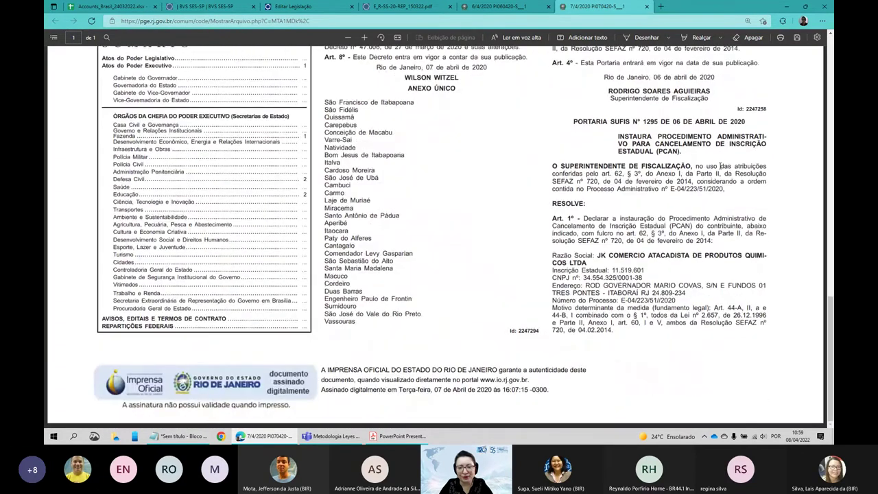
pyautogui.scroll(4, 720, 165)
pyautogui.scroll(6, 720, 165)
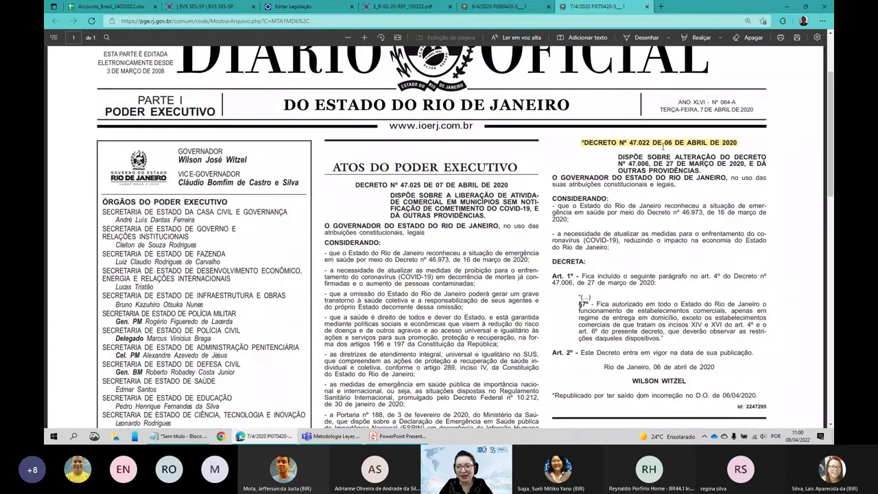
pyautogui.click(274, 7)
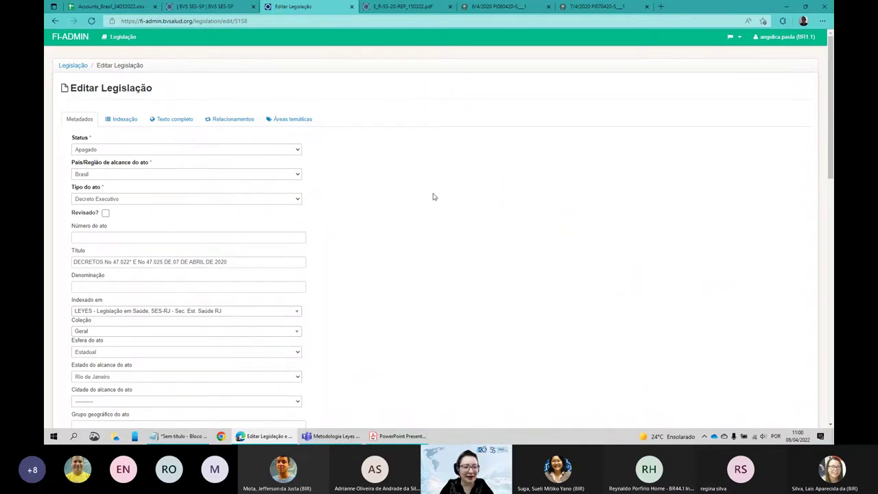
# Enter 47.022 as the act number in the record, keeping the act type Decreto Executivo.
pyautogui.scroll(-1, 426, 232)
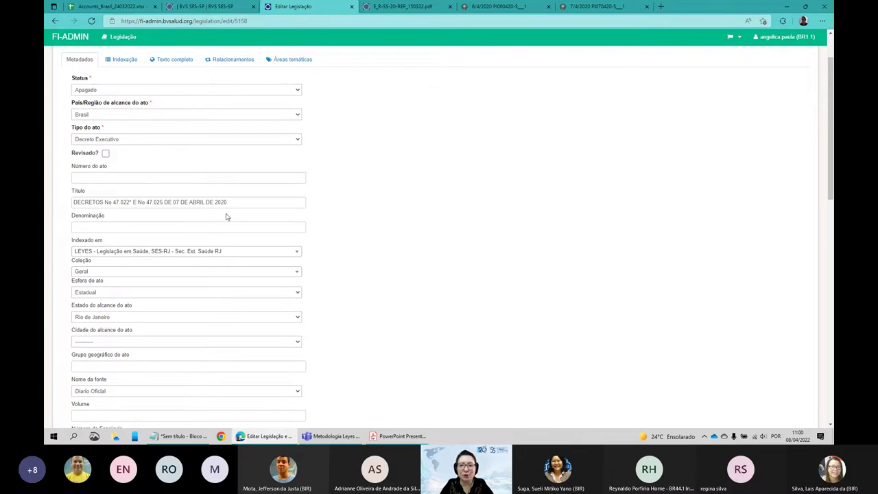
pyautogui.click(122, 141)
pyautogui.click(121, 143)
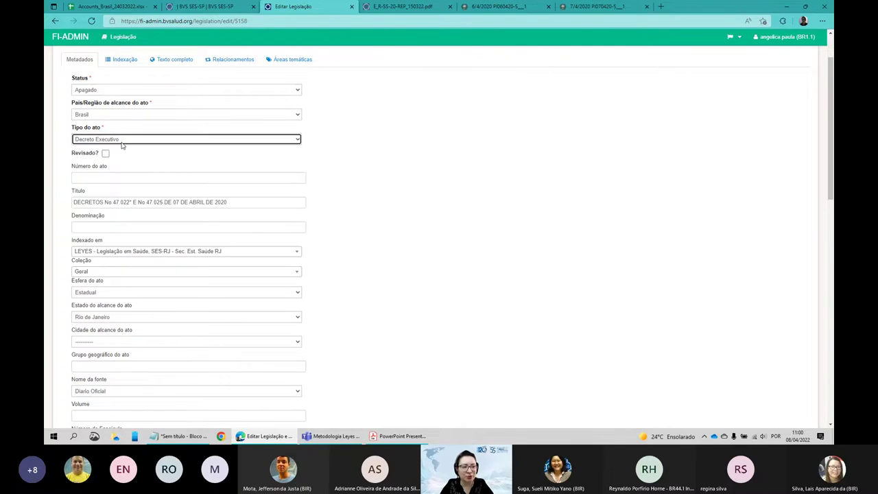
pyautogui.click(78, 178)
pyautogui.write('47')
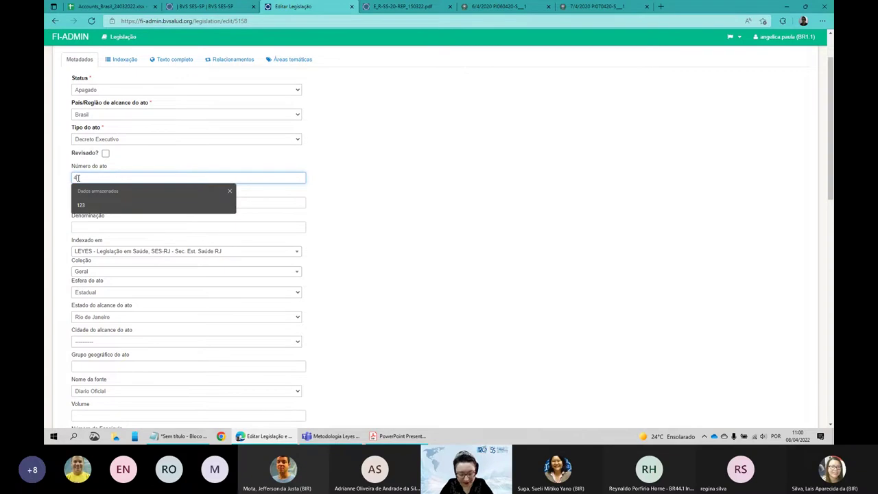
pyautogui.write('.022')
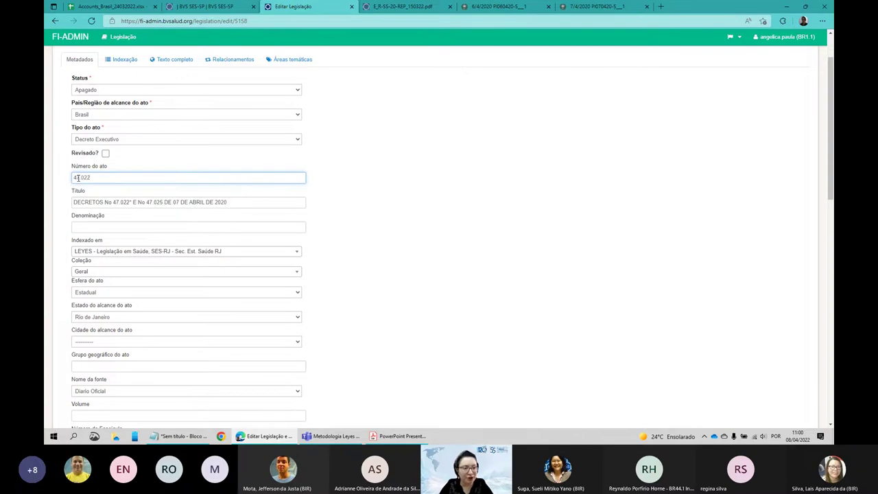
# Check the decree heading in the 7/4/2020 gazette, and clear the record's title covering the two decrees.
pyautogui.click(598, 8)
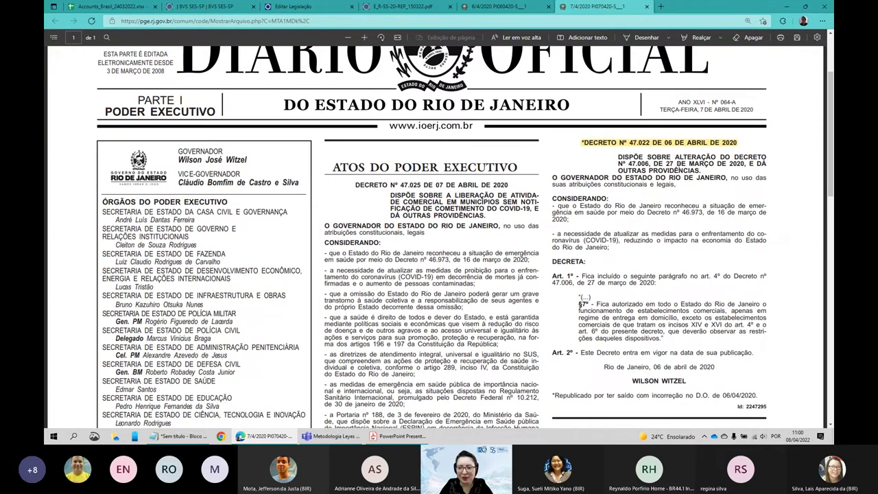
pyautogui.click(287, 7)
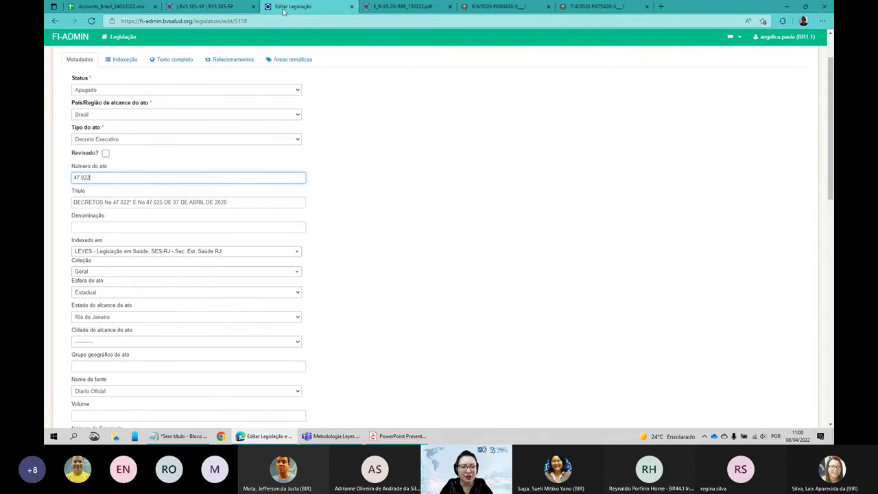
pyautogui.moveTo(227, 202); pyautogui.dragTo(53, 200)
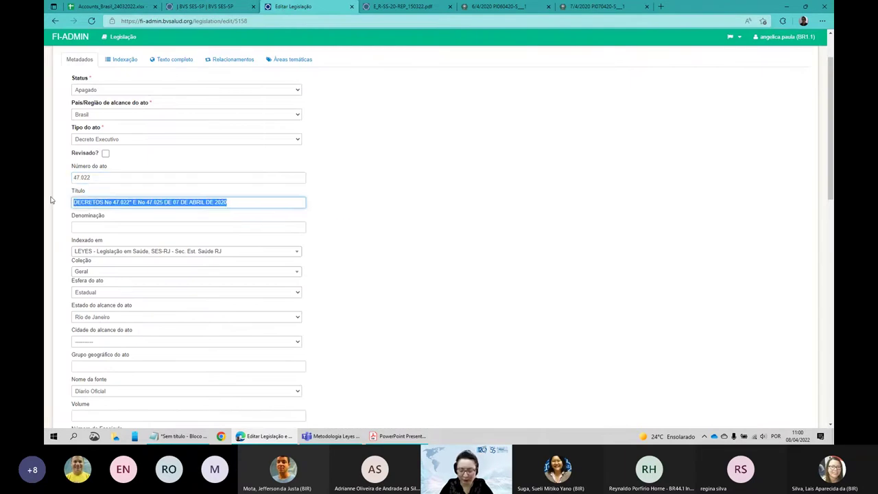
pyautogui.press('BackSpace')
pyautogui.click(367, 225)
pyautogui.scroll(-2, 180, 137)
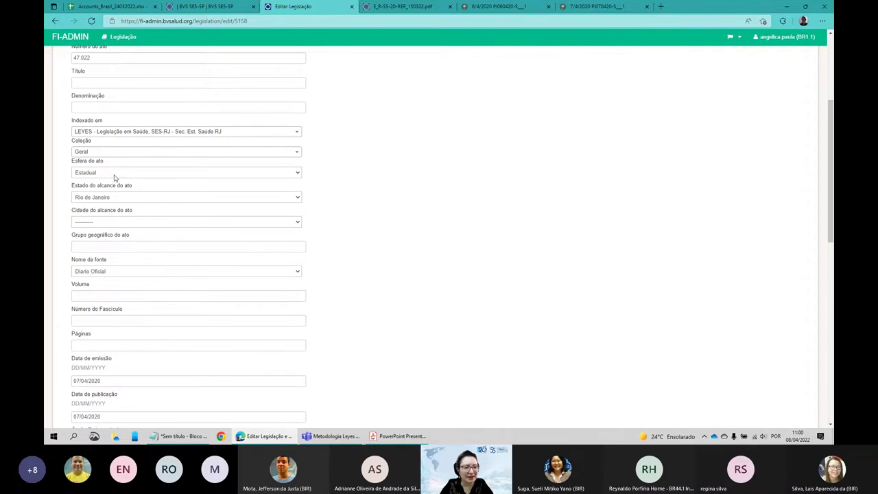
# Check the record's source name options, and look up the issue number and page details in the 7/4/2020 gazette.
pyautogui.scroll(-2, 117, 195)
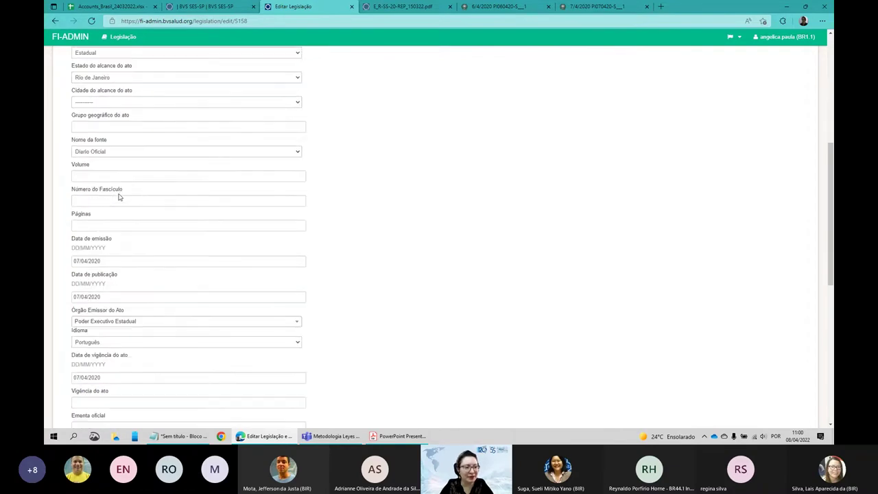
pyautogui.click(114, 152)
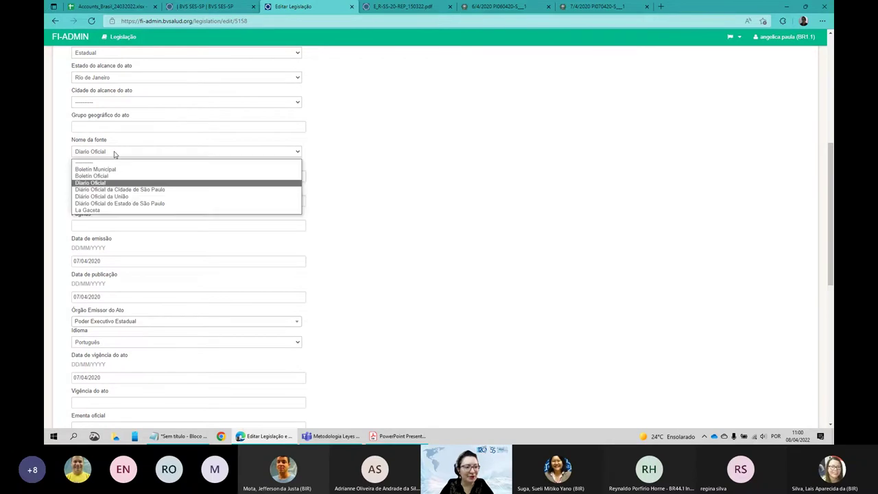
pyautogui.click(115, 154)
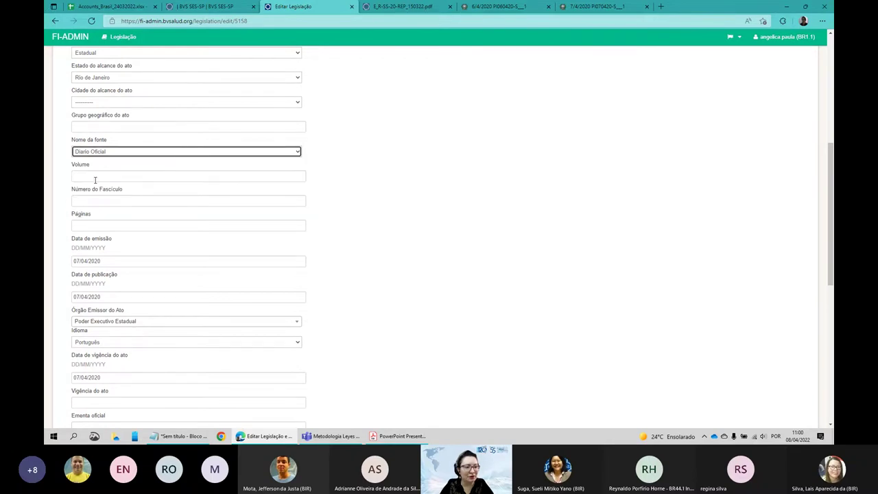
pyautogui.click(596, 7)
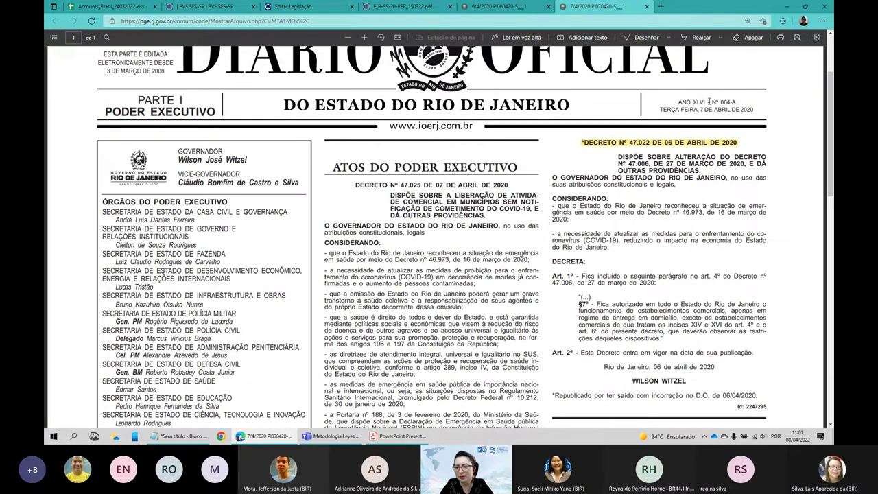
pyautogui.scroll(1, 709, 101)
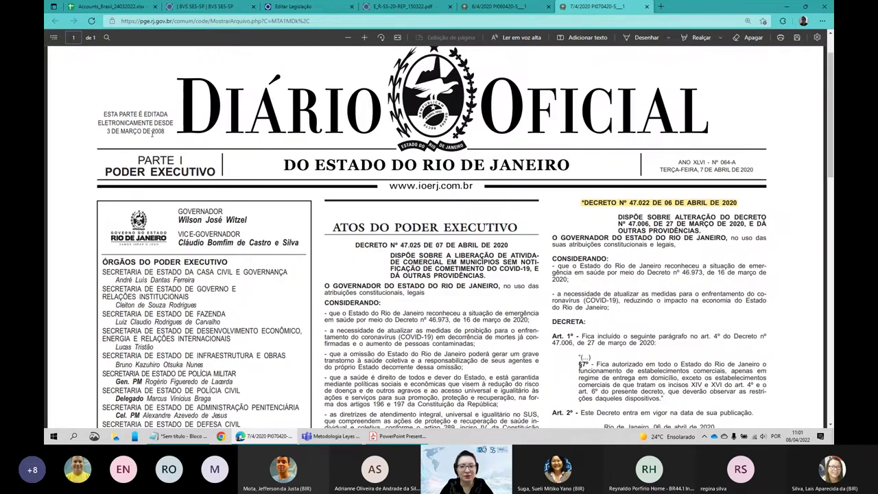
pyautogui.scroll(-3, 214, 133)
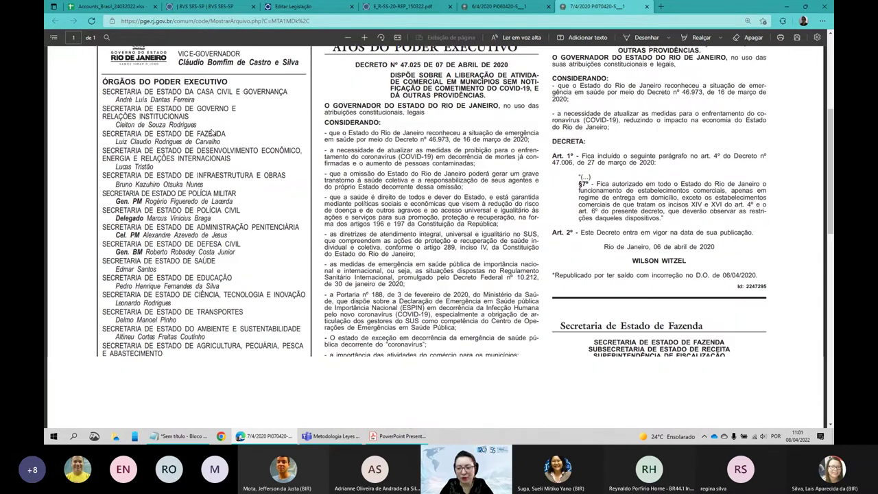
pyautogui.scroll(-4, 213, 133)
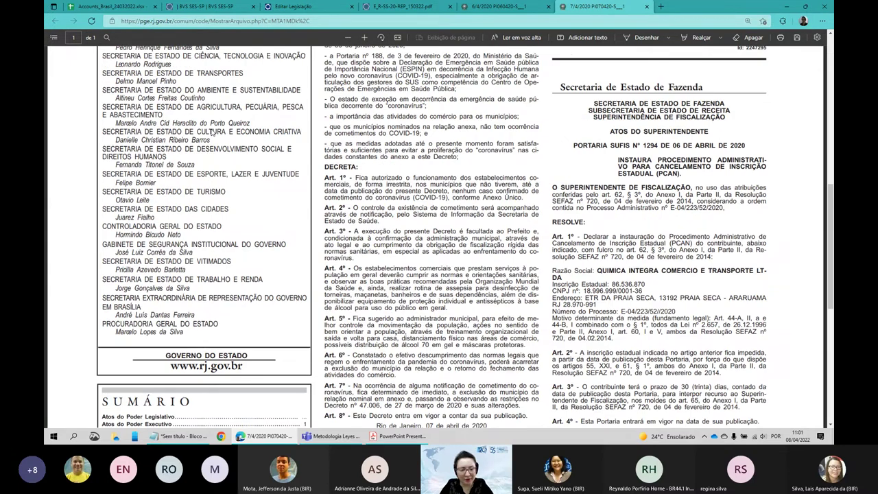
pyautogui.scroll(-6, 213, 133)
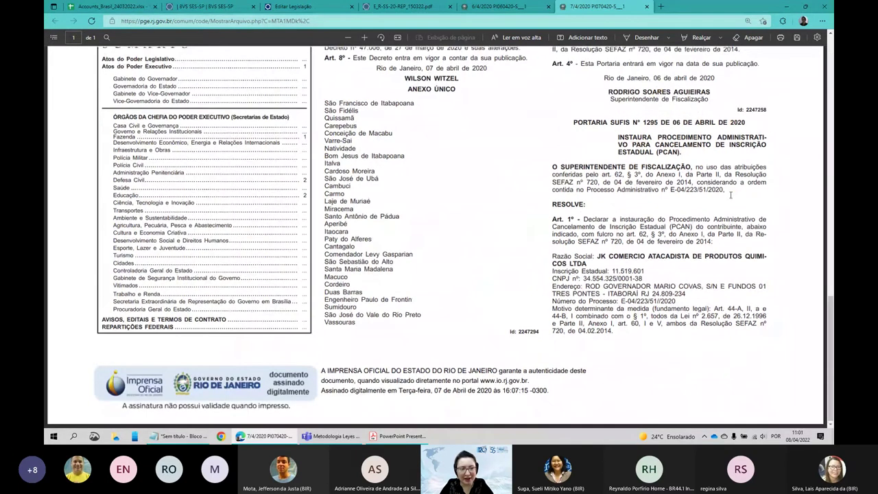
pyautogui.scroll(13, 731, 195)
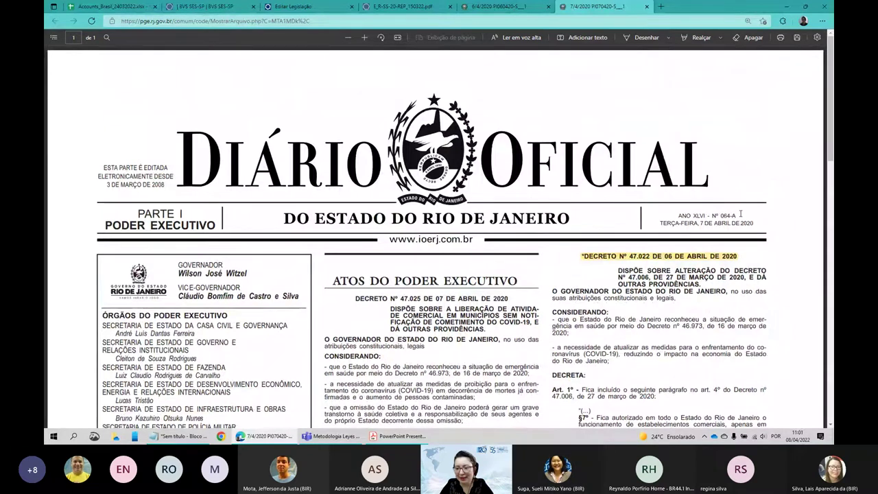
# Enter 64-A as the record's issue number (Número do Fascículo), consulting the 7/4/2020 gazette header.
pyautogui.click(274, 9)
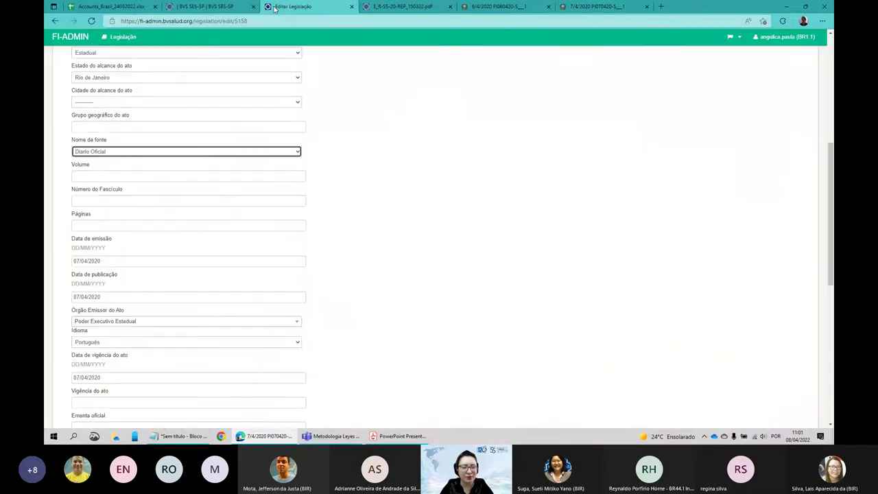
pyautogui.click(115, 203)
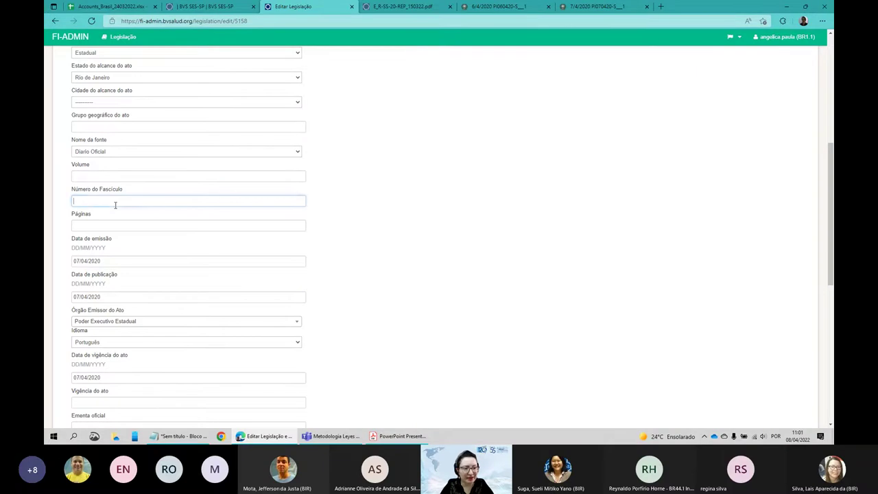
pyautogui.write('6')
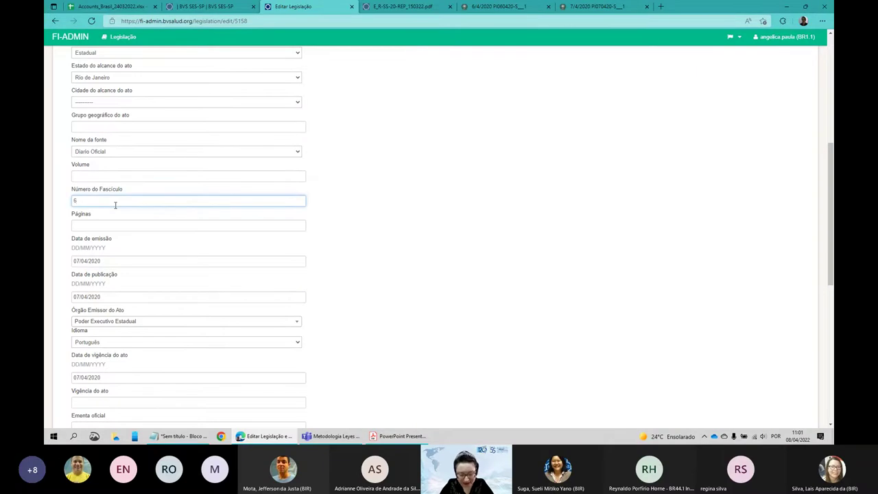
pyautogui.click(604, 6)
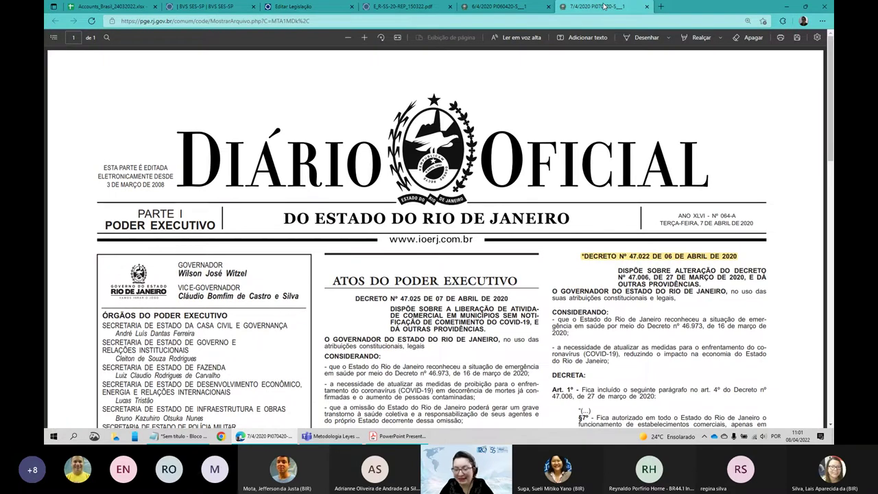
pyautogui.click(274, 7)
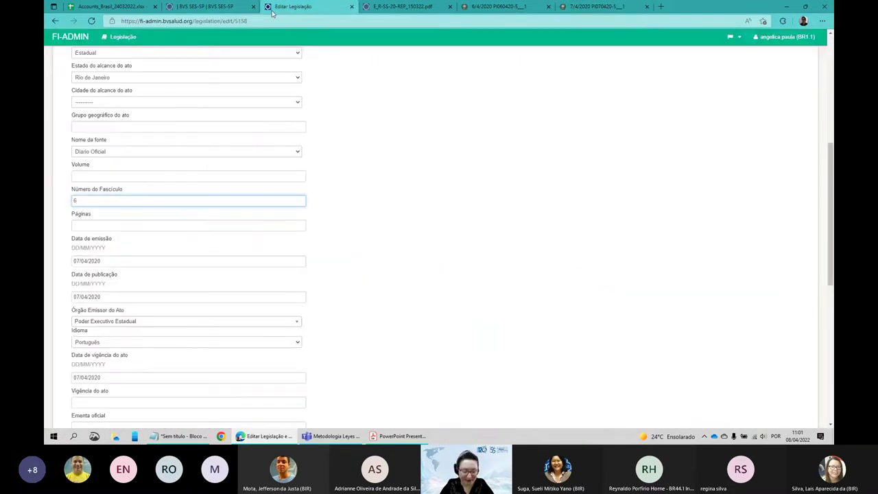
pyautogui.write('4-A')
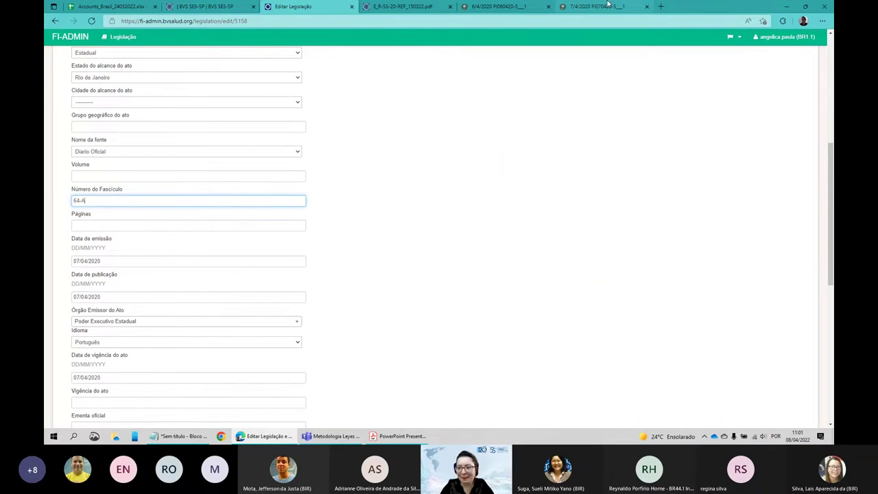
# Look through the 7/4/2020 gazette for page numbering from header to footer, and return to the record.
pyautogui.click(582, 6)
pyautogui.scroll(-10, 778, 117)
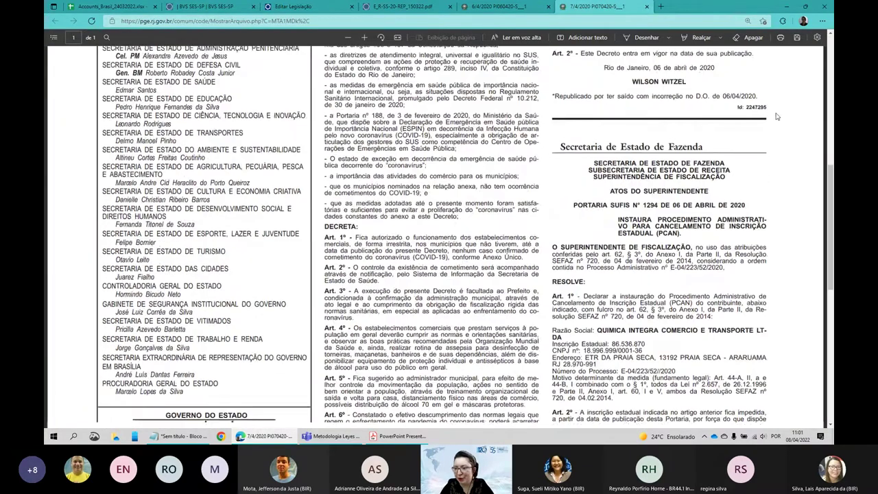
pyautogui.scroll(-3, 777, 117)
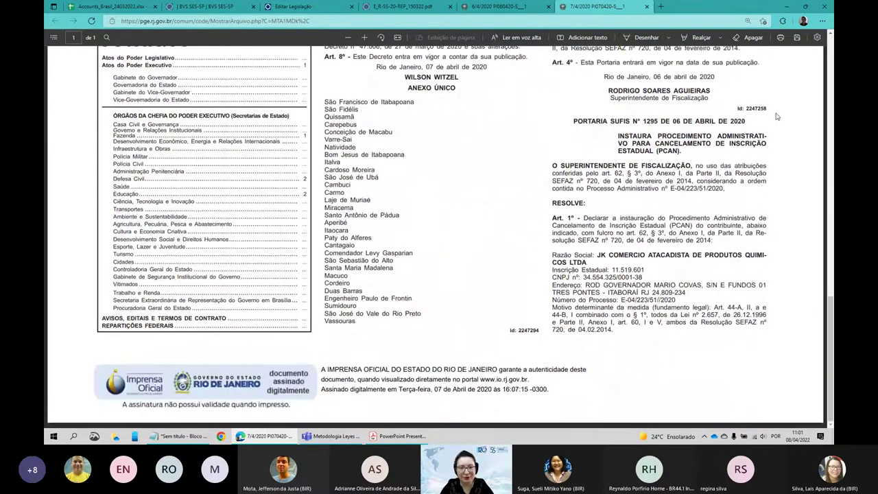
pyautogui.scroll(12, 777, 117)
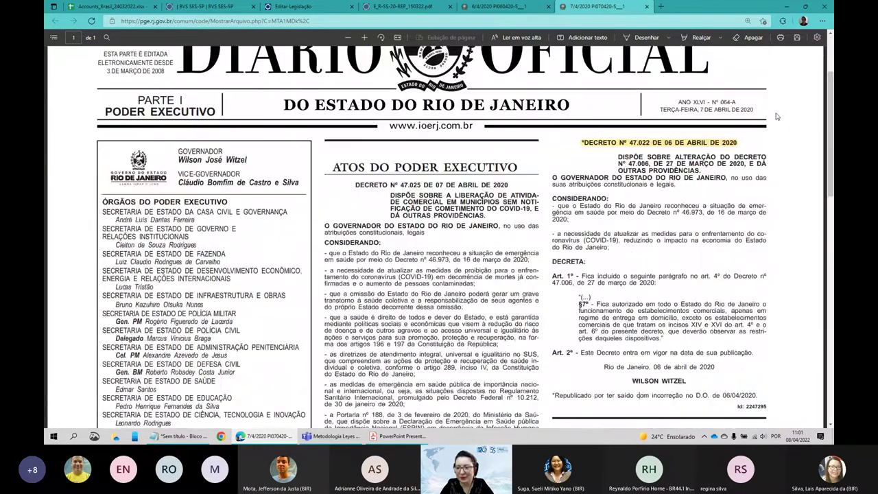
pyautogui.scroll(2, 777, 117)
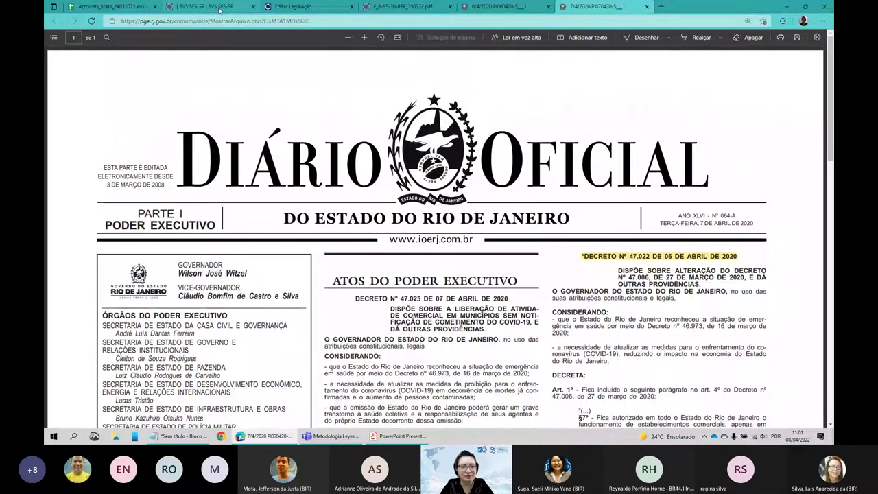
pyautogui.click(283, 7)
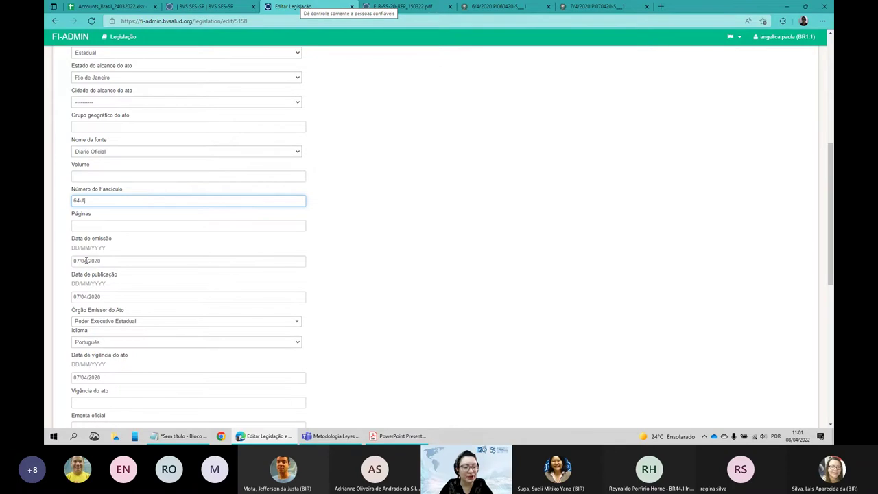
# Check the date in the Decreto Nº 47.022 heading, and set the record's issue date (Data de emissão) to 06/04/2020.
pyautogui.click(615, 11)
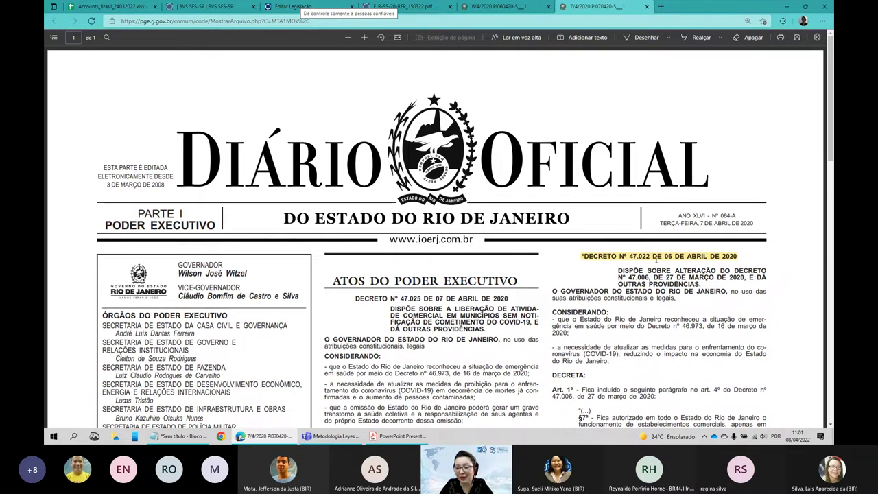
pyautogui.moveTo(664, 258); pyautogui.dragTo(736, 259)
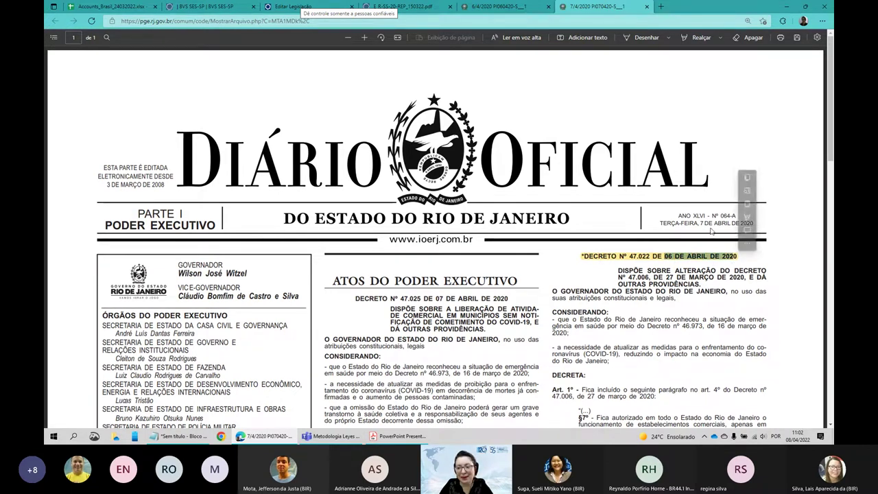
pyautogui.click(292, 6)
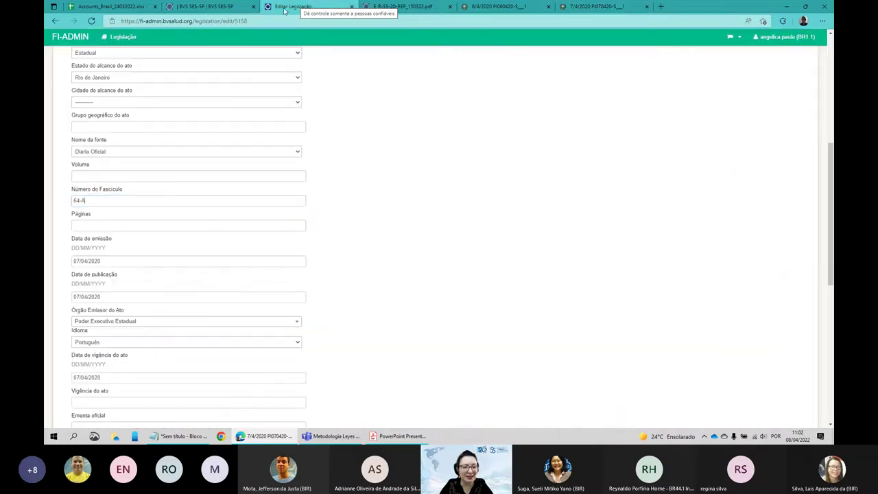
pyautogui.click(81, 261)
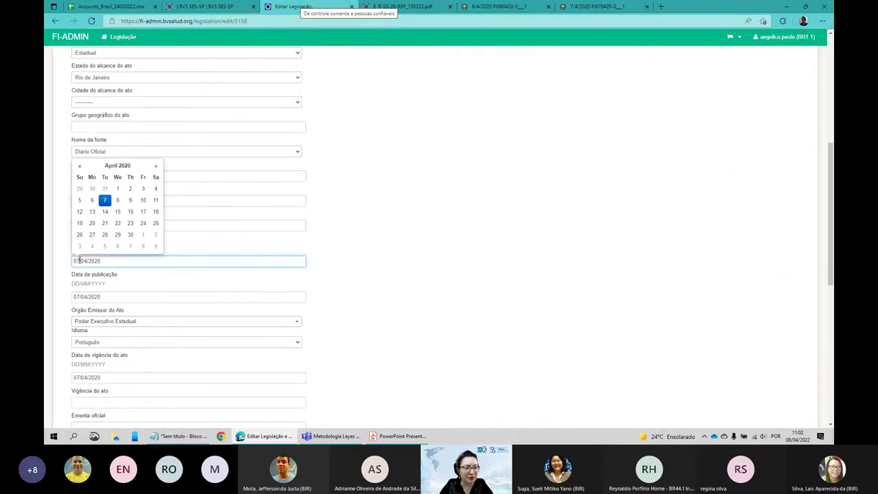
pyautogui.click(92, 201)
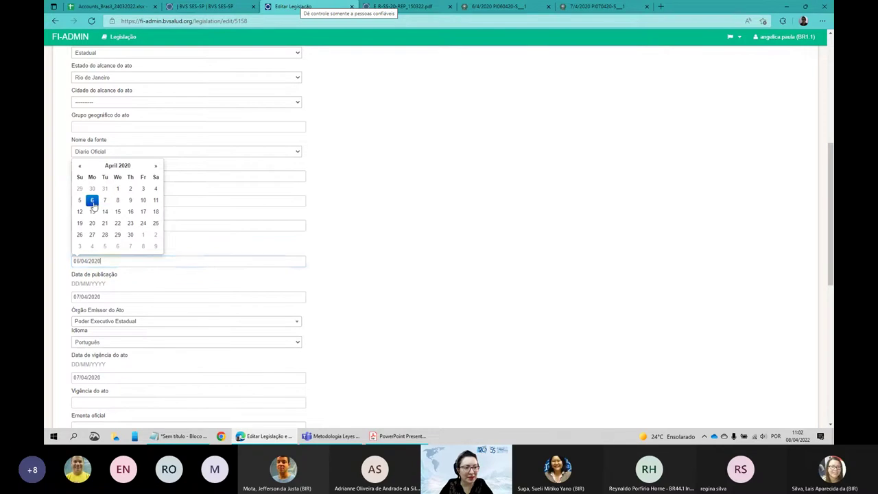
pyautogui.click(62, 290)
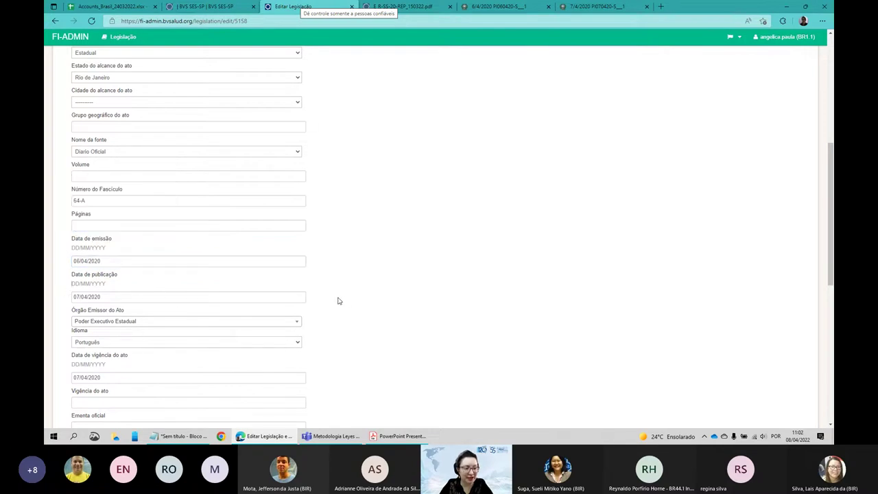
# Review the record's publication and effective dates, and compare them with the 7/4/2020 gazette.
pyautogui.scroll(-1, 343, 295)
pyautogui.scroll(-1, 343, 295)
pyautogui.scroll(-1, 341, 295)
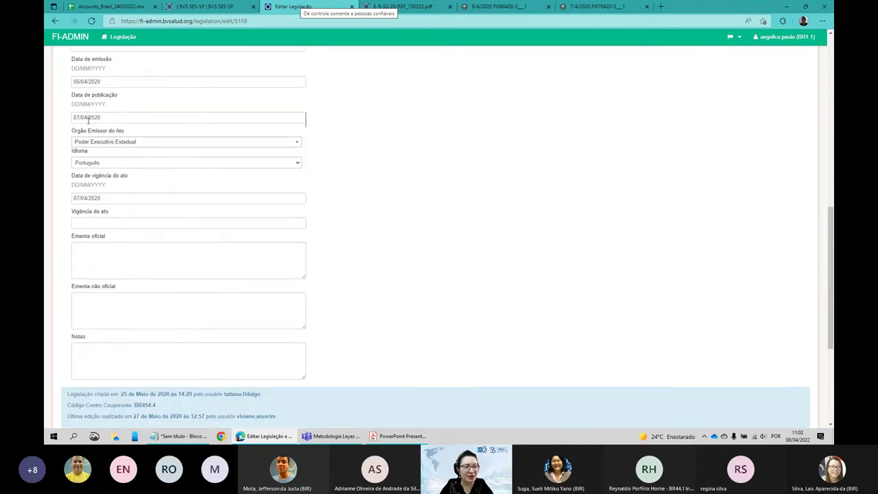
pyautogui.click(597, 6)
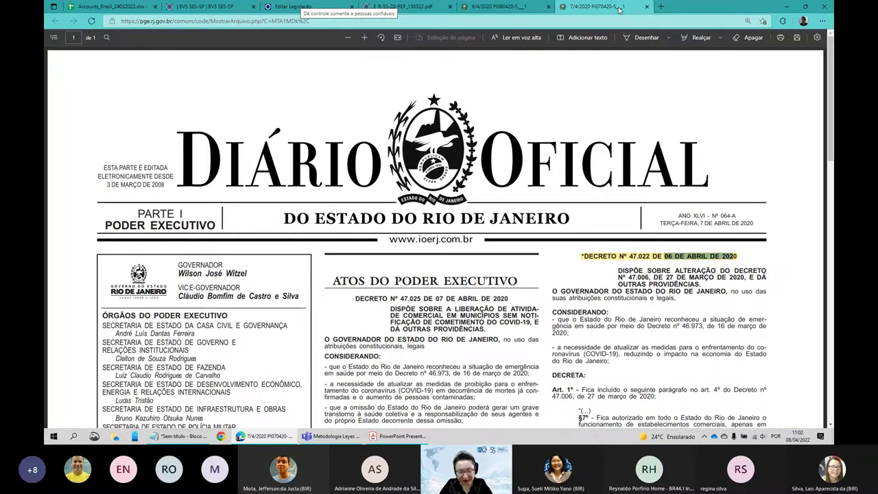
# Check the publication date of the 6/4/2020 gazette, and locate the original Decreto Nº 47.022 in that issue.
pyautogui.hotkey('ctrl', 'Tab')
pyautogui.hotkey('ctrl', 'Tab')
pyautogui.hotkey('ctrl', 'Tab')
pyautogui.hotkey('ctrl', 'Tab')
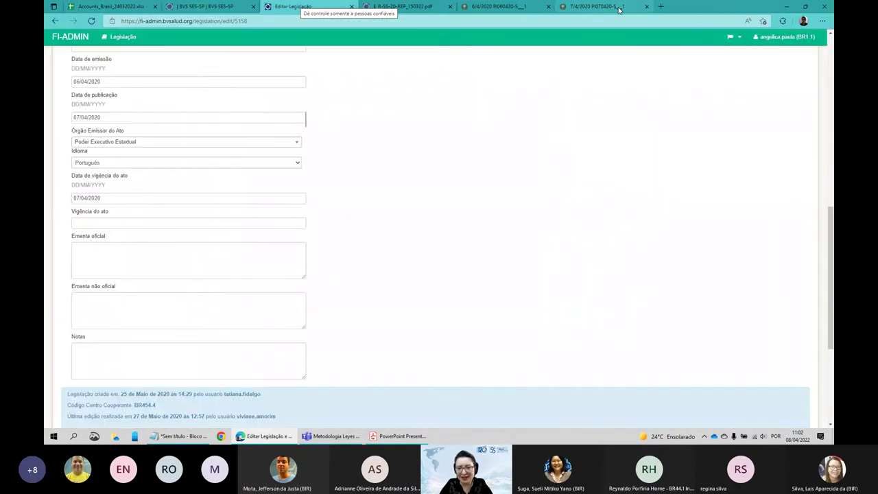
pyautogui.hotkey('ctrl', 'Tab')
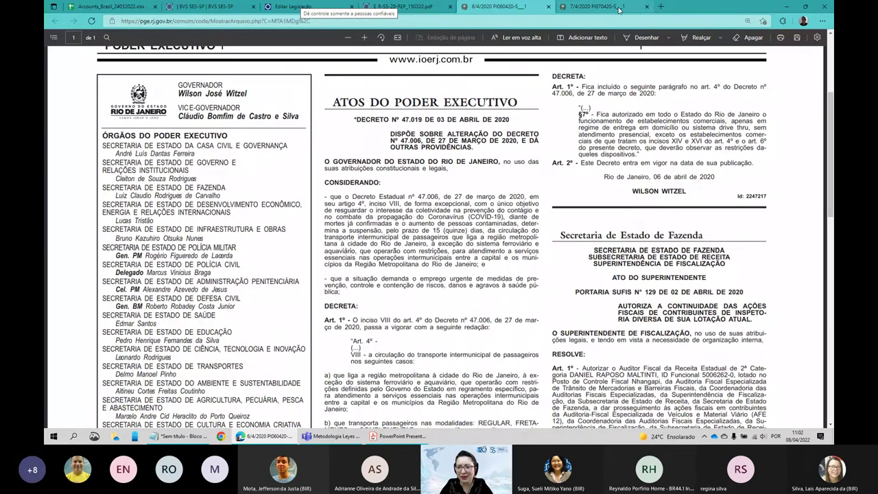
pyautogui.scroll(3, 658, 165)
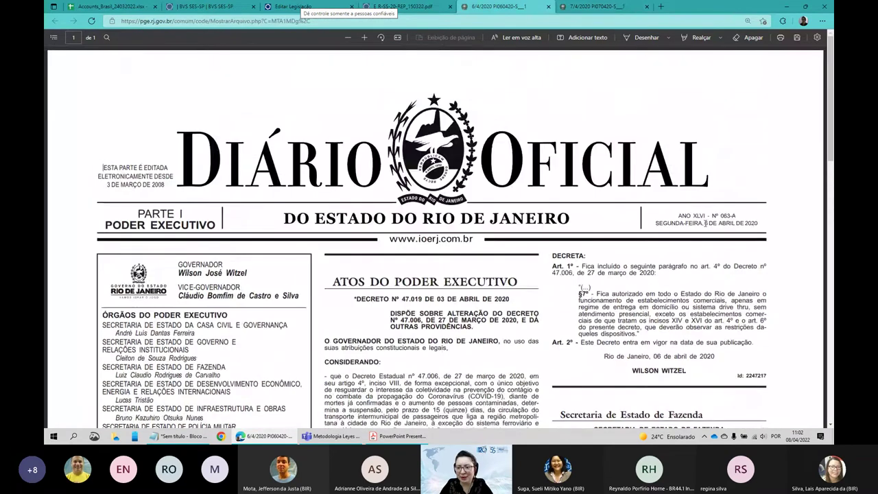
pyautogui.moveTo(704, 223); pyautogui.dragTo(758, 223)
pyautogui.scroll(-1, 500, 264)
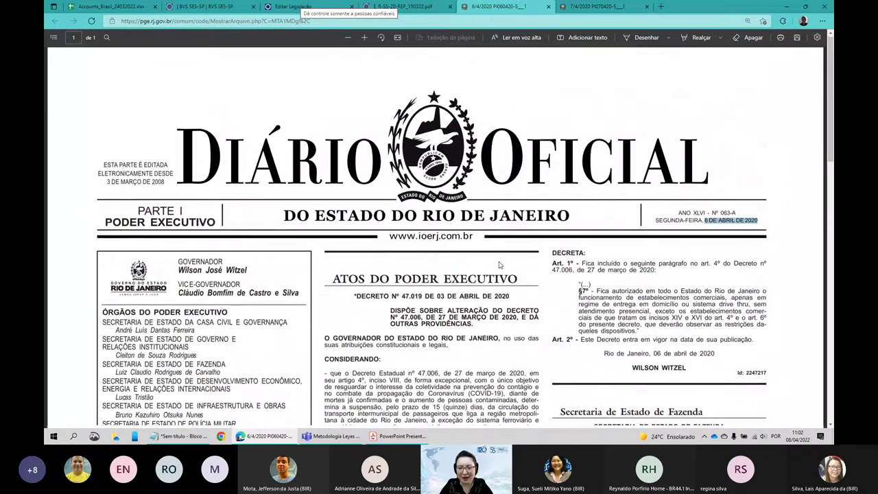
pyautogui.scroll(-1, 500, 264)
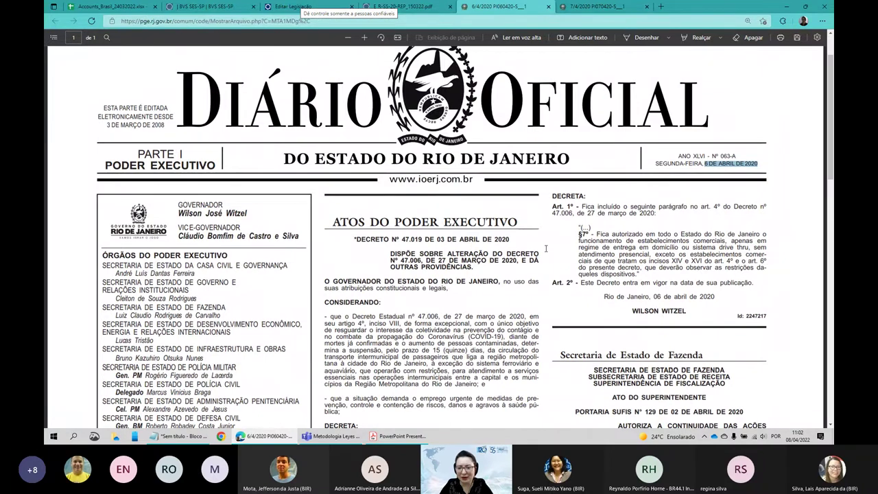
pyautogui.scroll(-10, 546, 248)
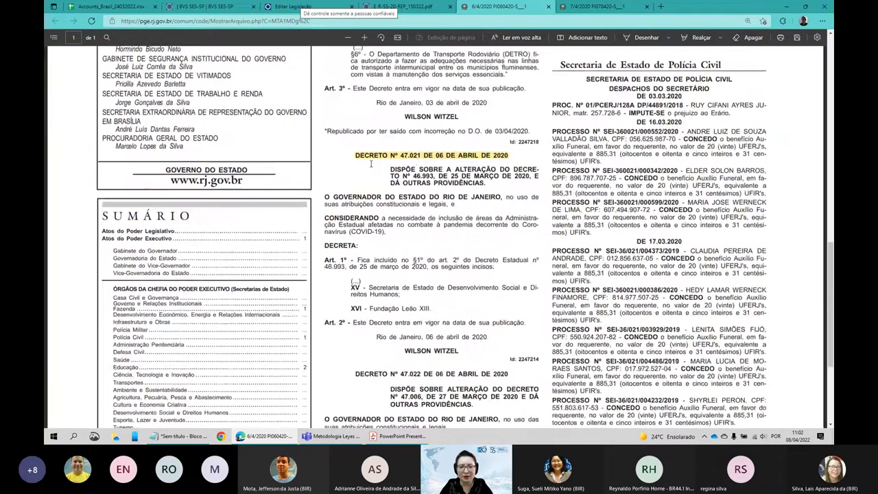
pyautogui.scroll(-5, 401, 157)
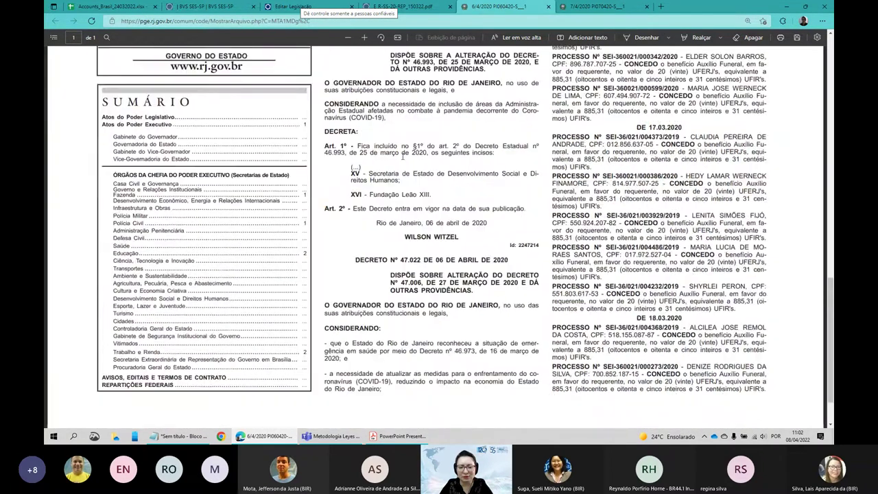
# Review the Decreto Nº 47.022 heading and the issue header in the 6/4/2020 gazette, and return to the record.
pyautogui.moveTo(356, 203); pyautogui.dragTo(509, 206)
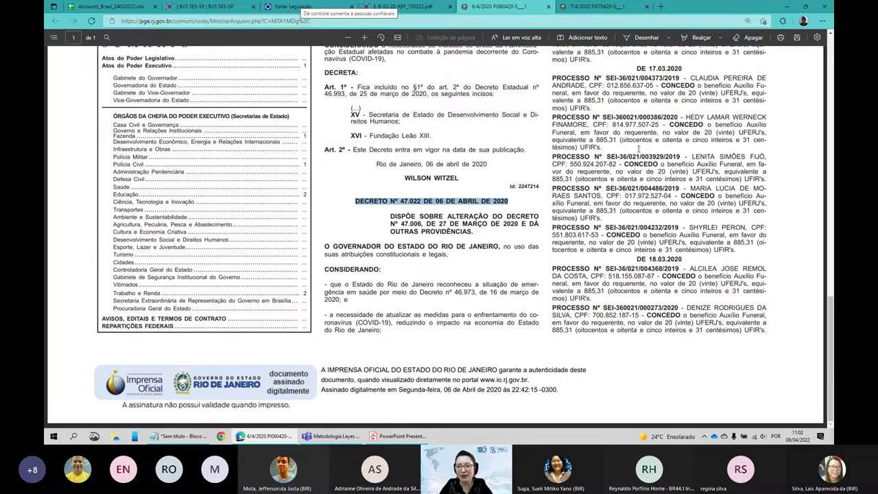
pyautogui.scroll(1, 638, 148)
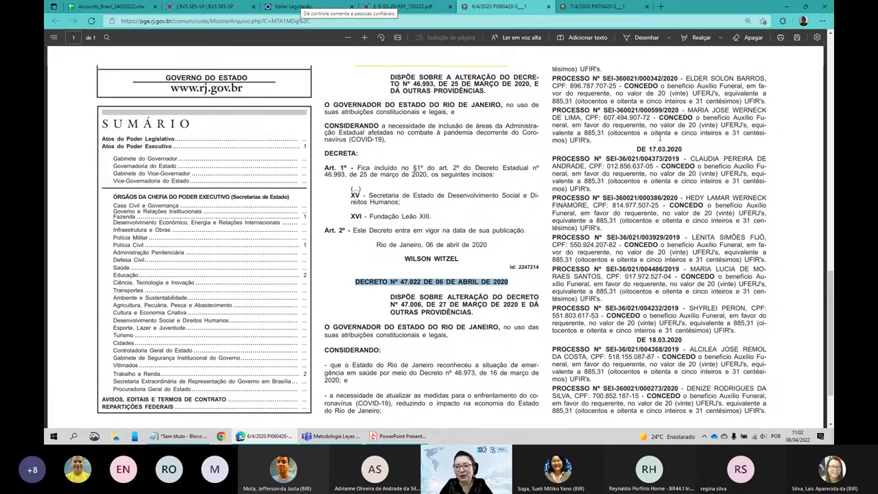
pyautogui.scroll(5, 660, 139)
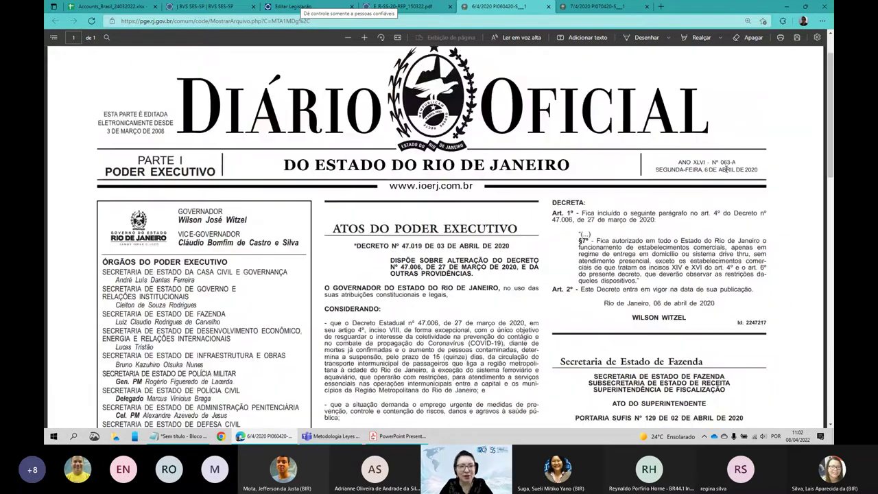
pyautogui.click(280, 9)
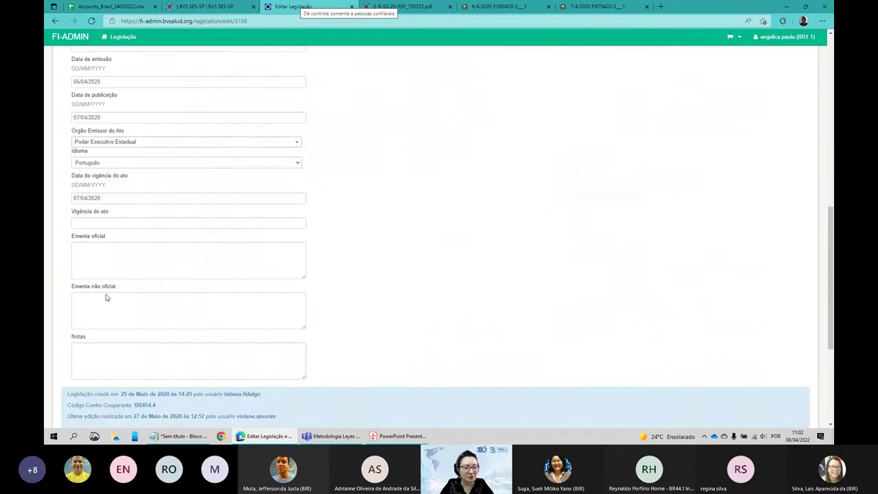
# Select the record's Ementa oficial field, and examine the summary under the Decreto Nº 47.021 heading in the 6/4/2020 gazette.
pyautogui.click(99, 246)
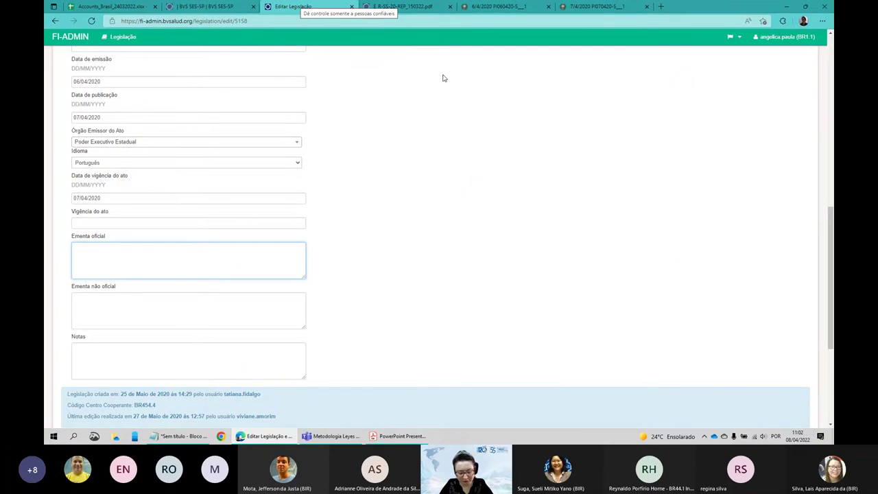
pyautogui.hotkey('ctrl', 'Tab')
pyautogui.hotkey('ctrl', 'Tab')
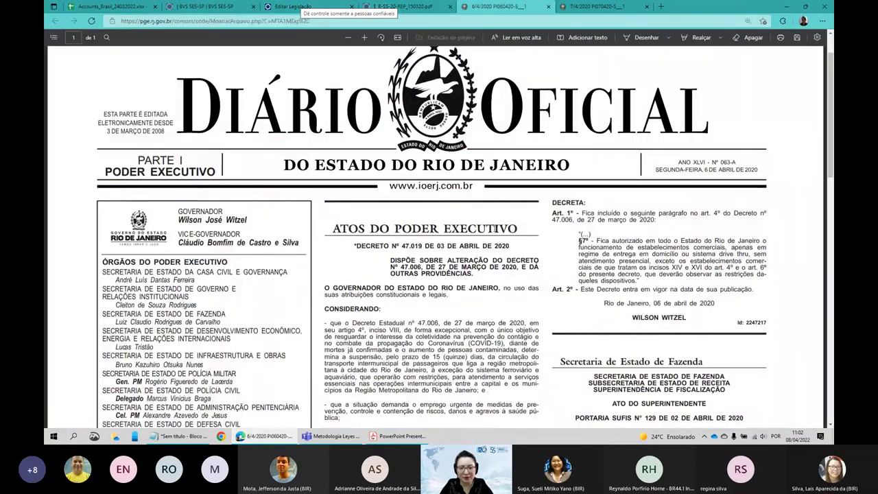
pyautogui.scroll(-3, 495, 228)
pyautogui.scroll(-8, 494, 229)
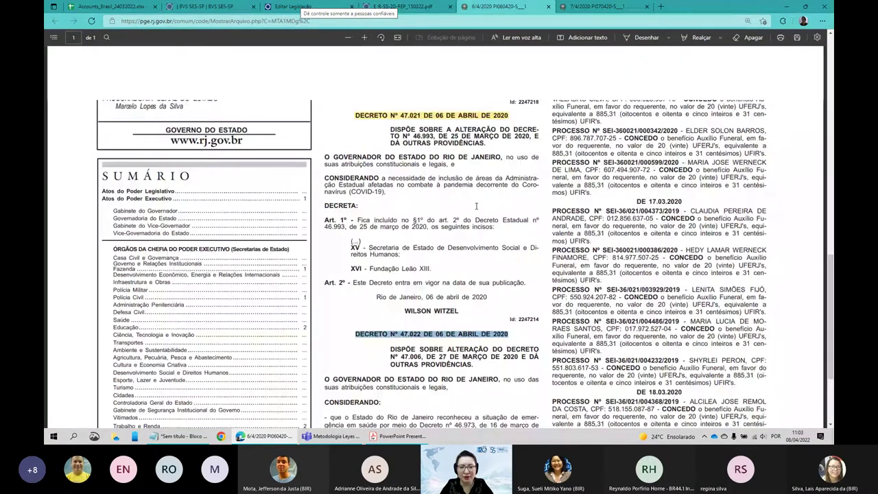
pyautogui.moveTo(391, 176); pyautogui.dragTo(485, 190)
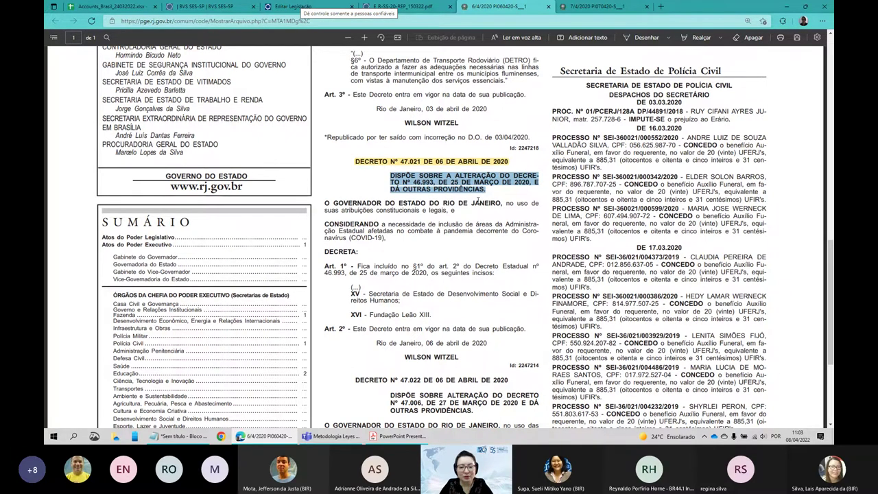
pyautogui.scroll(-1, 478, 199)
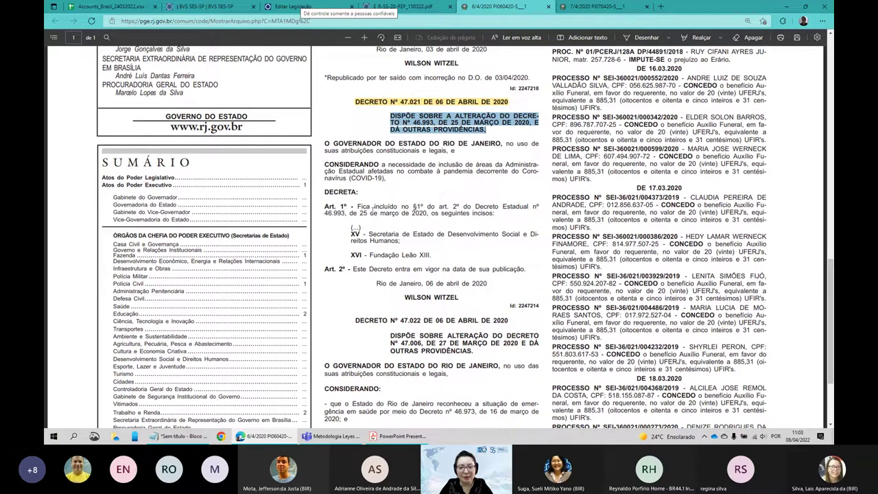
pyautogui.click(379, 134)
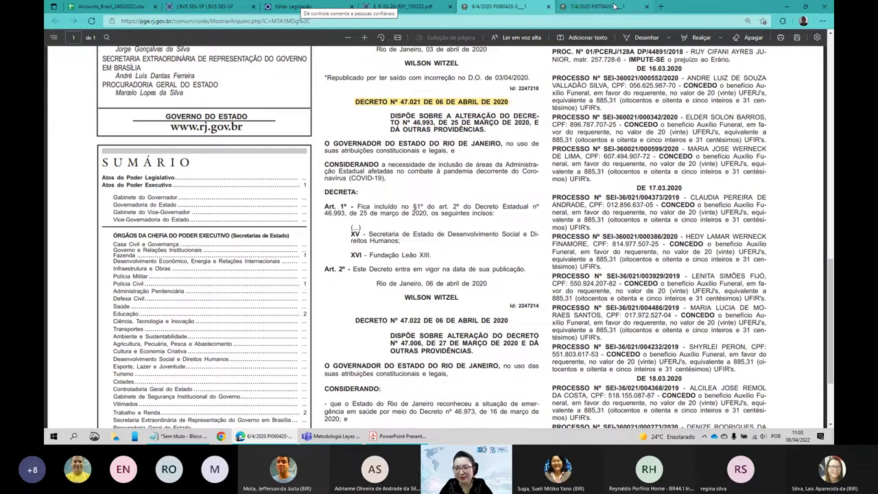
# Copy the Decreto Nº 47.022 summary from the 7/4/2020 gazette into the record's Ementa oficial, and remove the copied line breaks.
pyautogui.click(614, 6)
pyautogui.moveTo(618, 150); pyautogui.dragTo(705, 166)
pyautogui.hotkey('ctrl', 'c')
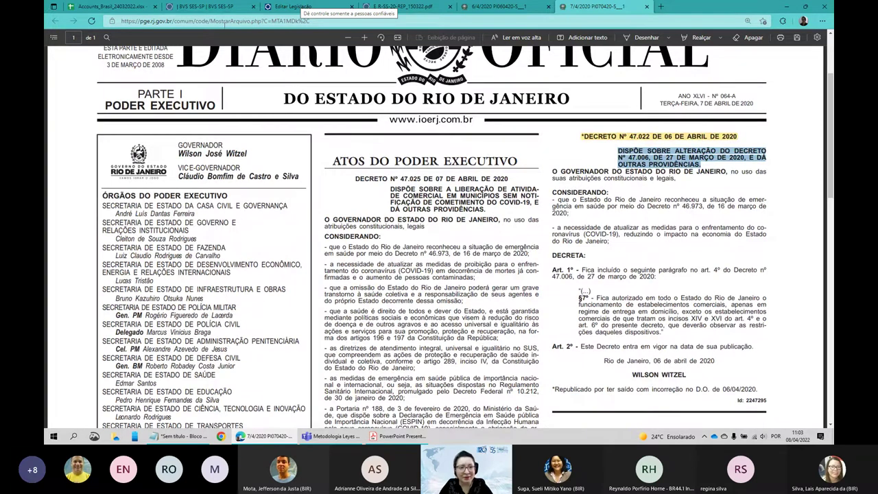
pyautogui.click(286, 6)
pyautogui.hotkey('ctrl', 'v')
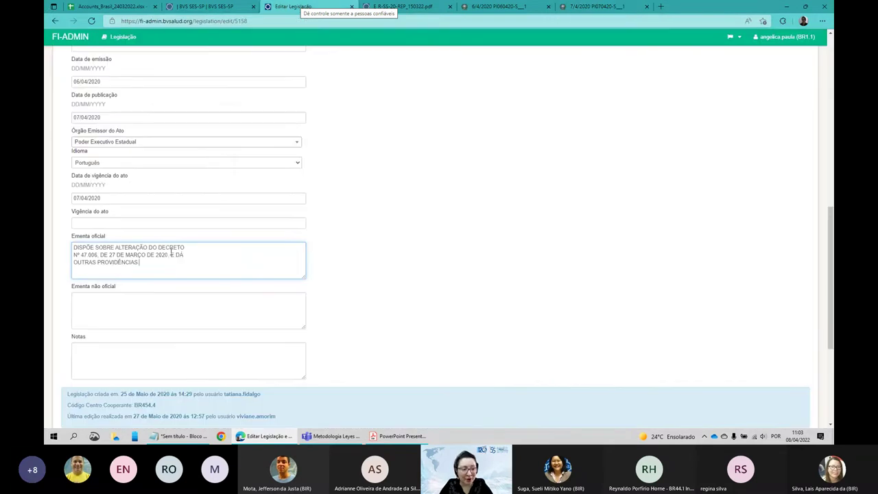
pyautogui.press('Delete')
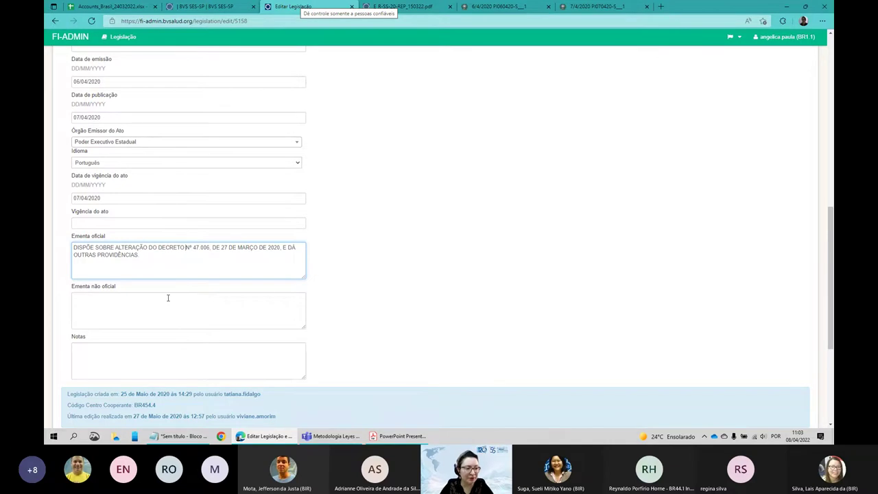
# Review the record's metadata from the notes up to the source fields, and close the Resolução SS-20 PDF.
pyautogui.scroll(-1, 160, 286)
pyautogui.scroll(15, 155, 258)
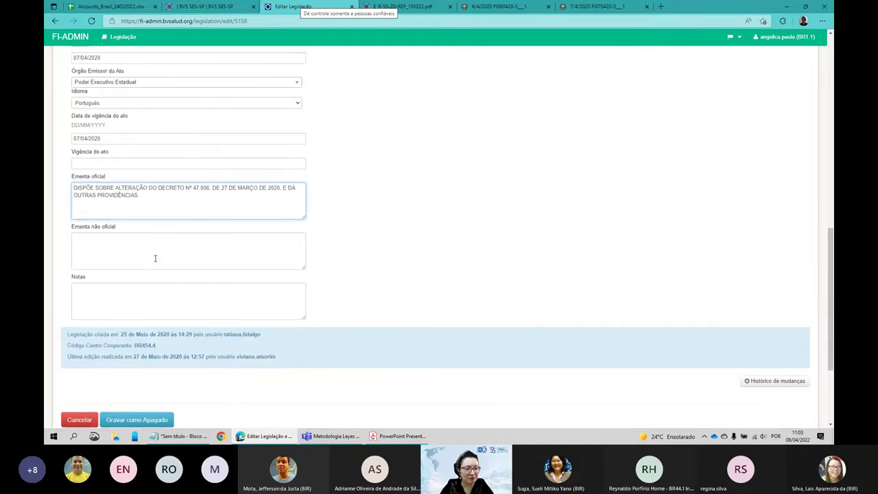
pyautogui.scroll(-15, 155, 258)
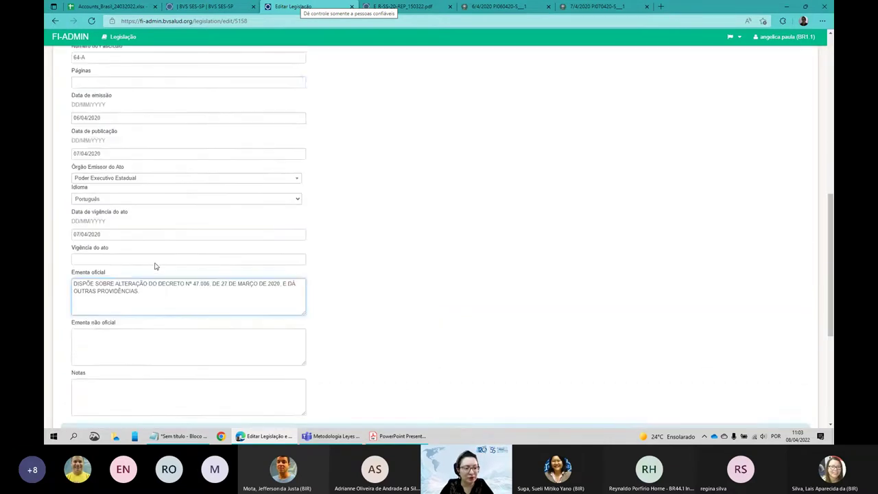
pyautogui.scroll(3, 358, 272)
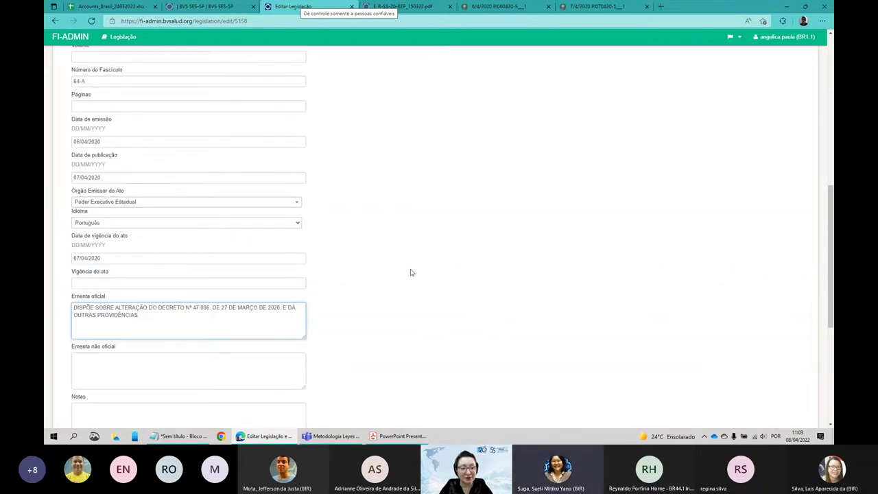
pyautogui.scroll(1, 410, 272)
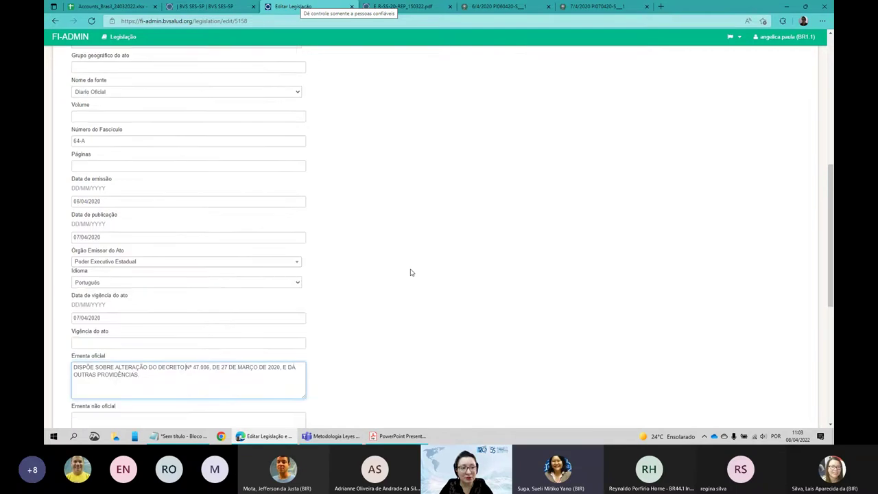
pyautogui.scroll(2, 410, 272)
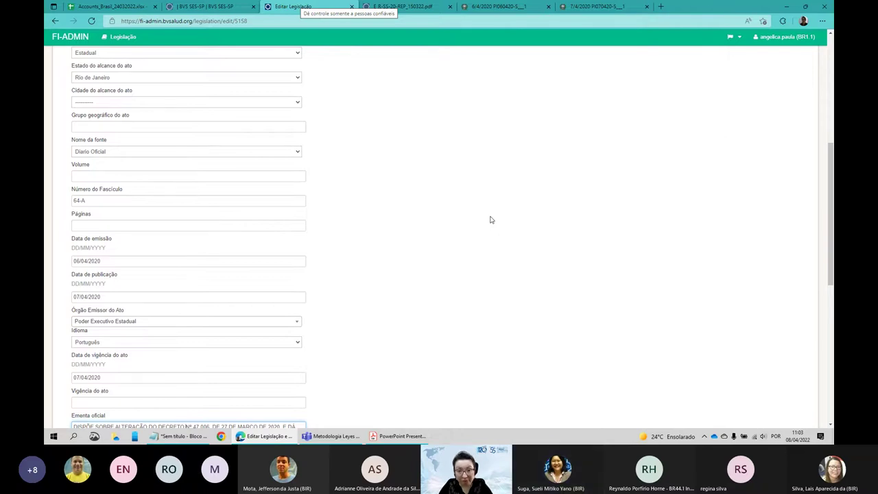
pyautogui.hotkey('ctrl', 'Tab')
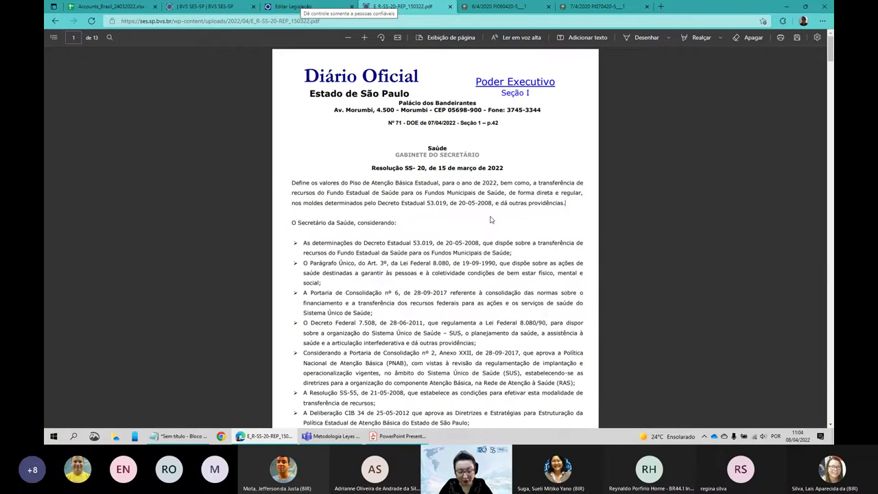
pyautogui.hotkey('ctrl', 'w')
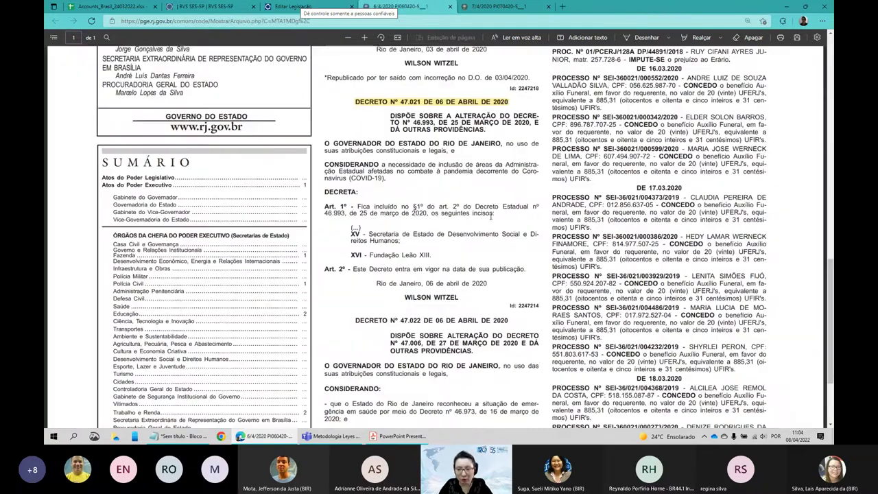
# Copy the year XLVI from the 6/4/2020 gazette header into the record's Volume, and remove the extra spaces.
pyautogui.scroll(5, 622, 204)
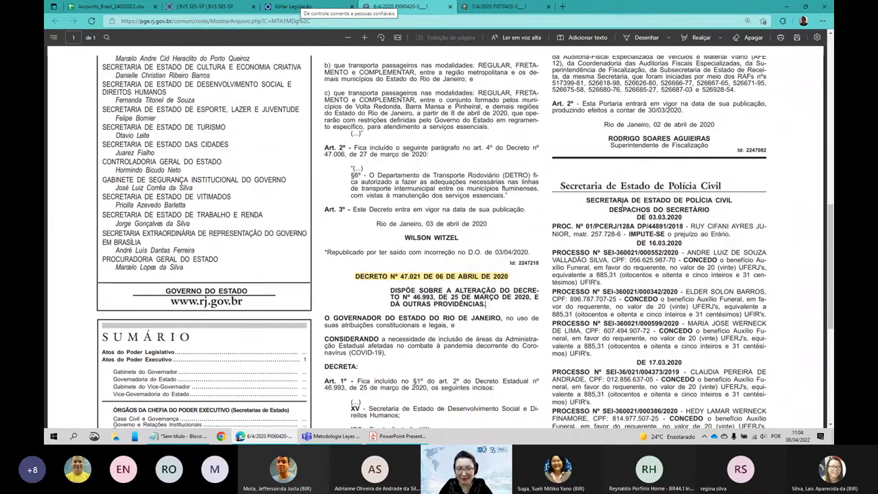
pyautogui.scroll(8, 622, 205)
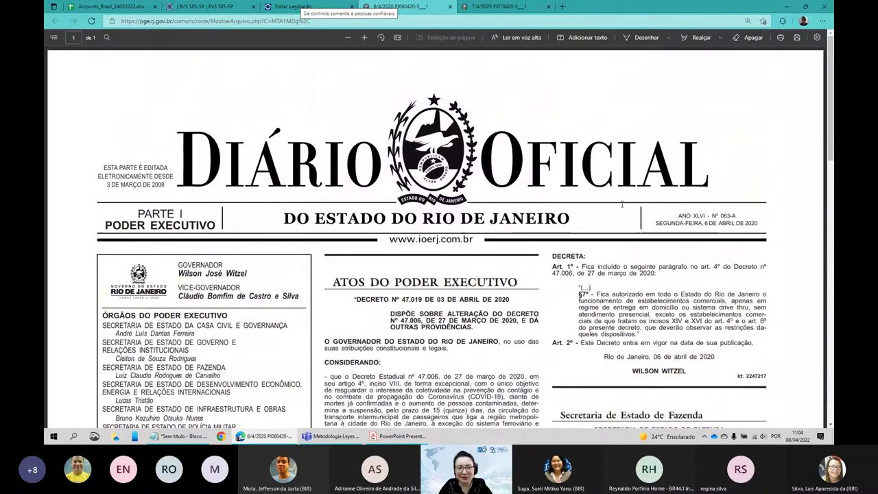
pyautogui.scroll(-1, 597, 213)
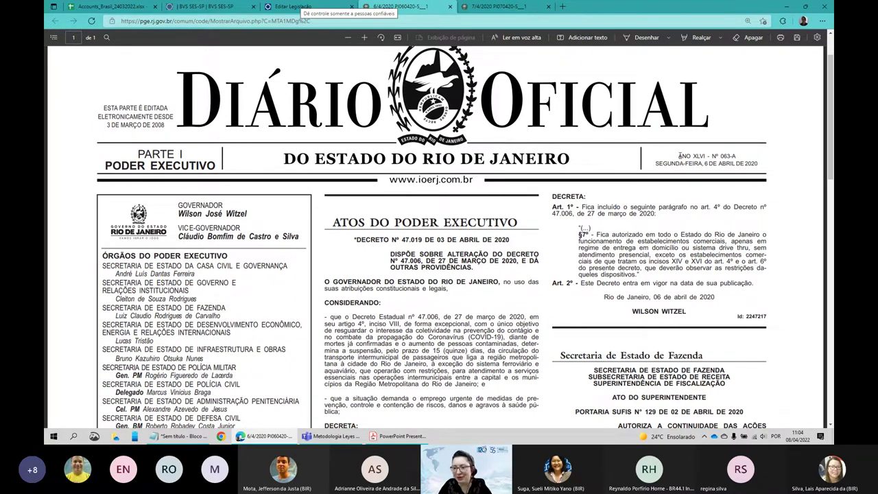
pyautogui.doubleClick(694, 156)
pyautogui.hotkey('ctrl', 'c')
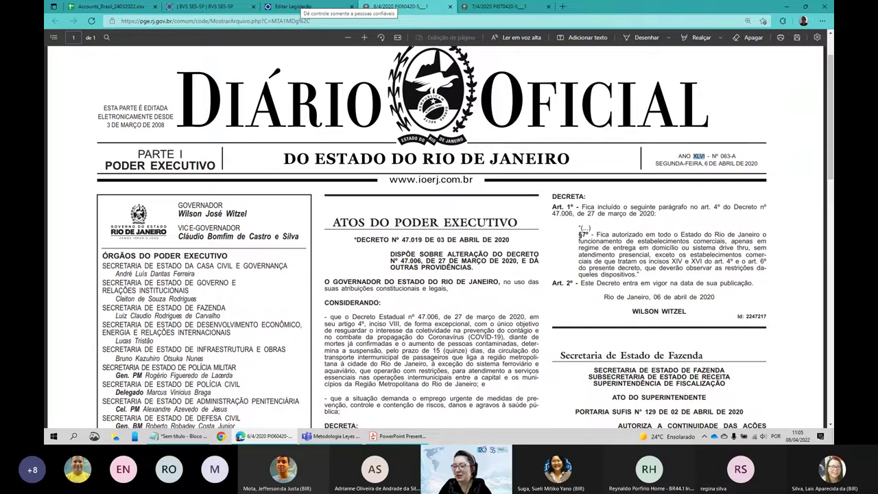
pyautogui.click(273, 9)
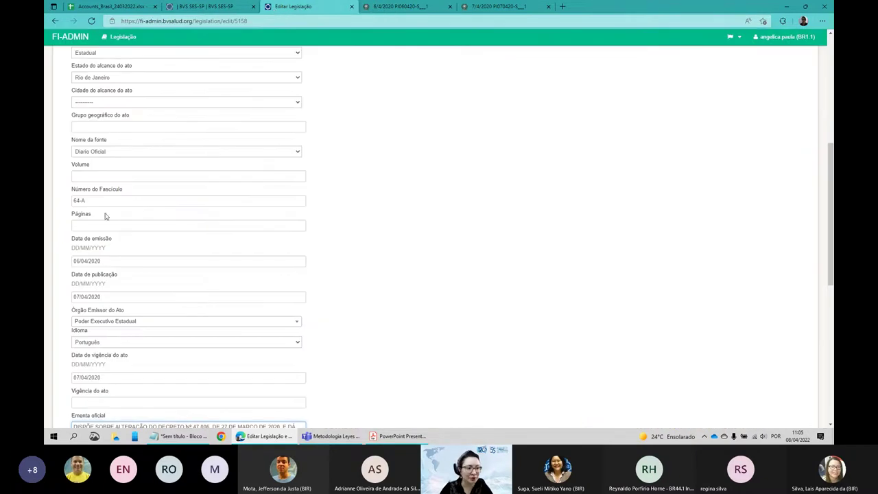
pyautogui.click(91, 174)
pyautogui.hotkey('ctrl', 'v')
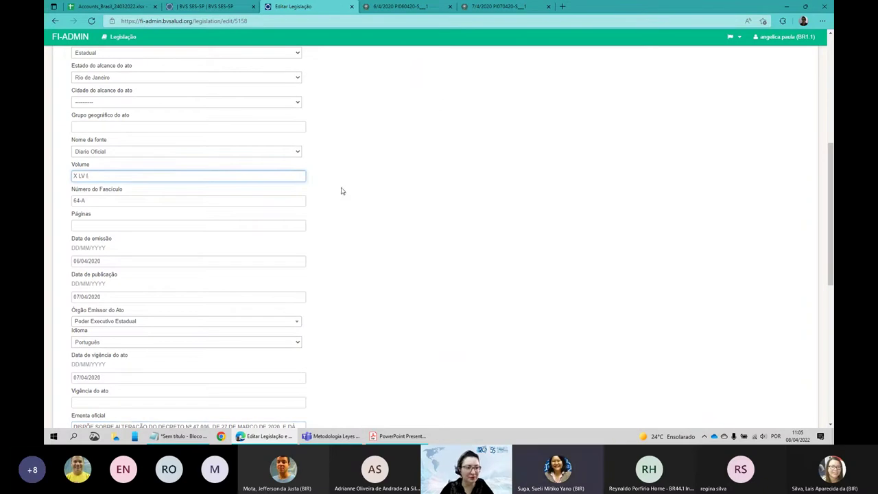
pyautogui.press('BackSpace')
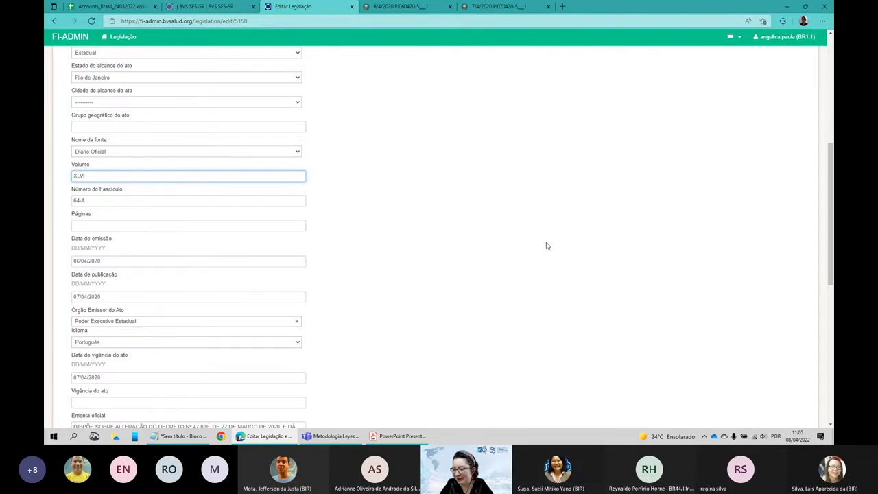
# Open the record's relationships (Relacionamentos), and check the republication note below Decreto Nº 47.022 in the 7/4/2020 gazette.
pyautogui.scroll(5, 449, 248)
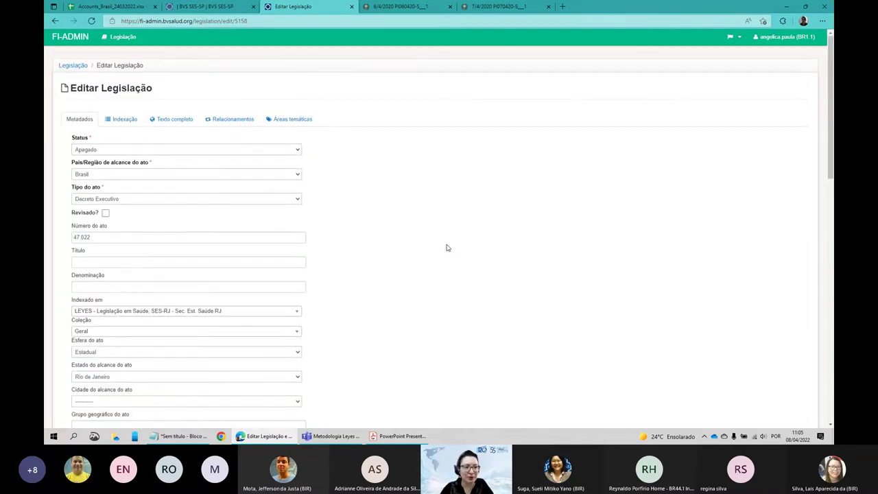
pyautogui.scroll(-5, 480, 245)
pyautogui.scroll(5, 479, 244)
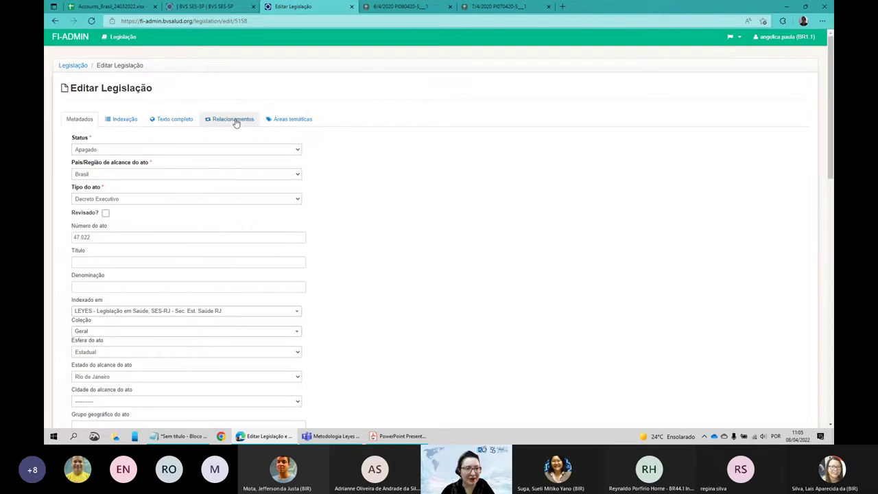
pyautogui.click(233, 119)
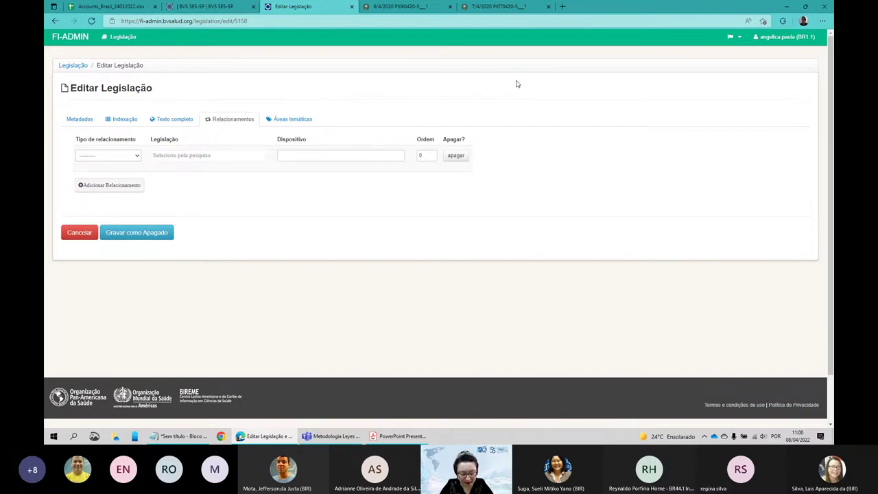
pyautogui.hotkey('ctrl', 'Tab')
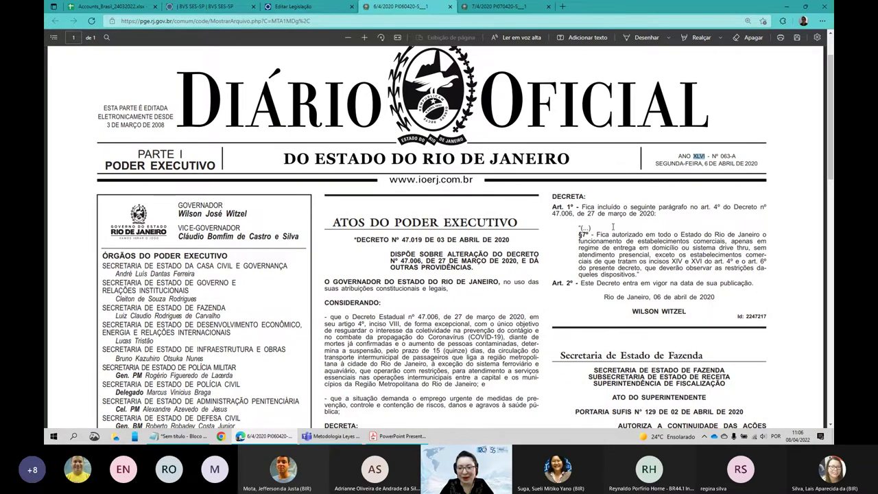
pyautogui.hotkey('ctrl', 'Tab')
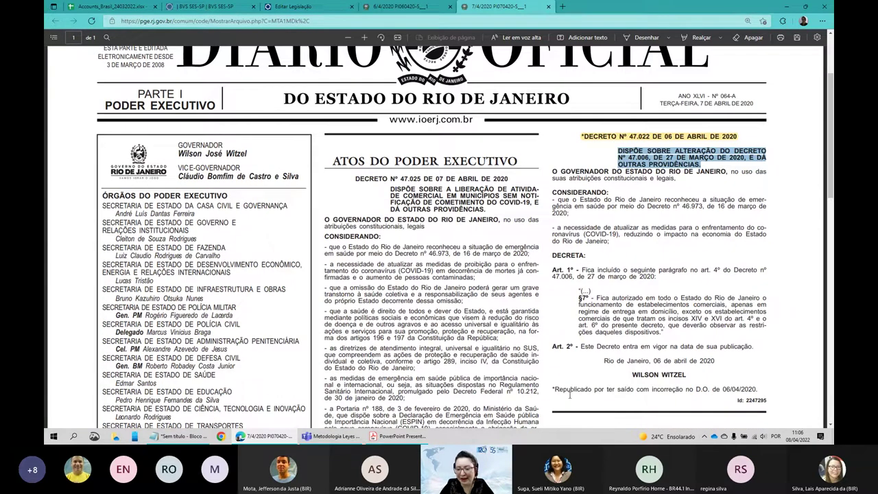
# Set the relationship type (Tipo de relacionamento) of the record's first relationship to Republica.
pyautogui.click(302, 7)
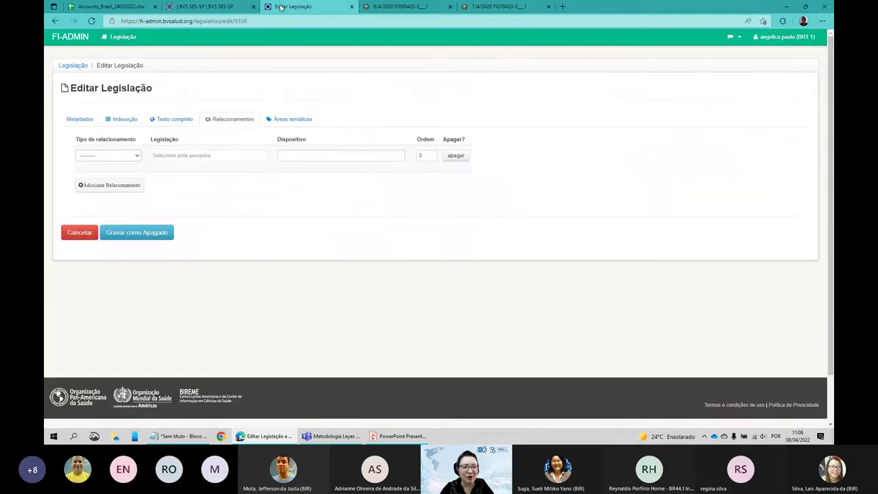
pyautogui.click(134, 155)
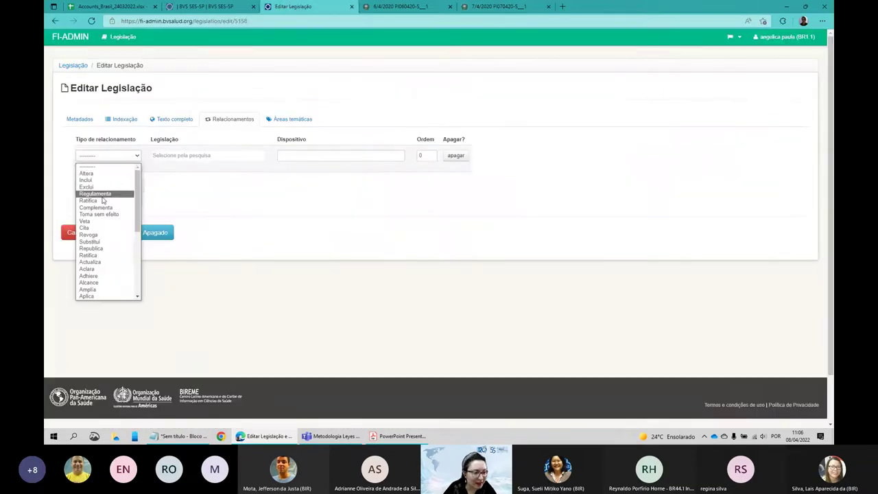
pyautogui.click(105, 249)
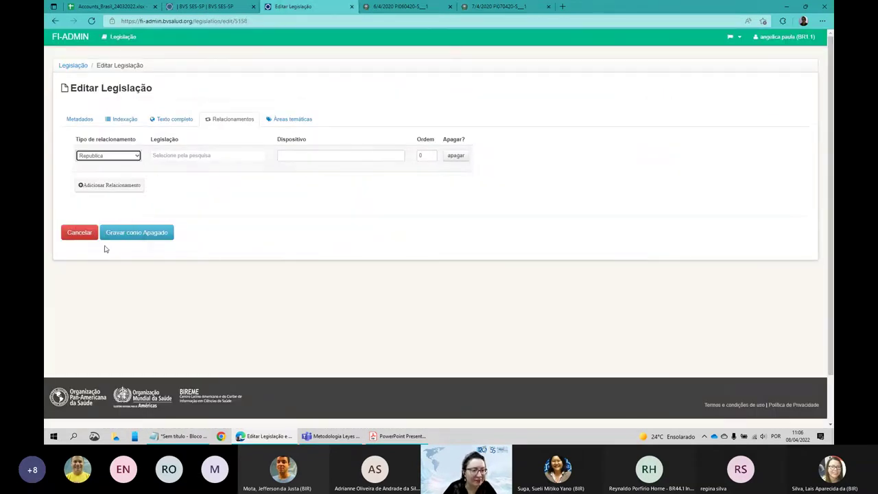
# Search the legislation lookup of the Republica relationship for a Decreto with act number 47.022.
pyautogui.click(176, 155)
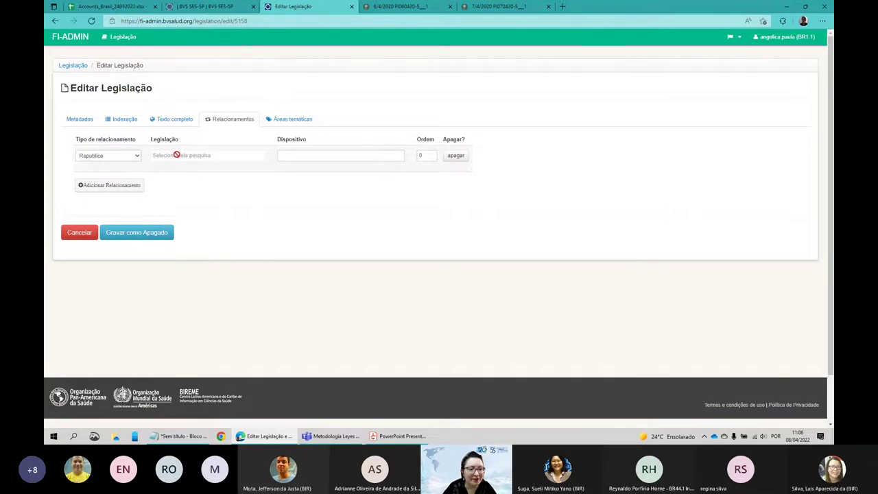
pyautogui.click(140, 52)
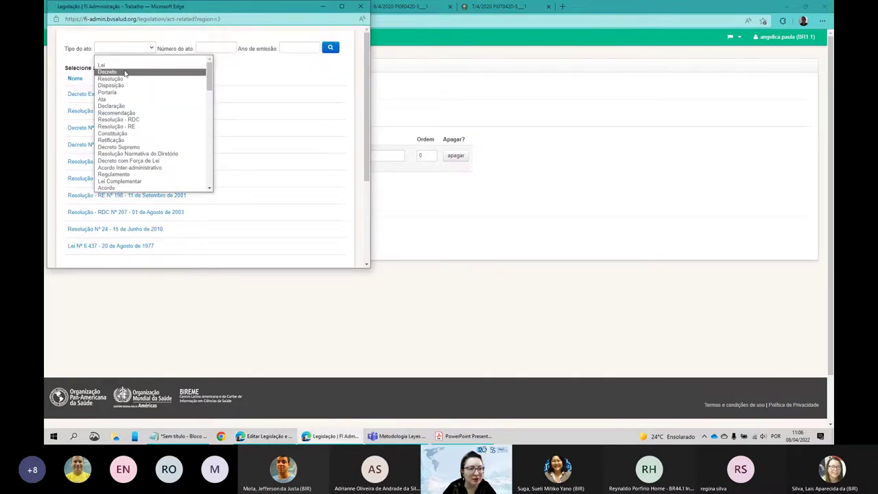
pyautogui.click(125, 73)
pyautogui.click(204, 48)
pyautogui.write('47022')
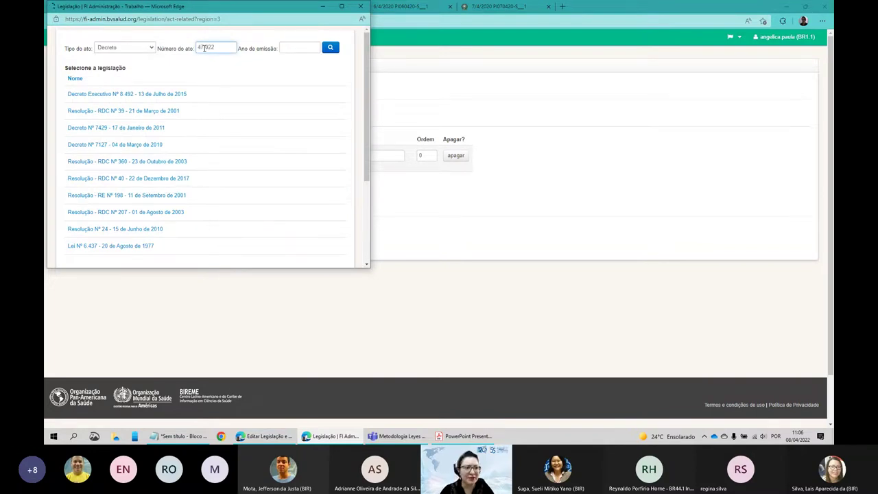
pyautogui.press('Return')
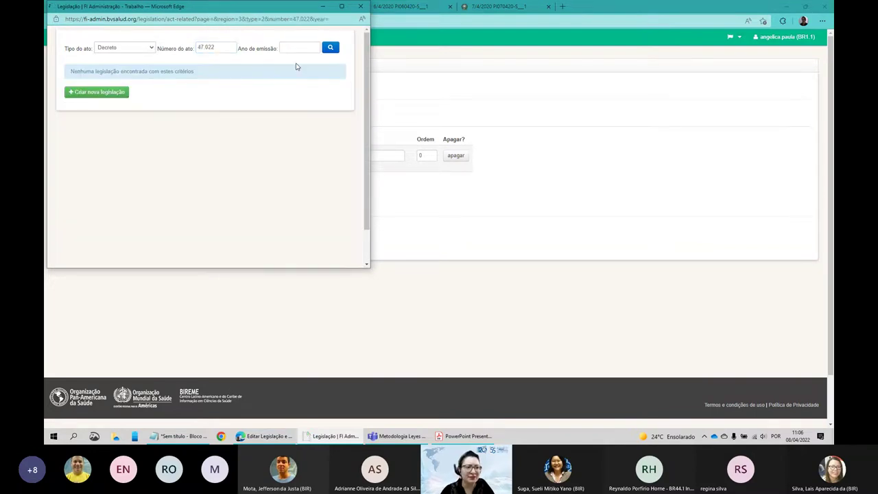
# Create a legislation entry for Decreto 47.022 issued 06/04/2020 and select it as the legislation of the Republica relationship.
pyautogui.click(115, 94)
pyautogui.click(112, 121)
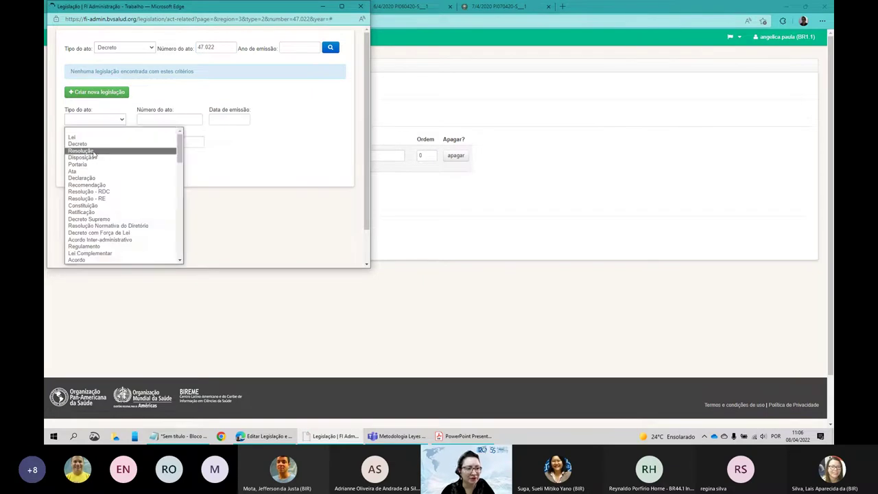
pyautogui.click(78, 143)
pyautogui.click(144, 119)
pyautogui.write('47.022')
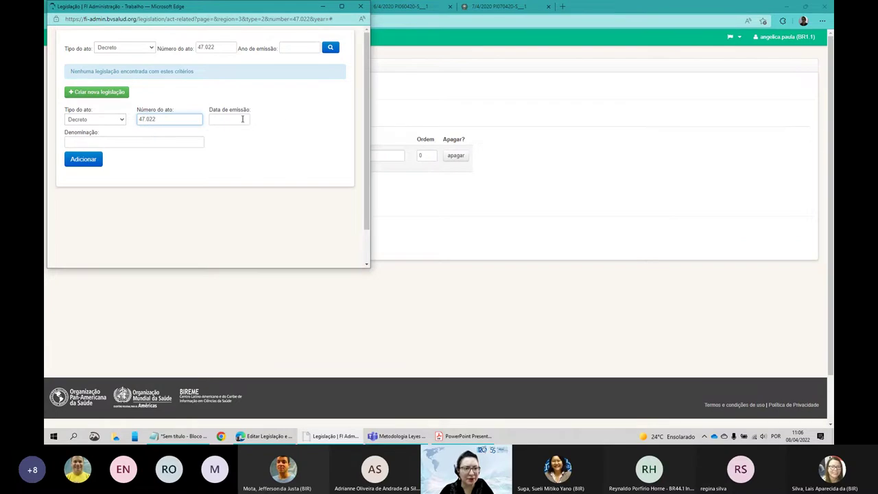
pyautogui.click(232, 118)
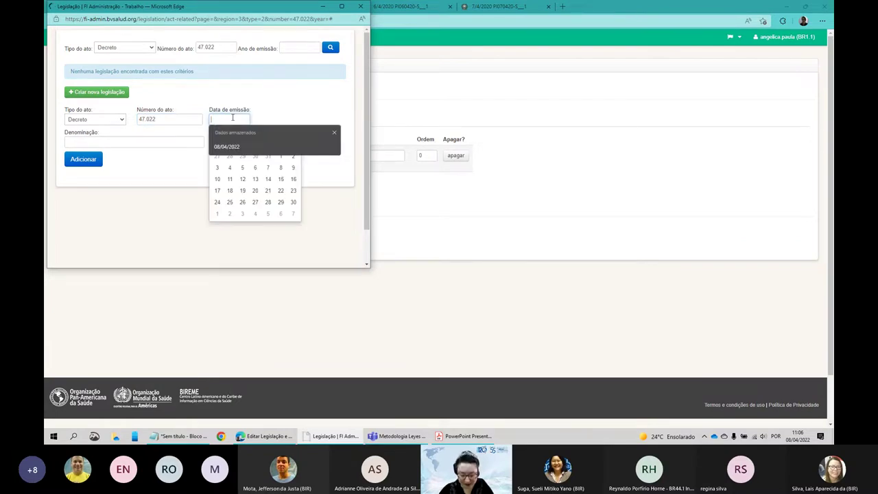
pyautogui.write('08/')
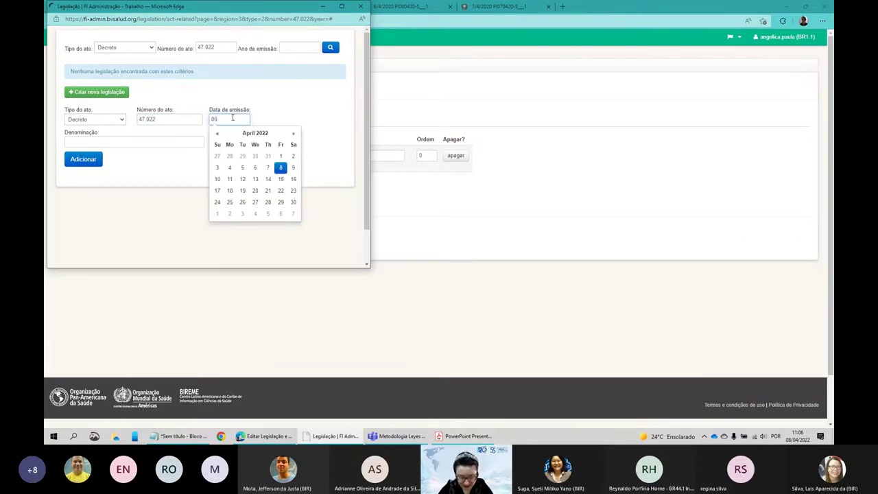
pyautogui.write('04')
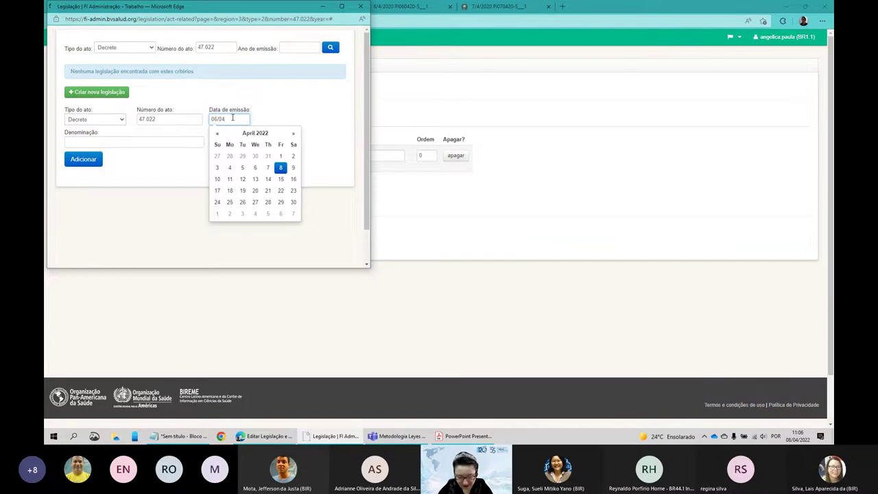
pyautogui.write('/2020')
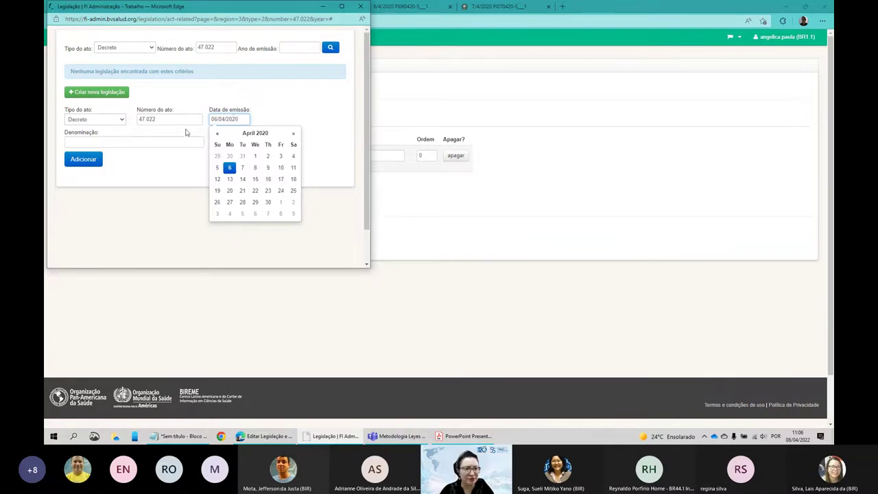
pyautogui.click(139, 160)
pyautogui.click(96, 159)
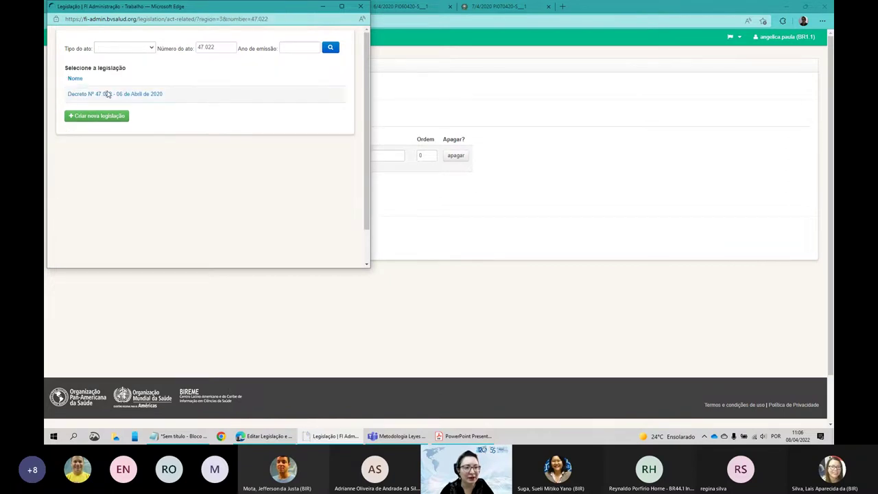
pyautogui.click(107, 94)
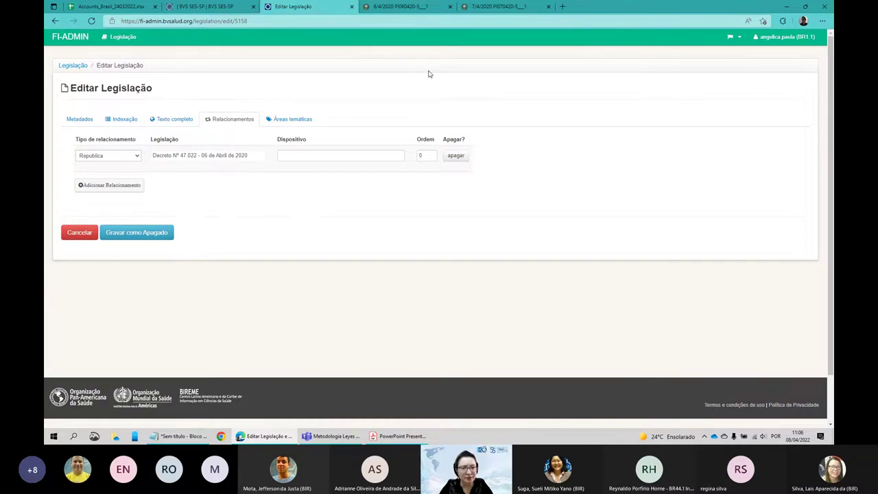
# Check Art. 1º of Decreto 47.022 in the 7/4/2020 gazette, and add a second relationship of type Inclui to the record.
pyautogui.hotkey('ctrl', 'Tab')
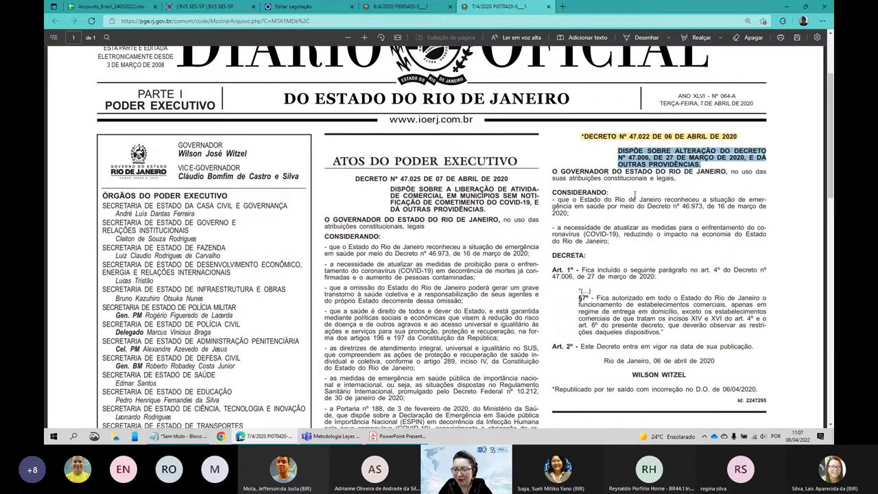
pyautogui.scroll(-1, 635, 195)
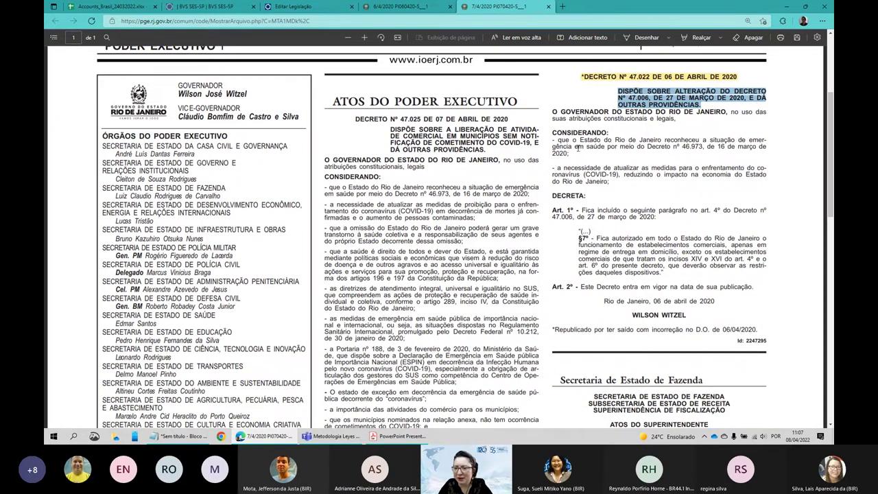
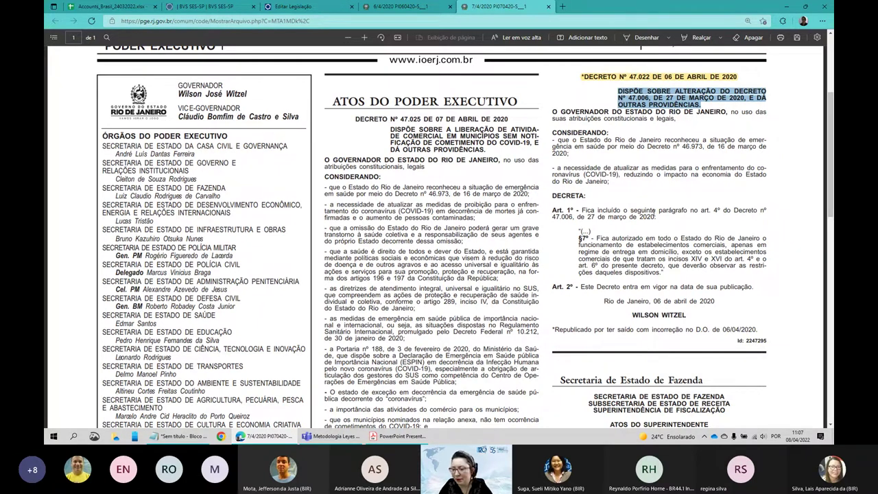
pyautogui.click(278, 8)
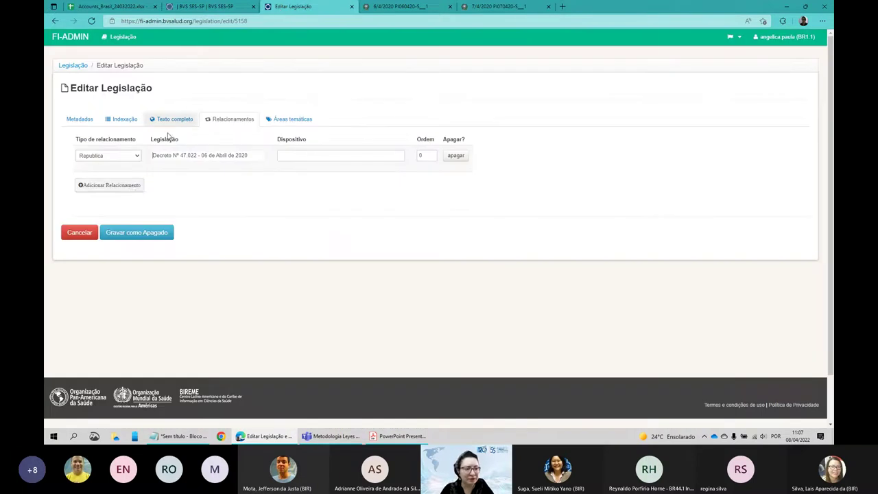
pyautogui.click(132, 190)
pyautogui.click(137, 183)
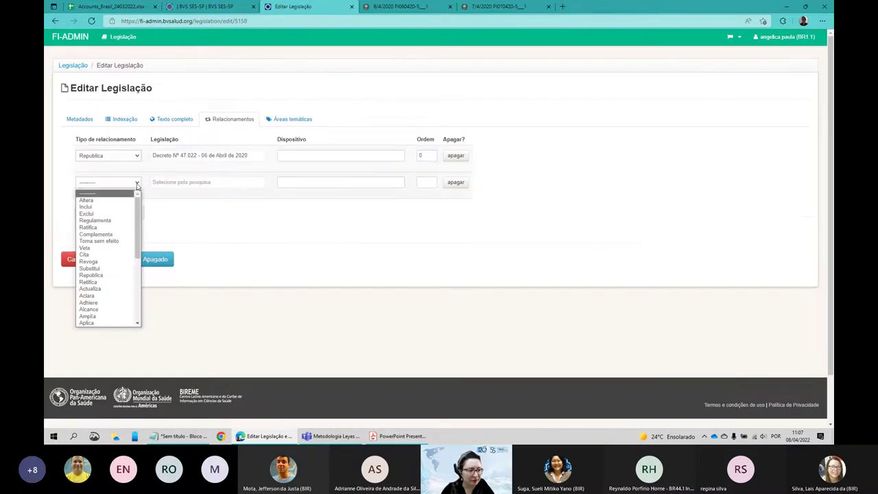
pyautogui.click(93, 207)
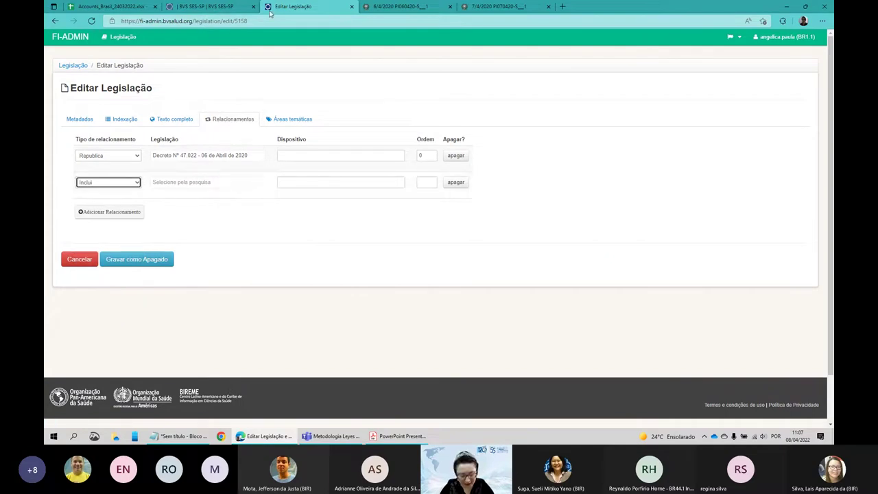
# Check the amended decree's number in the 7/4/2020 gazette, and search the Inclui relationship's legislation lookup for Decreto 47.006.
pyautogui.click(494, 7)
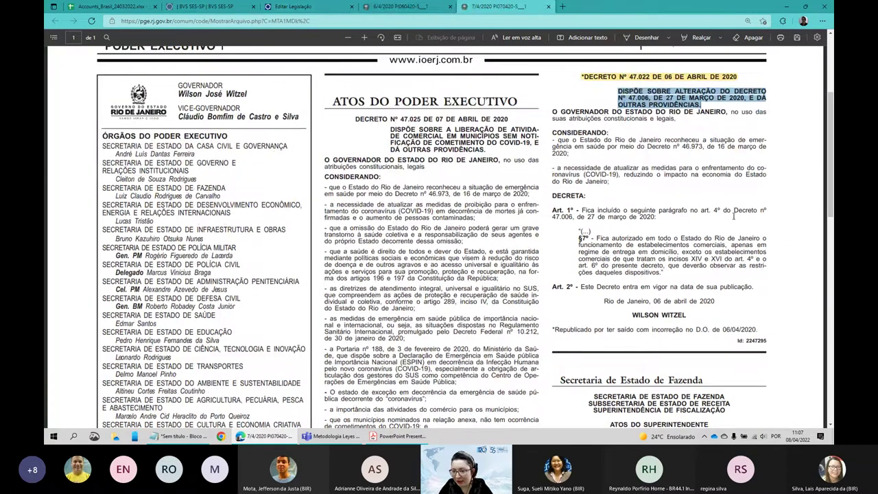
pyautogui.click(285, 9)
pyautogui.click(216, 182)
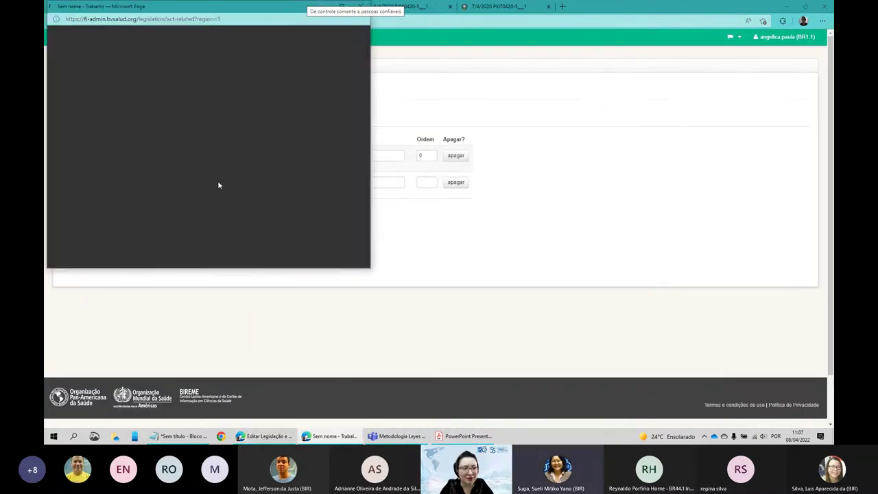
pyautogui.click(142, 50)
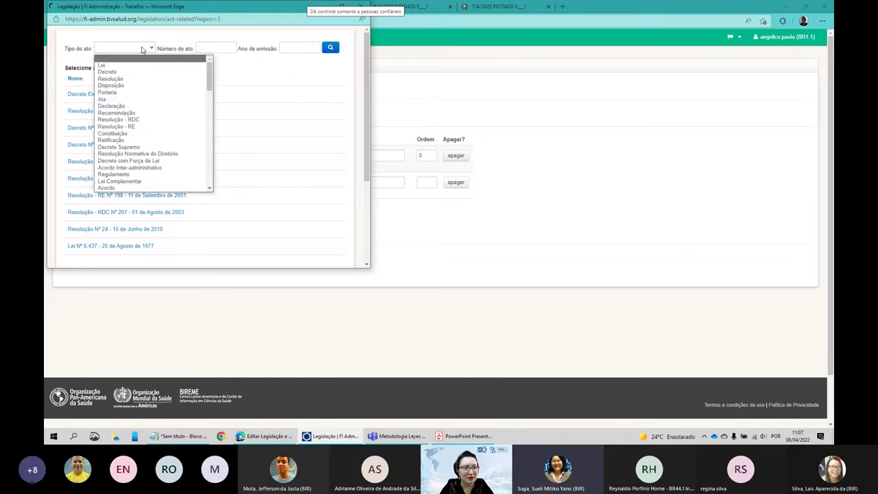
pyautogui.click(107, 72)
pyautogui.click(202, 49)
pyautogui.write('47.006')
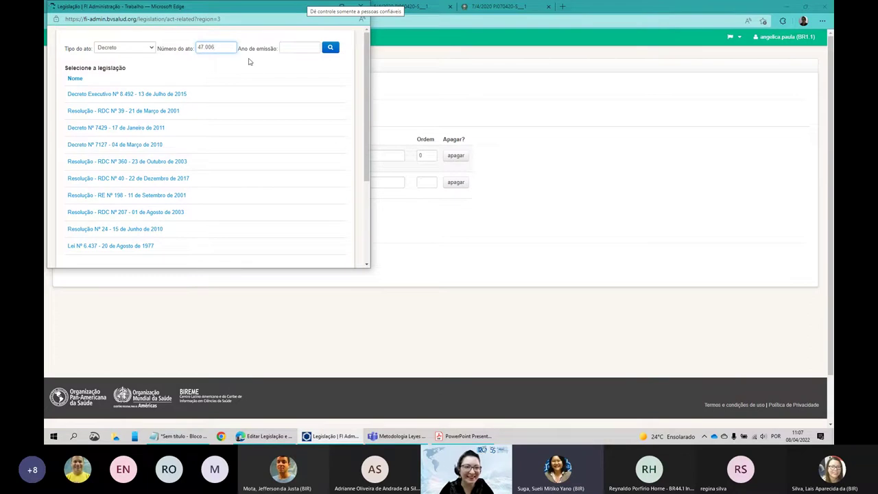
pyautogui.click(331, 48)
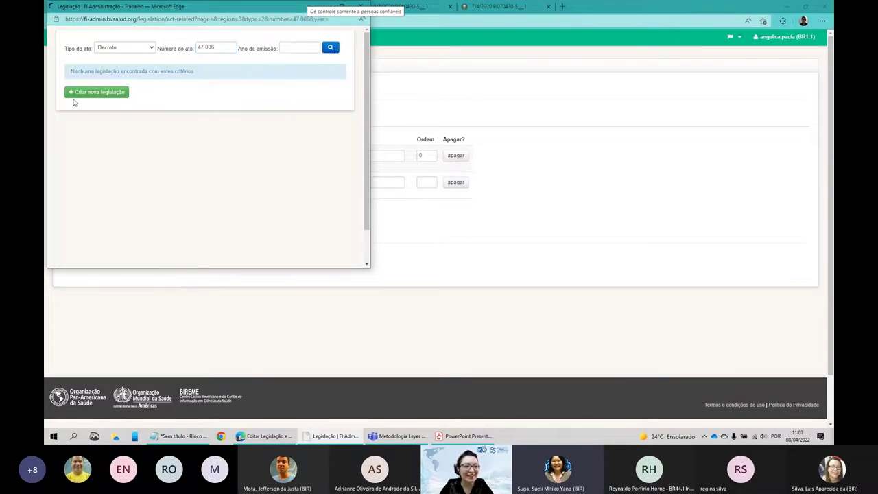
# Start a new legislation entry in the lookup with act type Decreto and act number 47.006.
pyautogui.click(77, 93)
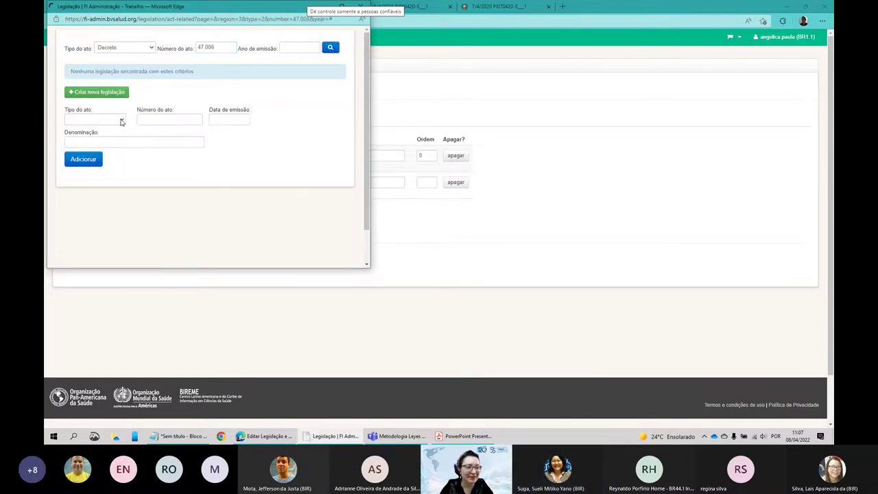
pyautogui.click(117, 121)
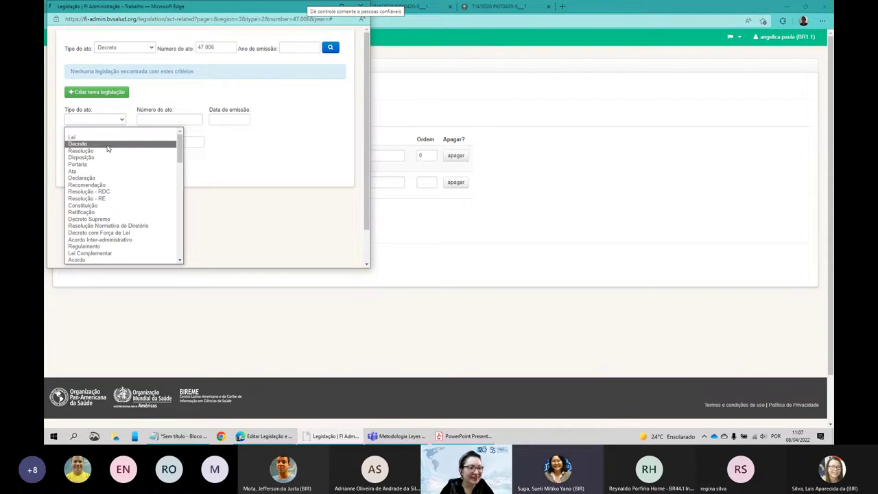
pyautogui.click(107, 146)
pyautogui.click(162, 119)
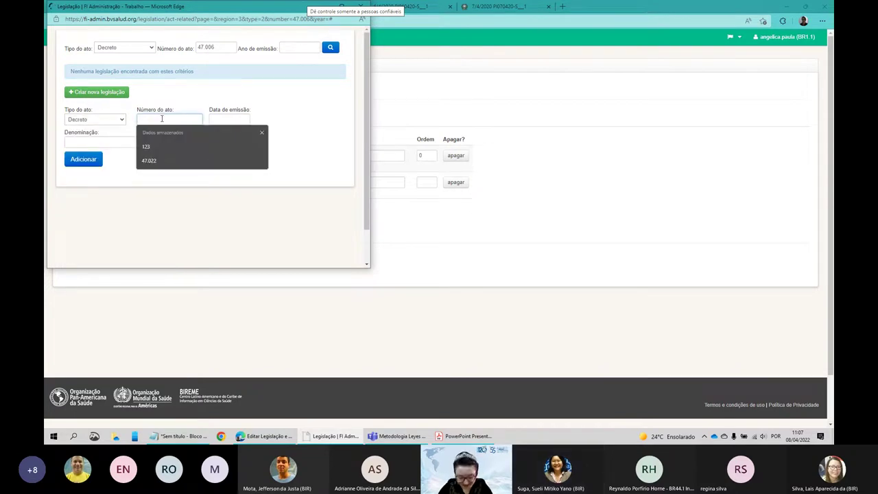
pyautogui.write('47.006')
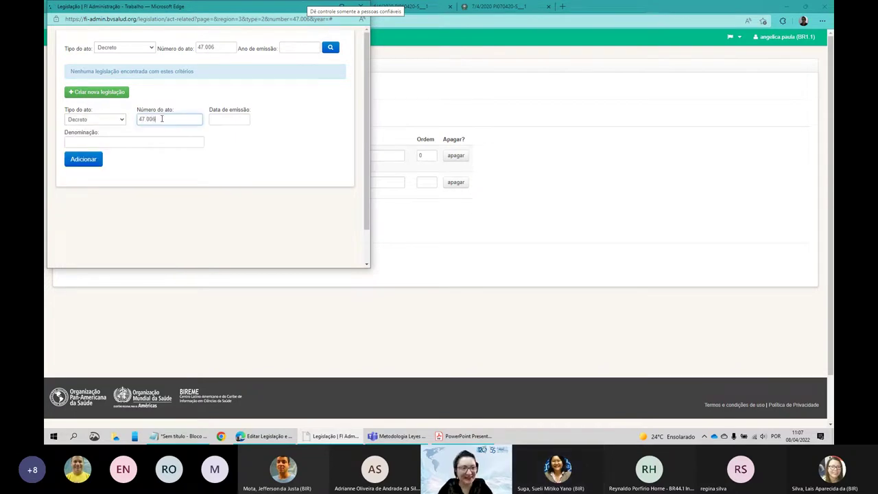
# Check the date of Decreto 47.006 in the 7/4/2020 gazette, set the entry's issue date to 27 March 2020 and add it.
pyautogui.click(510, 118)
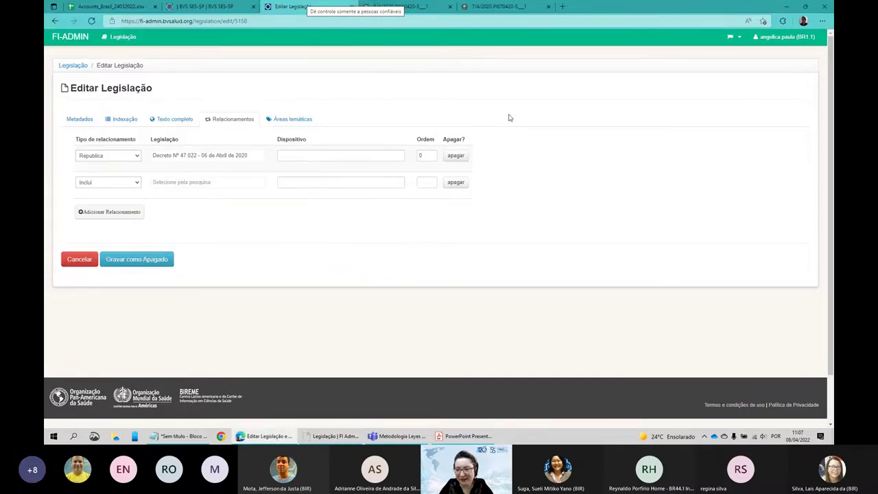
pyautogui.hotkey('ctrl', '5')
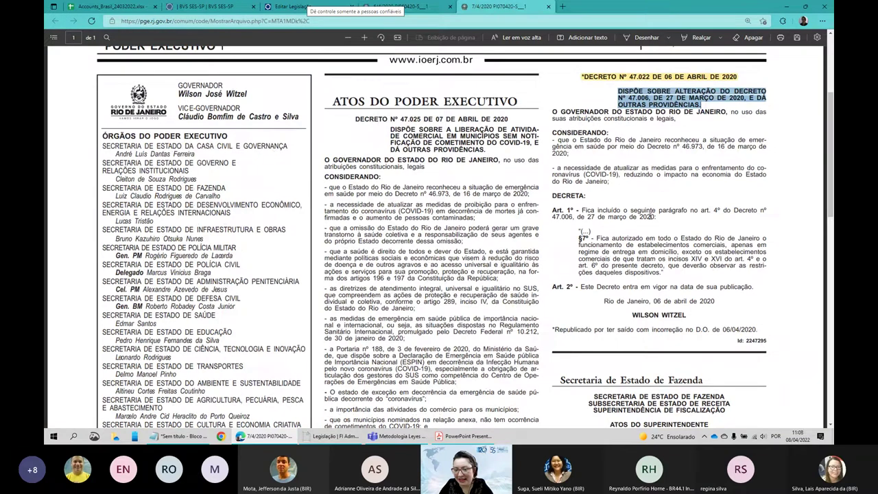
pyautogui.click(333, 439)
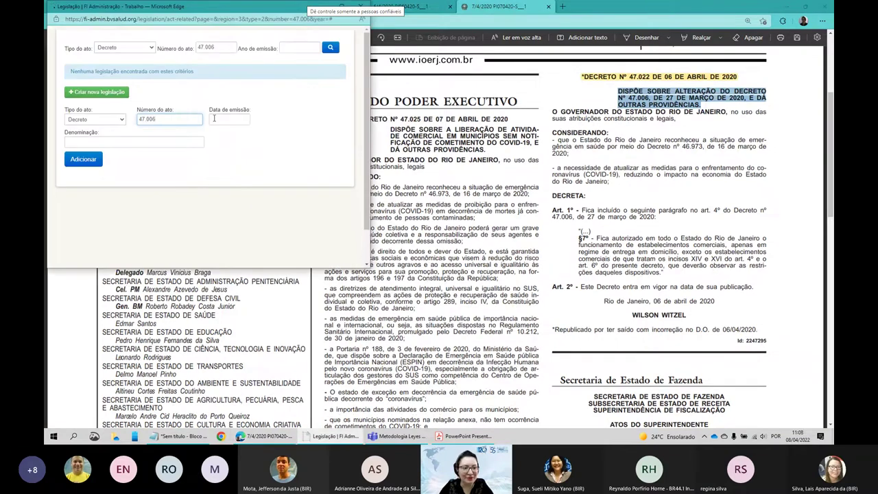
pyautogui.click(217, 118)
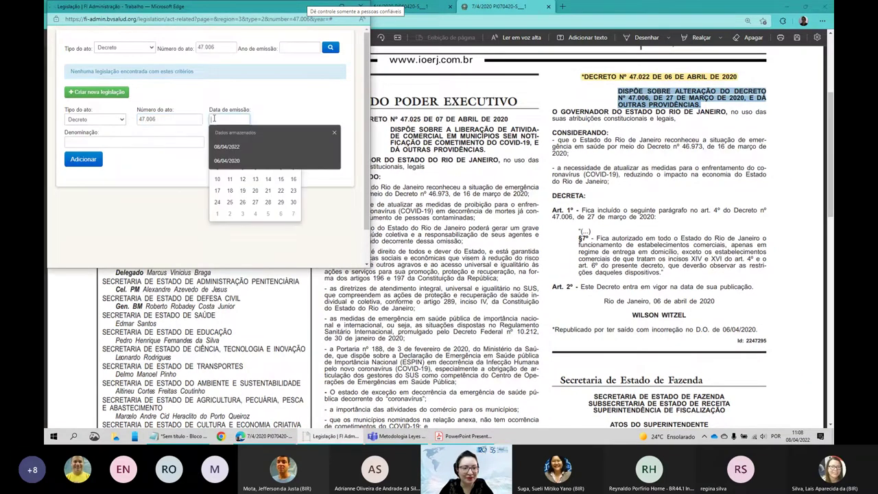
pyautogui.click(334, 132)
pyautogui.click(264, 134)
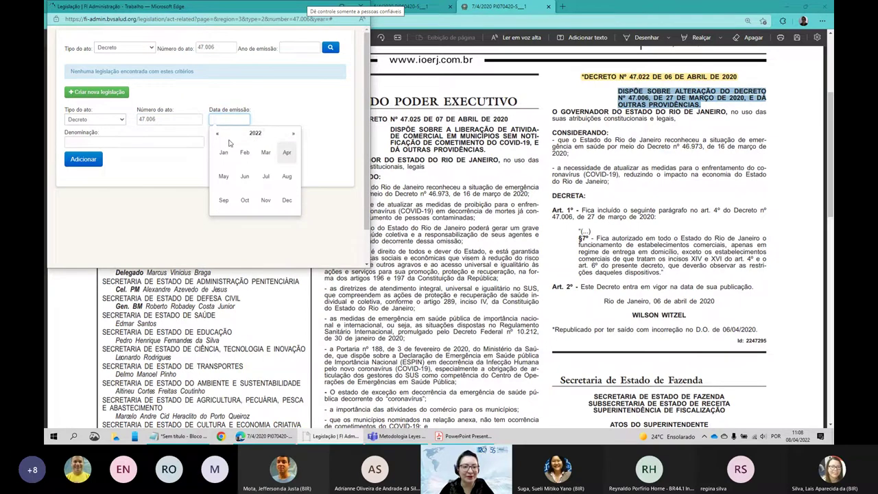
pyautogui.click(241, 134)
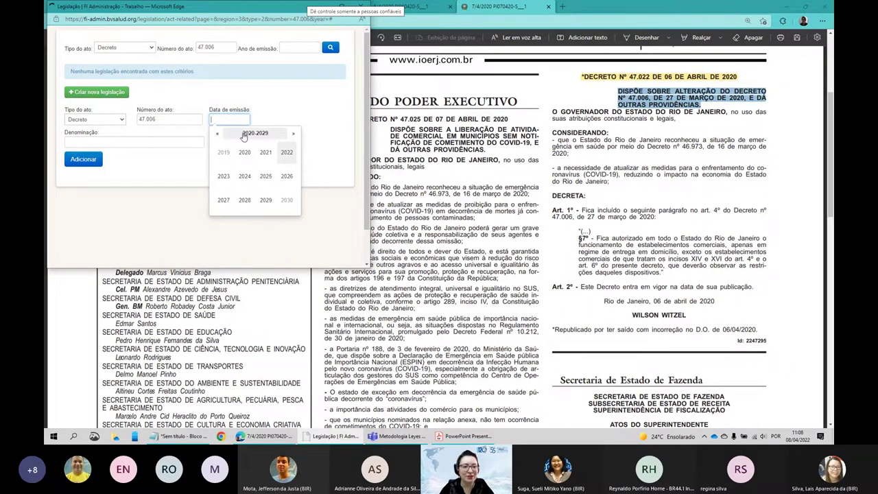
pyautogui.click(245, 152)
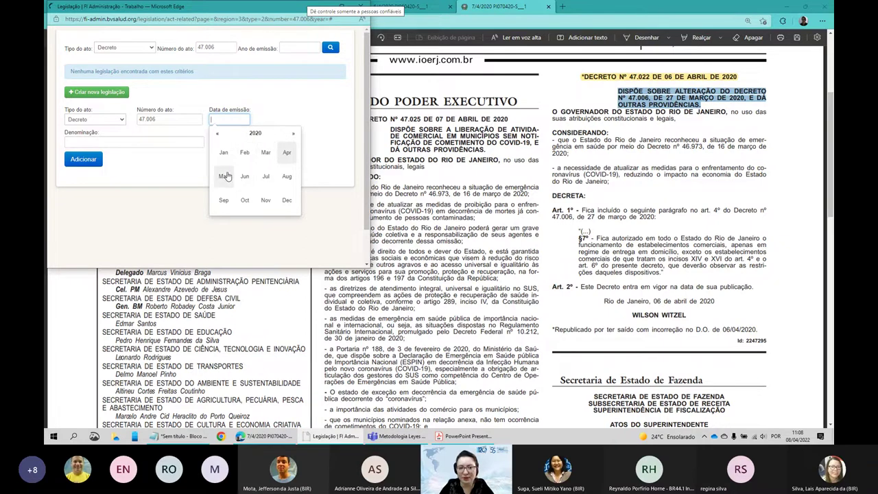
pyautogui.click(266, 153)
pyautogui.click(279, 201)
pyautogui.click(97, 159)
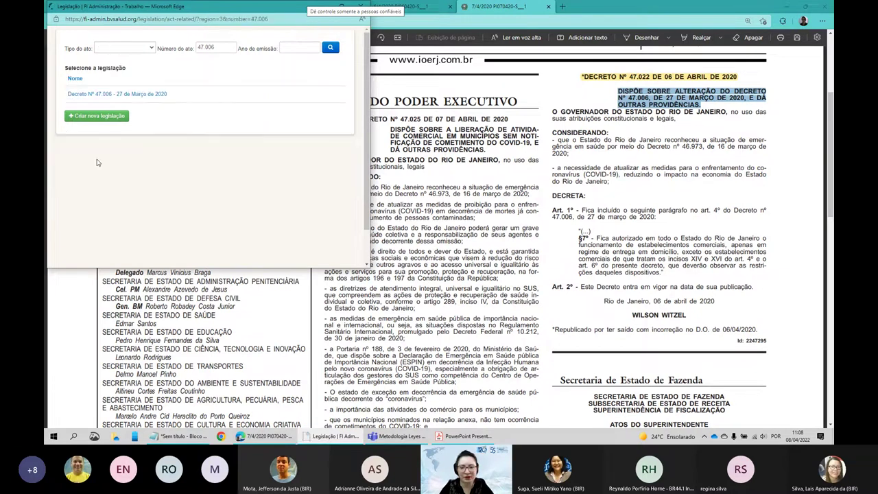
# Link Decreto Nº 47.006 to the Inclui relationship and check the included paragraph under Art. 1º in the 7/4/2020 gazette.
pyautogui.click(115, 96)
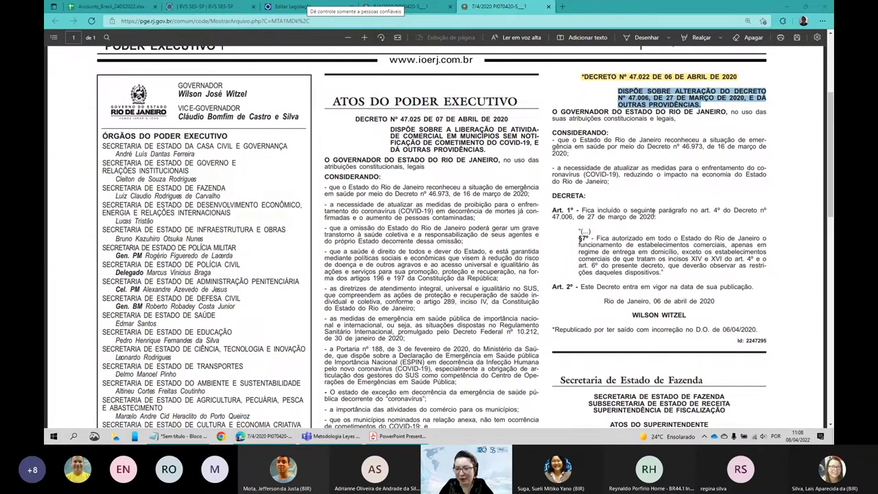
pyautogui.click(580, 238)
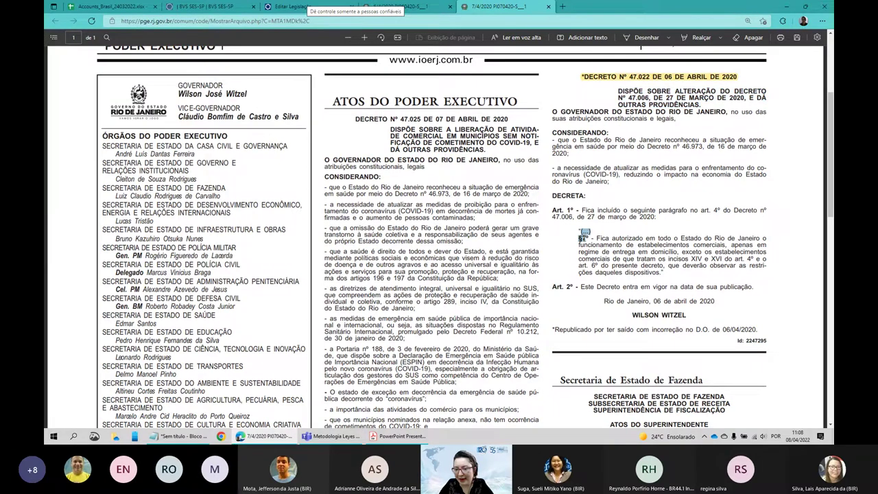
pyautogui.doubleClick(582, 238)
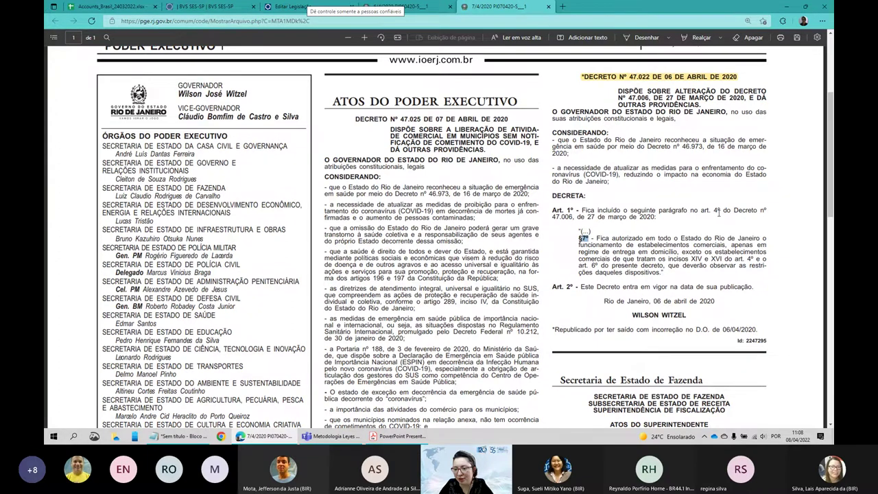
# Enter "parágrafo 7º artigo 4º" as the Inclui relationship's Dispositivo in the legislation record, and try to save the record.
pyautogui.click(288, 7)
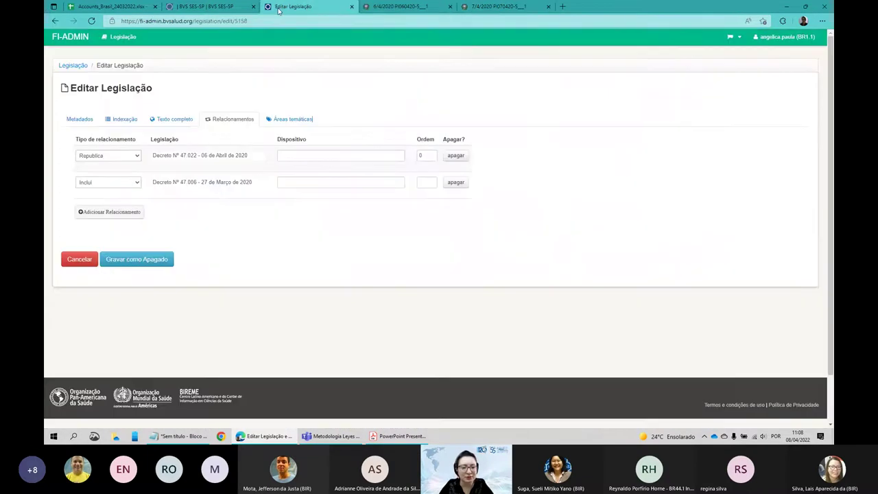
pyautogui.click(306, 180)
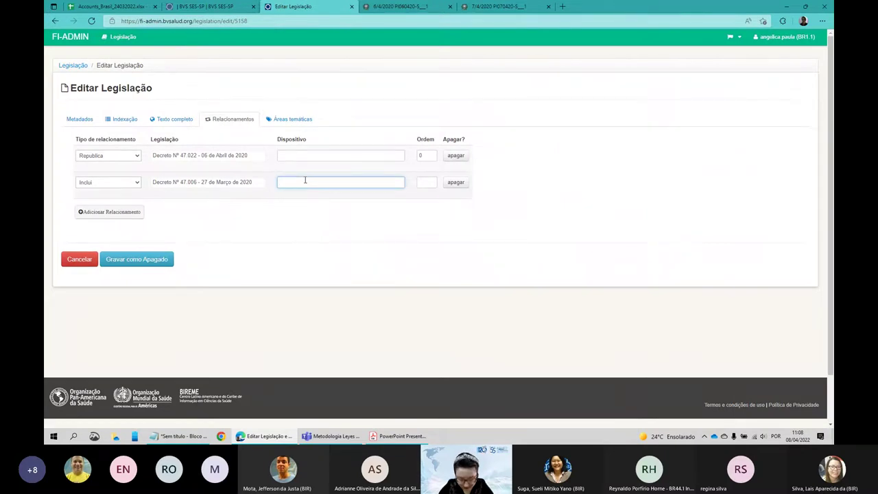
pyautogui.write('pará')
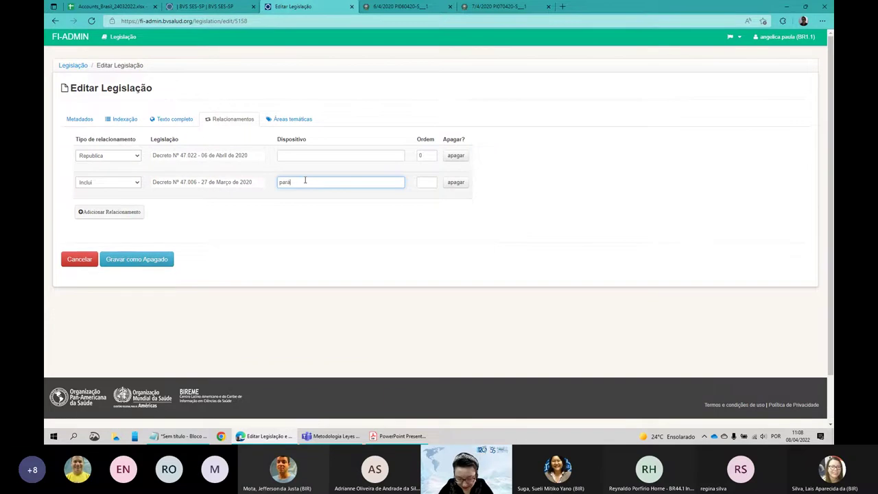
pyautogui.write('grafo 1º artigo 4º')
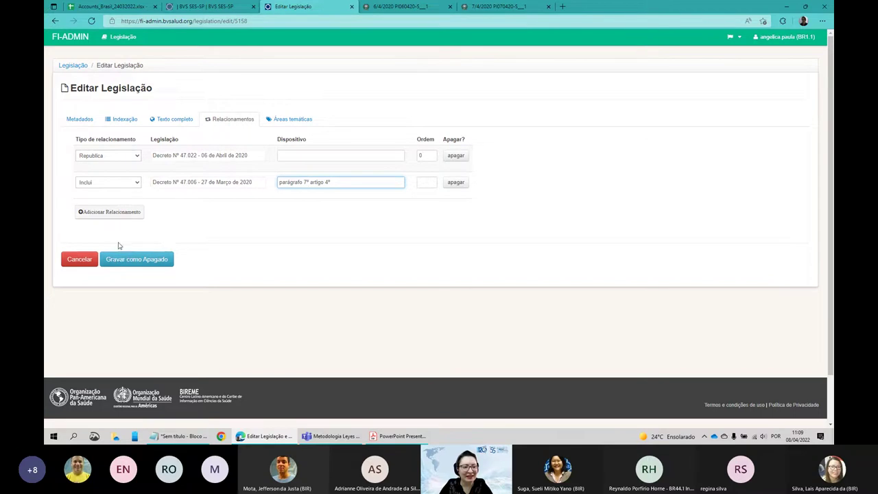
pyautogui.click(119, 260)
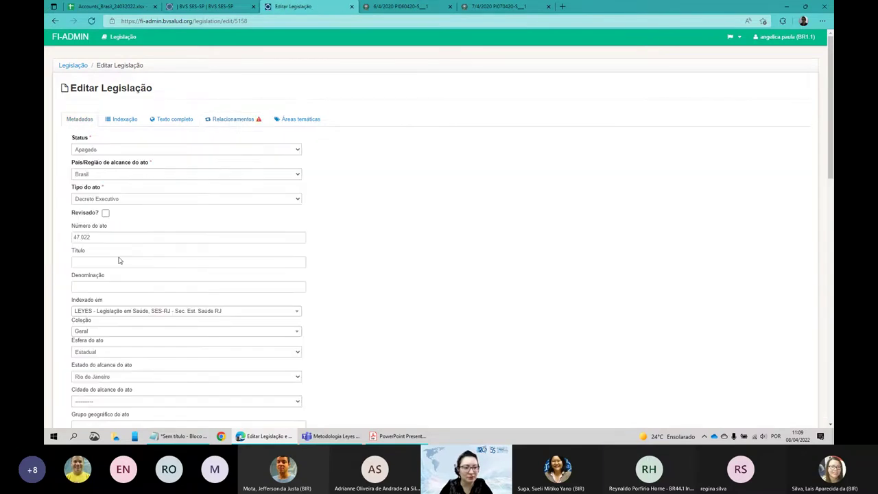
# Review the record's metadata for the save problem, and compare the text of paragraph 7º in the 6/4/2020 and 7/4/2020 gazettes.
pyautogui.scroll(-6, 427, 203)
pyautogui.scroll(-4, 426, 202)
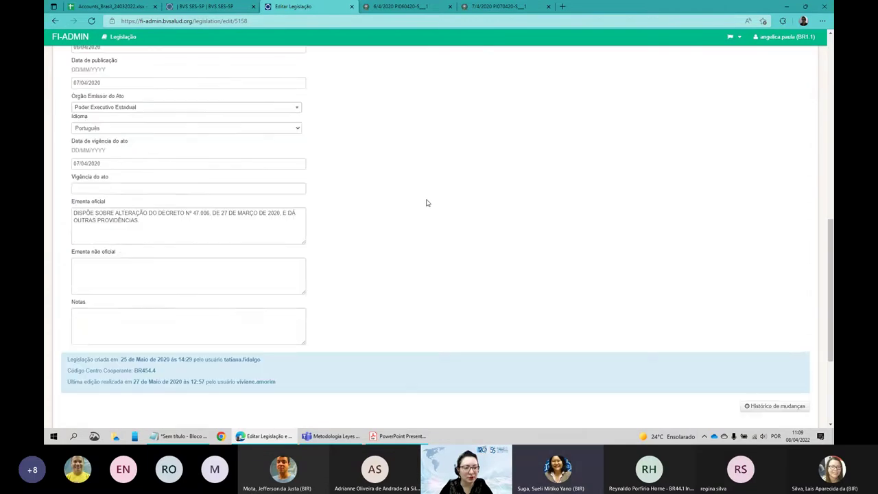
pyautogui.scroll(4, 154, 167)
pyautogui.scroll(10, 153, 167)
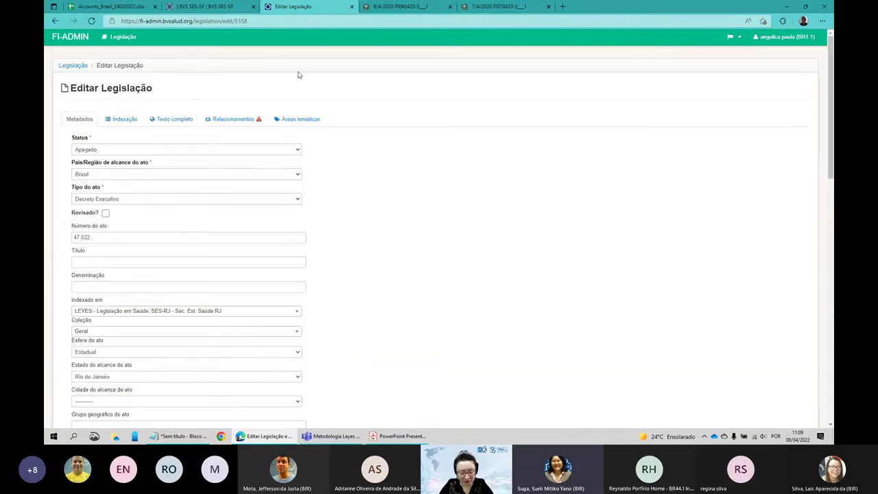
pyautogui.hotkey('ctrl', 'Tab')
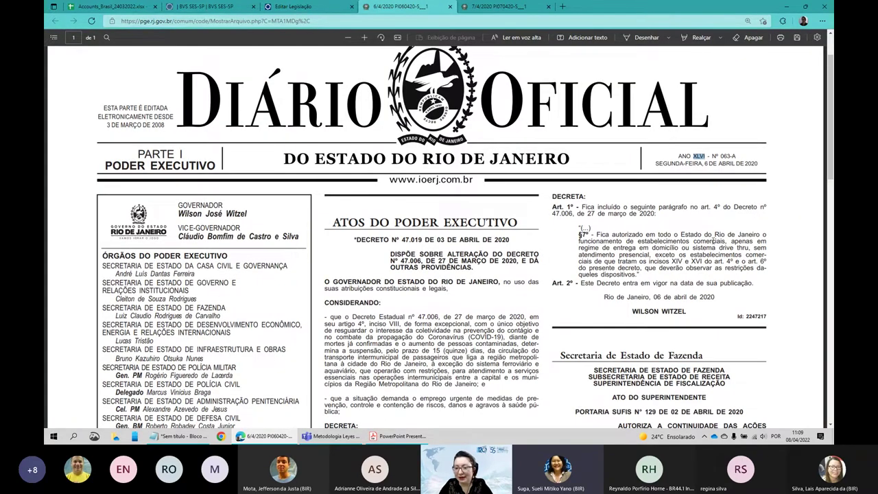
pyautogui.hotkey('ctrl', 'Tab')
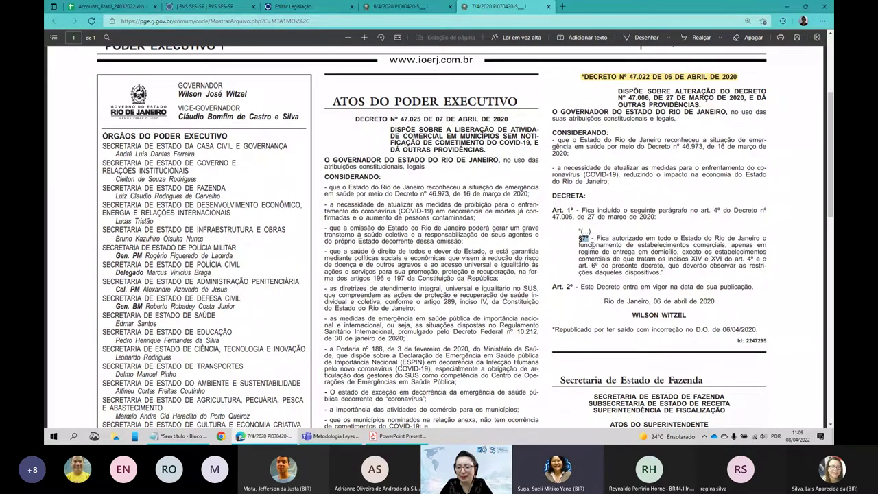
# Reorder the Inclui relationship's Dispositivo to "artigo 4º, parágrafo 7º" and set its Ordem to 1.
pyautogui.click(294, 6)
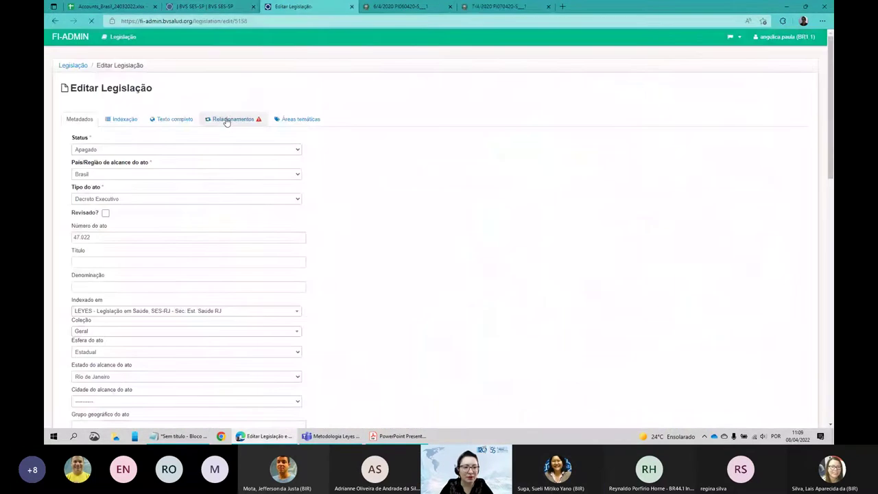
pyautogui.click(227, 120)
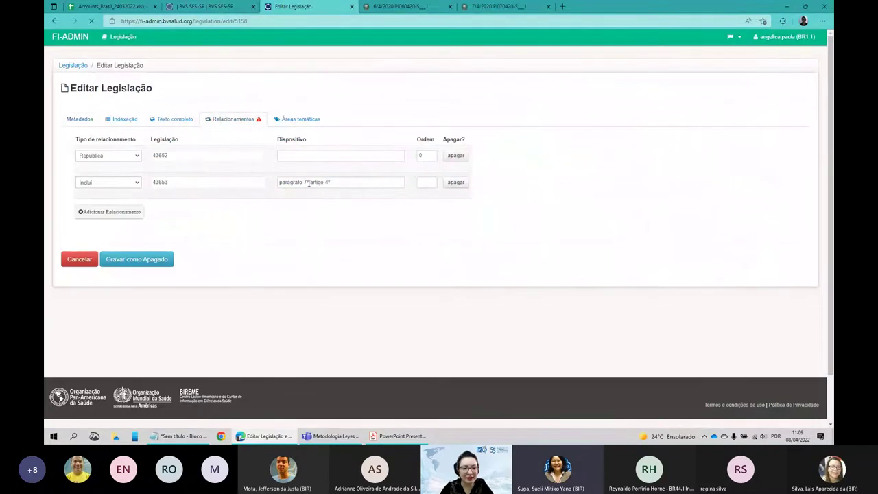
pyautogui.moveTo(308, 183); pyautogui.dragTo(241, 183)
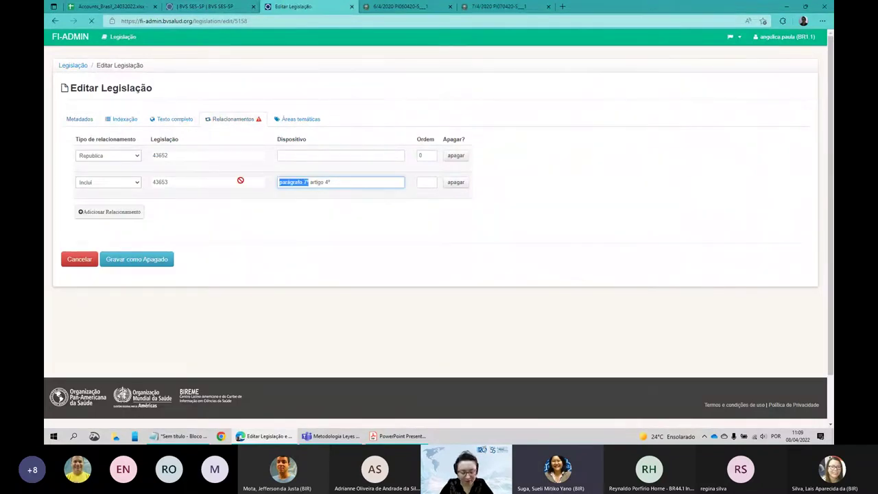
pyautogui.press('Delete')
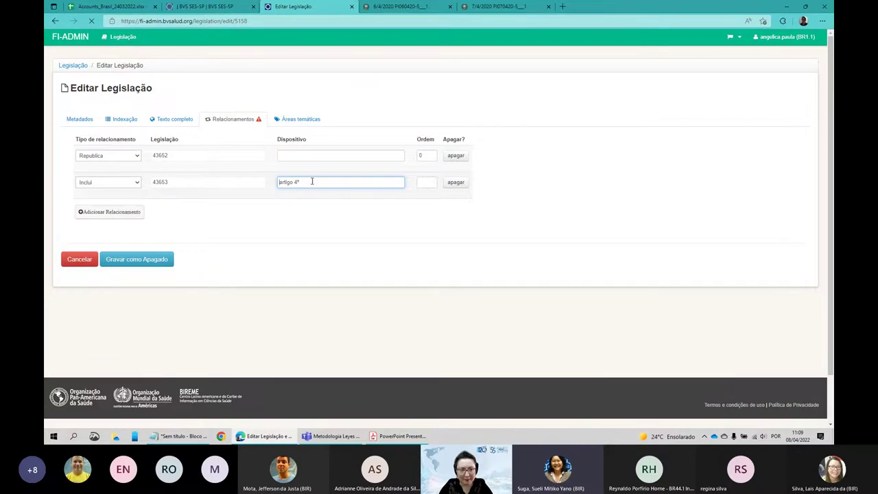
pyautogui.hotkey('ctrl', 'z')
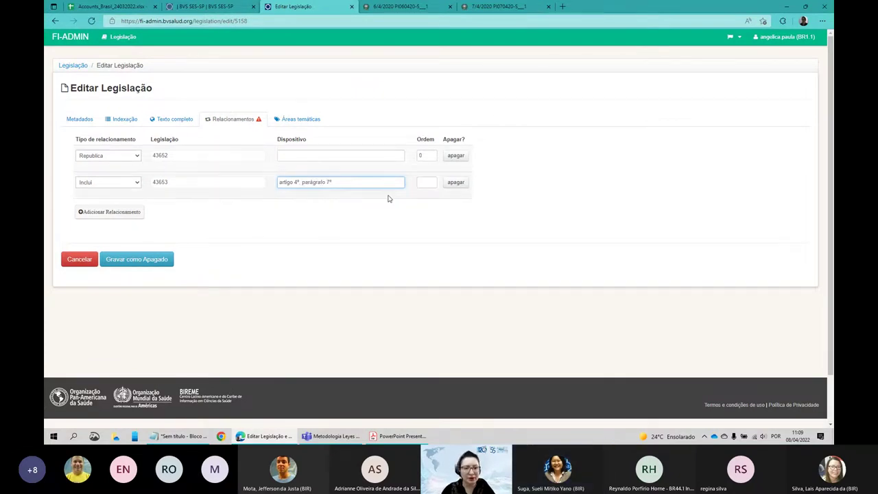
pyautogui.click(430, 182)
pyautogui.click(431, 183)
# Set the record's status to Publicado and remove SES-RJ - Sec. Est. Saúde RJ from its Indexado em databases.
pyautogui.click(80, 119)
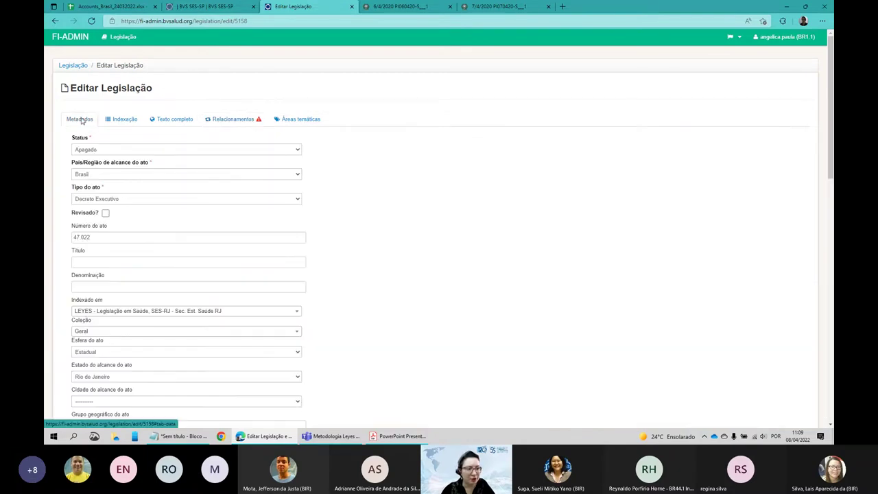
pyautogui.click(111, 150)
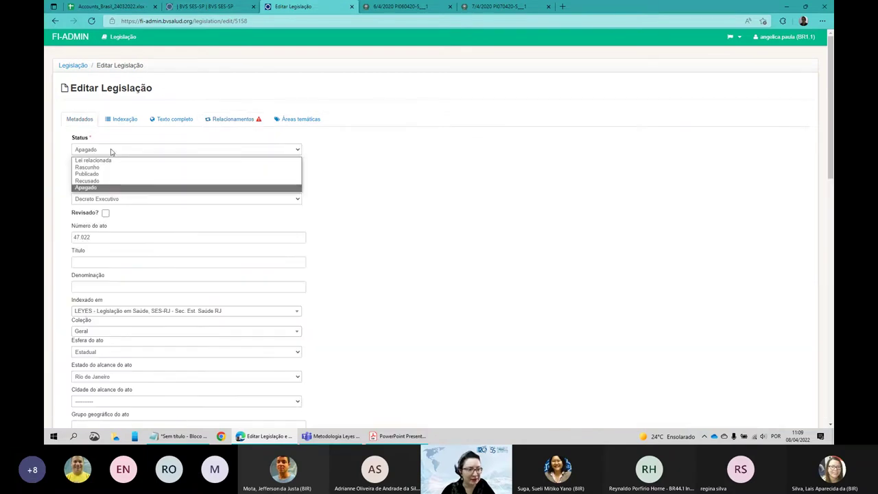
pyautogui.click(110, 173)
pyautogui.click(267, 237)
pyautogui.scroll(-2, 174, 213)
pyautogui.click(243, 191)
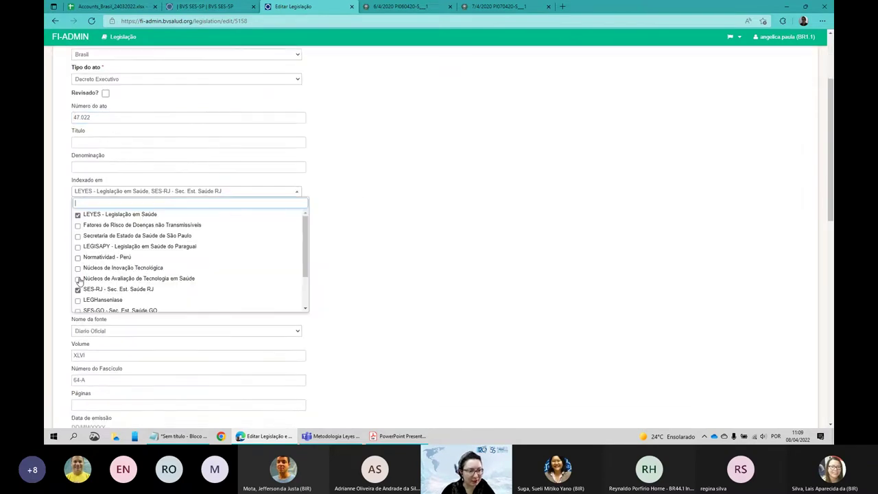
pyautogui.click(79, 290)
pyautogui.click(343, 261)
pyautogui.scroll(3, 329, 206)
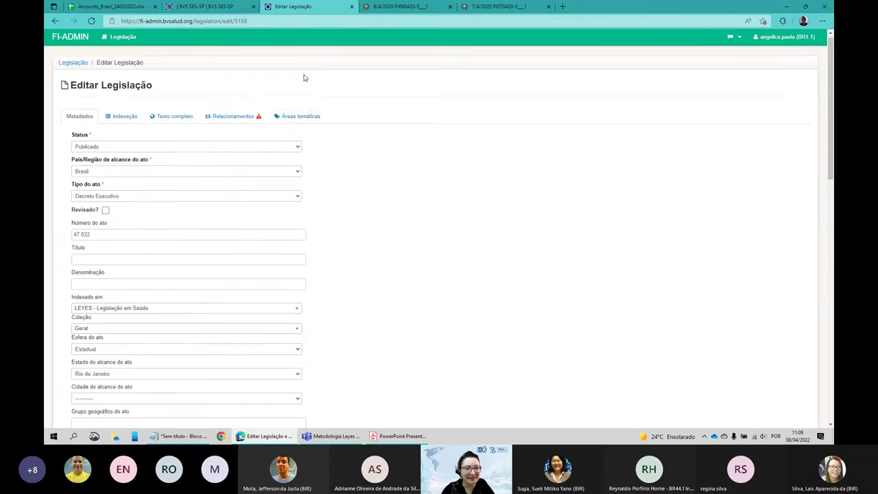
# Check the record's thematic areas without assigning one, and save the record as Publicado.
pyautogui.click(301, 119)
pyautogui.click(160, 155)
pyautogui.scroll(3, 231, 229)
pyautogui.hotkey('shift', 'Tab')
pyautogui.hotkey('shift', 'Tab')
pyautogui.hotkey('shift', 'Tab')
pyautogui.hotkey('shift', 'Tab')
pyautogui.hotkey('shift', 'Tab')
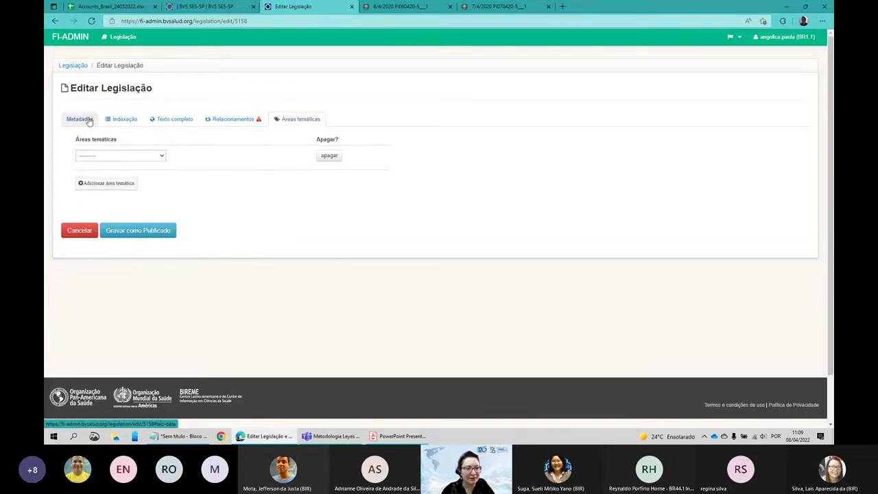
pyautogui.press('Return')
pyautogui.scroll(-15, 301, 218)
pyautogui.click(163, 367)
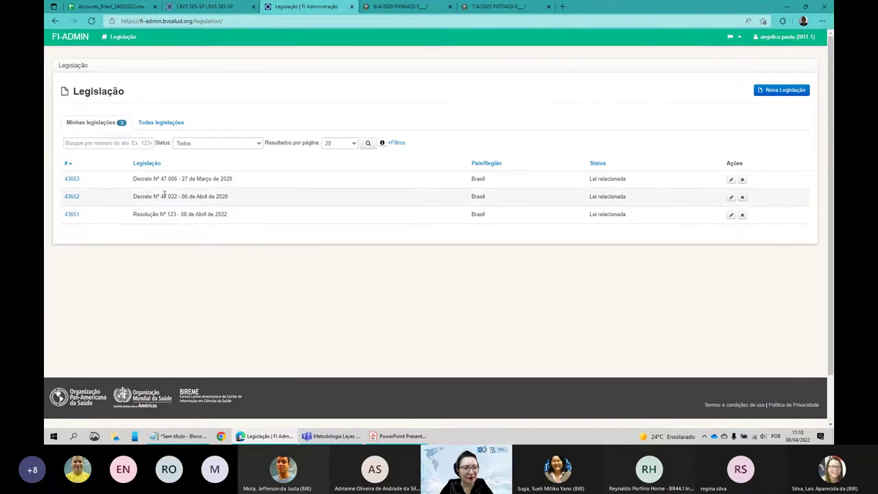
# Search all legislation for act number 47.022, and view the relationships of Decreto record 43652 in a separate browser tab.
pyautogui.click(165, 124)
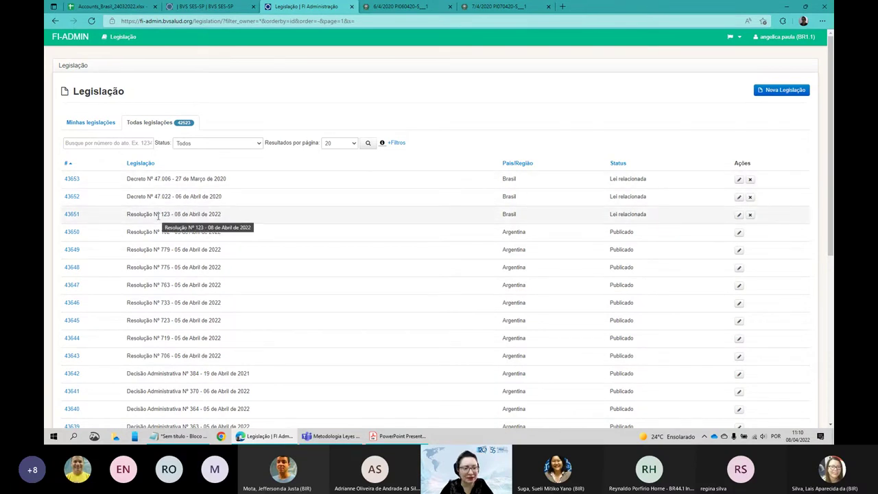
pyautogui.click(147, 145)
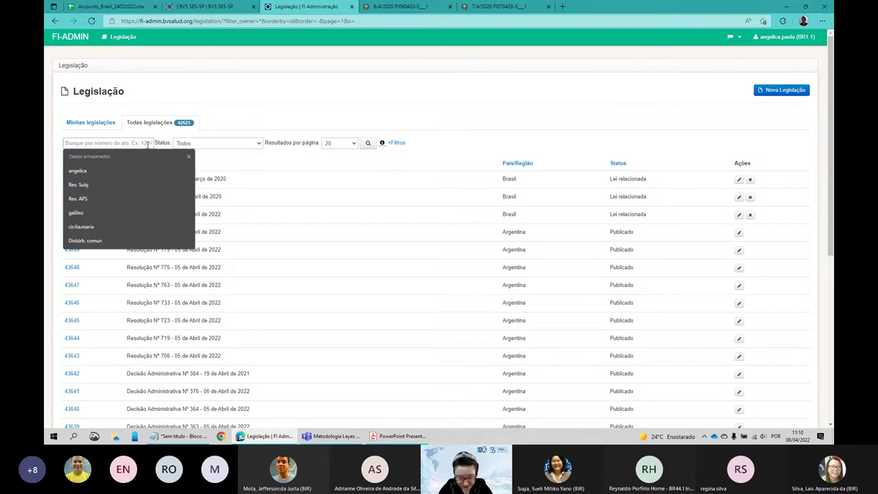
pyautogui.write('47.022')
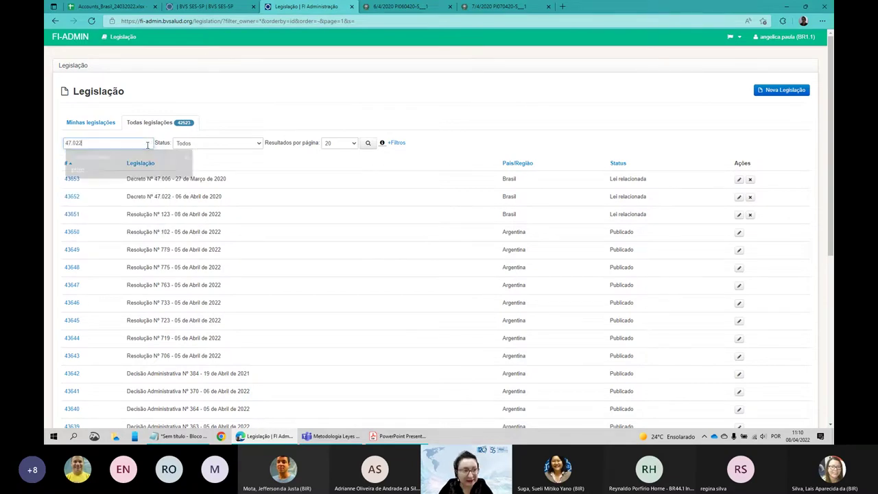
pyautogui.press('Return')
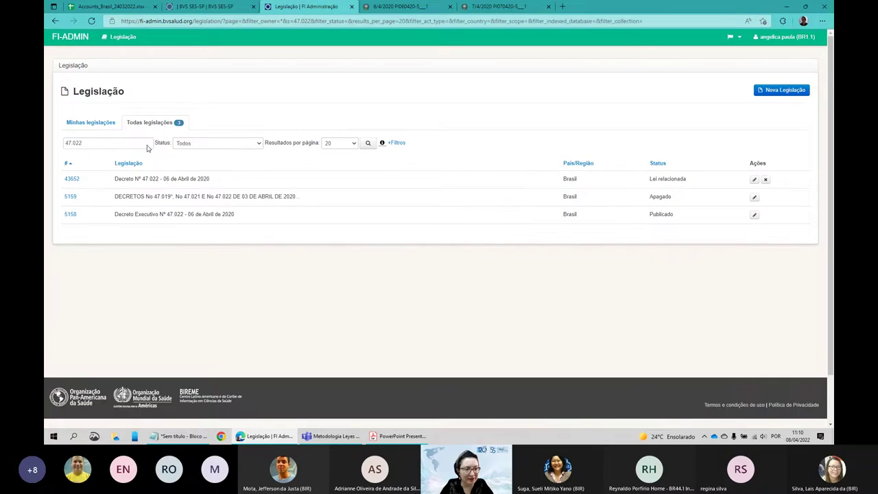
pyautogui.middleClick(71, 181)
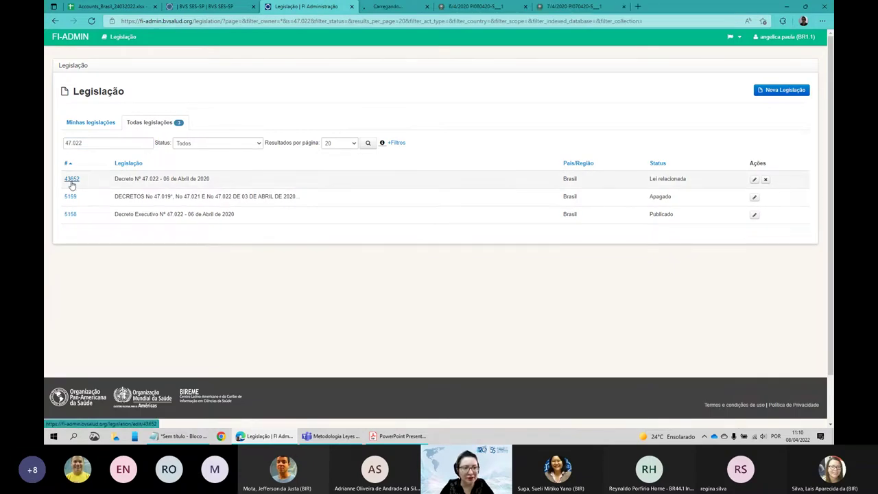
pyautogui.hotkey('ctrl', 'Tab')
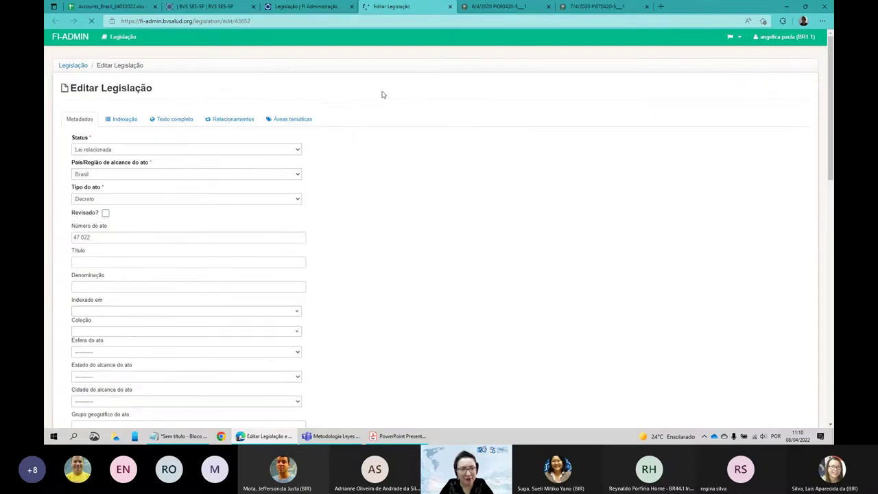
pyautogui.click(227, 120)
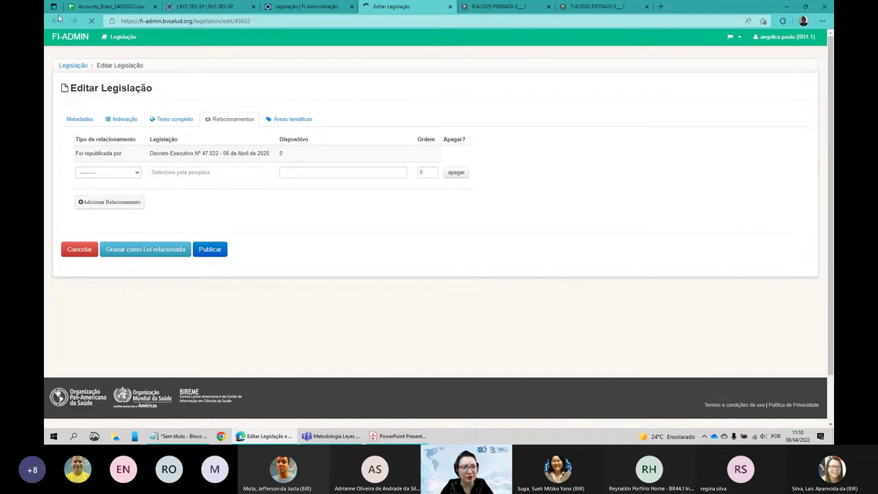
# Open the published Decreto Executivo Nº 47.022 record from the search results and check its relationships.
pyautogui.click(271, 7)
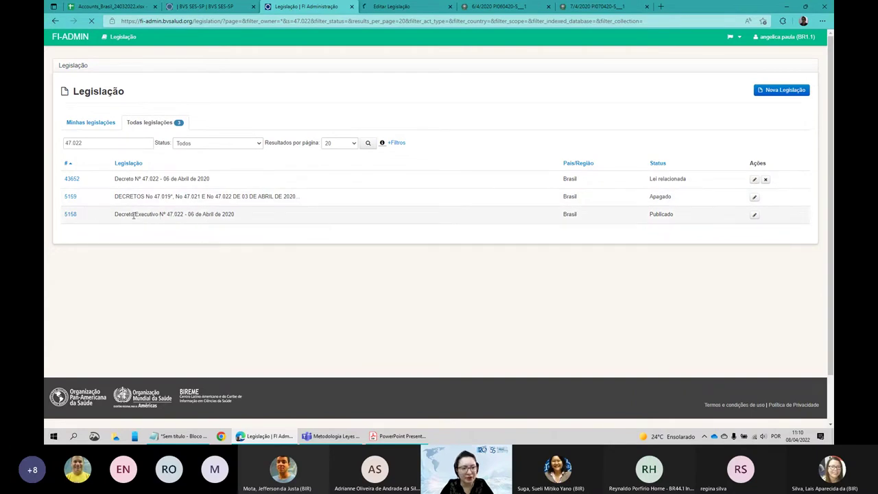
pyautogui.click(70, 215)
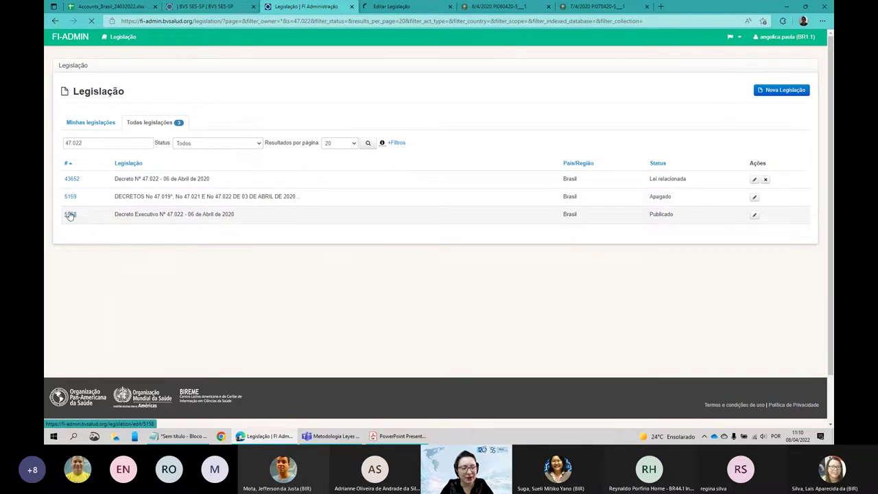
pyautogui.click(231, 120)
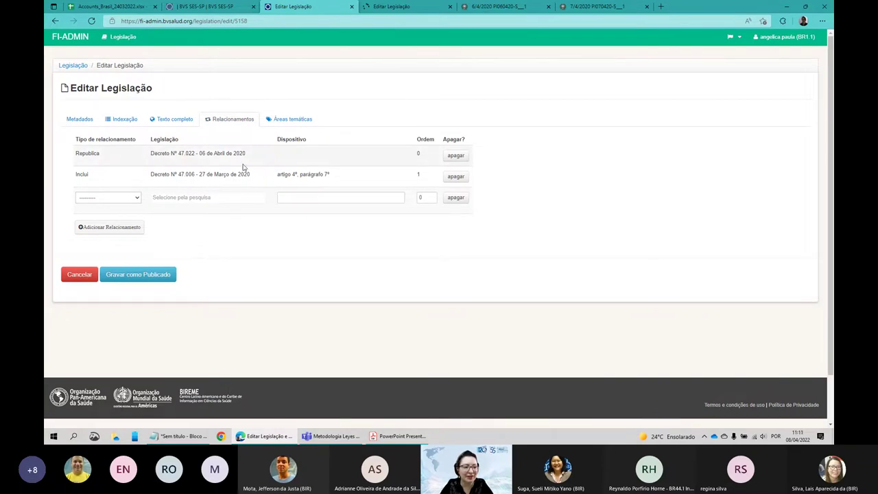
# Return to the legislation list and check the relationships of the related Decreto Nº 47.006 record.
pyautogui.click(75, 66)
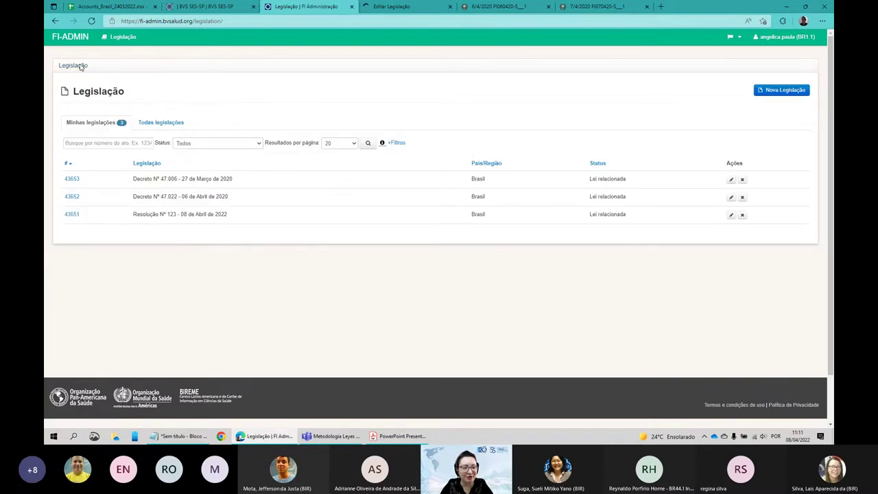
pyautogui.click(72, 179)
pyautogui.click(237, 119)
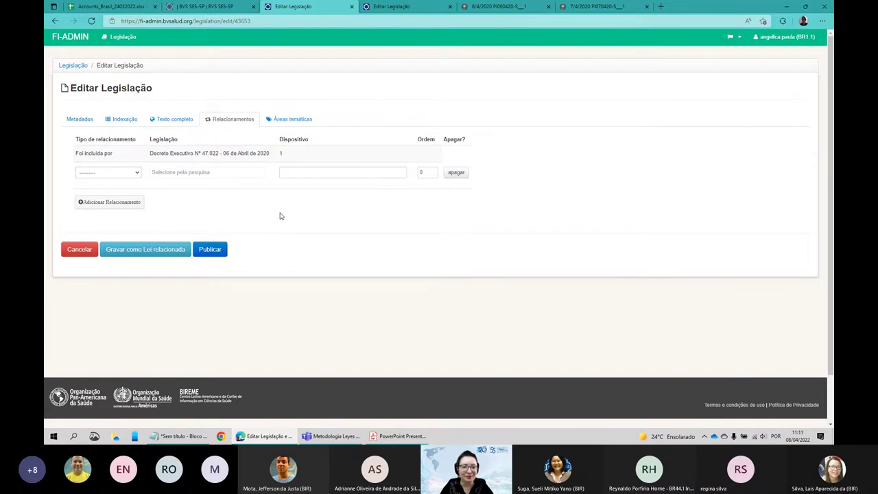
# Review the Decreto Nº 47.006 record's metadata and its full-text URL and file fields.
pyautogui.click(74, 118)
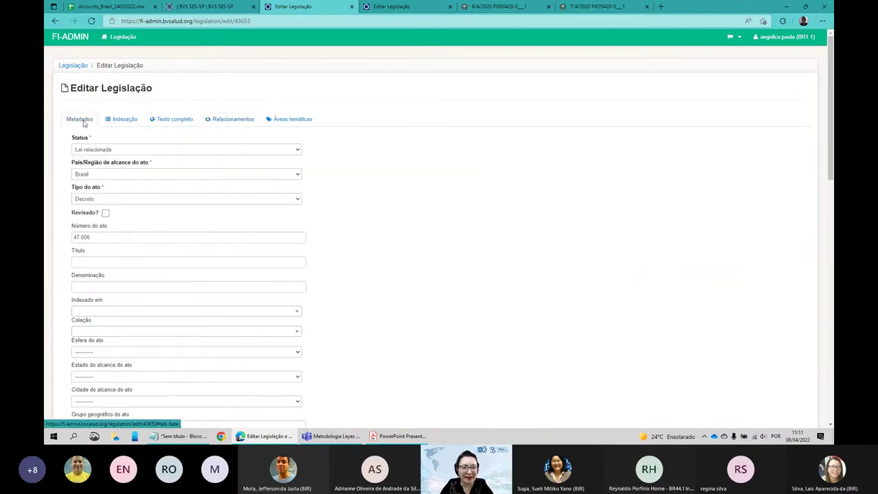
pyautogui.scroll(-10, 363, 192)
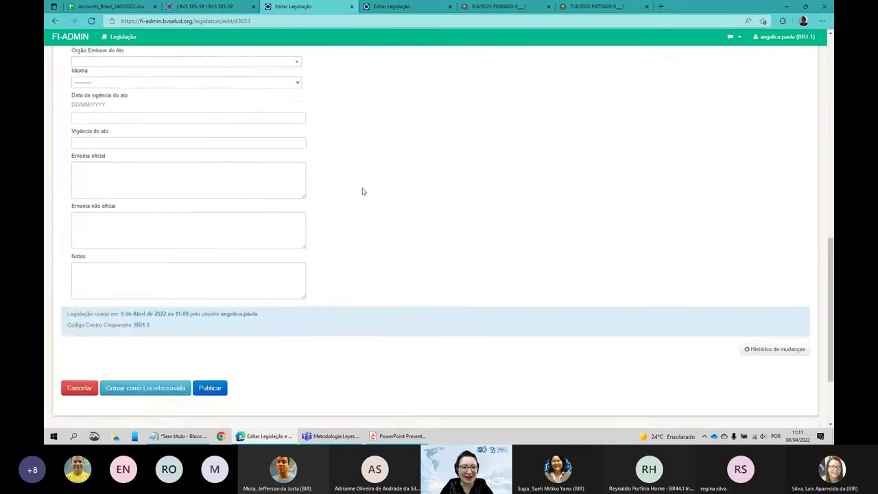
pyautogui.scroll(10, 364, 191)
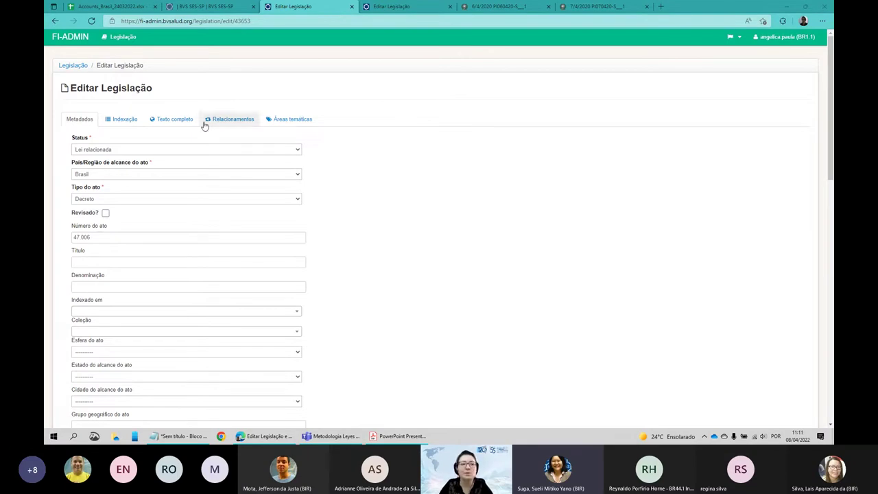
pyautogui.click(178, 122)
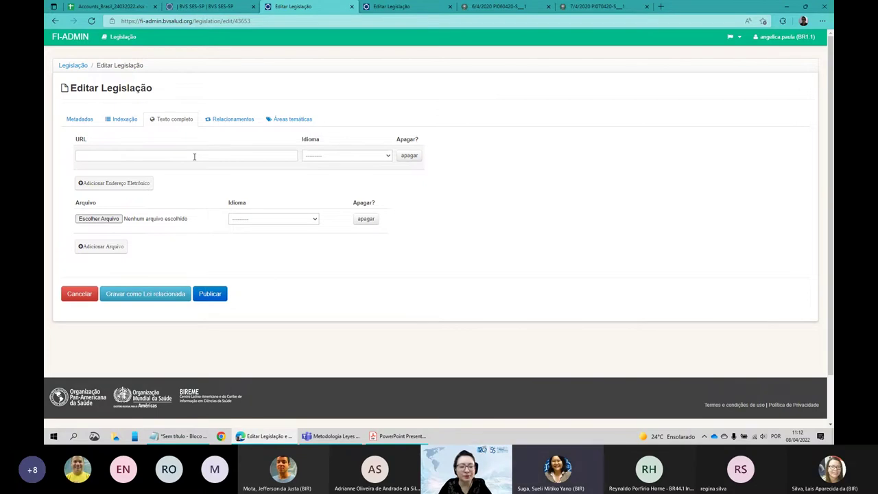
# Look over the published legislation entries on the BVS SES-SP page, and return to the full-text fields of the FI-ADMIN record.
pyautogui.click(226, 11)
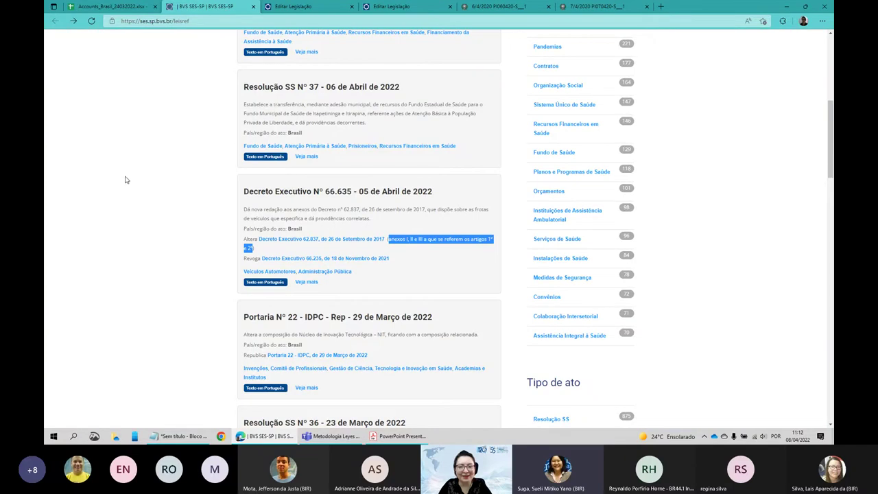
pyautogui.scroll(3, 125, 180)
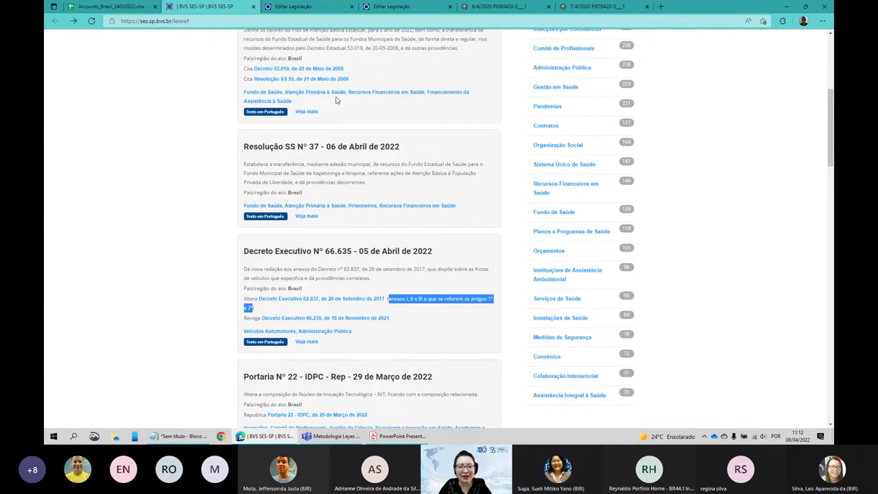
pyautogui.scroll(-1, 336, 100)
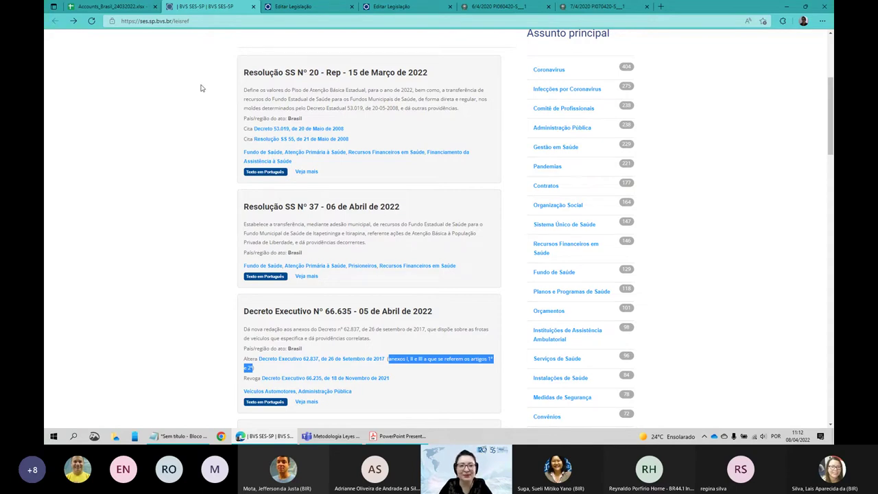
pyautogui.click(302, 7)
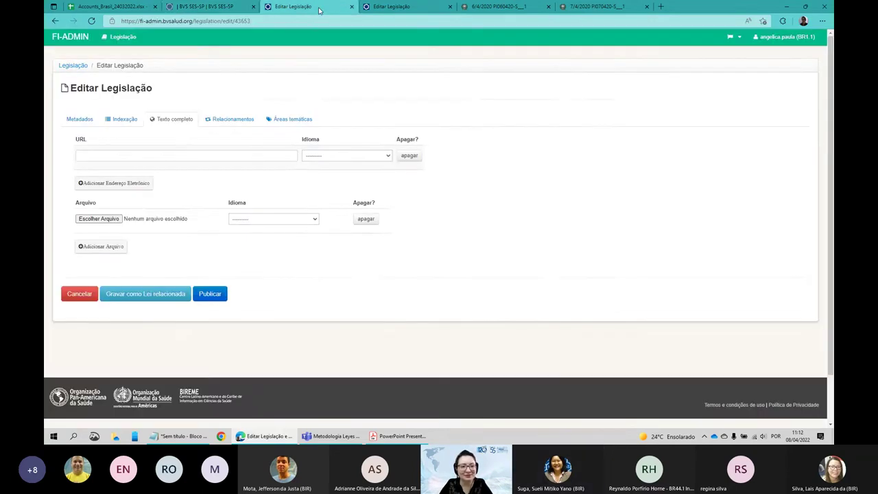